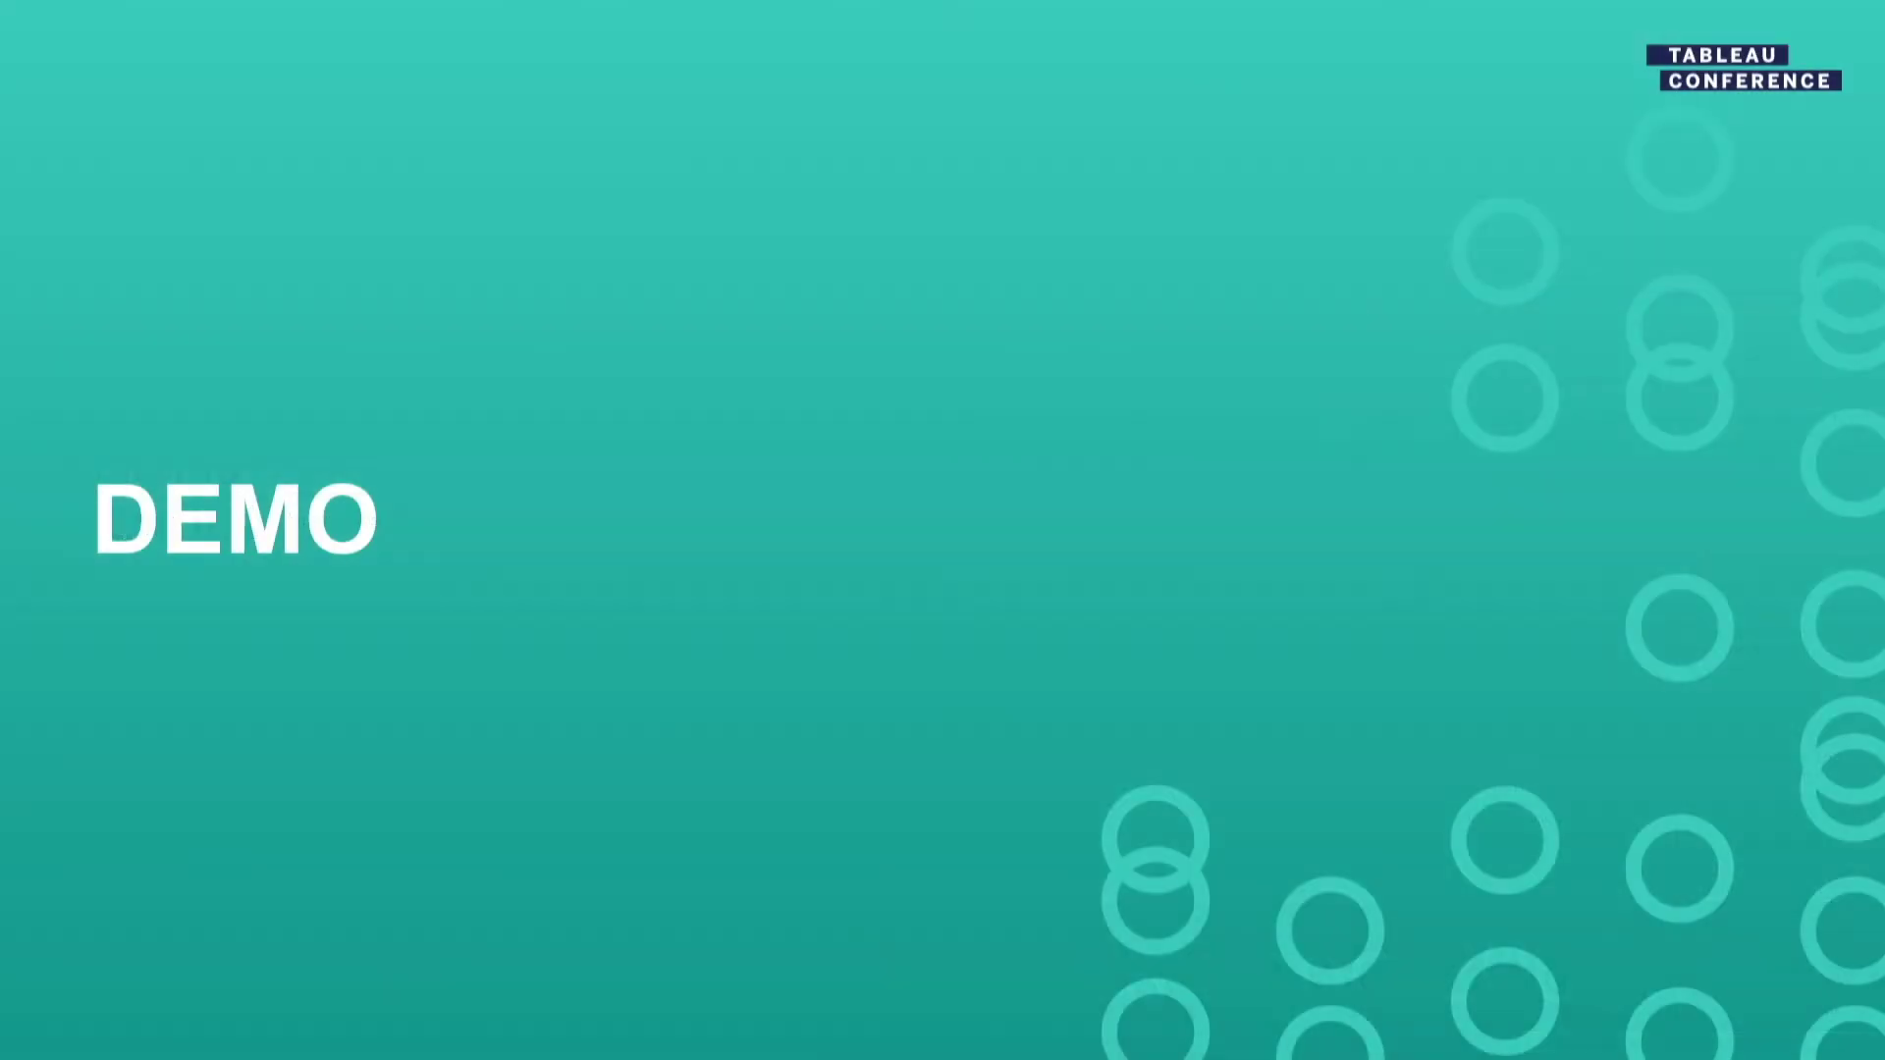
- Switch to Tableau and show the TIP 1: METRICS EXAMPLE dashboard in presentation mode
key("alt+Tab")
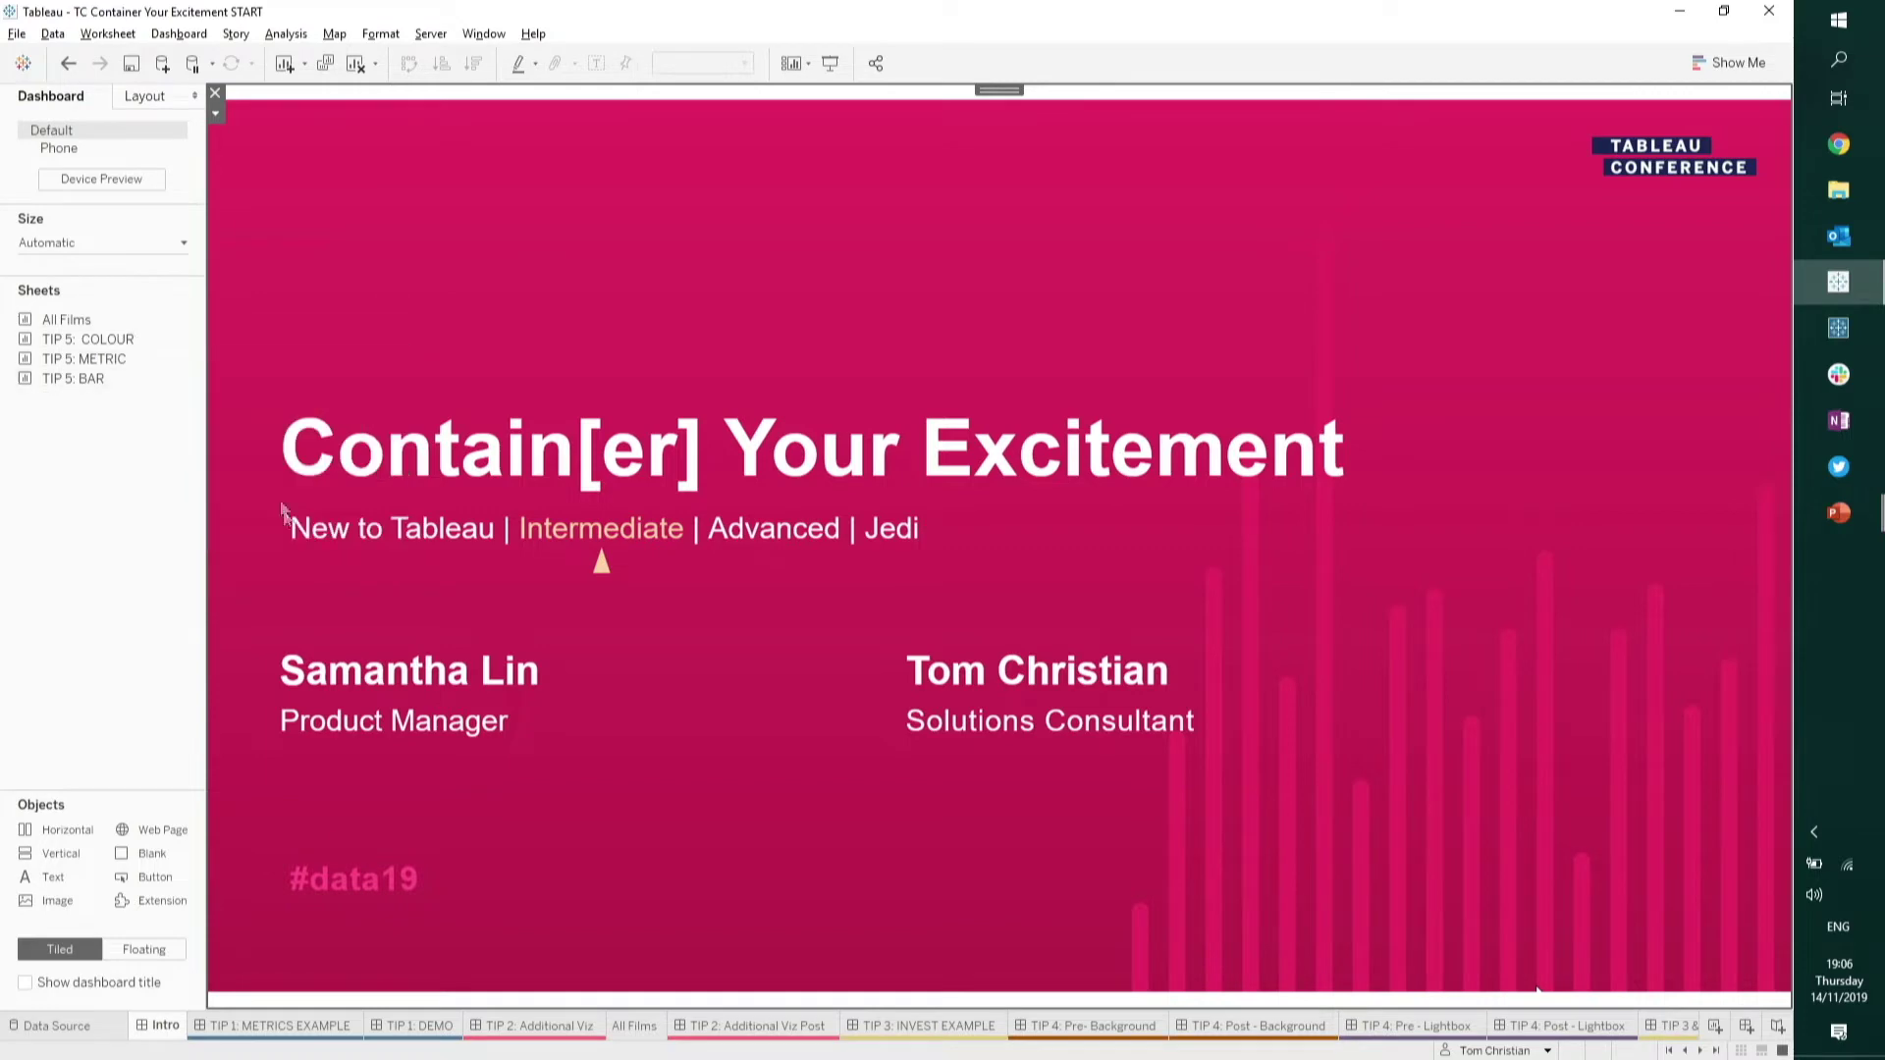
left_click(261, 1026)
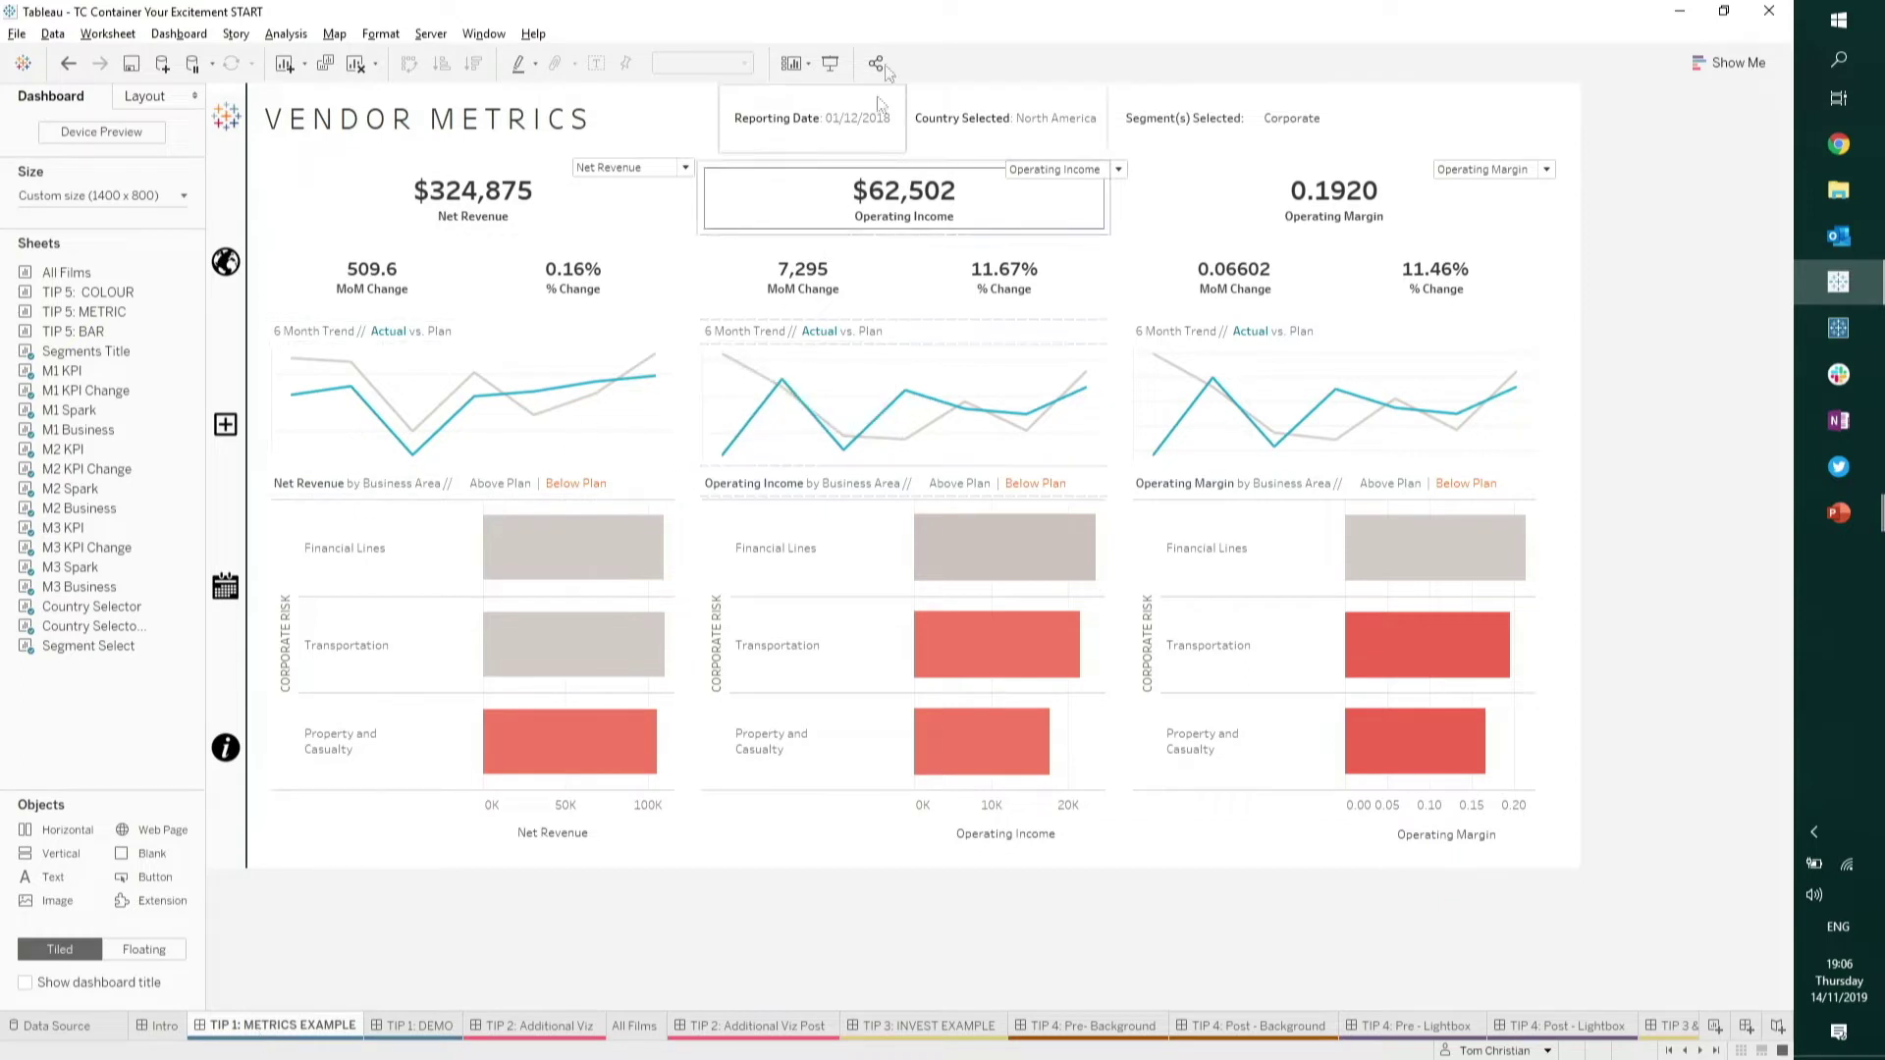
left_click(830, 66)
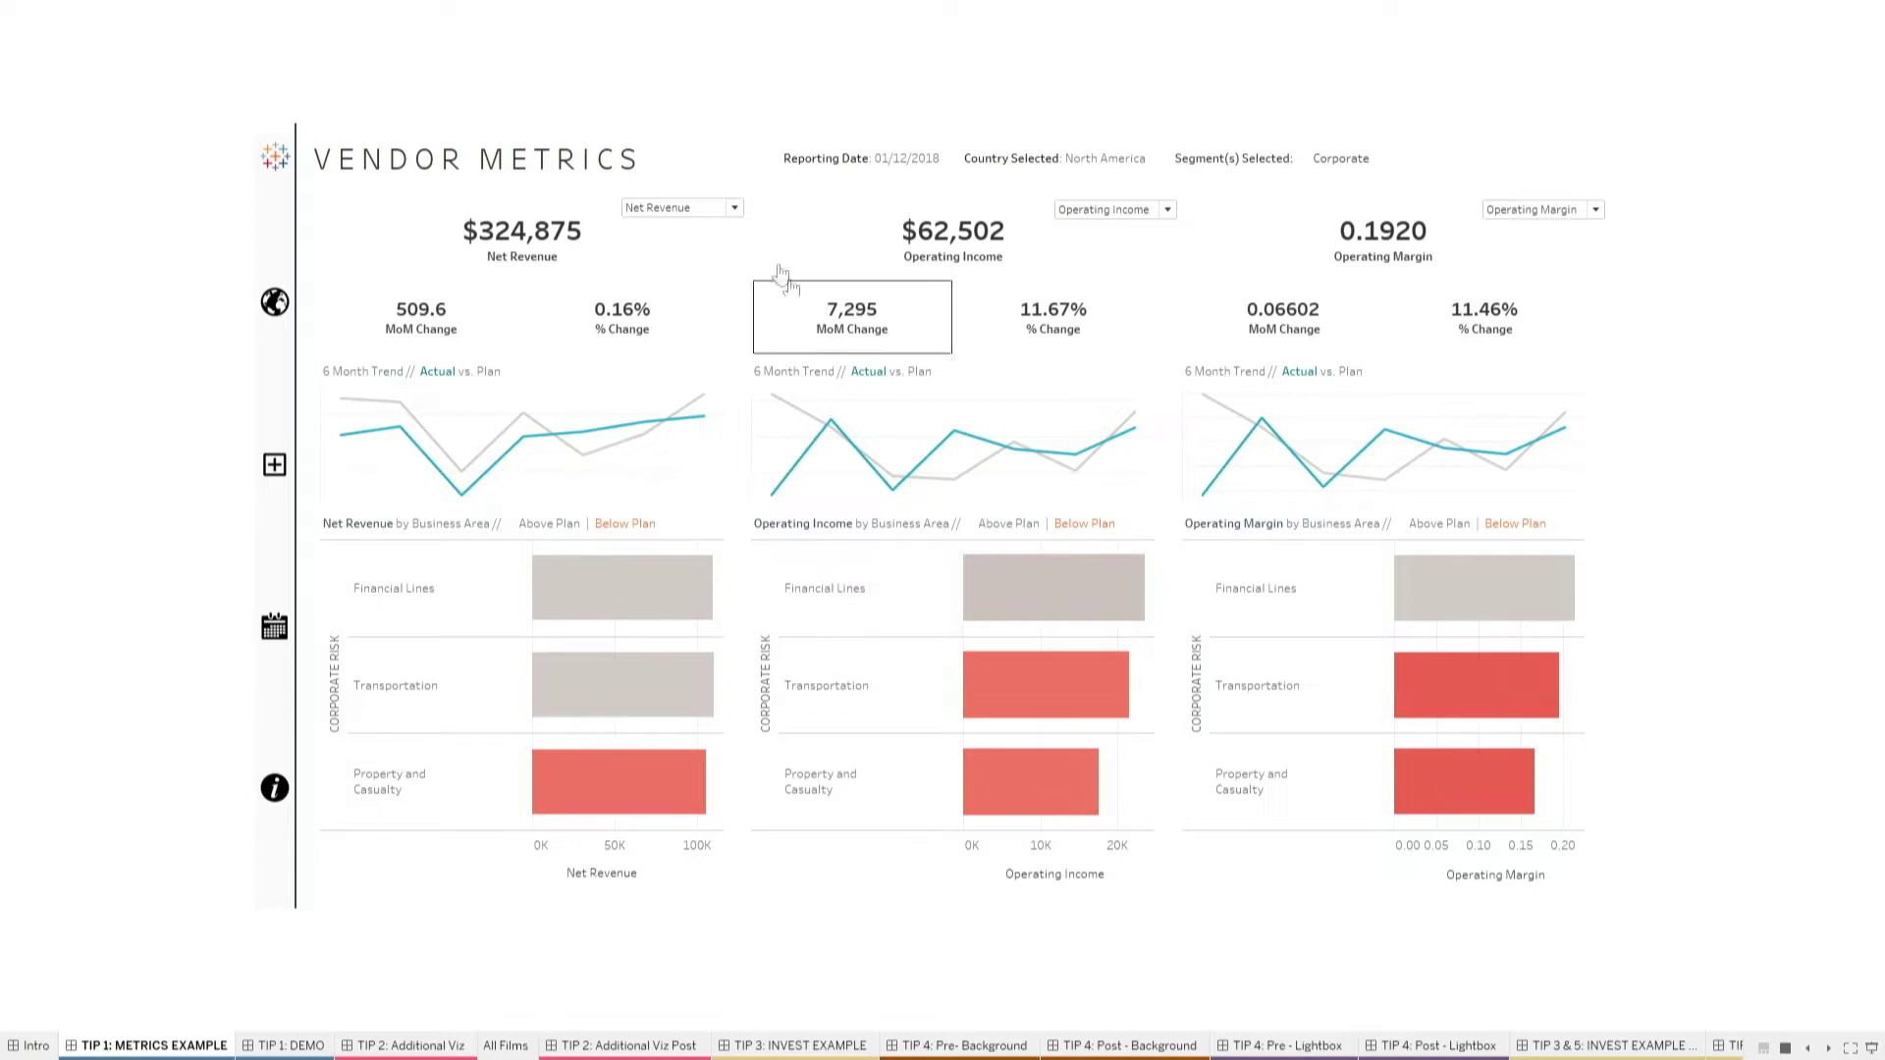
- Change the Net Revenue metric to Direct Expenses and set the country to Great Britain, collapsing the country selector
left_click(687, 209)
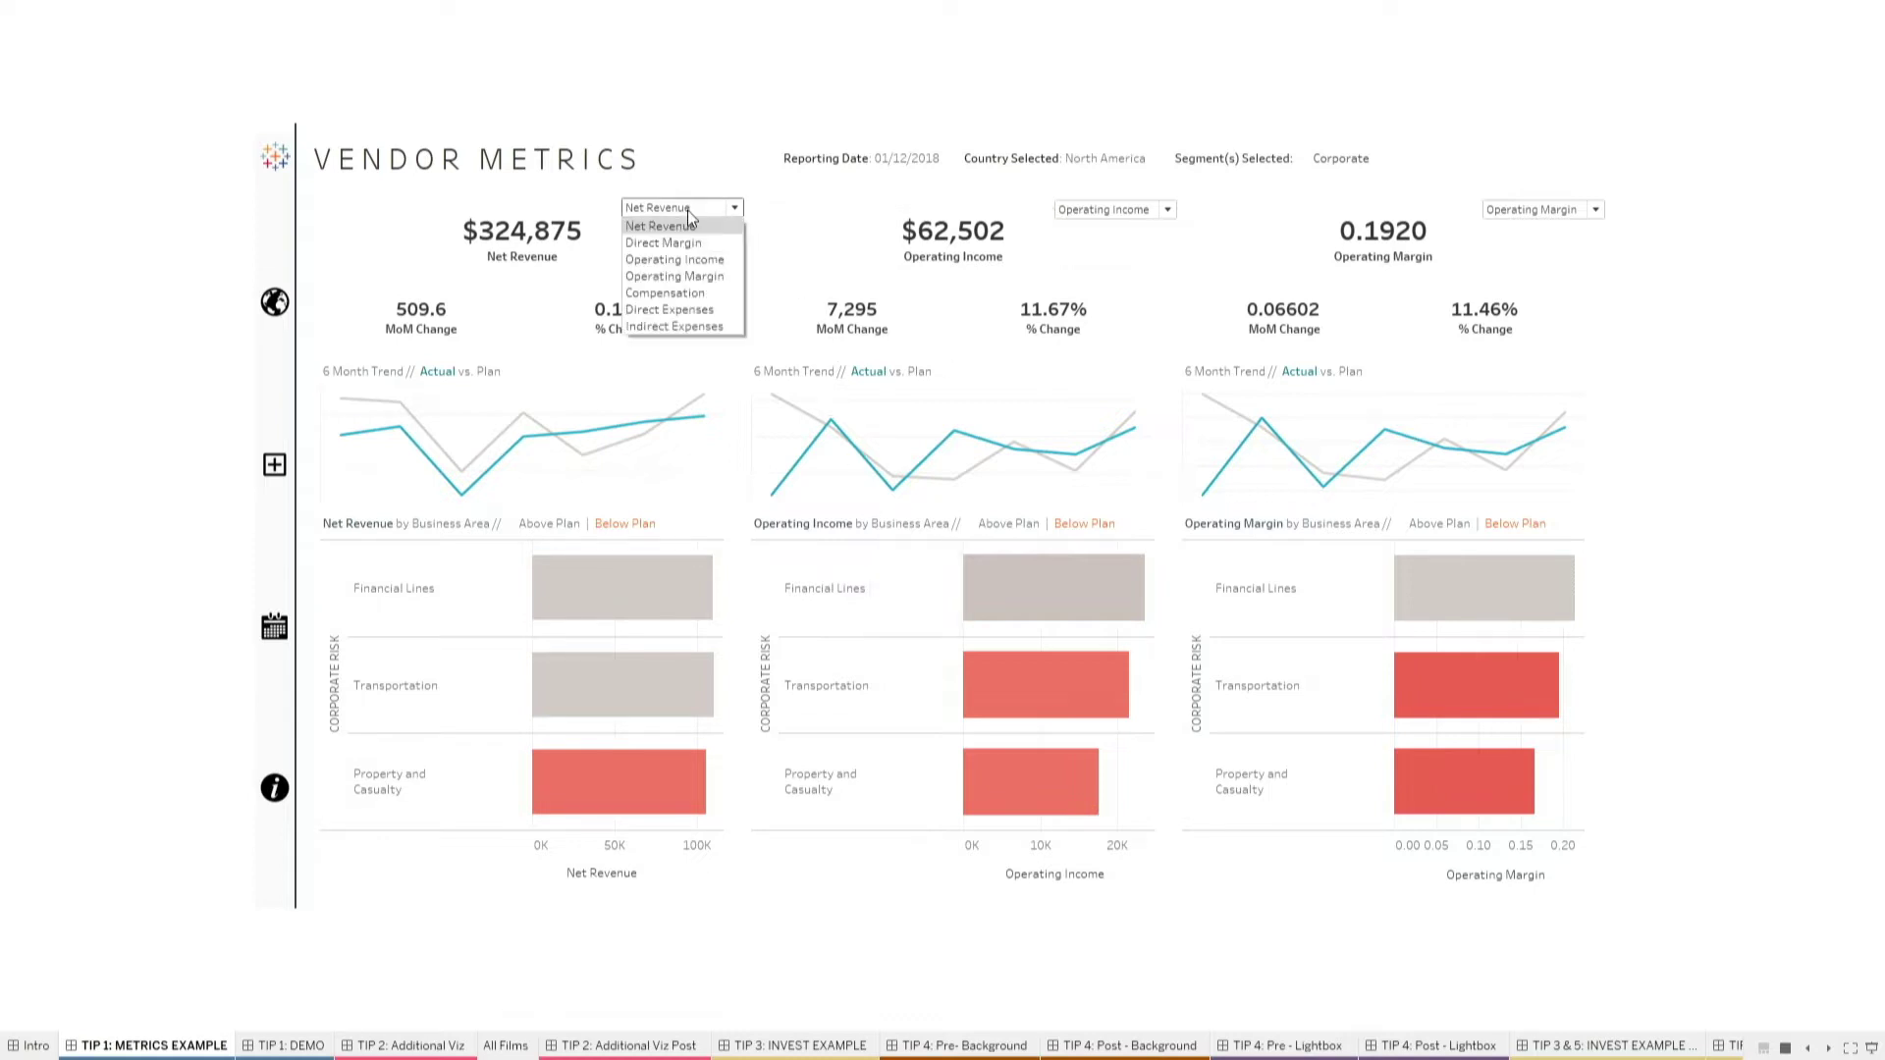
left_click(691, 311)
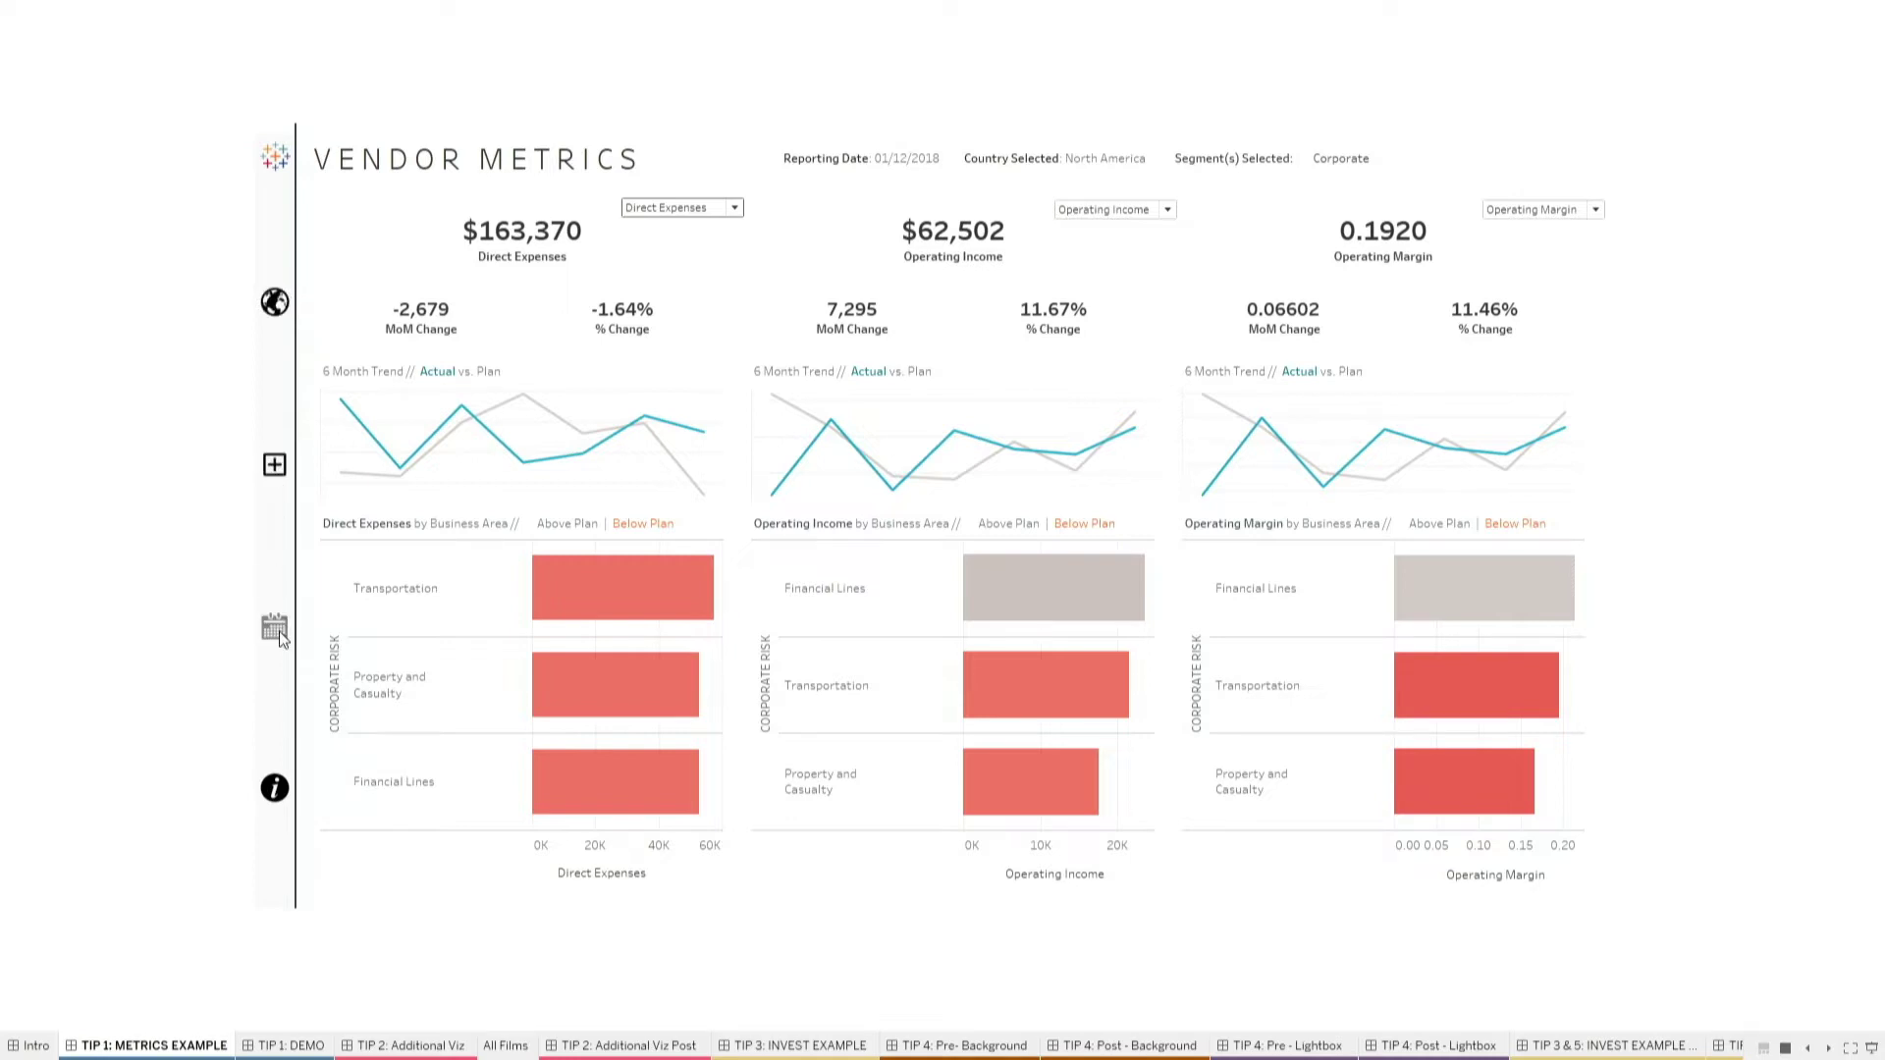
left_click(273, 299)
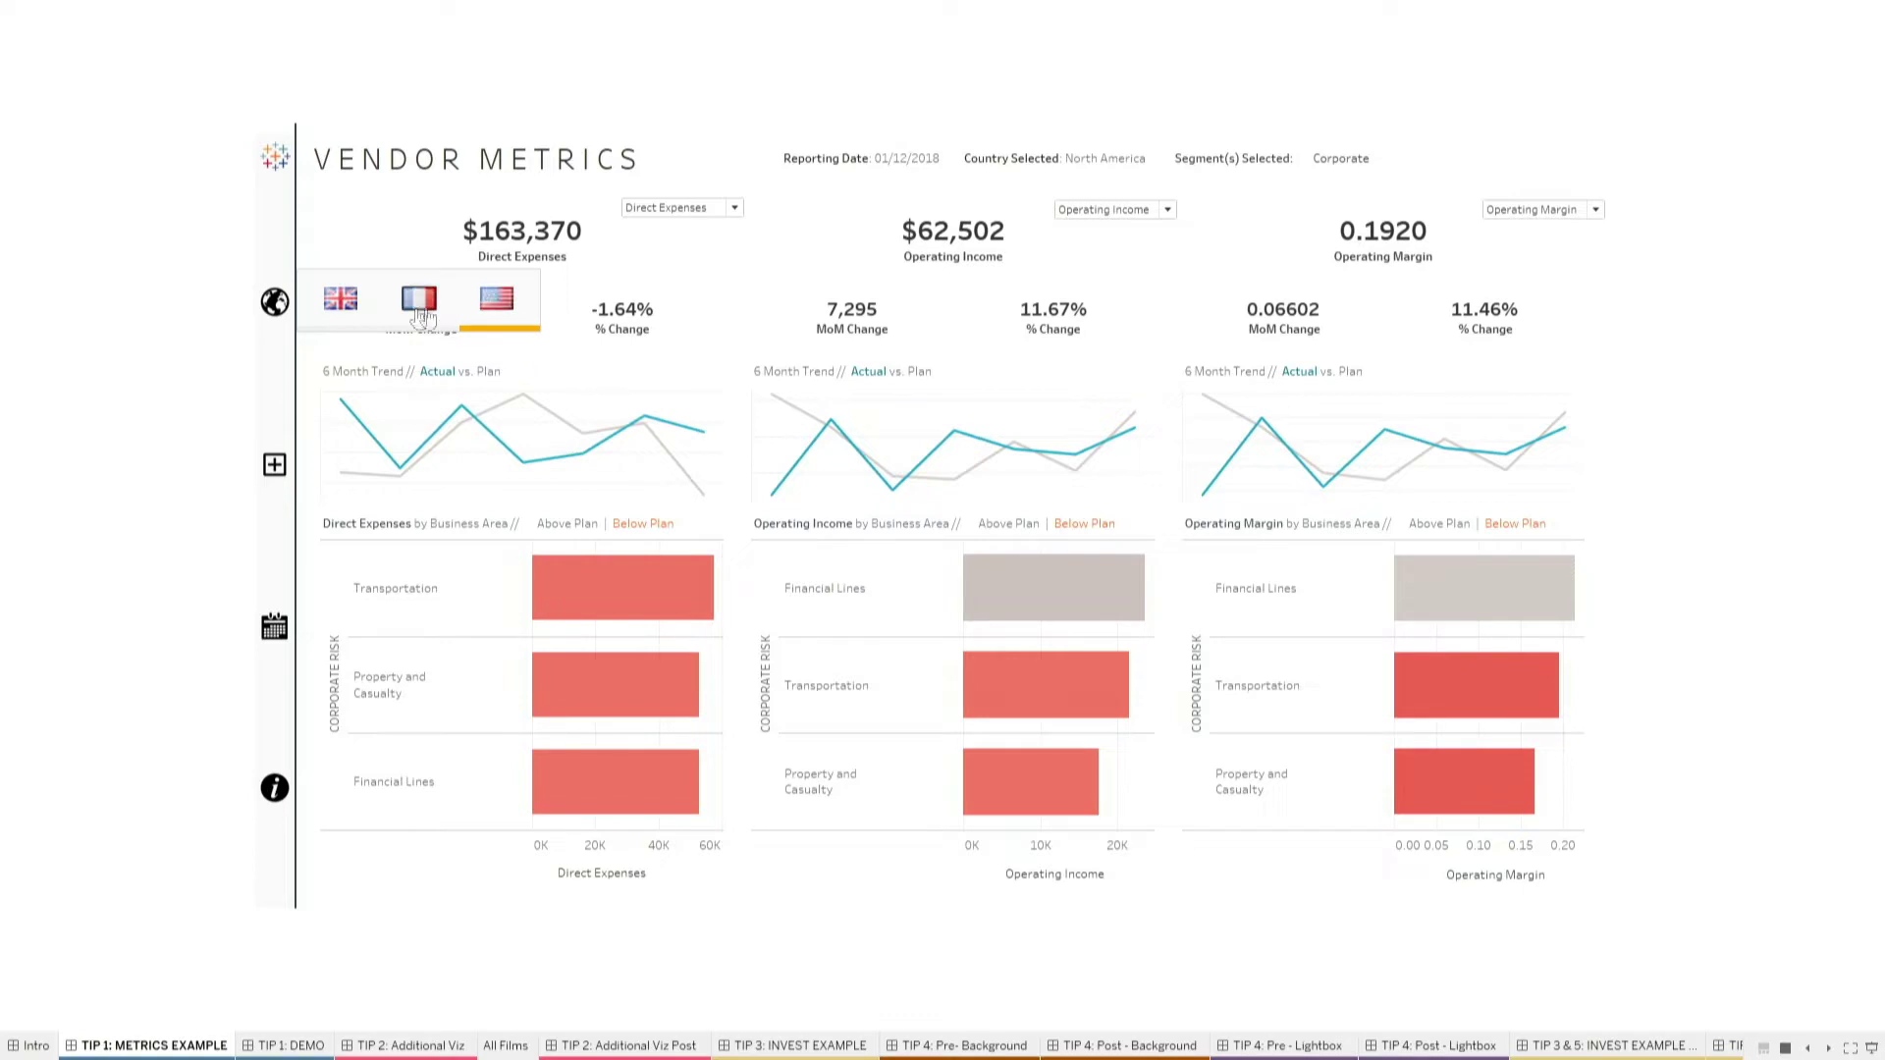
left_click(349, 302)
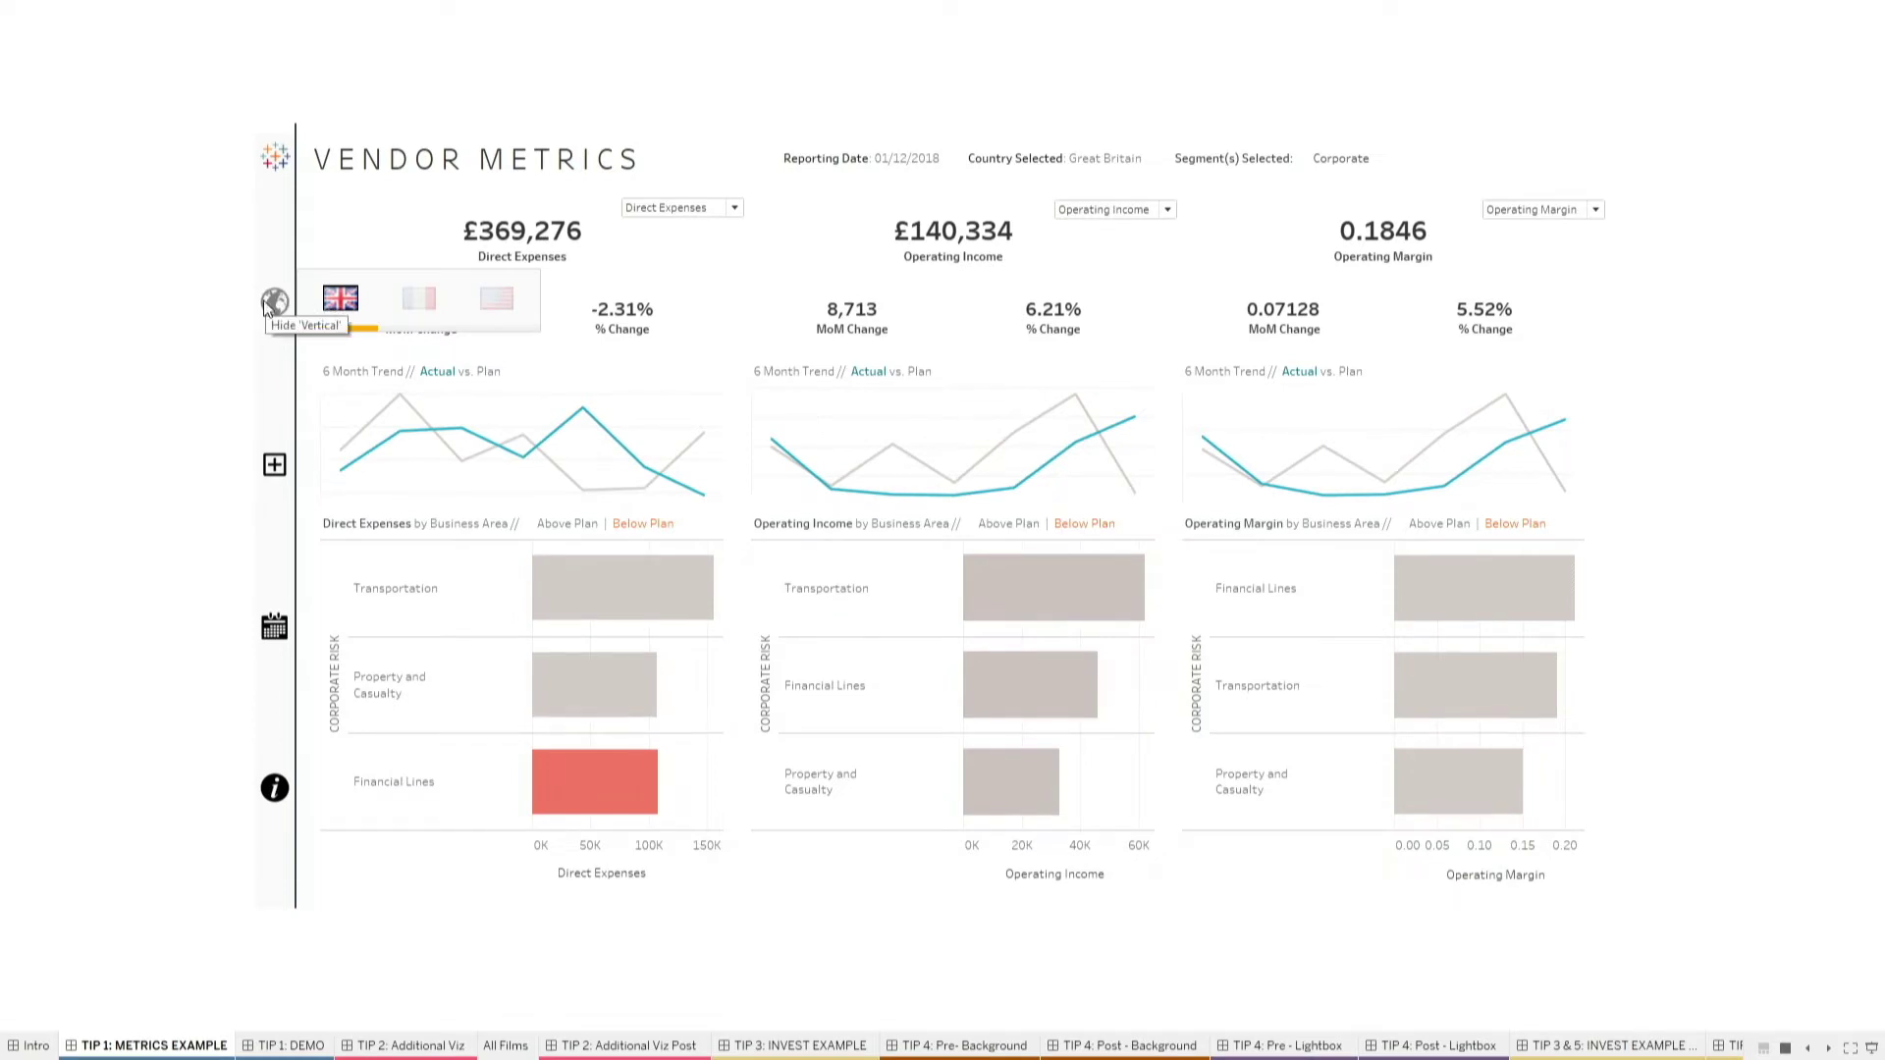
left_click(263, 298)
- Select all four segments in the segment selector and collapse it again
left_click(278, 476)
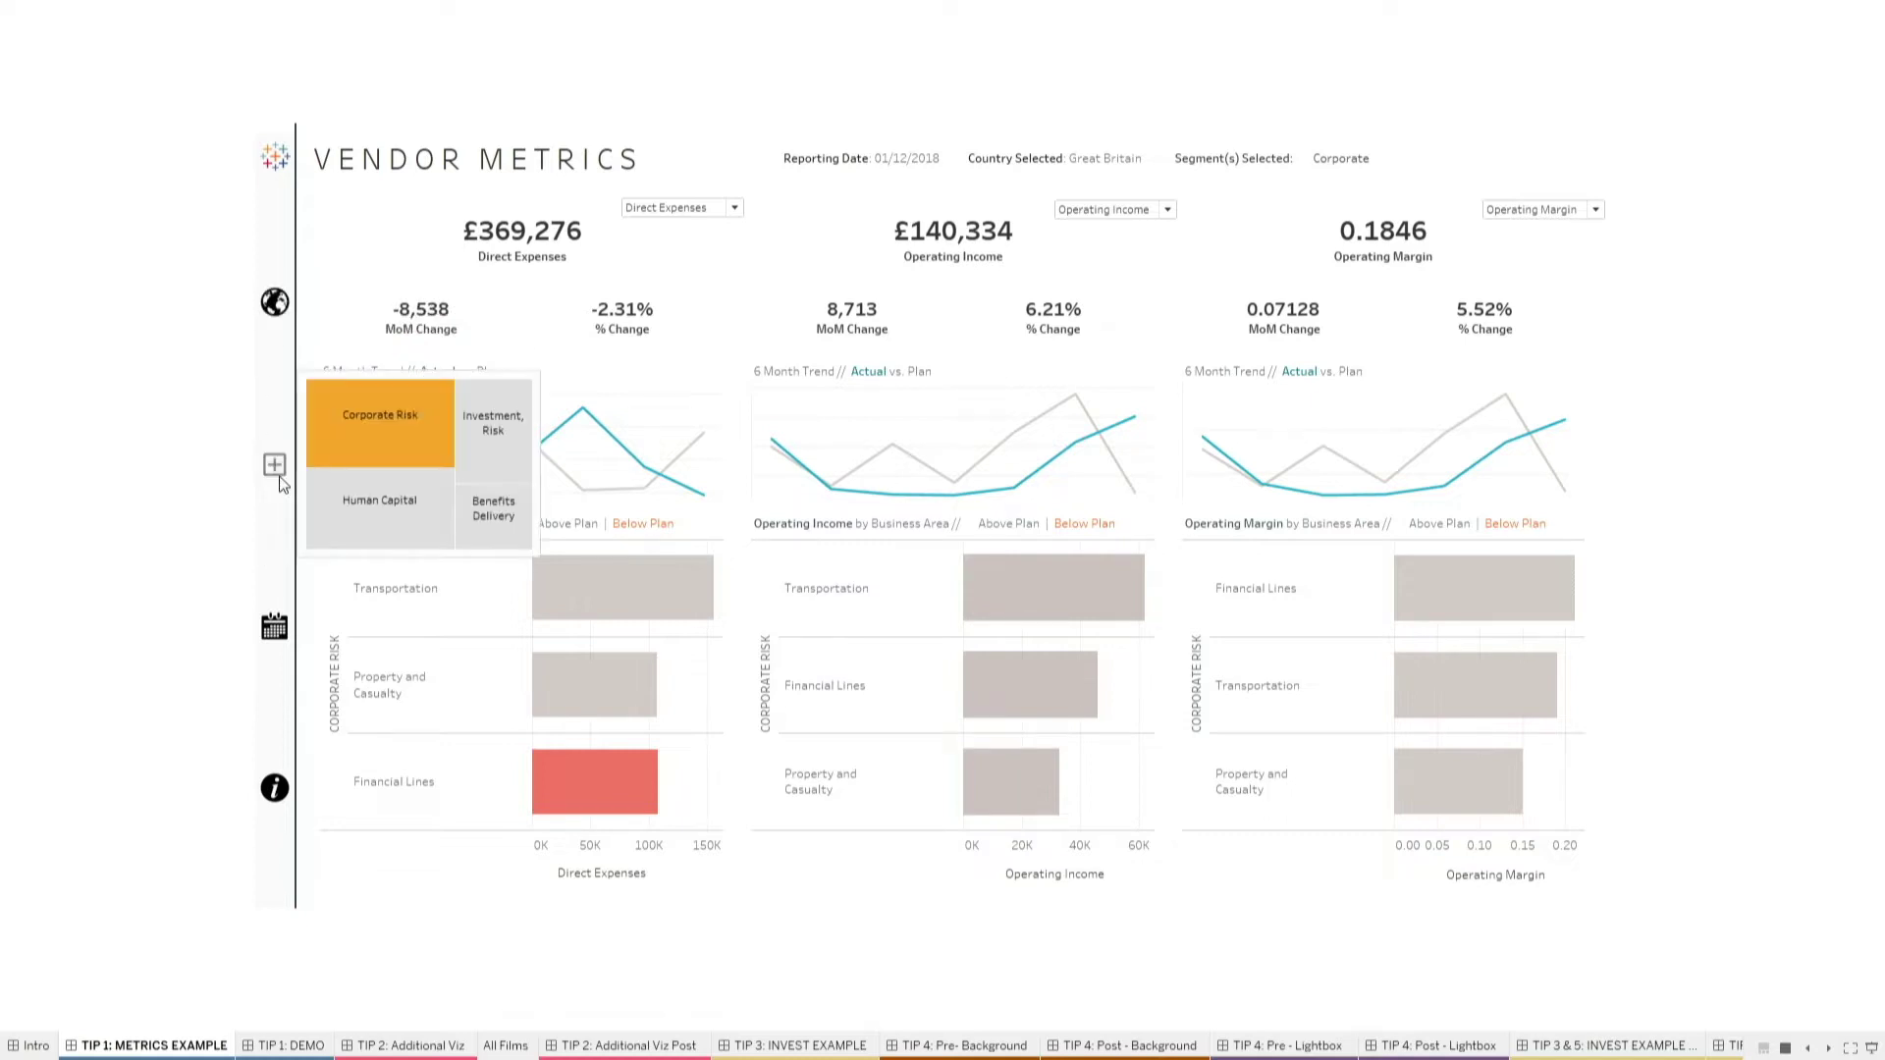
left_click_drag(380, 517, 469, 454)
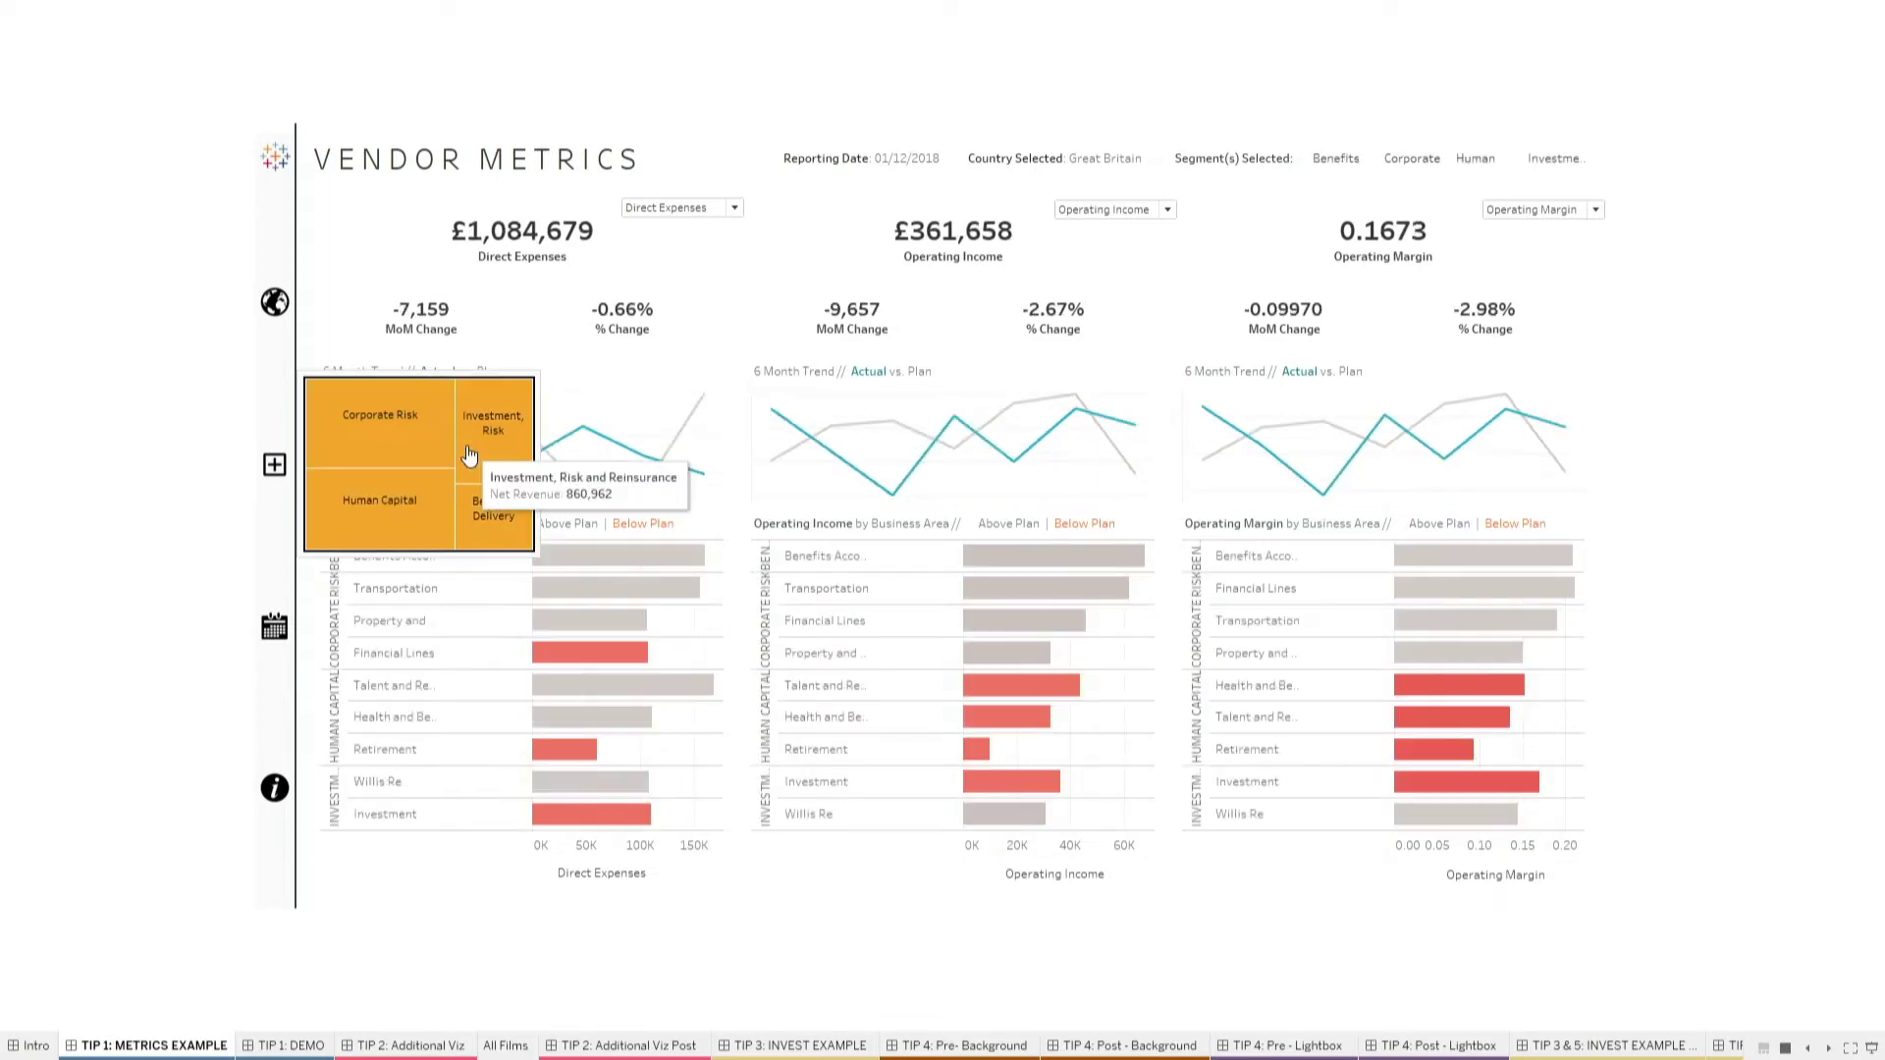
left_click(273, 467)
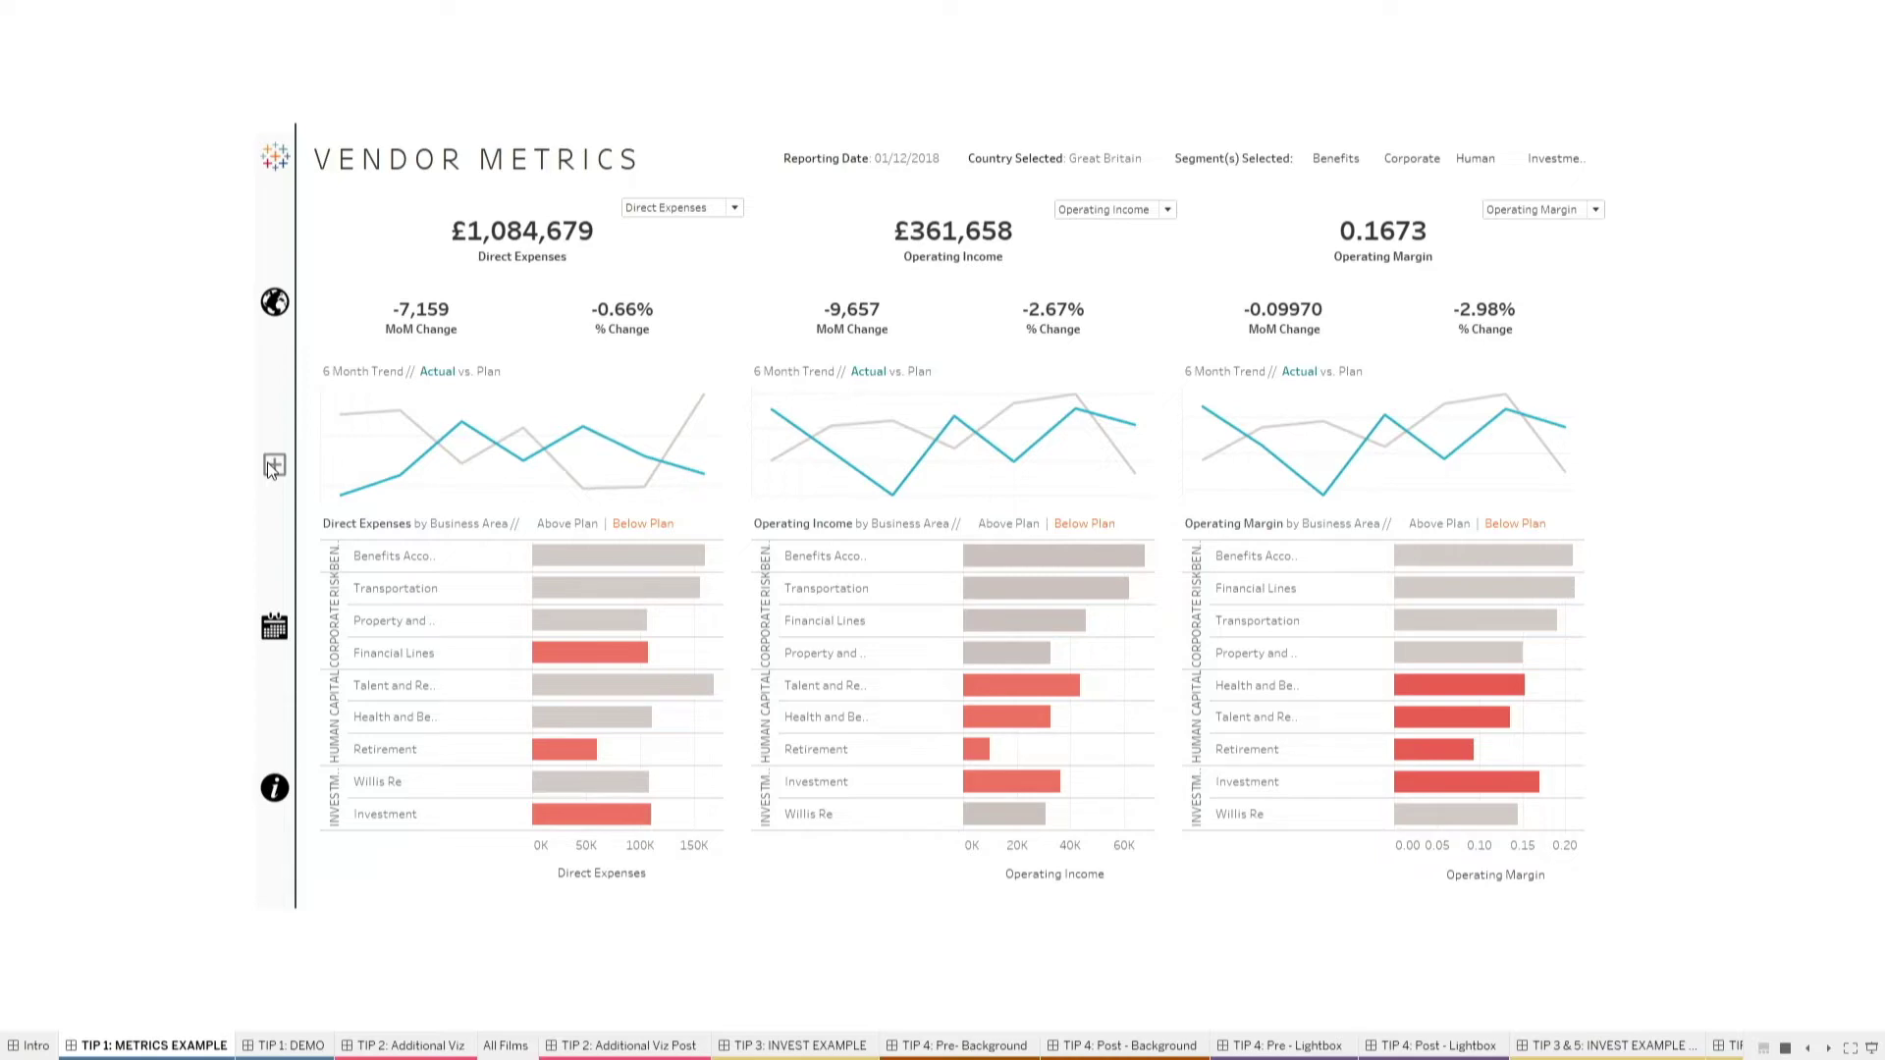
- Go to the TIP 1: DEMO dashboard and leave presentation mode for editing
left_click(378, 1047)
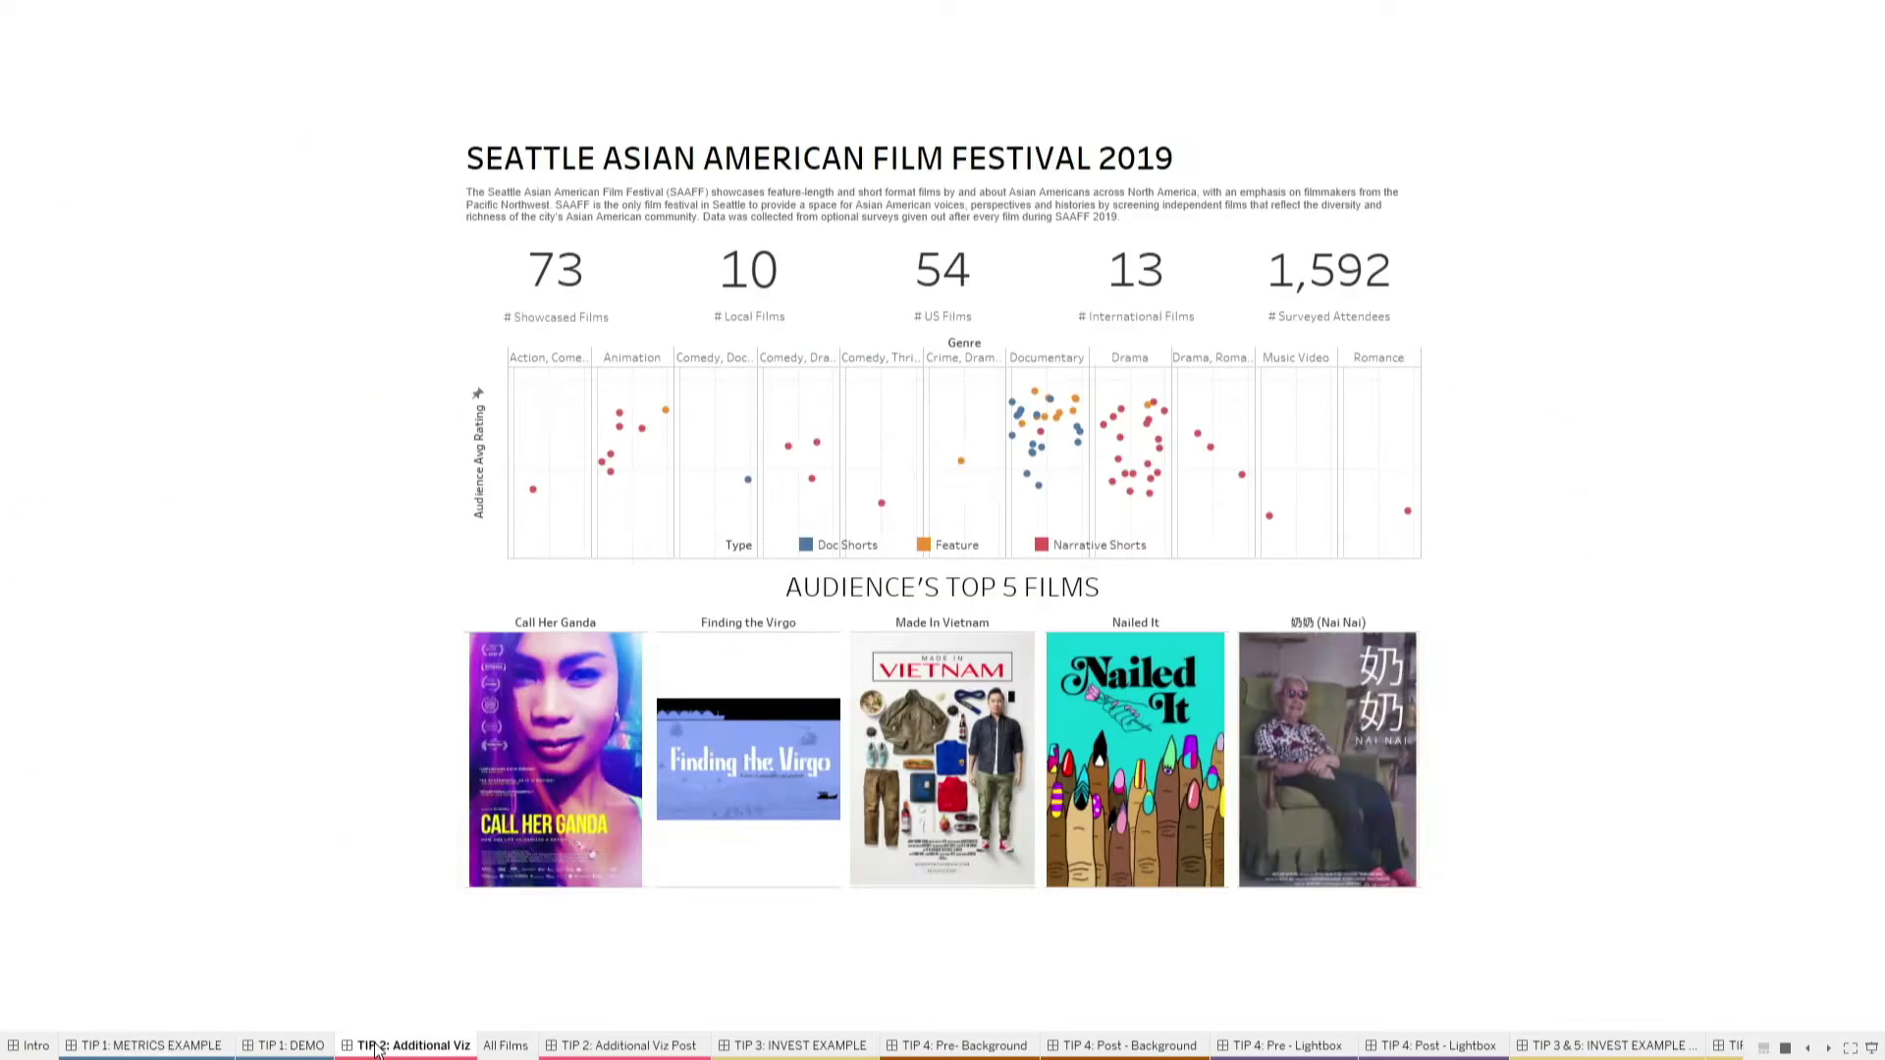
left_click(317, 1047)
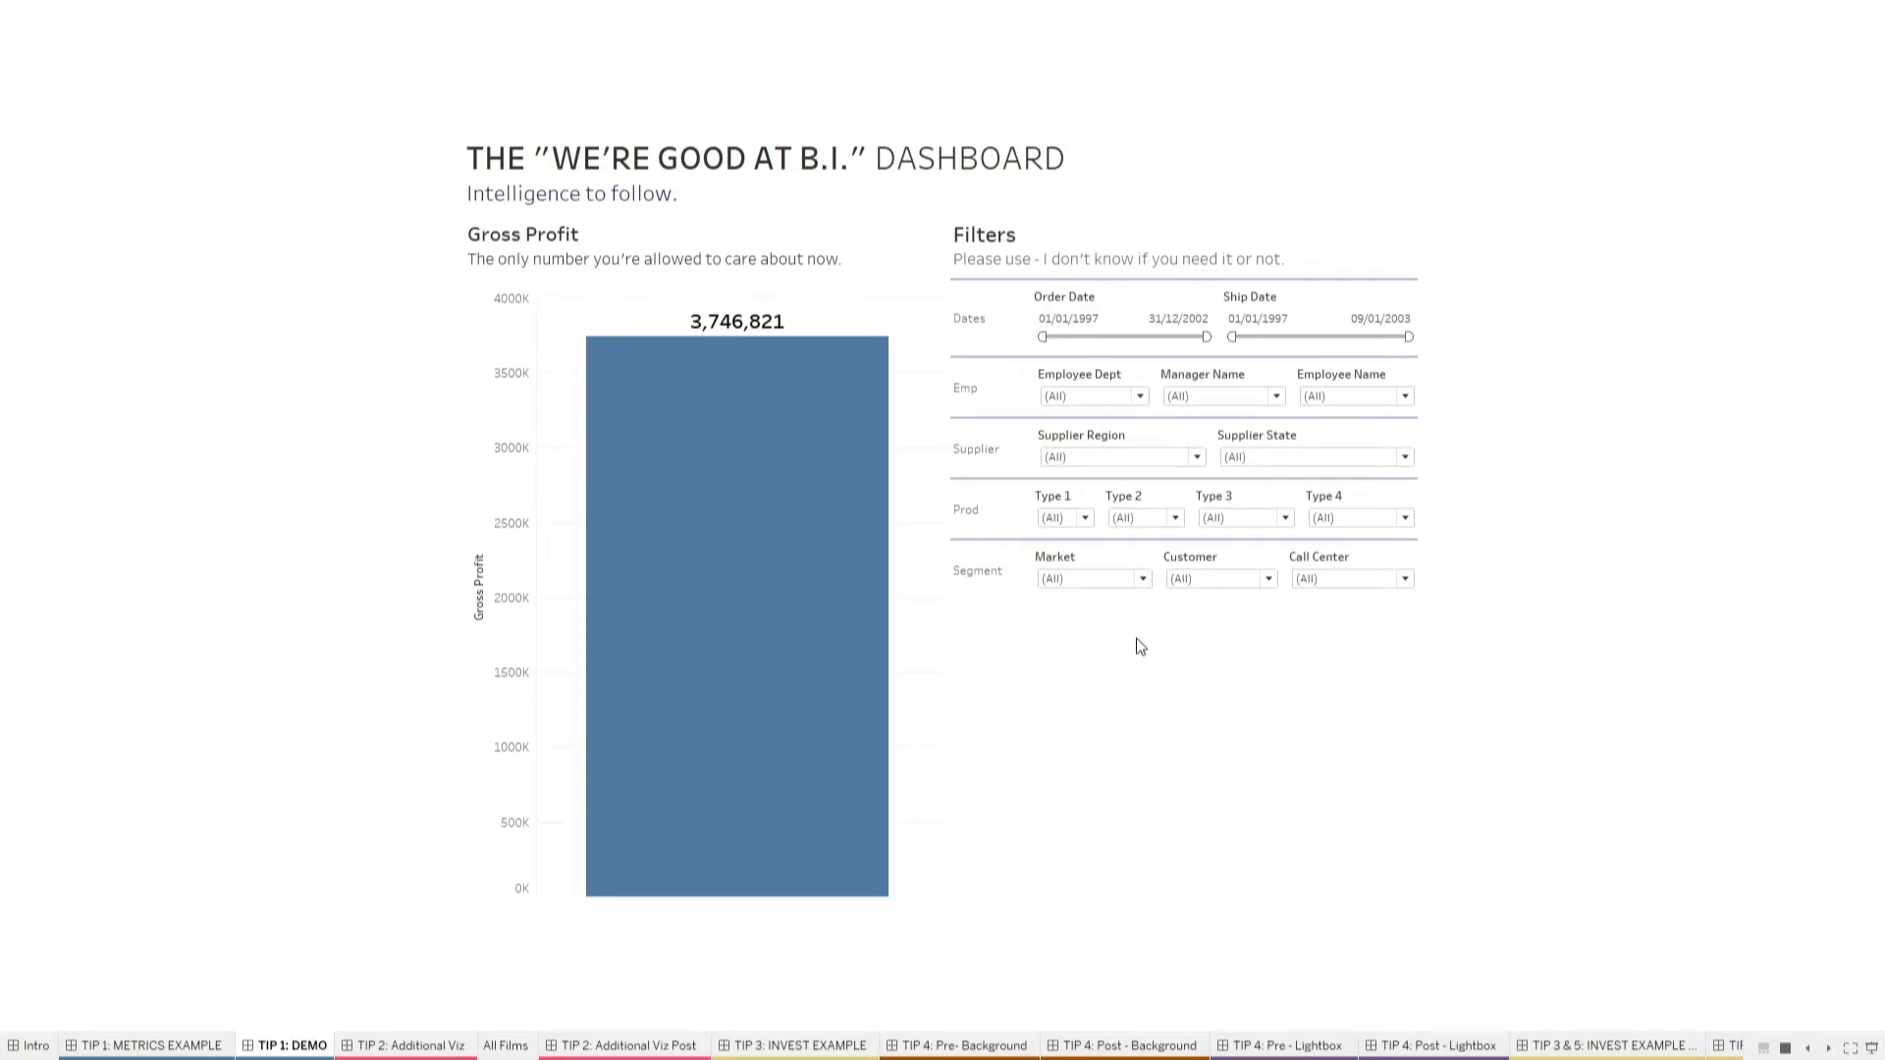
key("Escape")
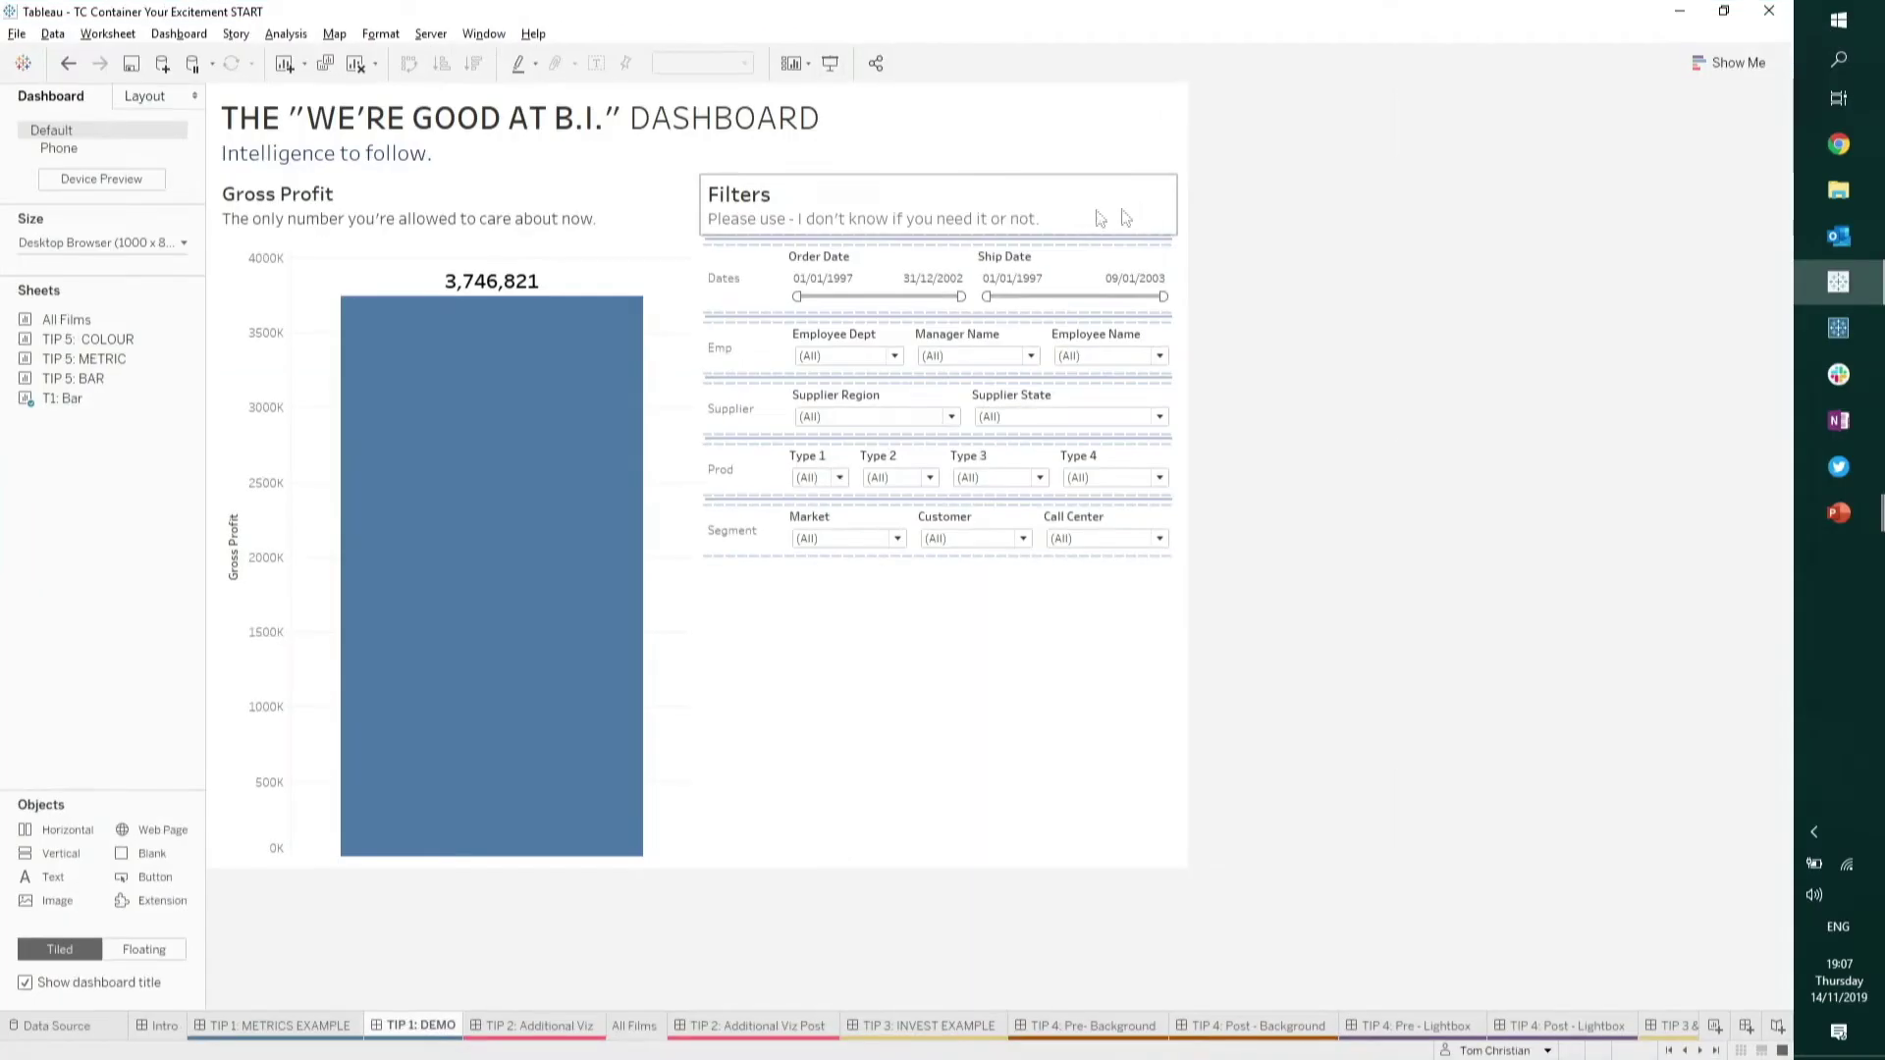
- Make the Filters container float over the Gross Profit chart and enlarge it down to the dashboard's lower edge
left_click(878, 744)
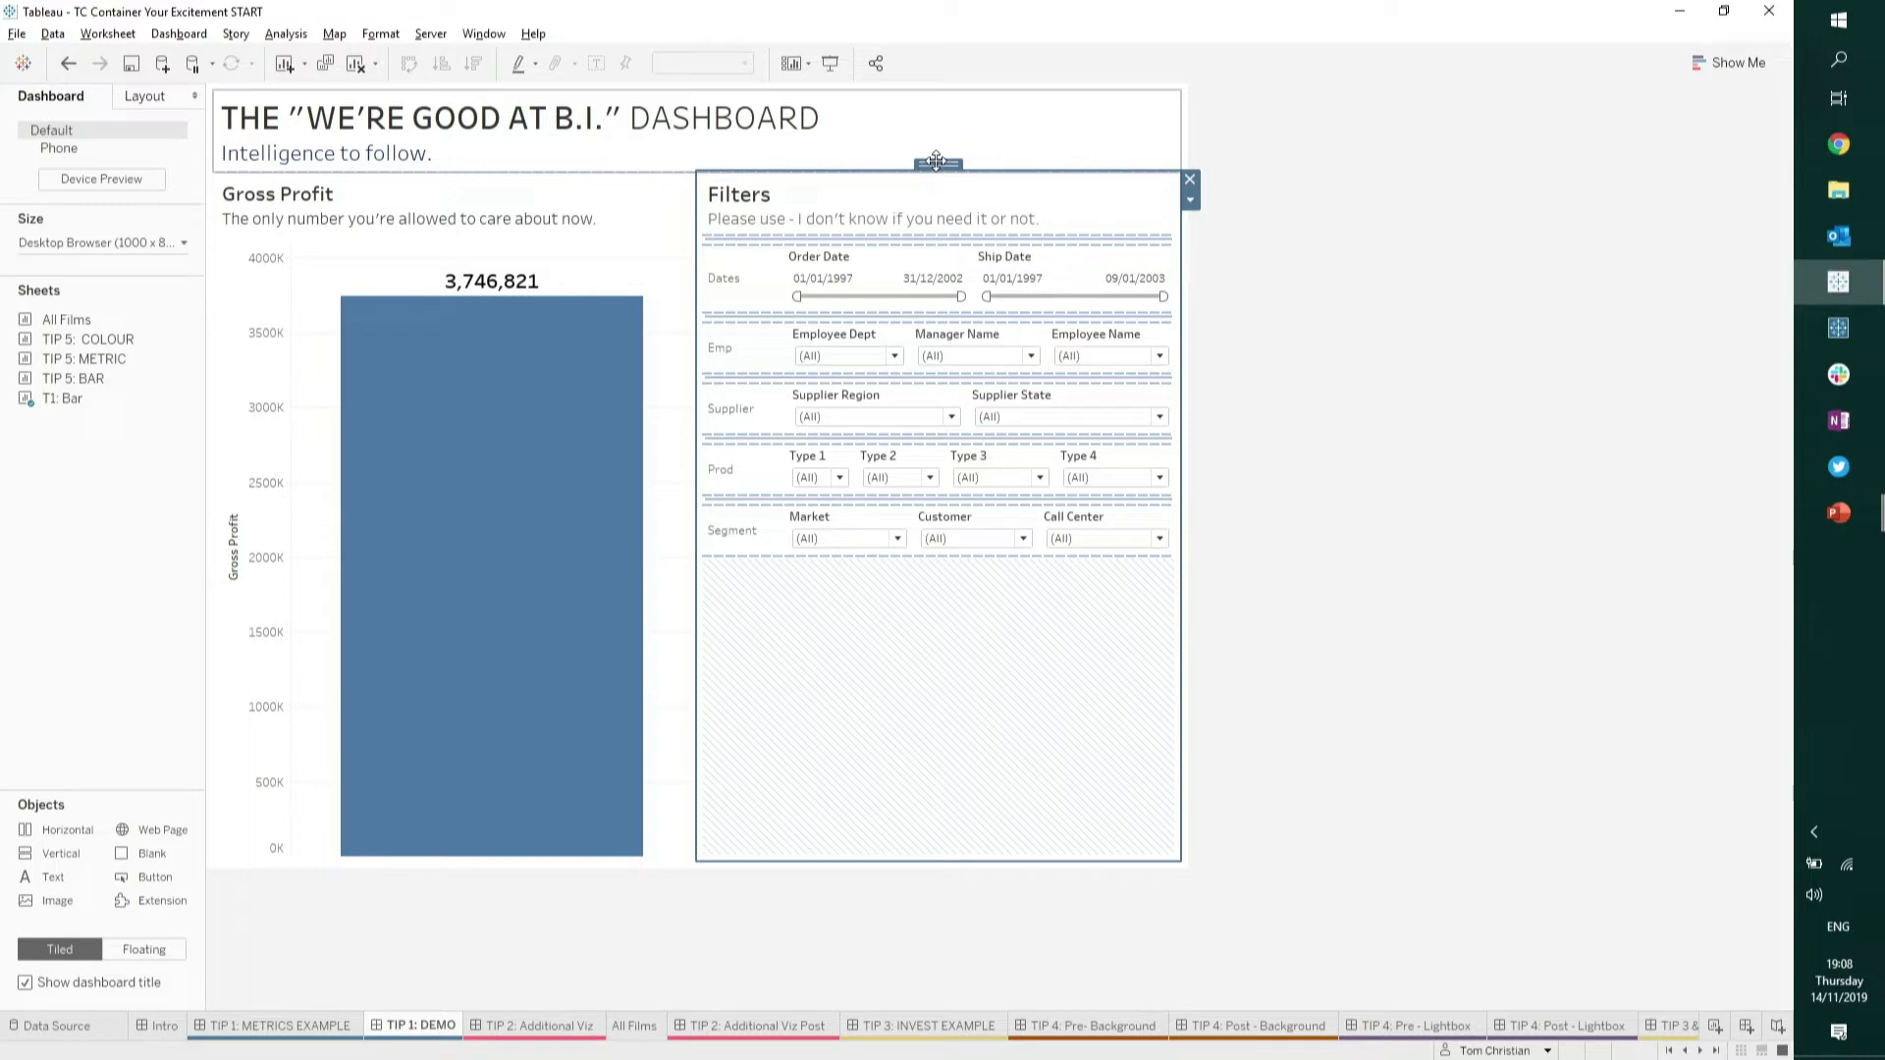
left_click_drag(912, 172, 1014, 172)
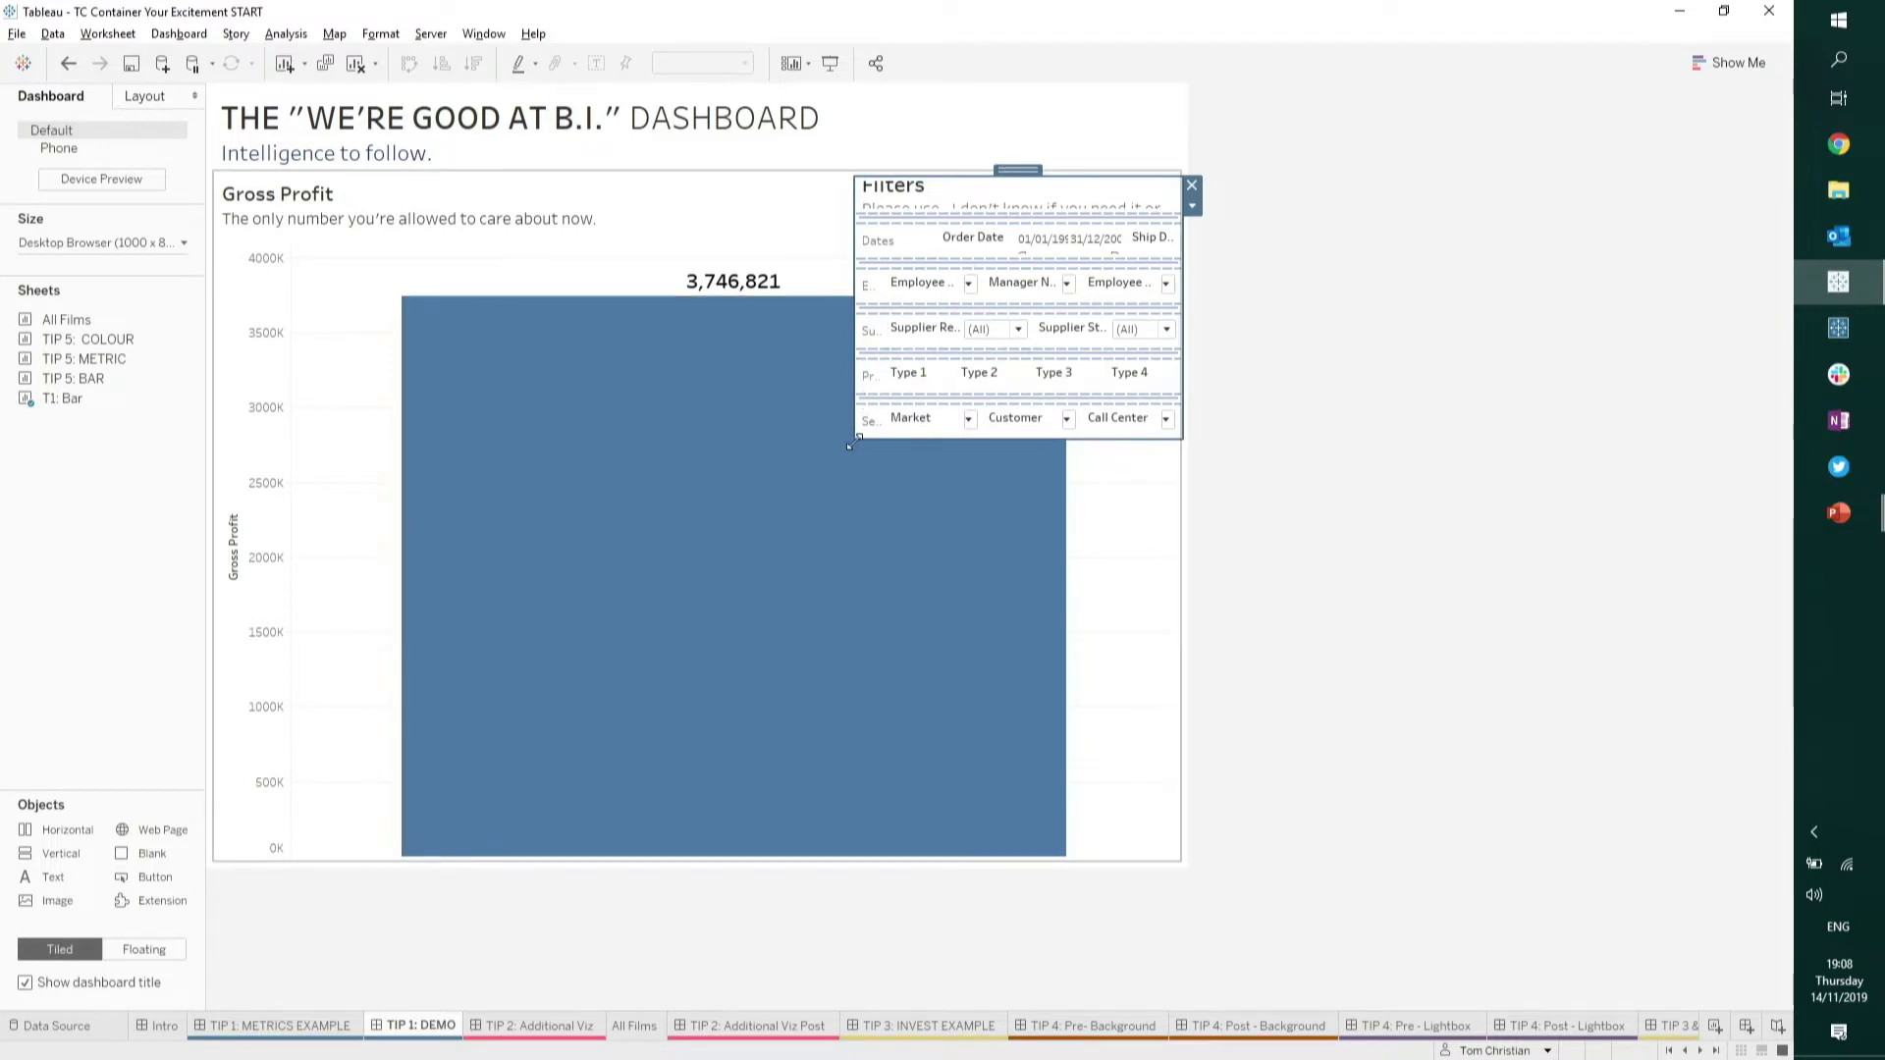
left_click_drag(850, 447, 764, 860)
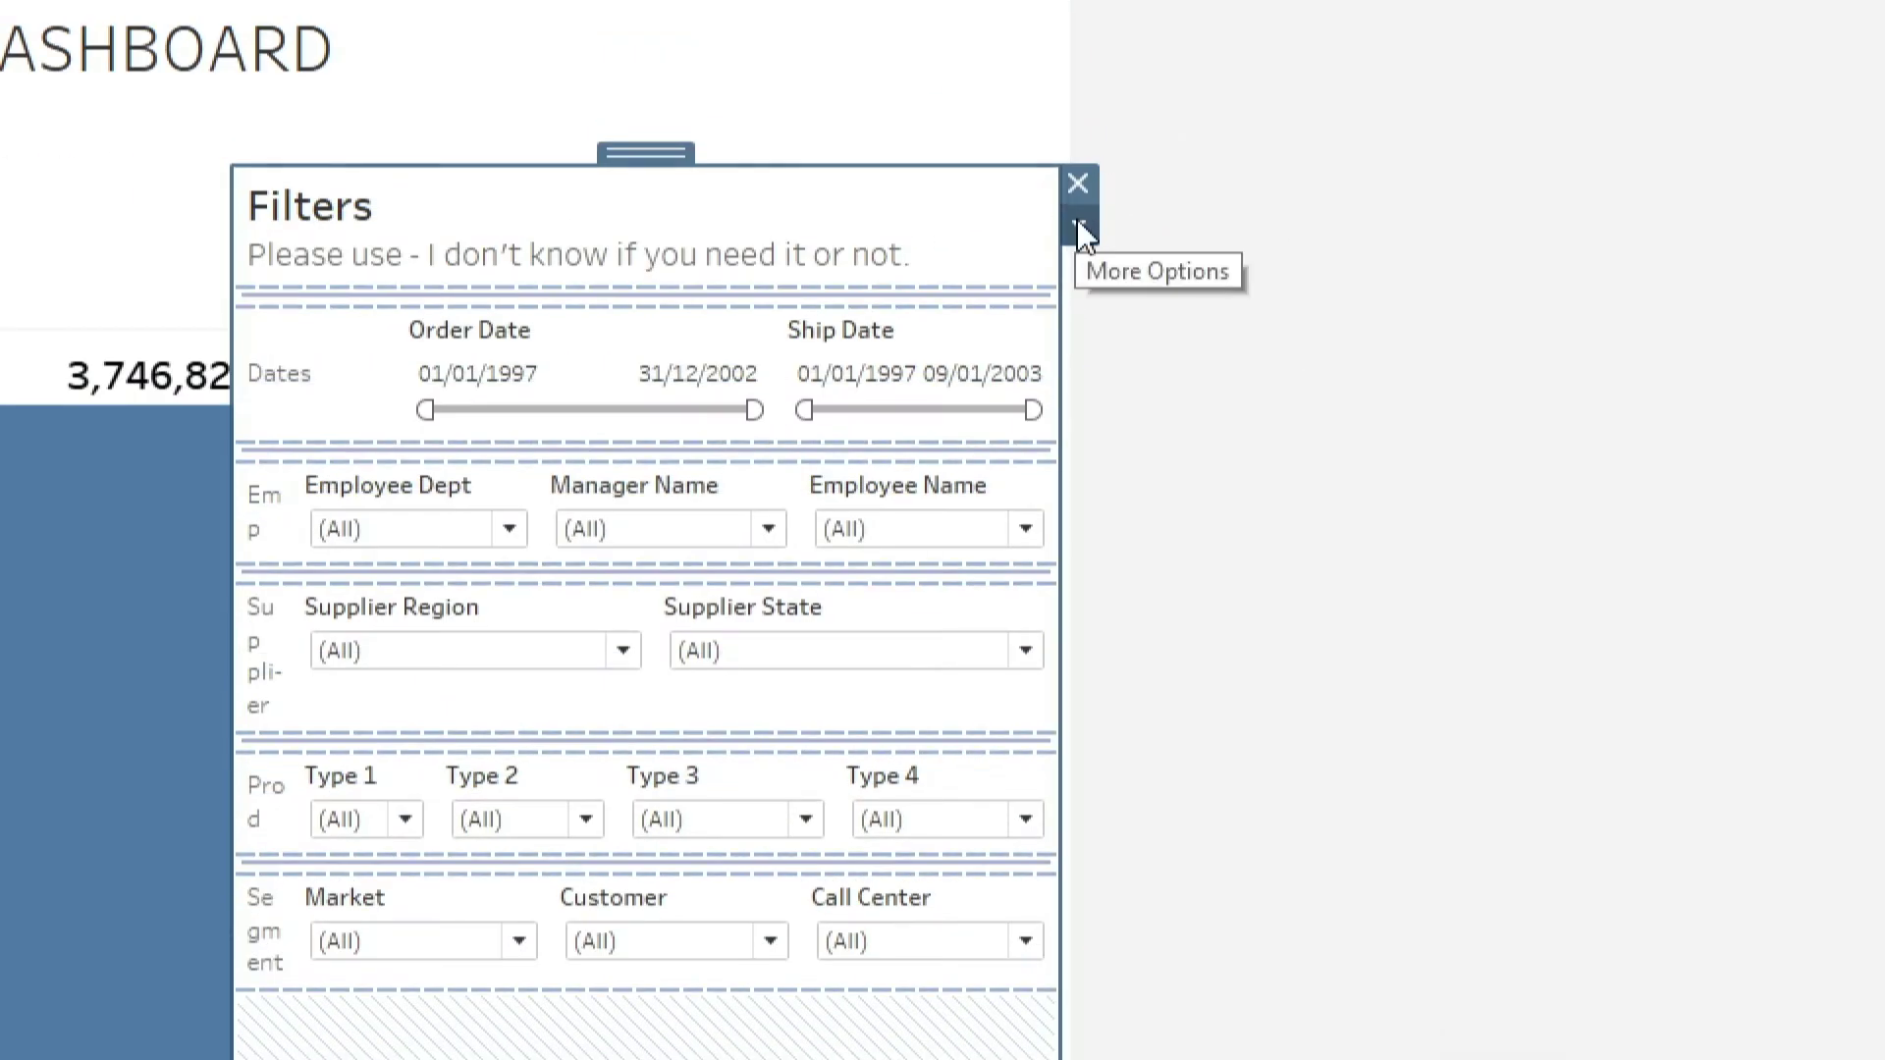
- Add a show/hide button to the Filters container and place it above the container's upper-right corner
left_click(1079, 229)
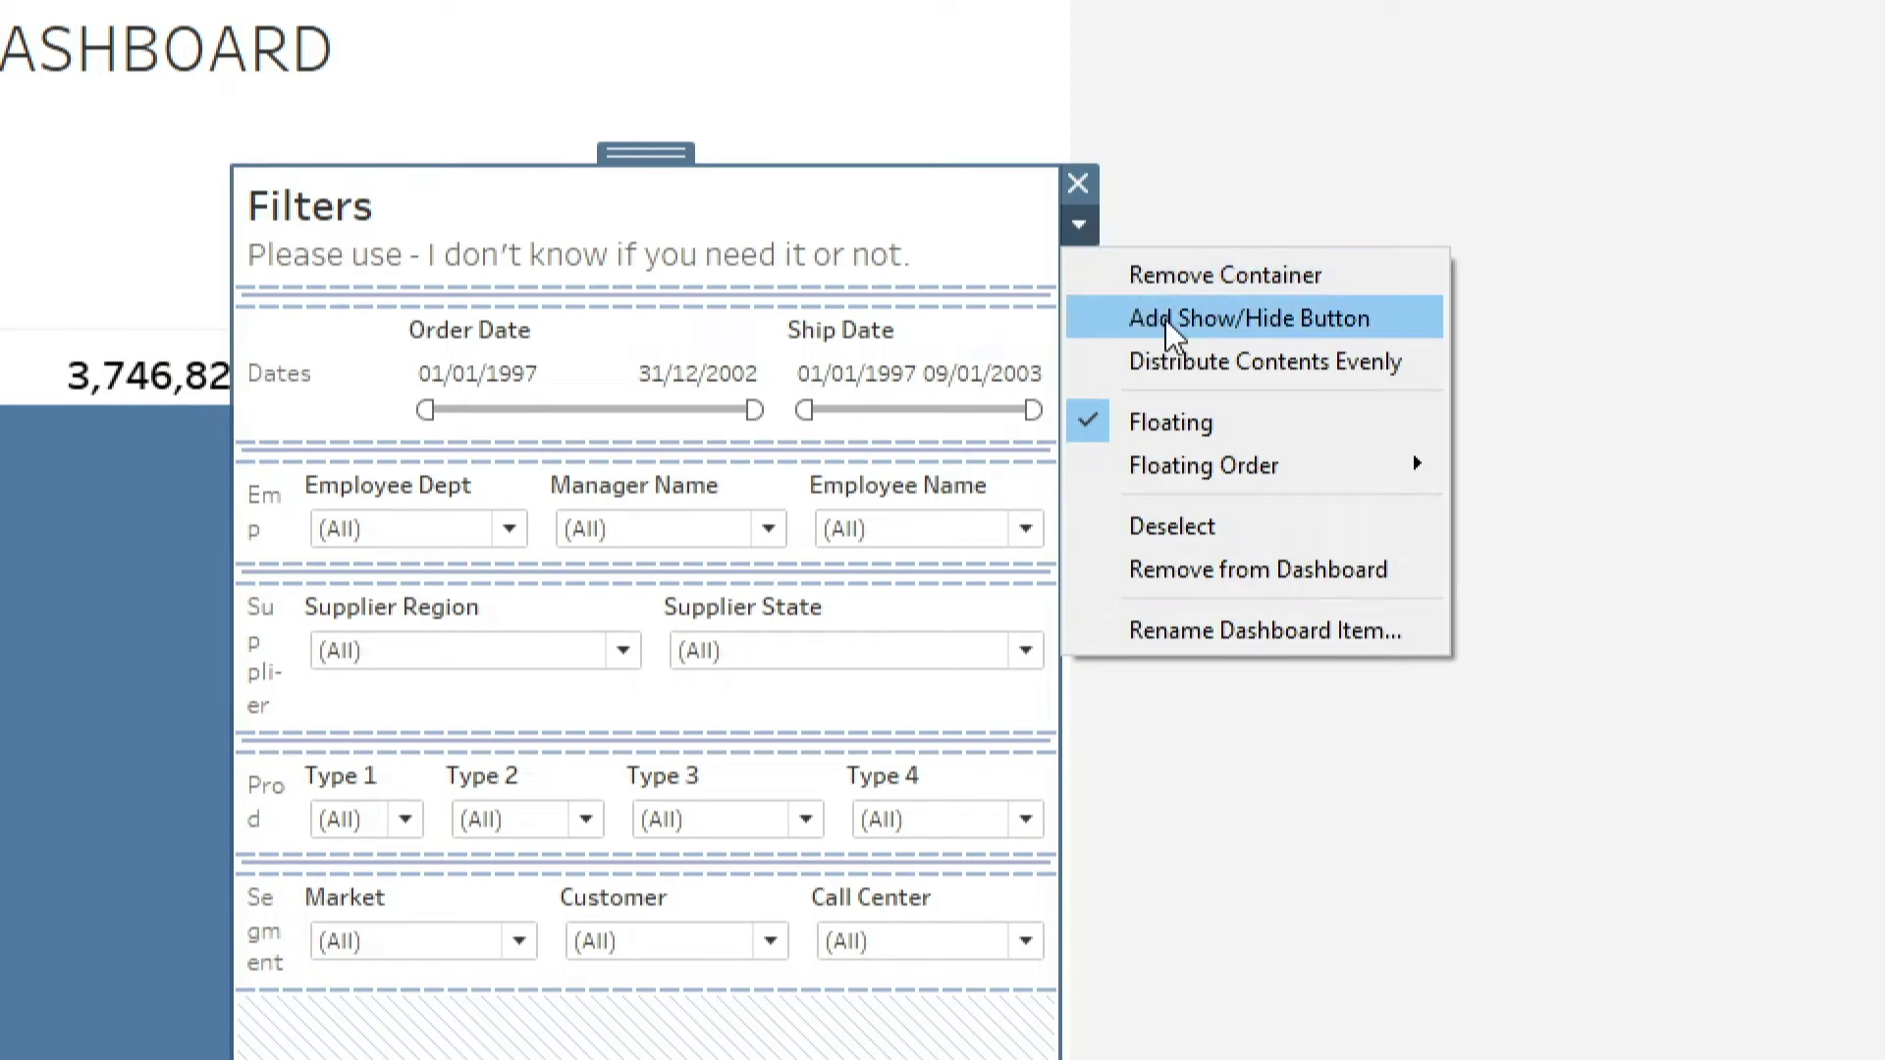
left_click(1225, 316)
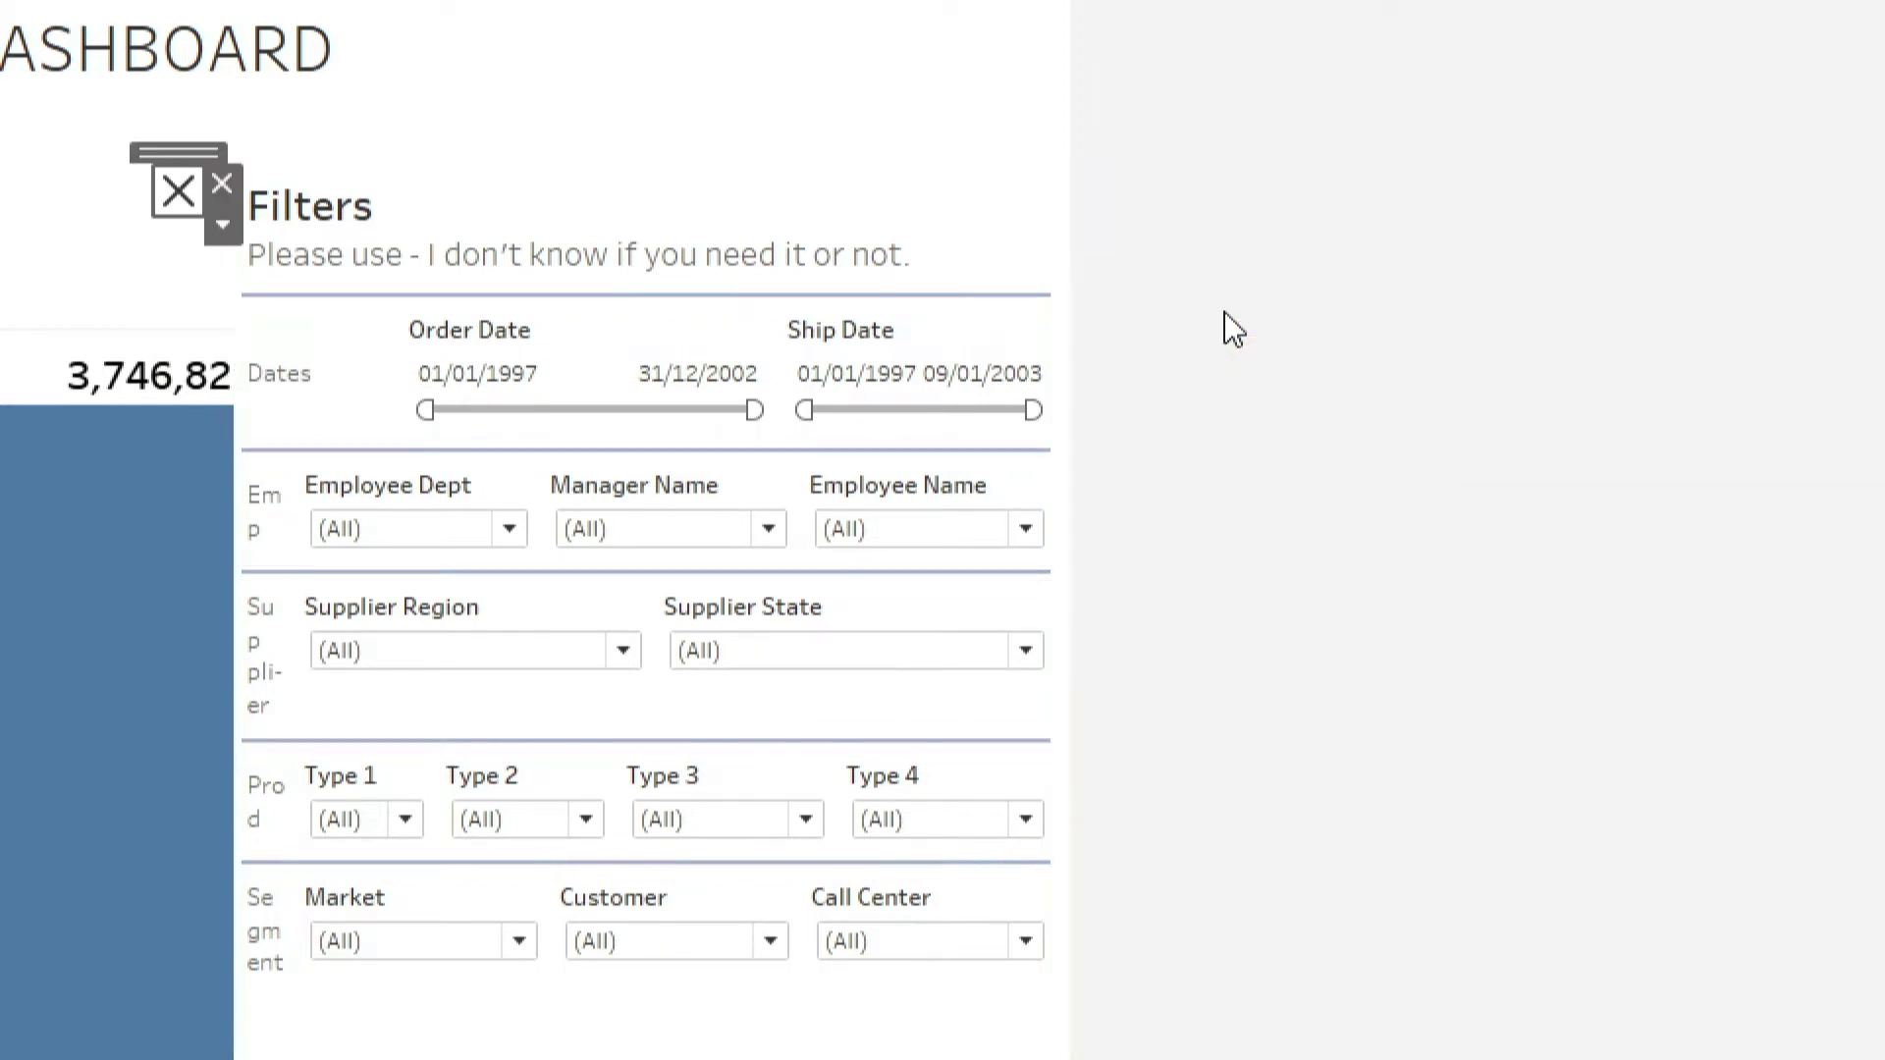
left_click(252, 185)
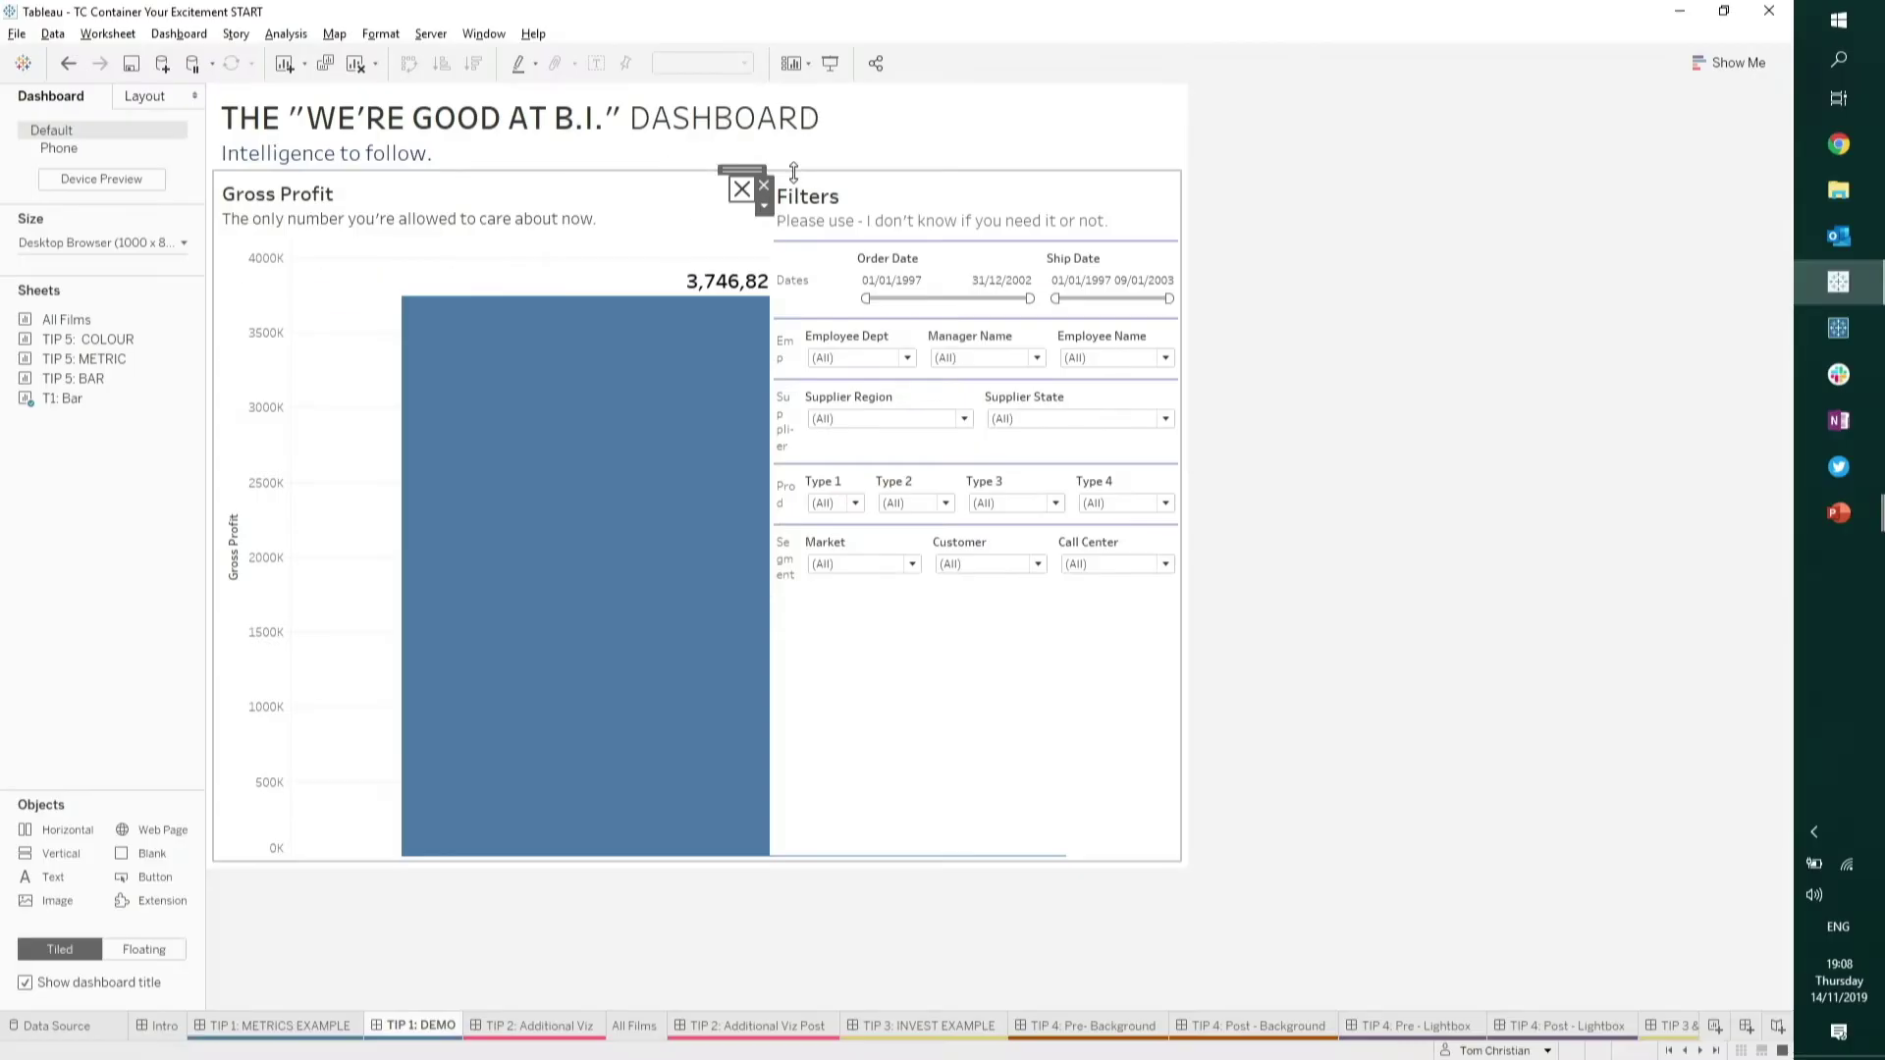
left_click_drag(743, 186, 1169, 173)
left_click(1169, 161)
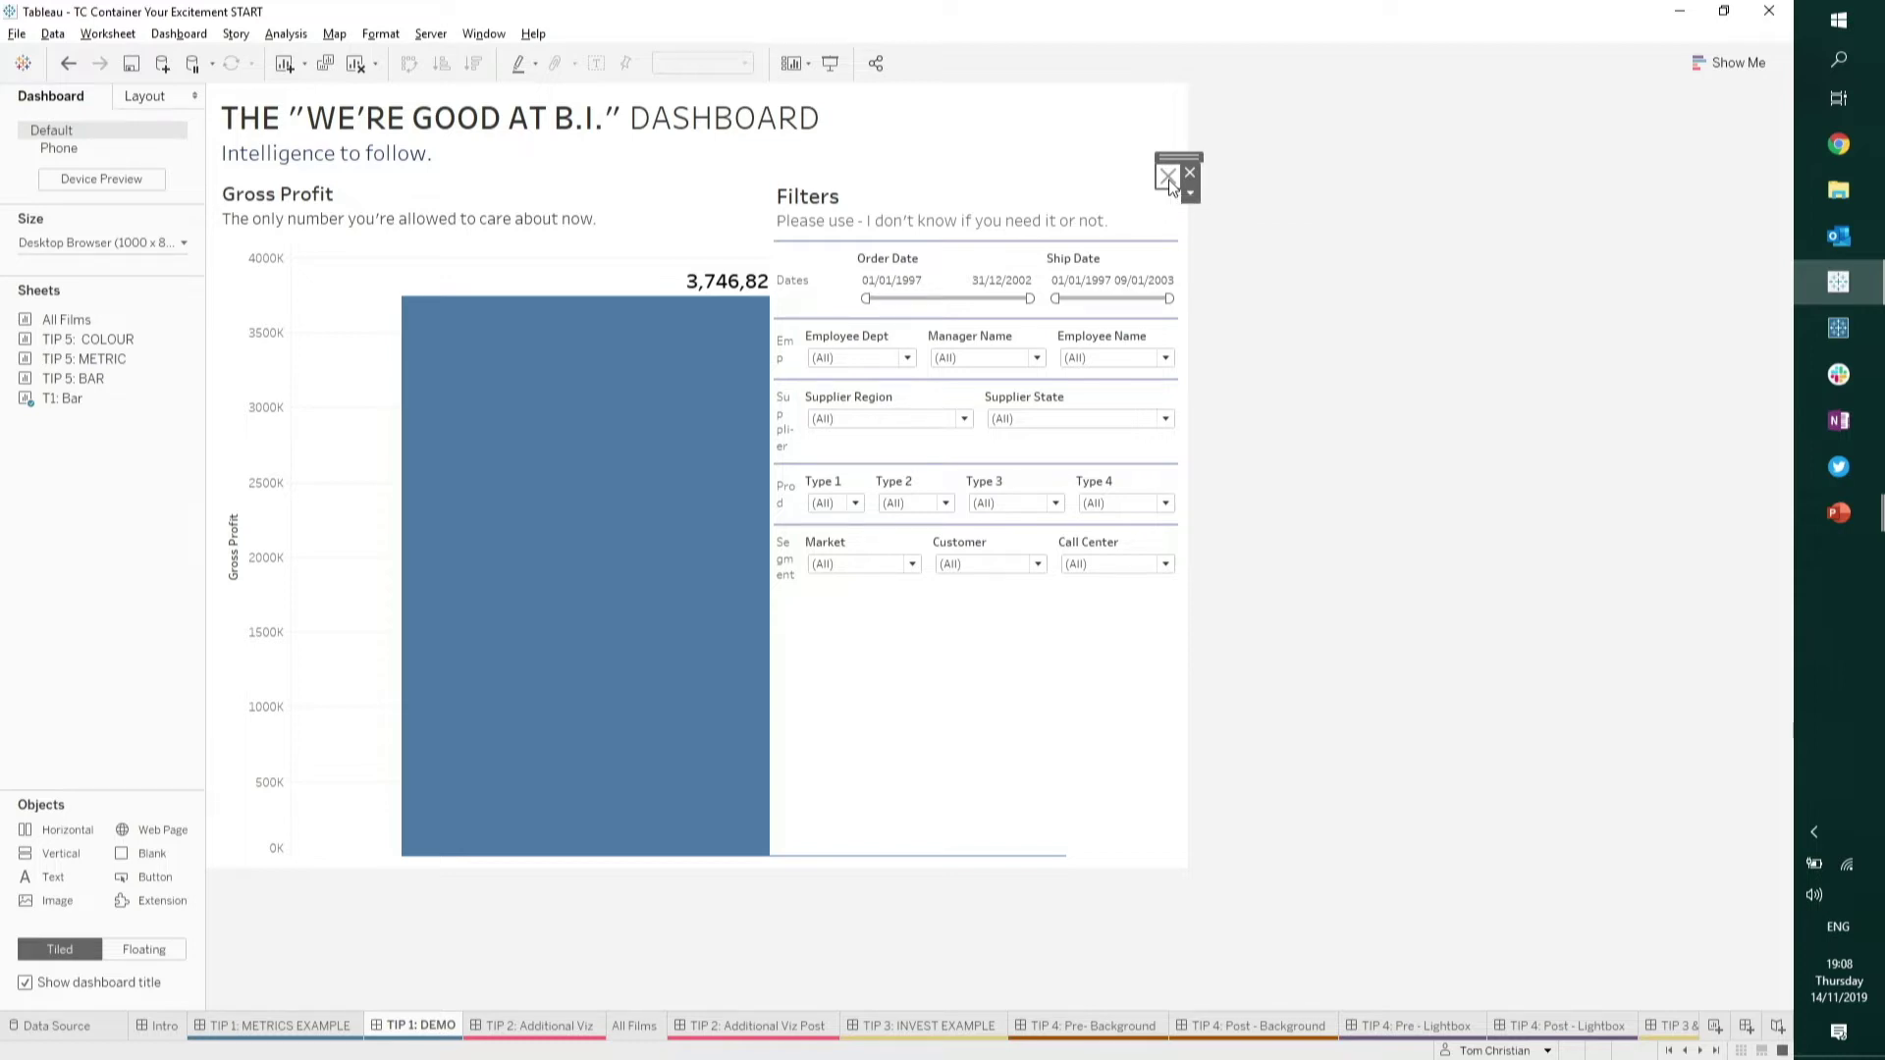
- Test the new button by hiding the Filters container and showing it again
left_click(1167, 178)
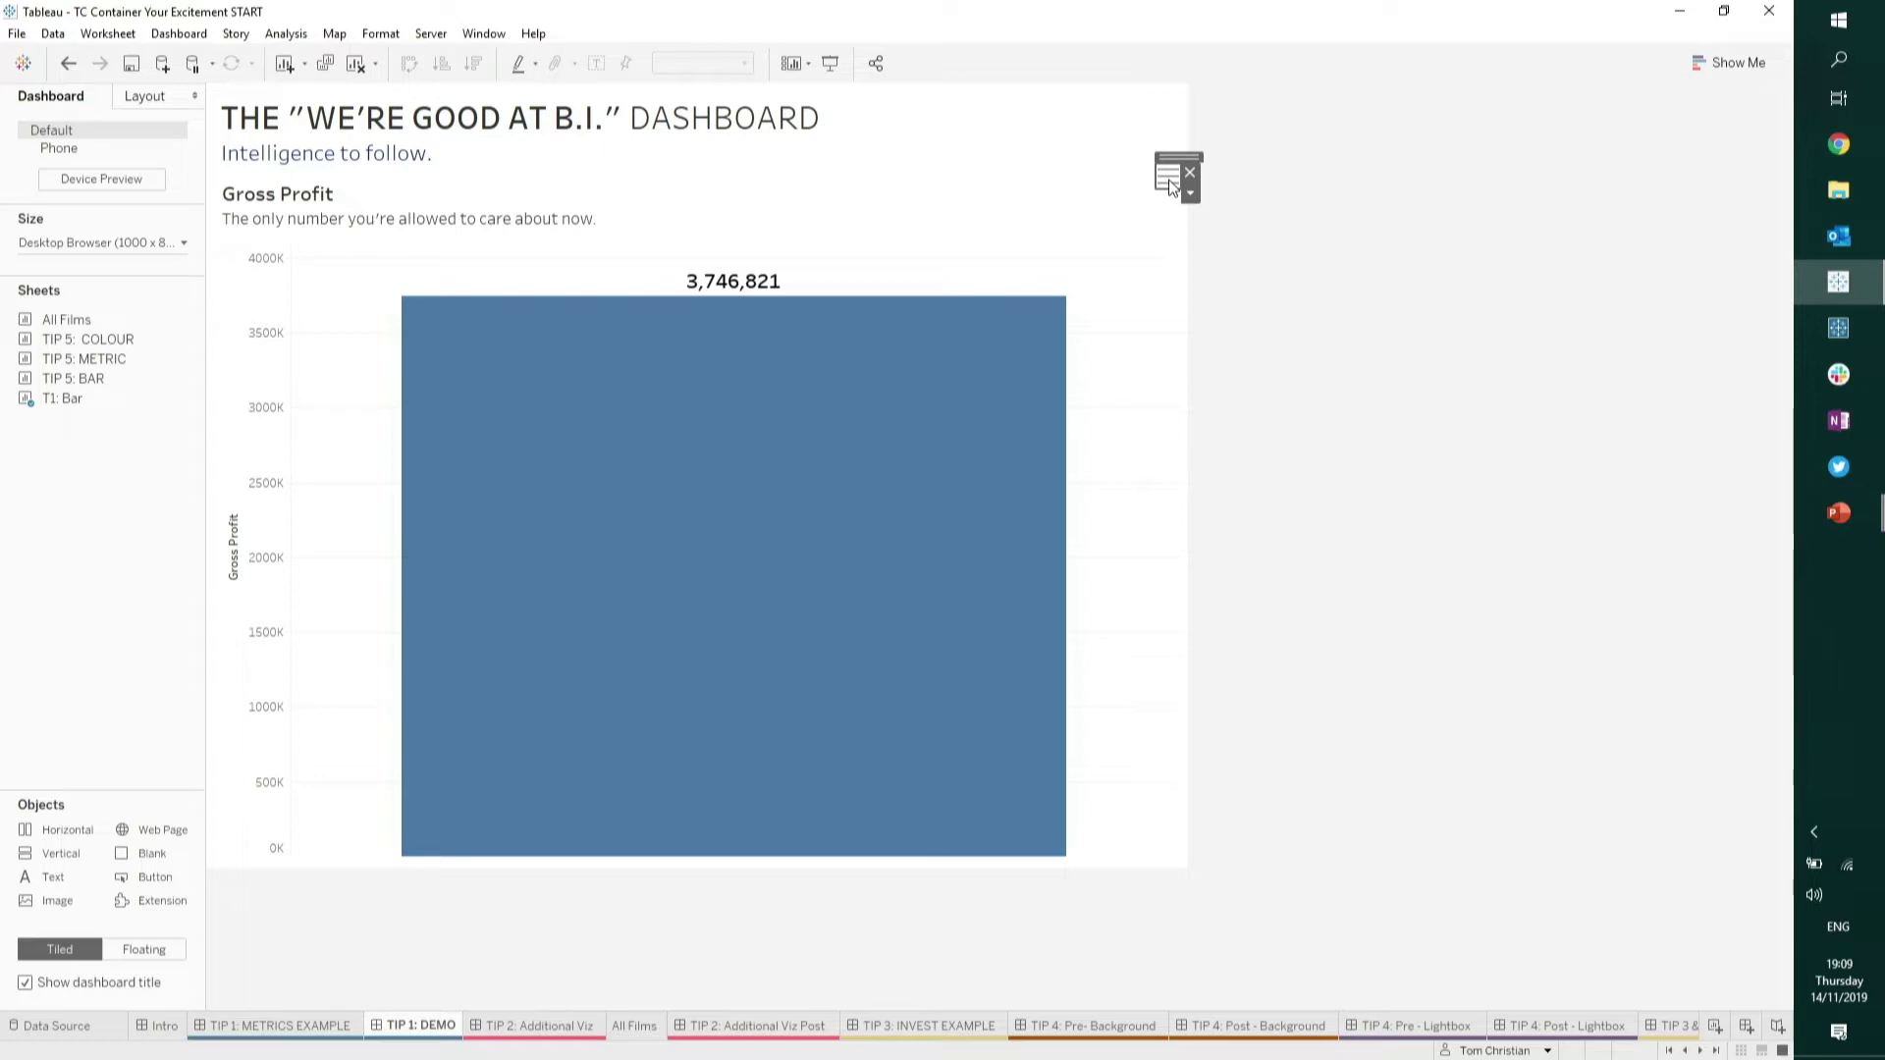
left_click(1172, 187, "alt")
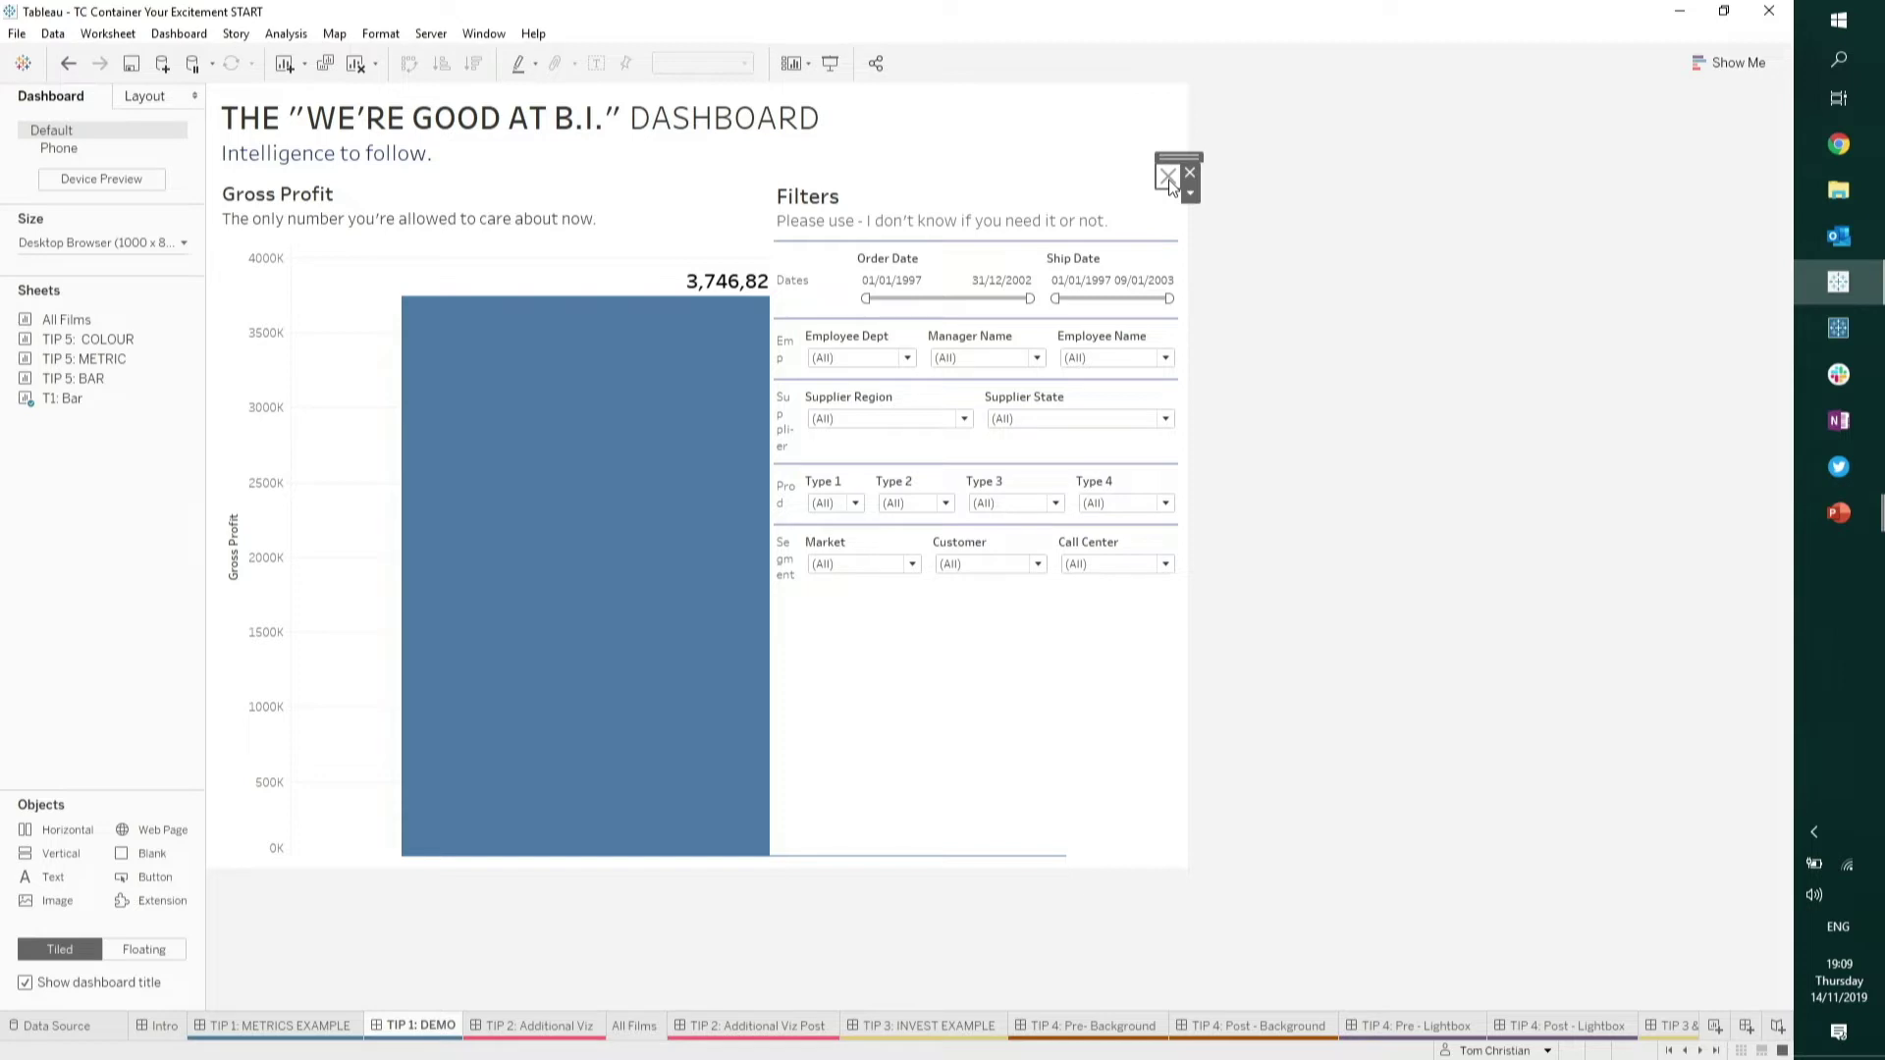
key("alt+Tab")
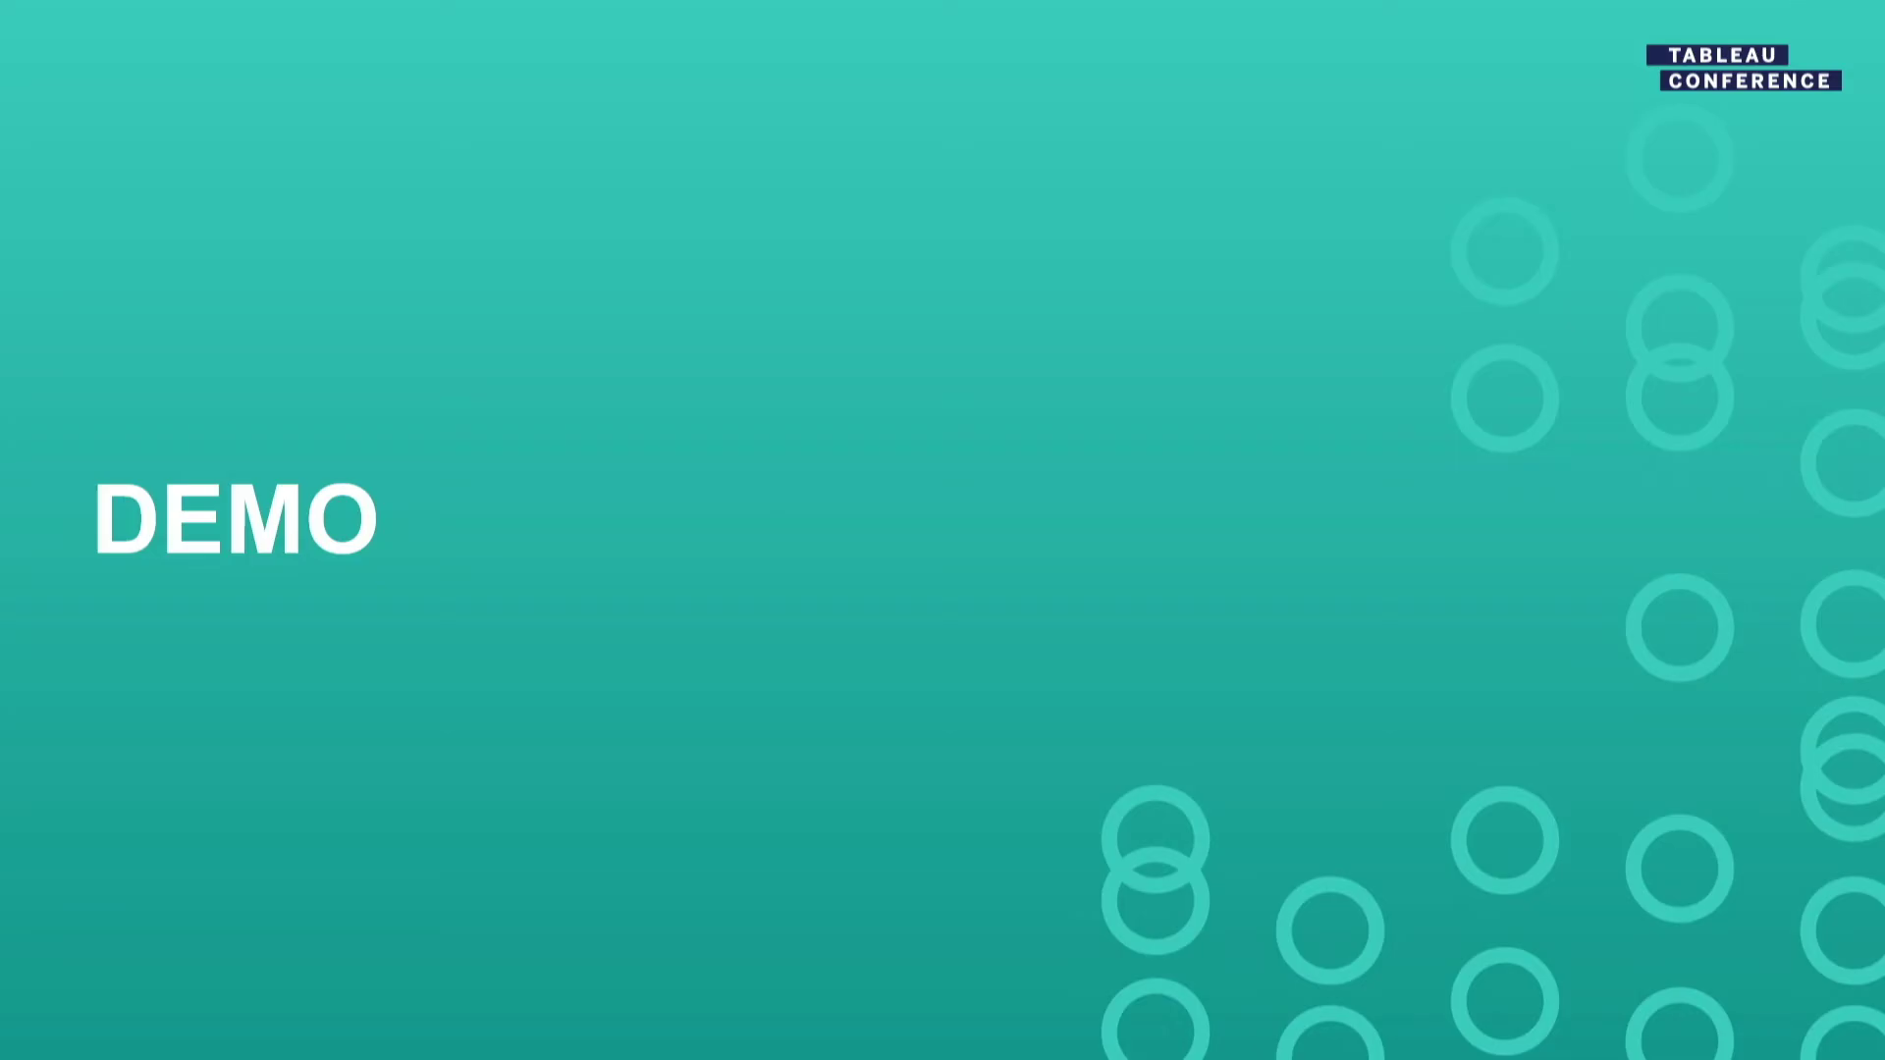
key("Right")
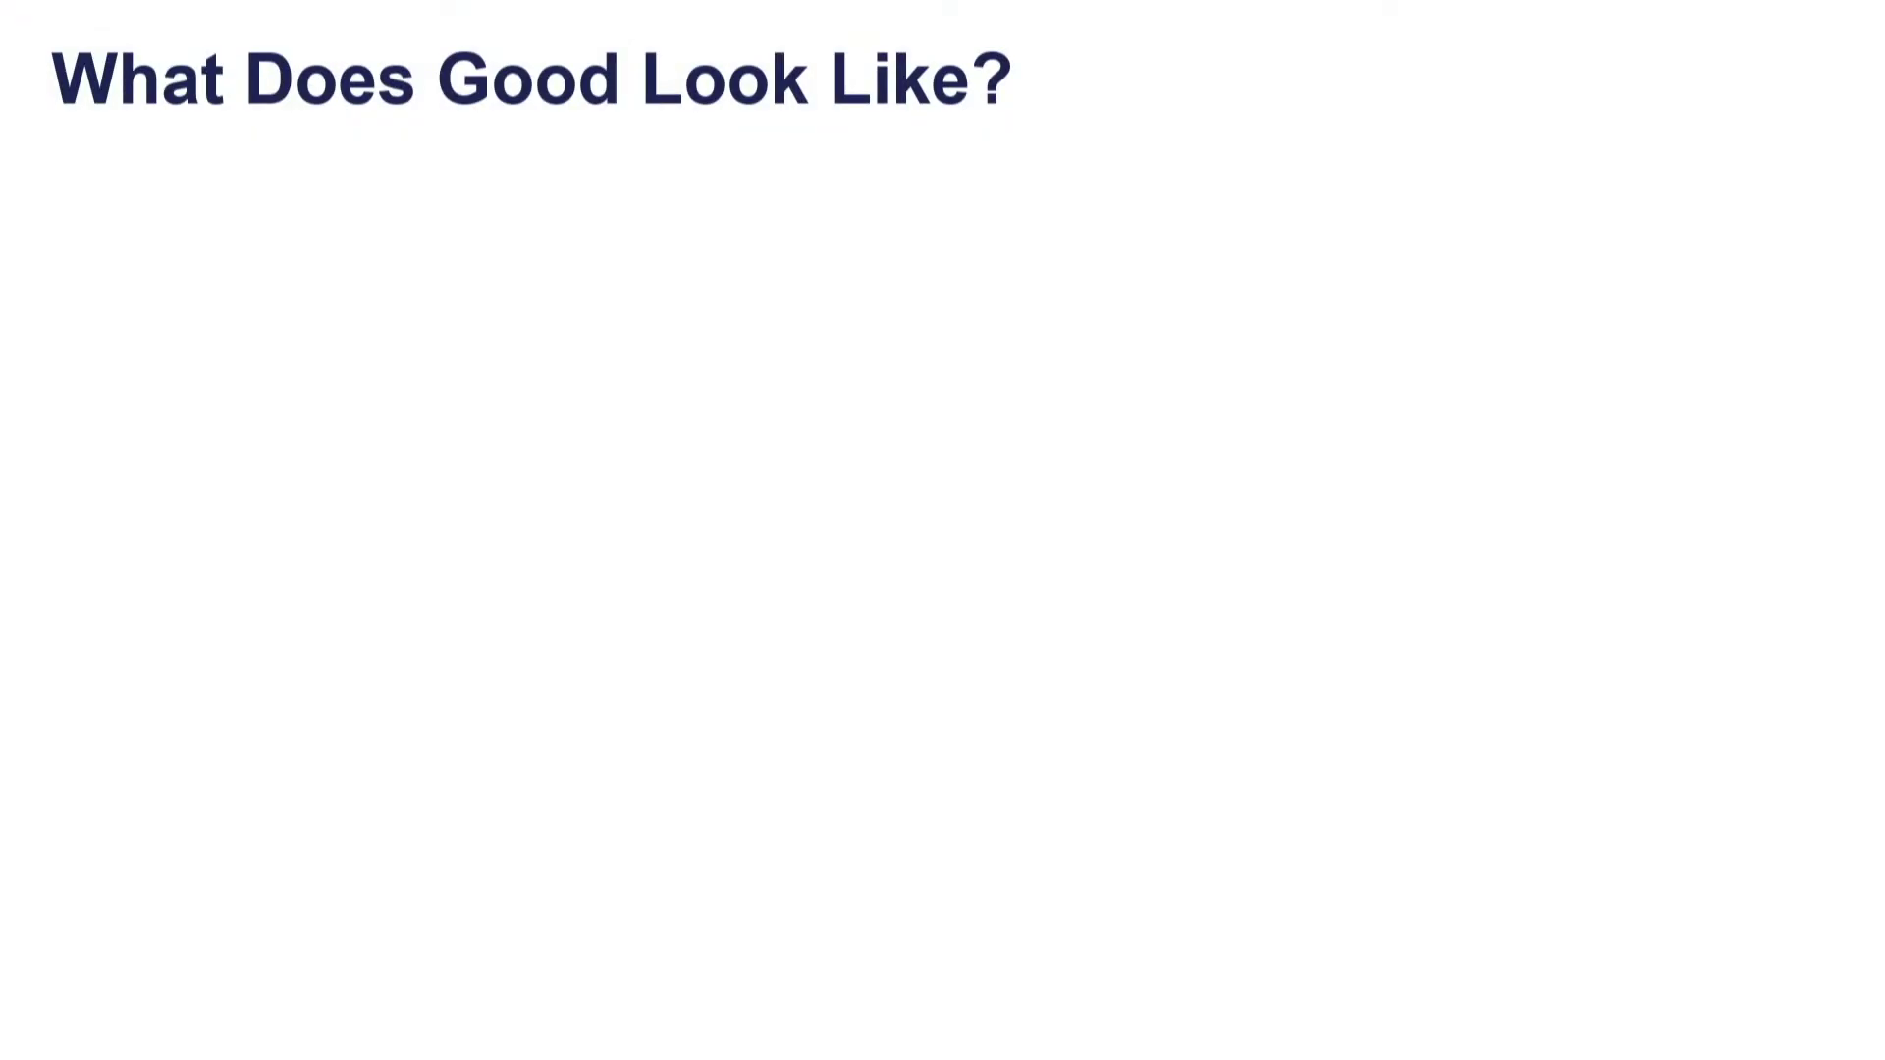
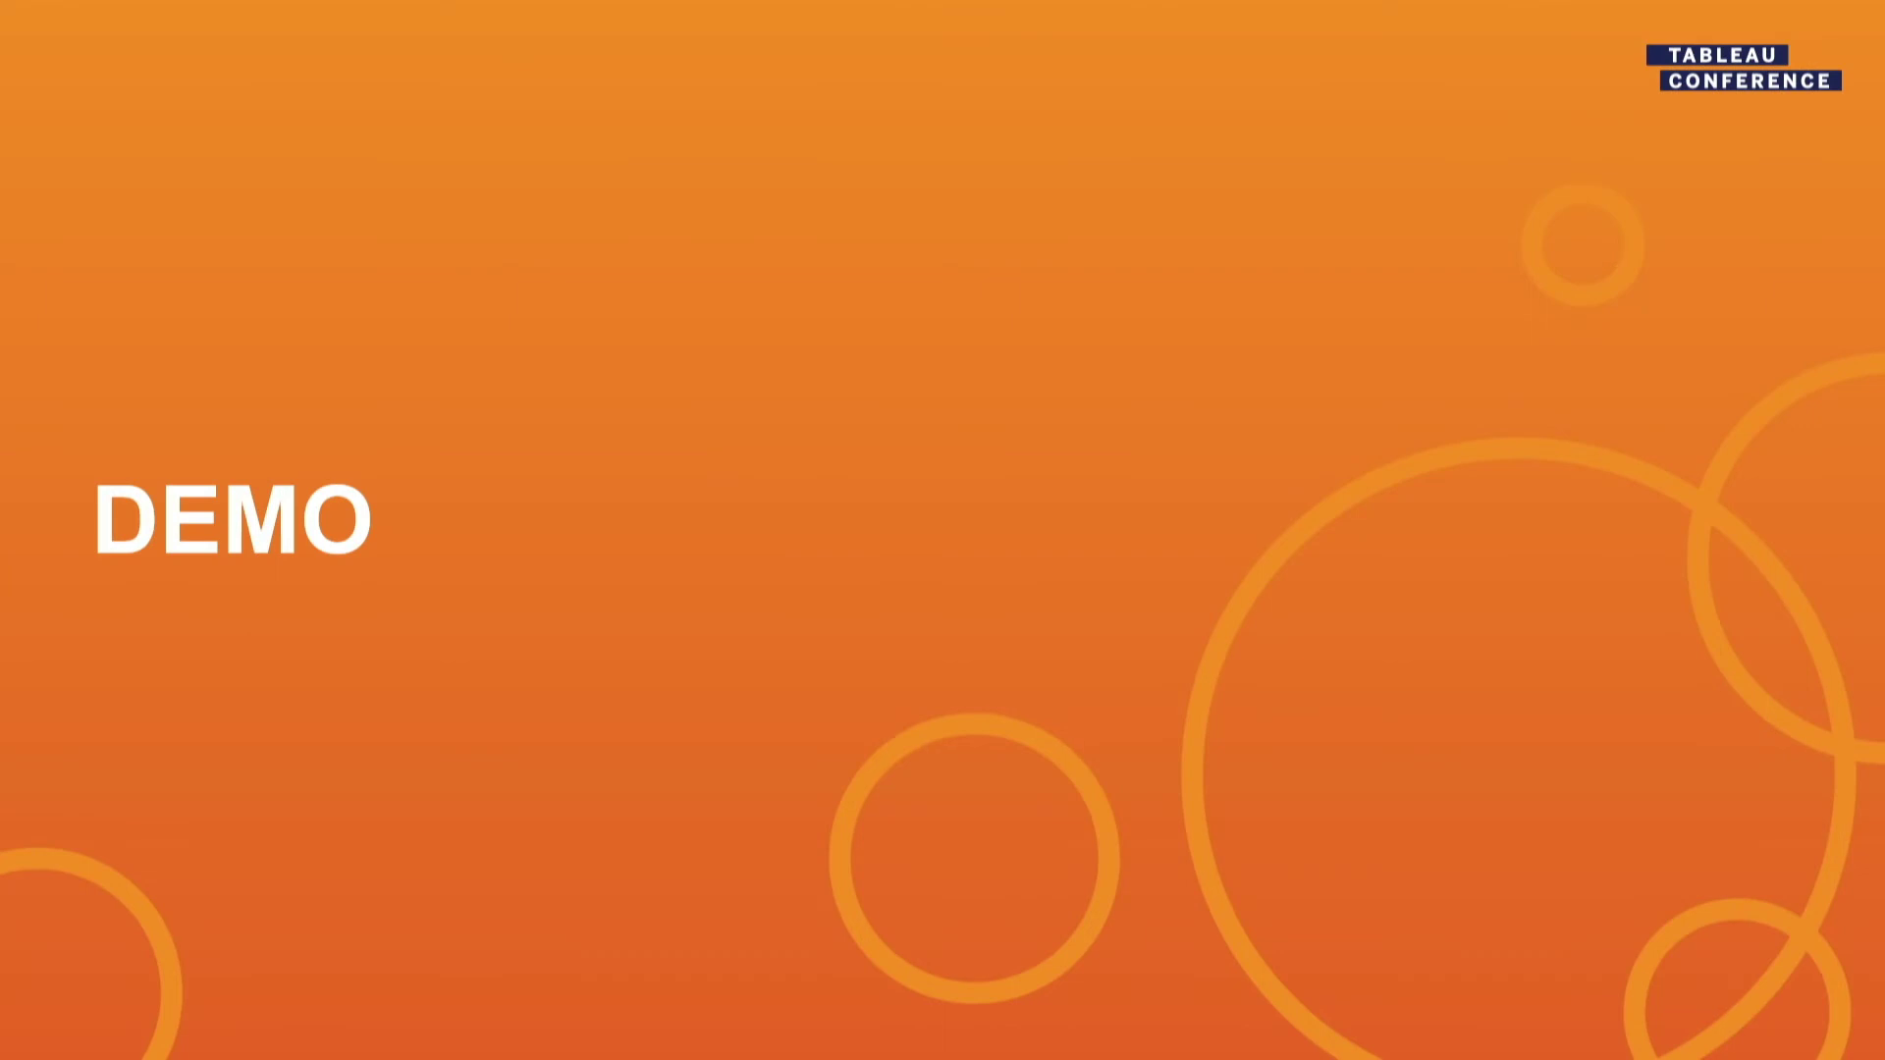
- Switch back to Tableau and open the TIP 2: Additional Viz dashboard
key("alt+Tab")
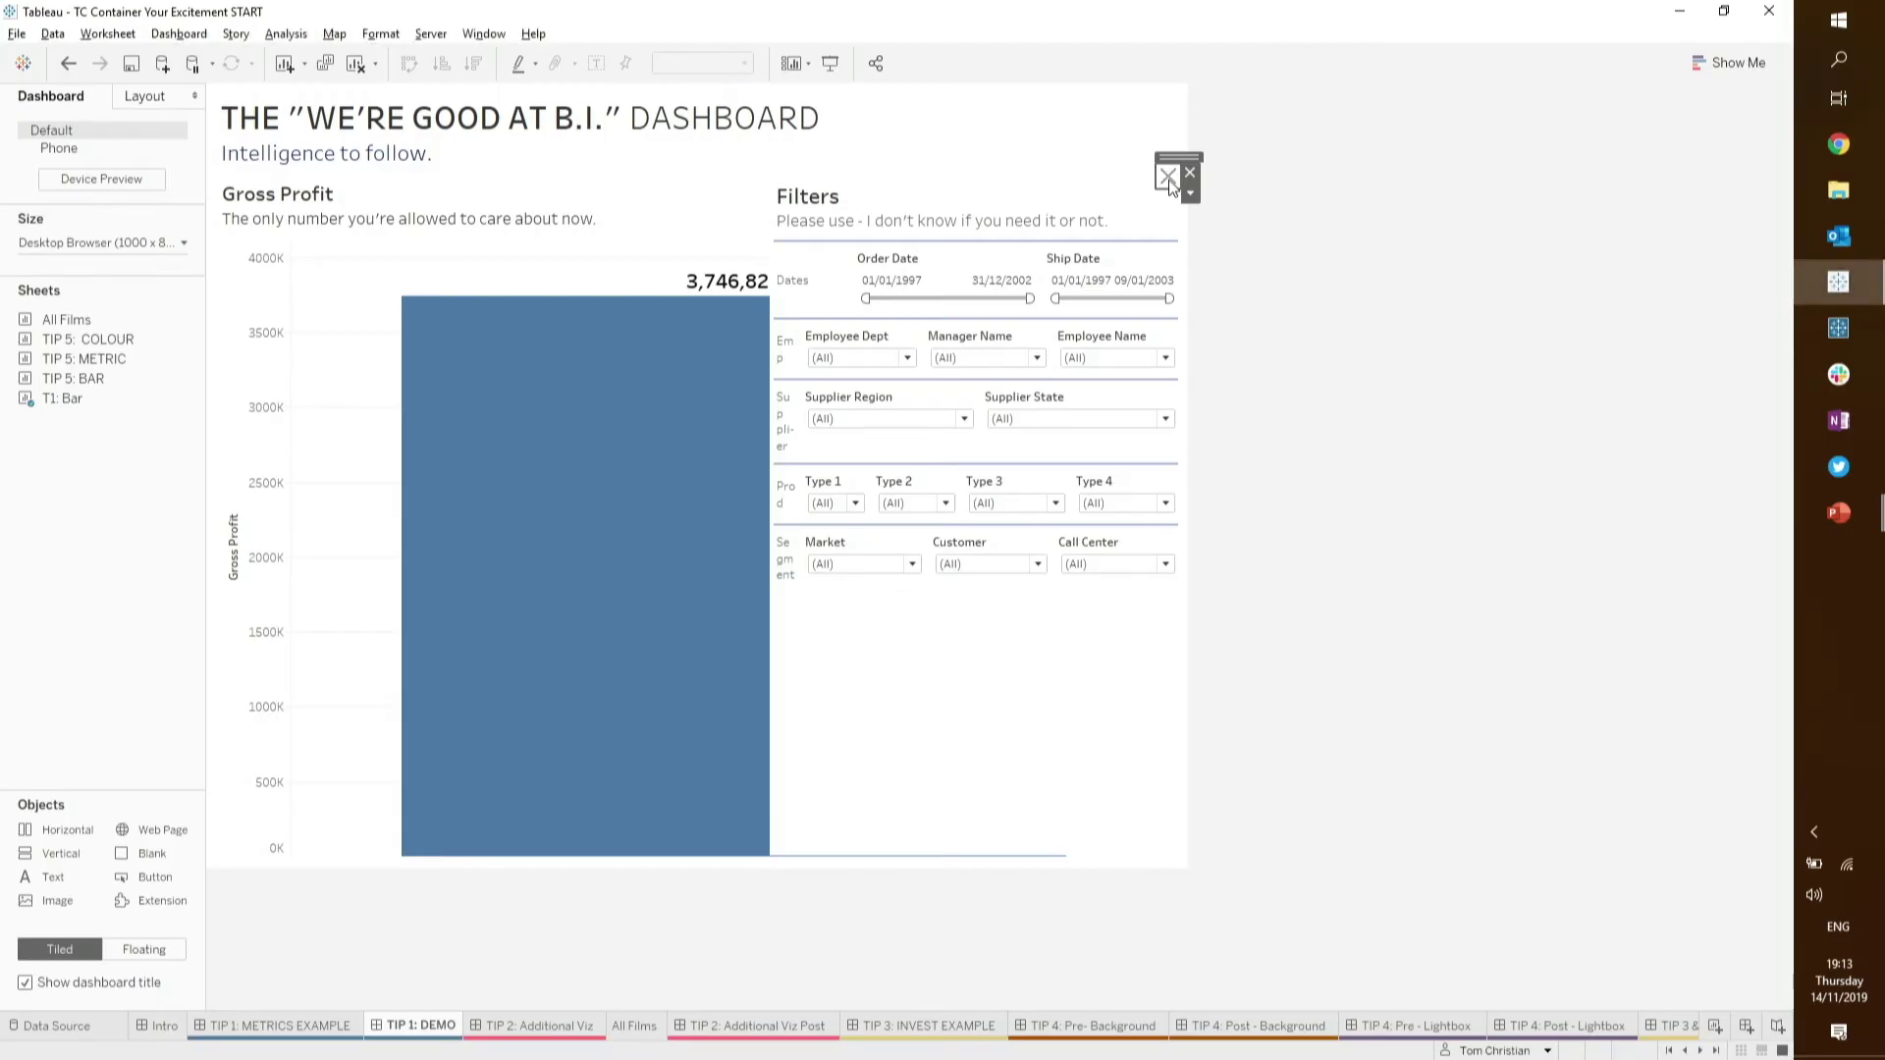
key("ctrl+Tab")
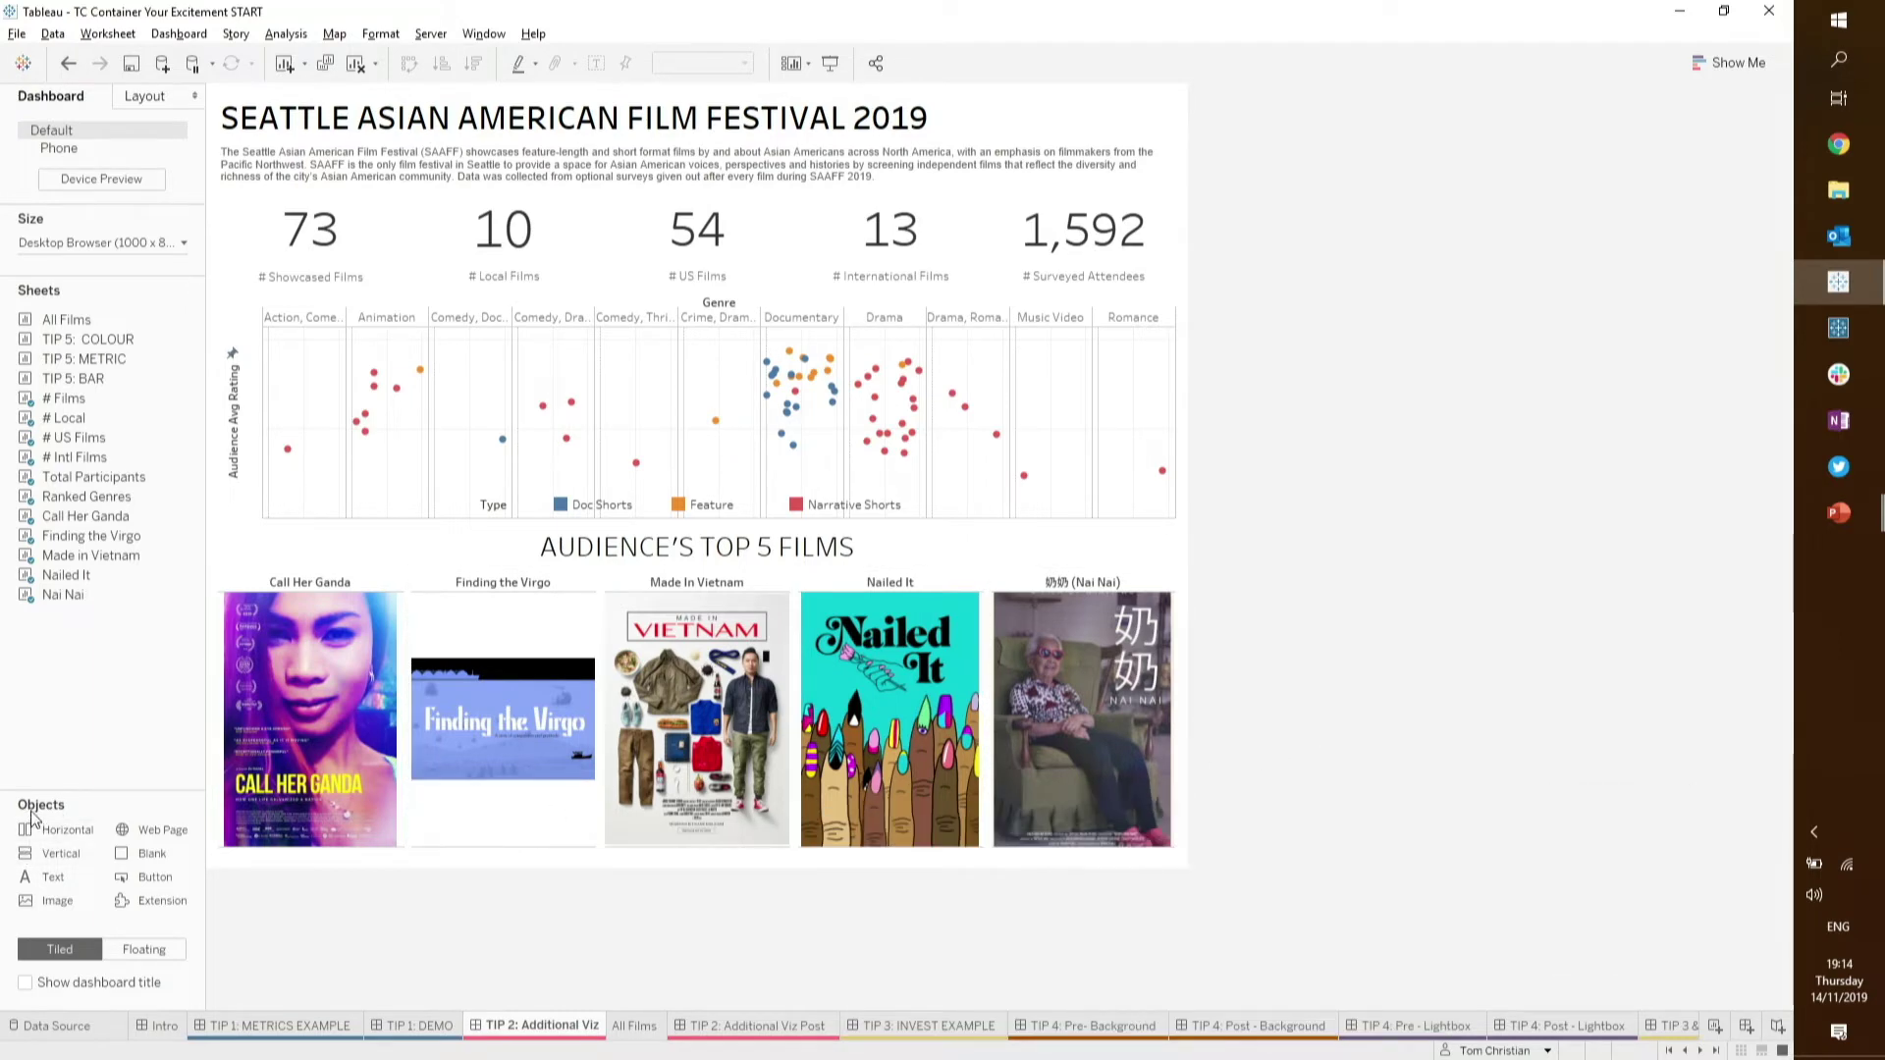
- Add a floating horizontal container, about 989 by 339 pixels, covering the Audience's Top 5 Films section
left_click_drag(65, 834, 304, 563)
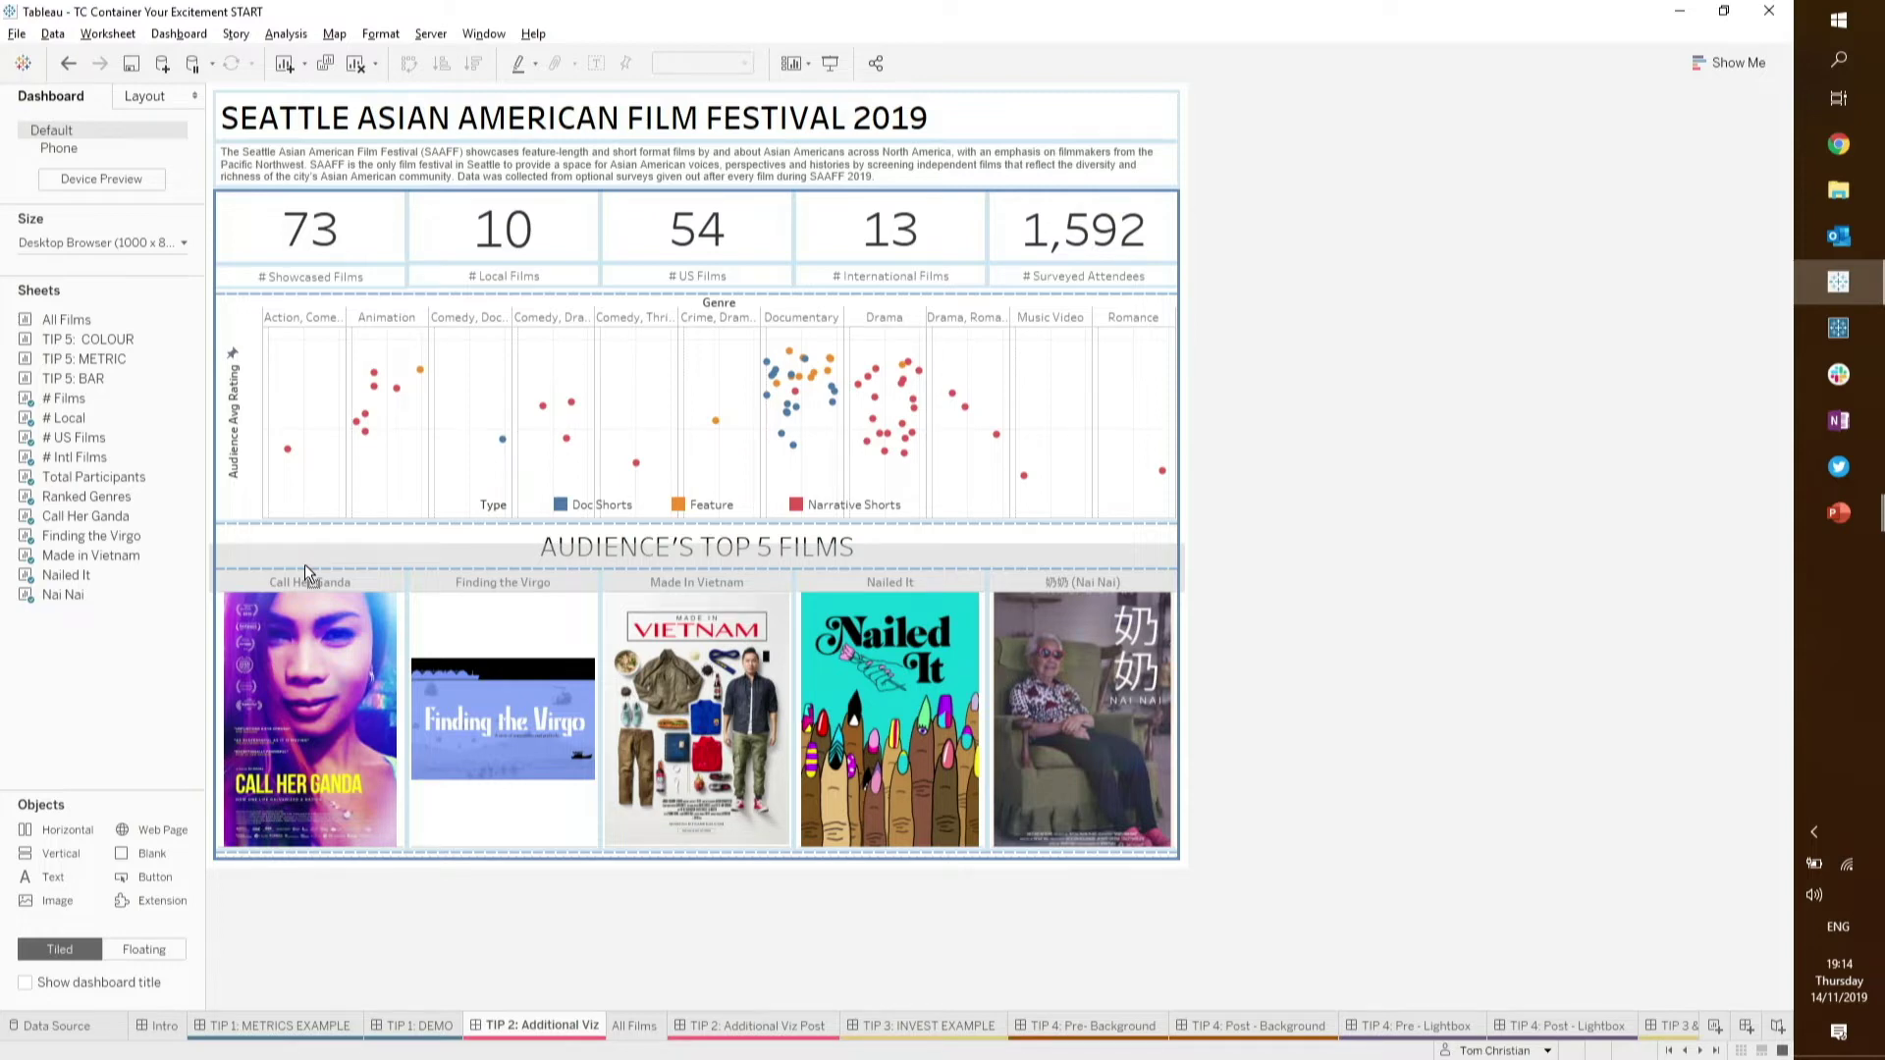
left_click_drag(304, 564, 218, 535)
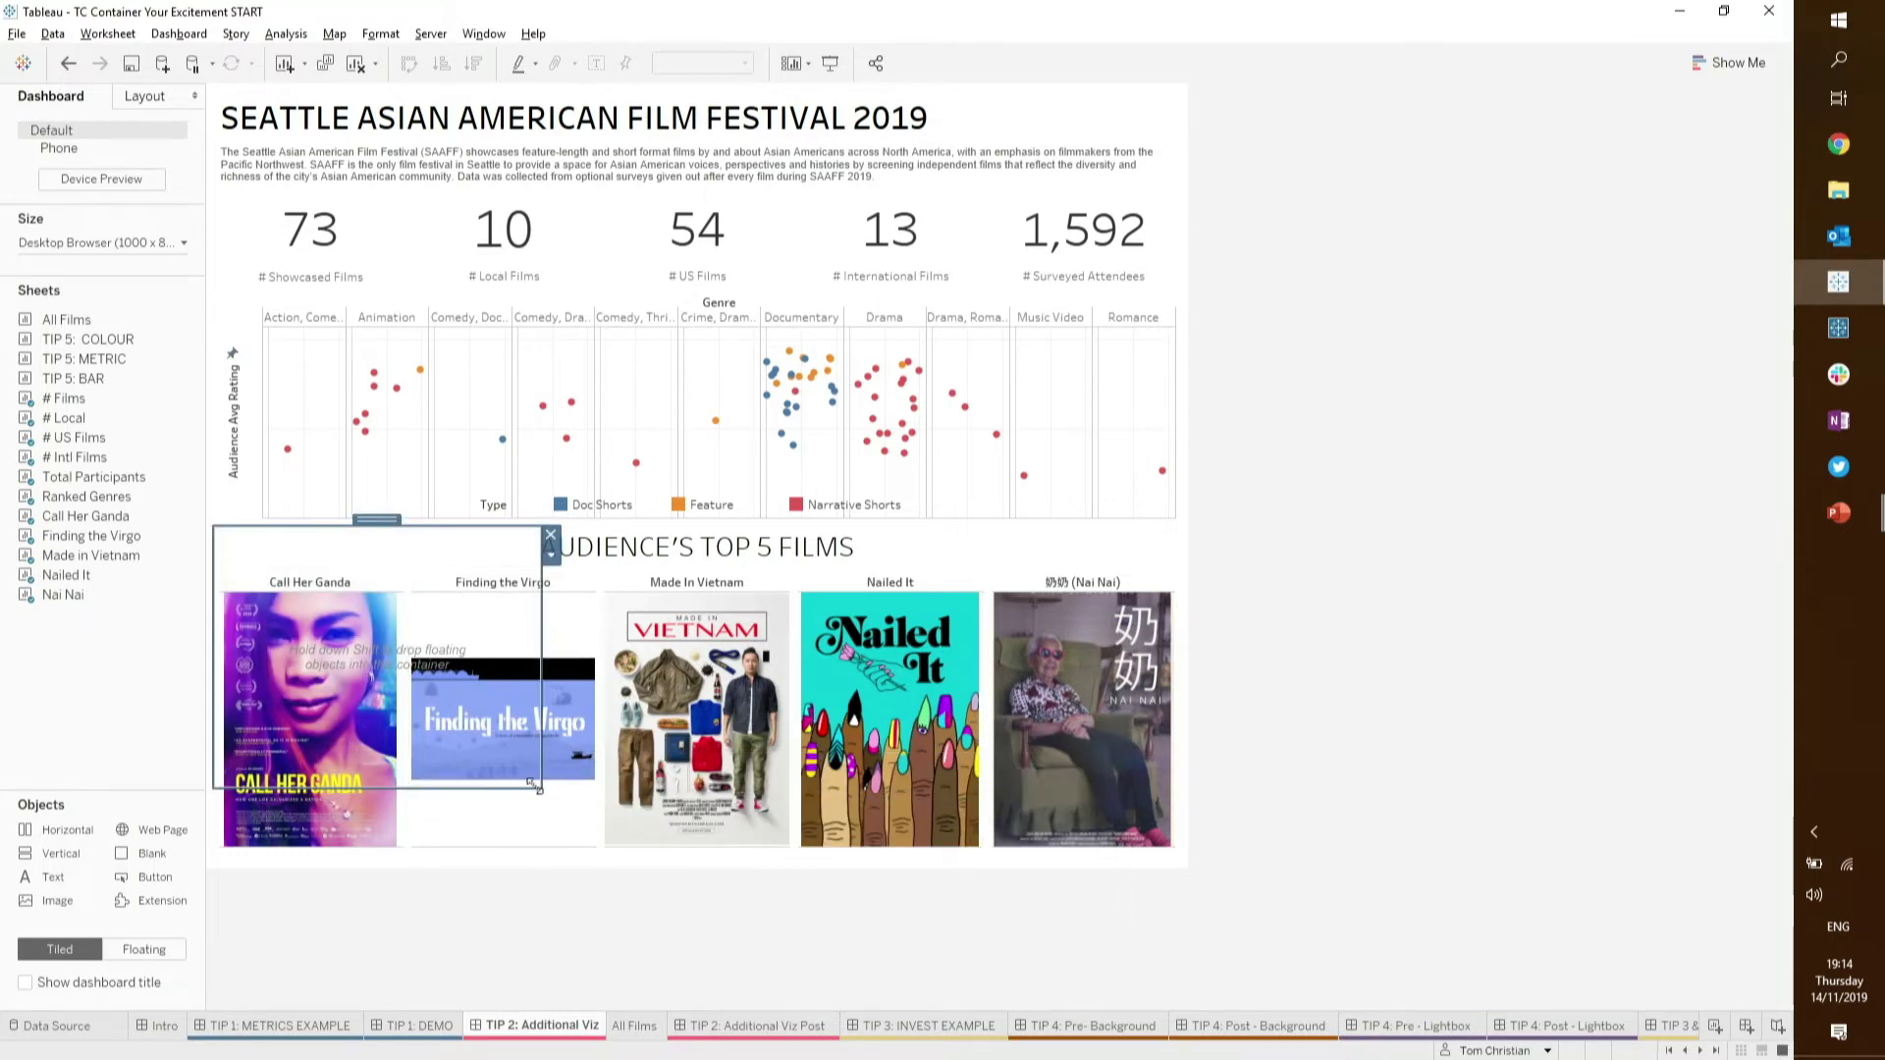
left_click_drag(538, 788, 1185, 861)
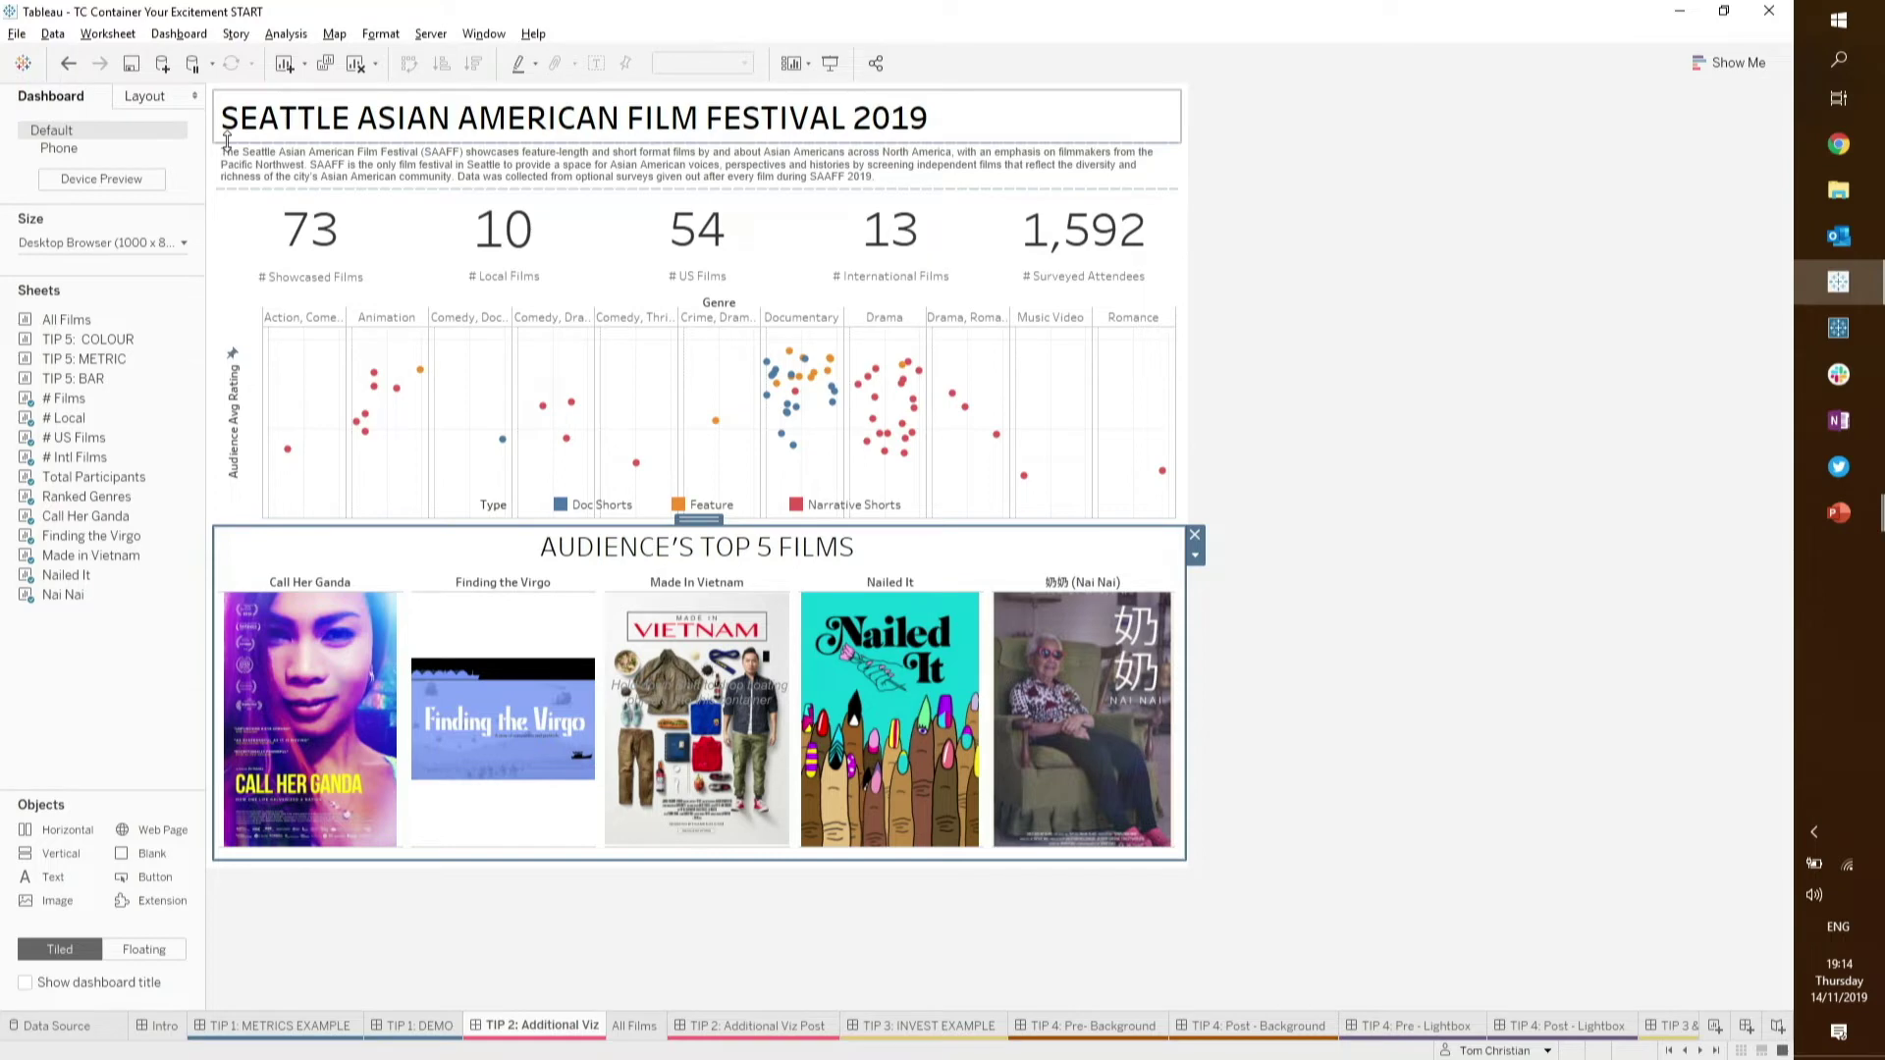
- Give the floating horizontal container a white background at 100% opacity and return to the list of sheets
left_click(157, 97)
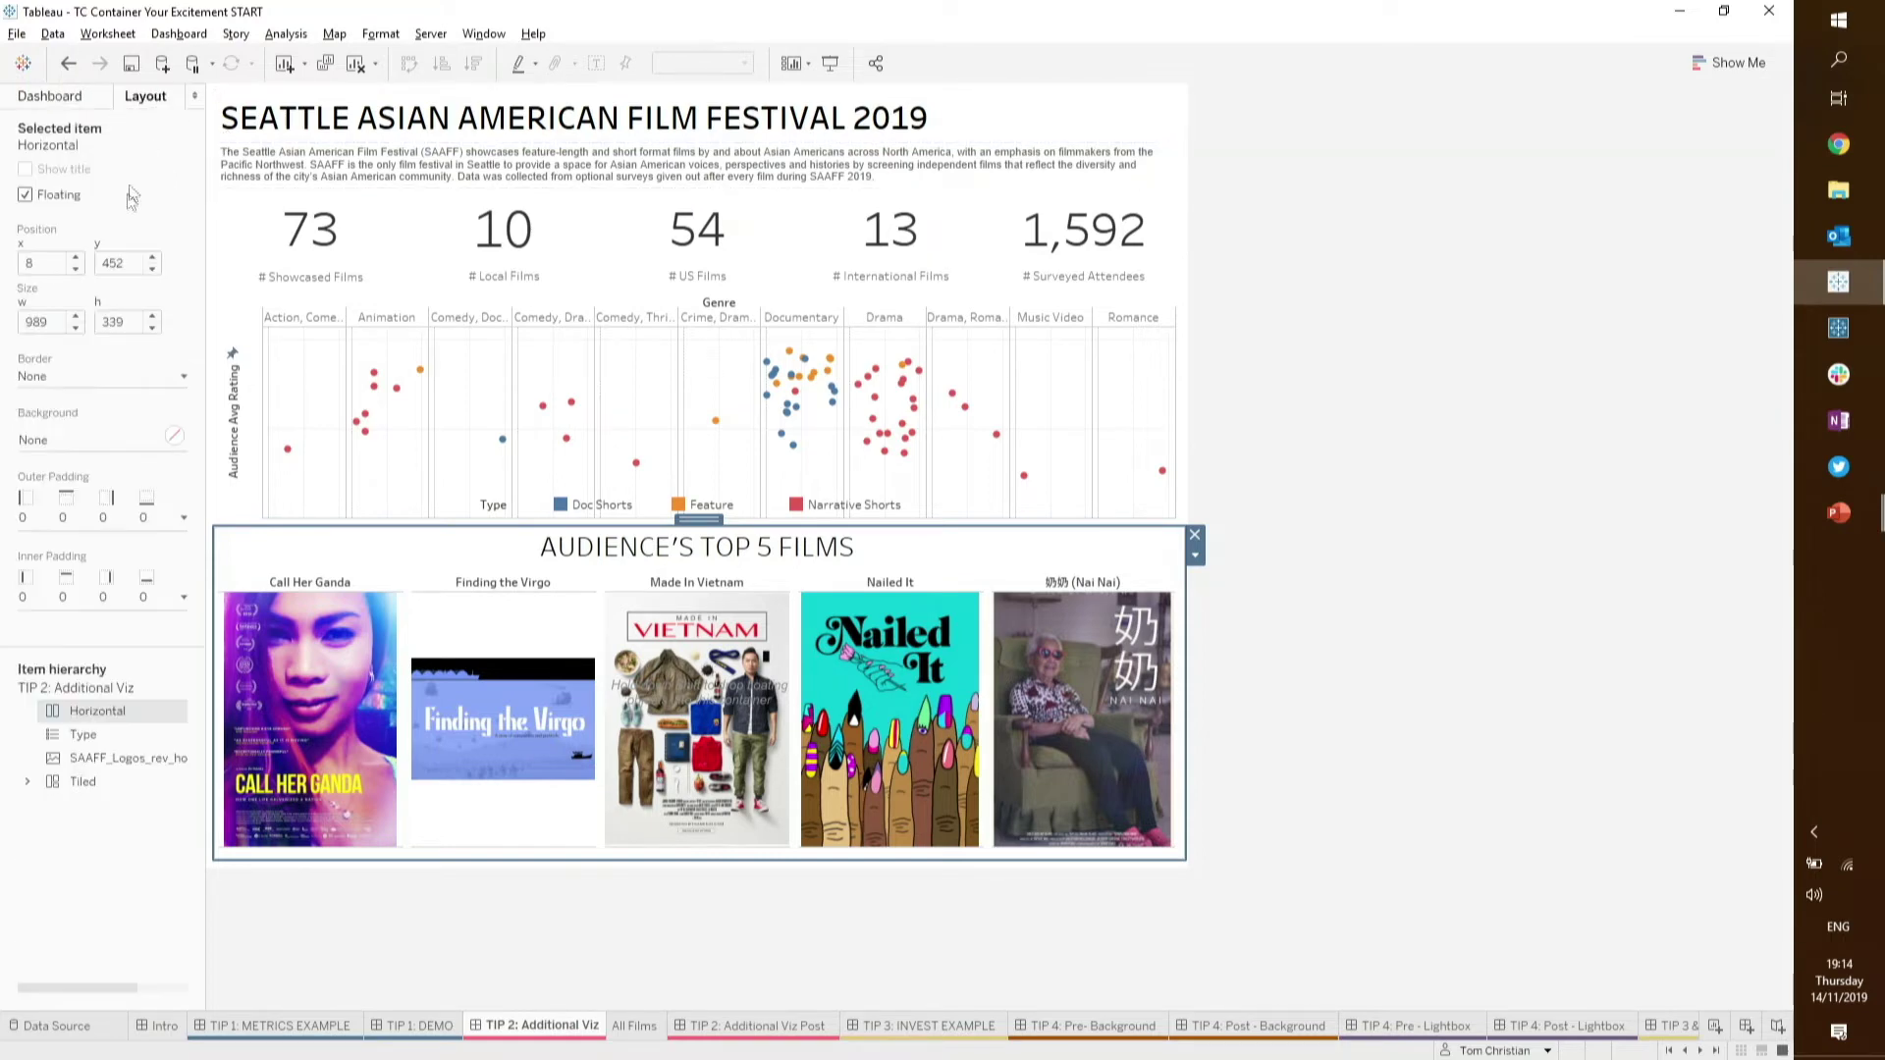
left_click(56, 443)
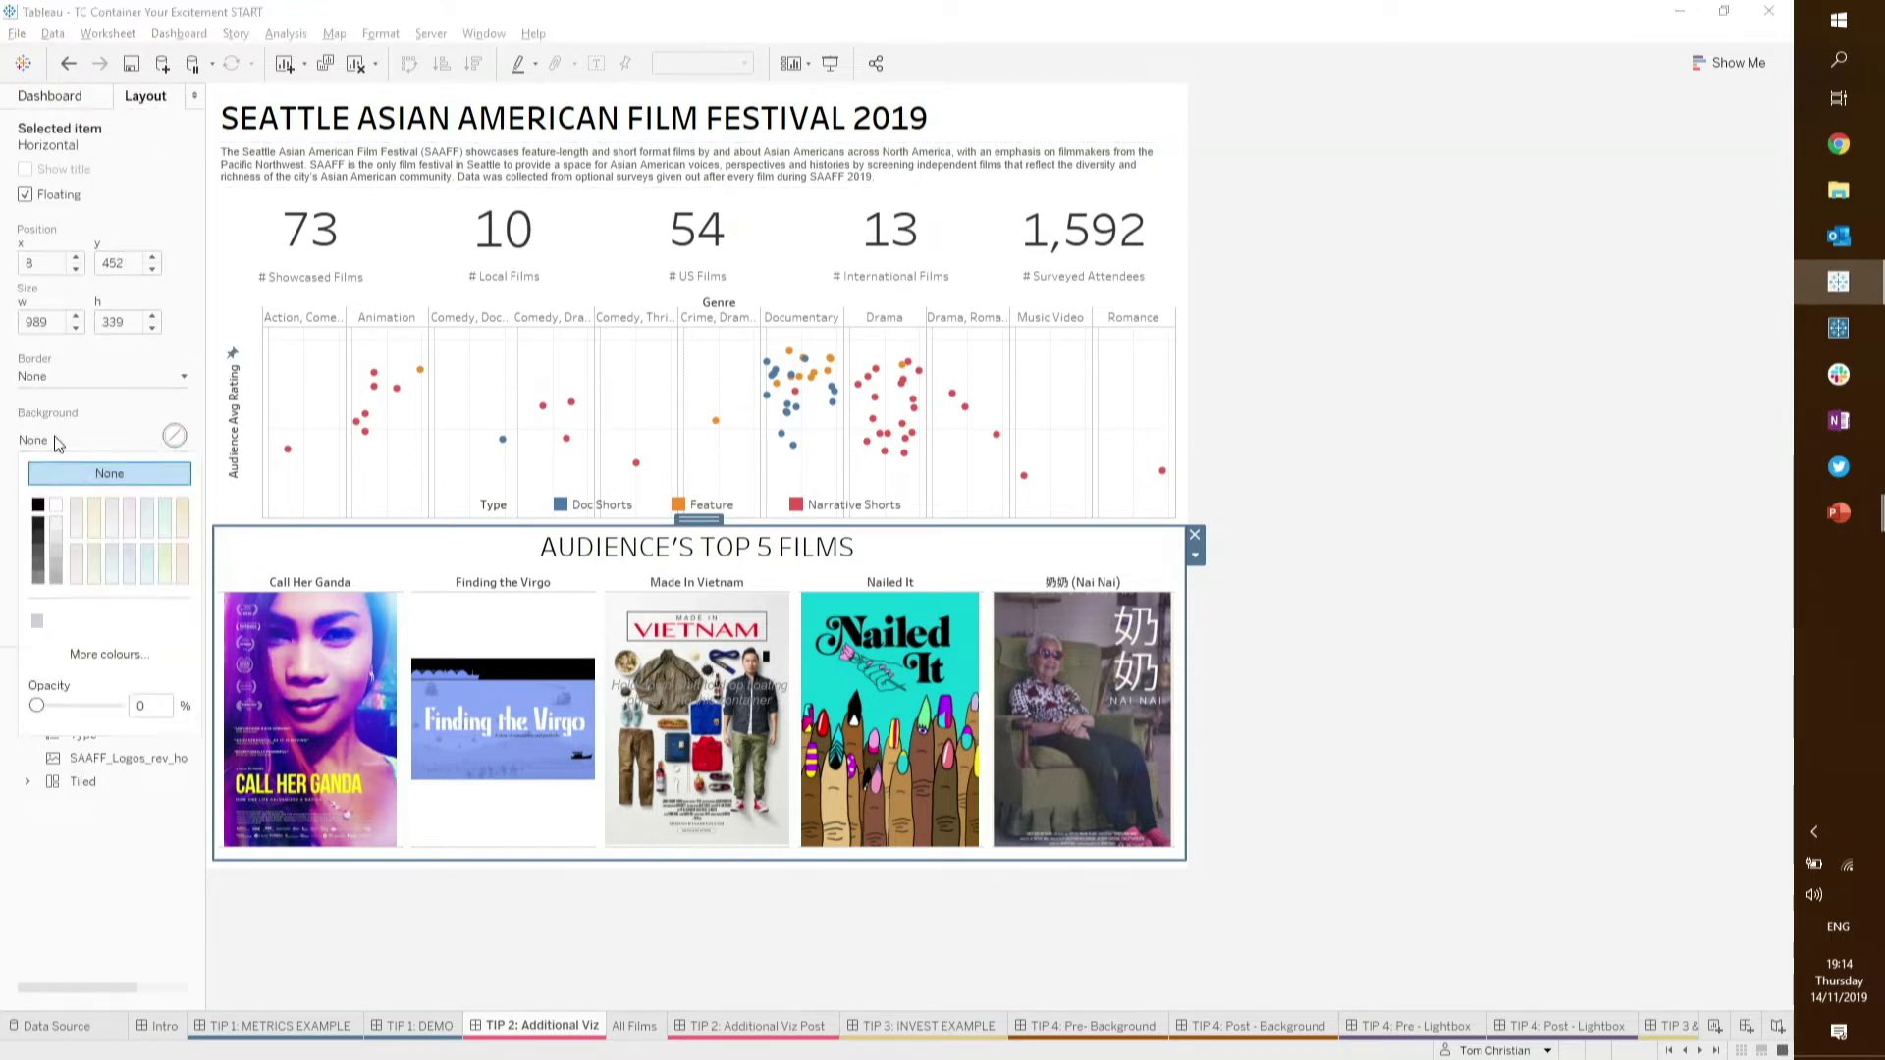
left_click(57, 507)
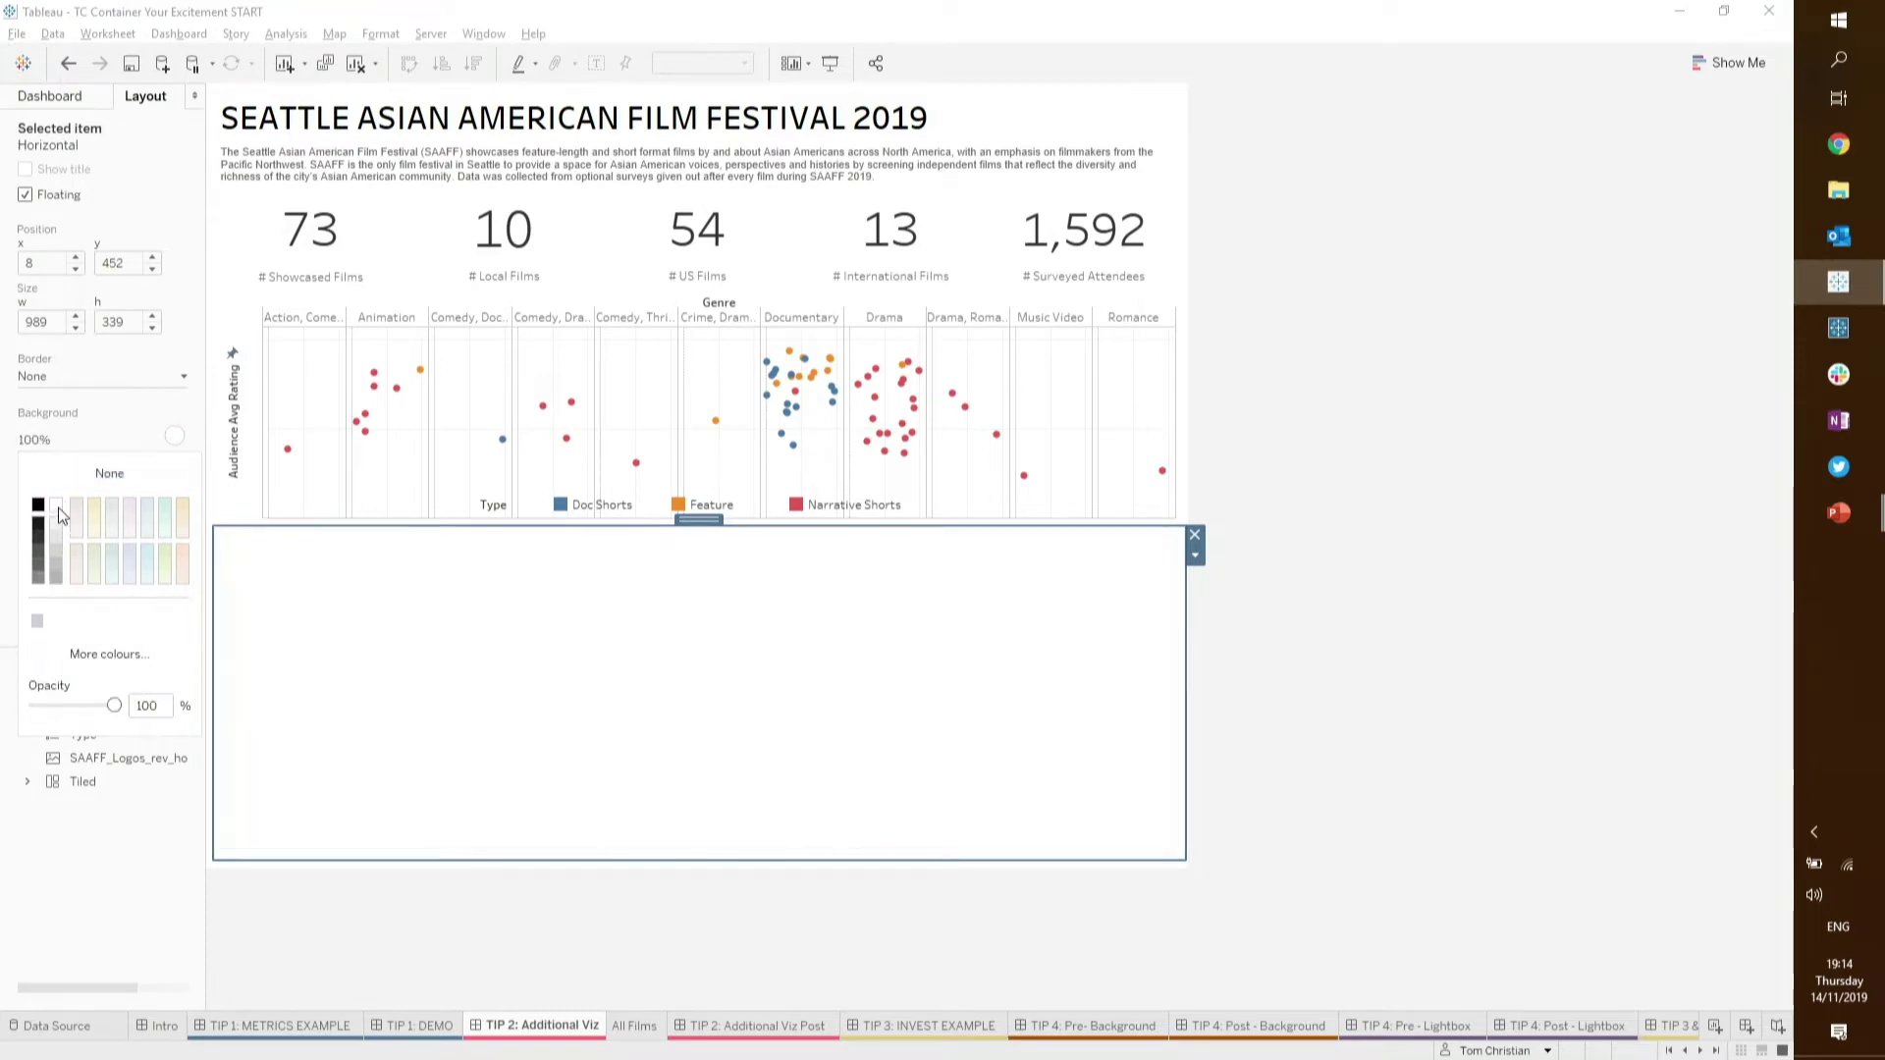
left_click(133, 105)
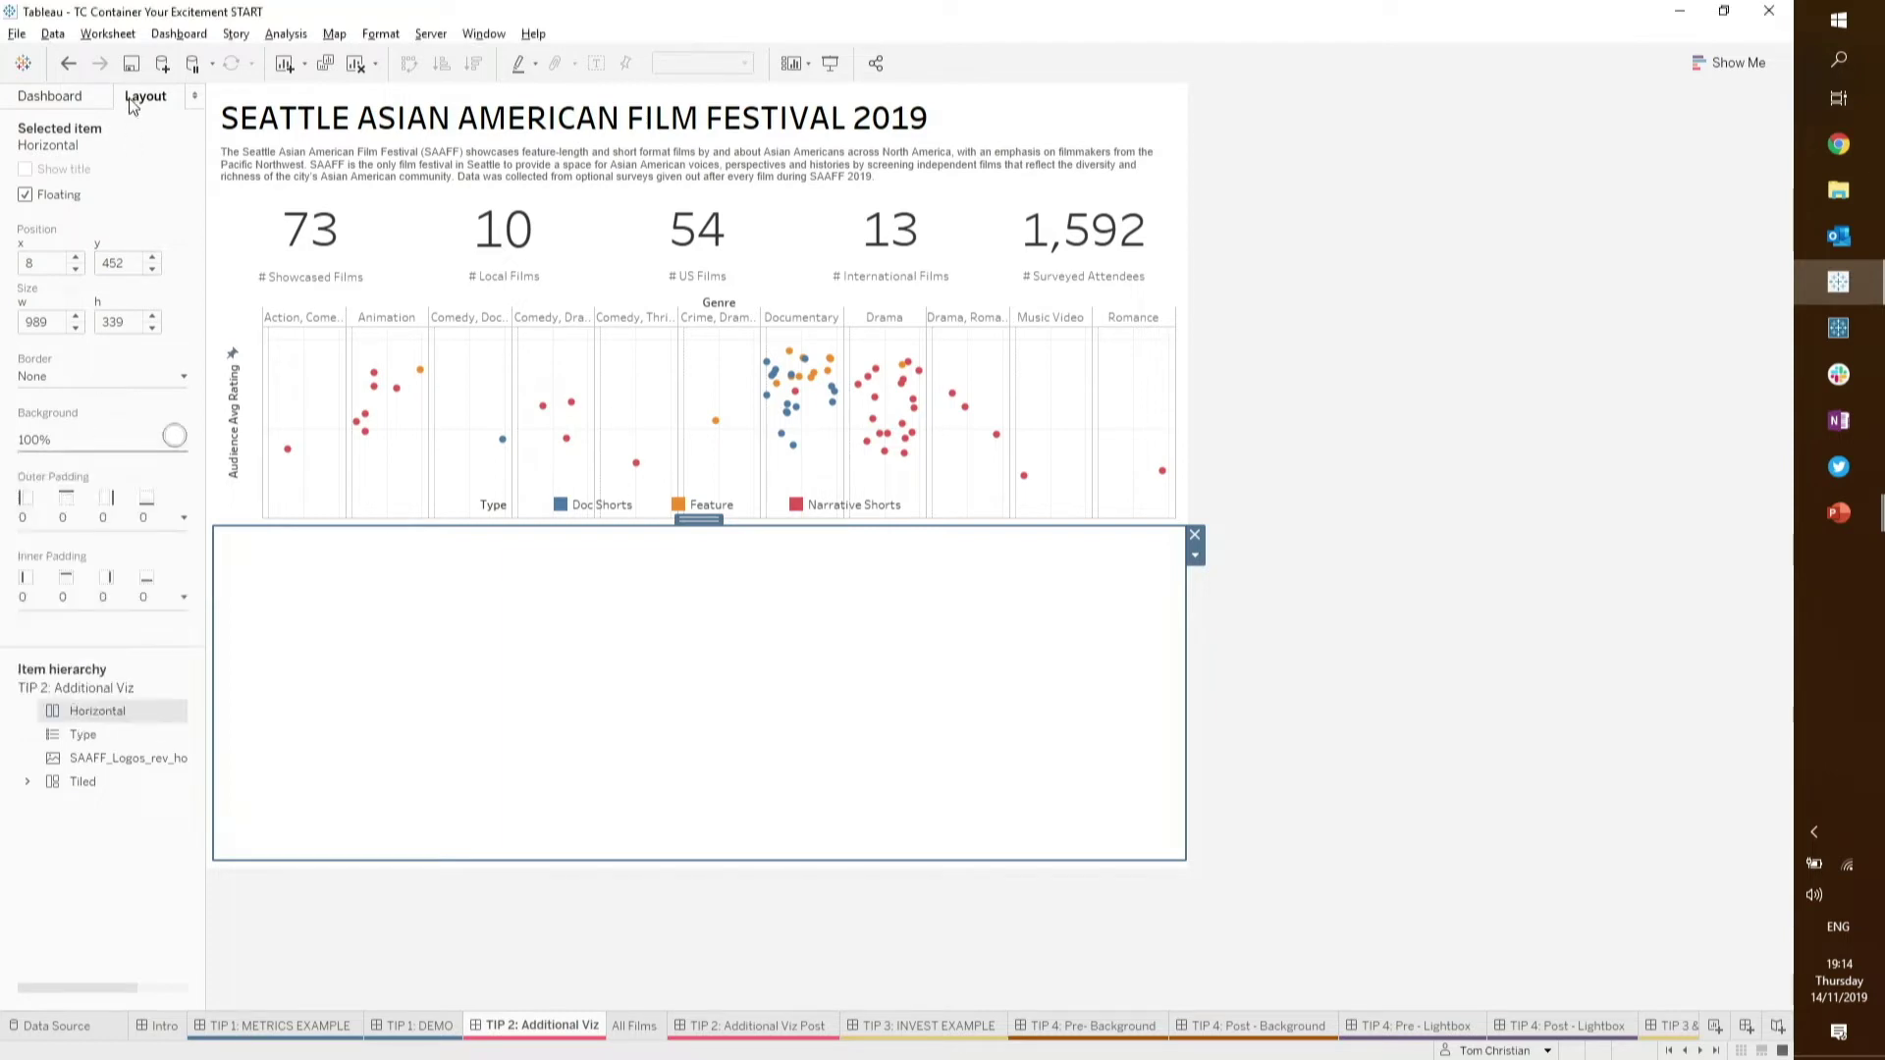
left_click(41, 108)
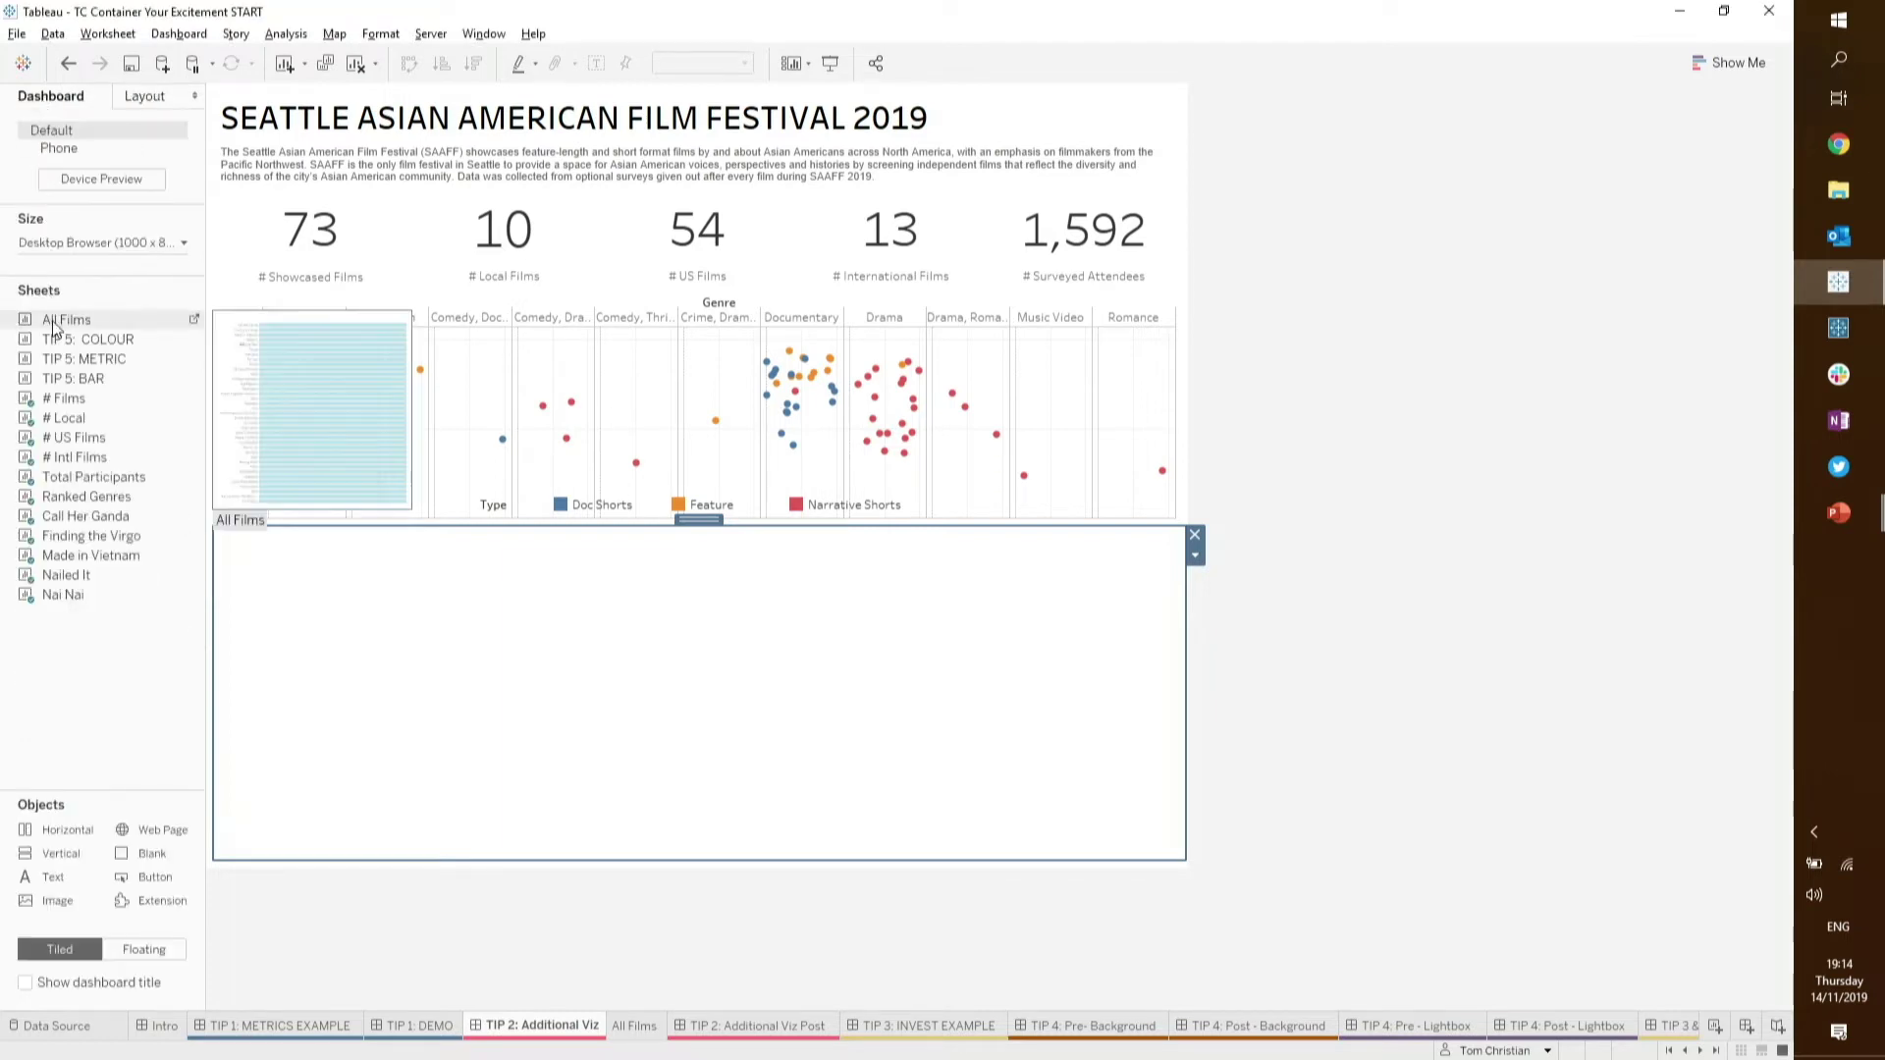
- Place the All Films sheet in the empty floating container and add a show/hide button for that container
left_click_drag(54, 327, 538, 640)
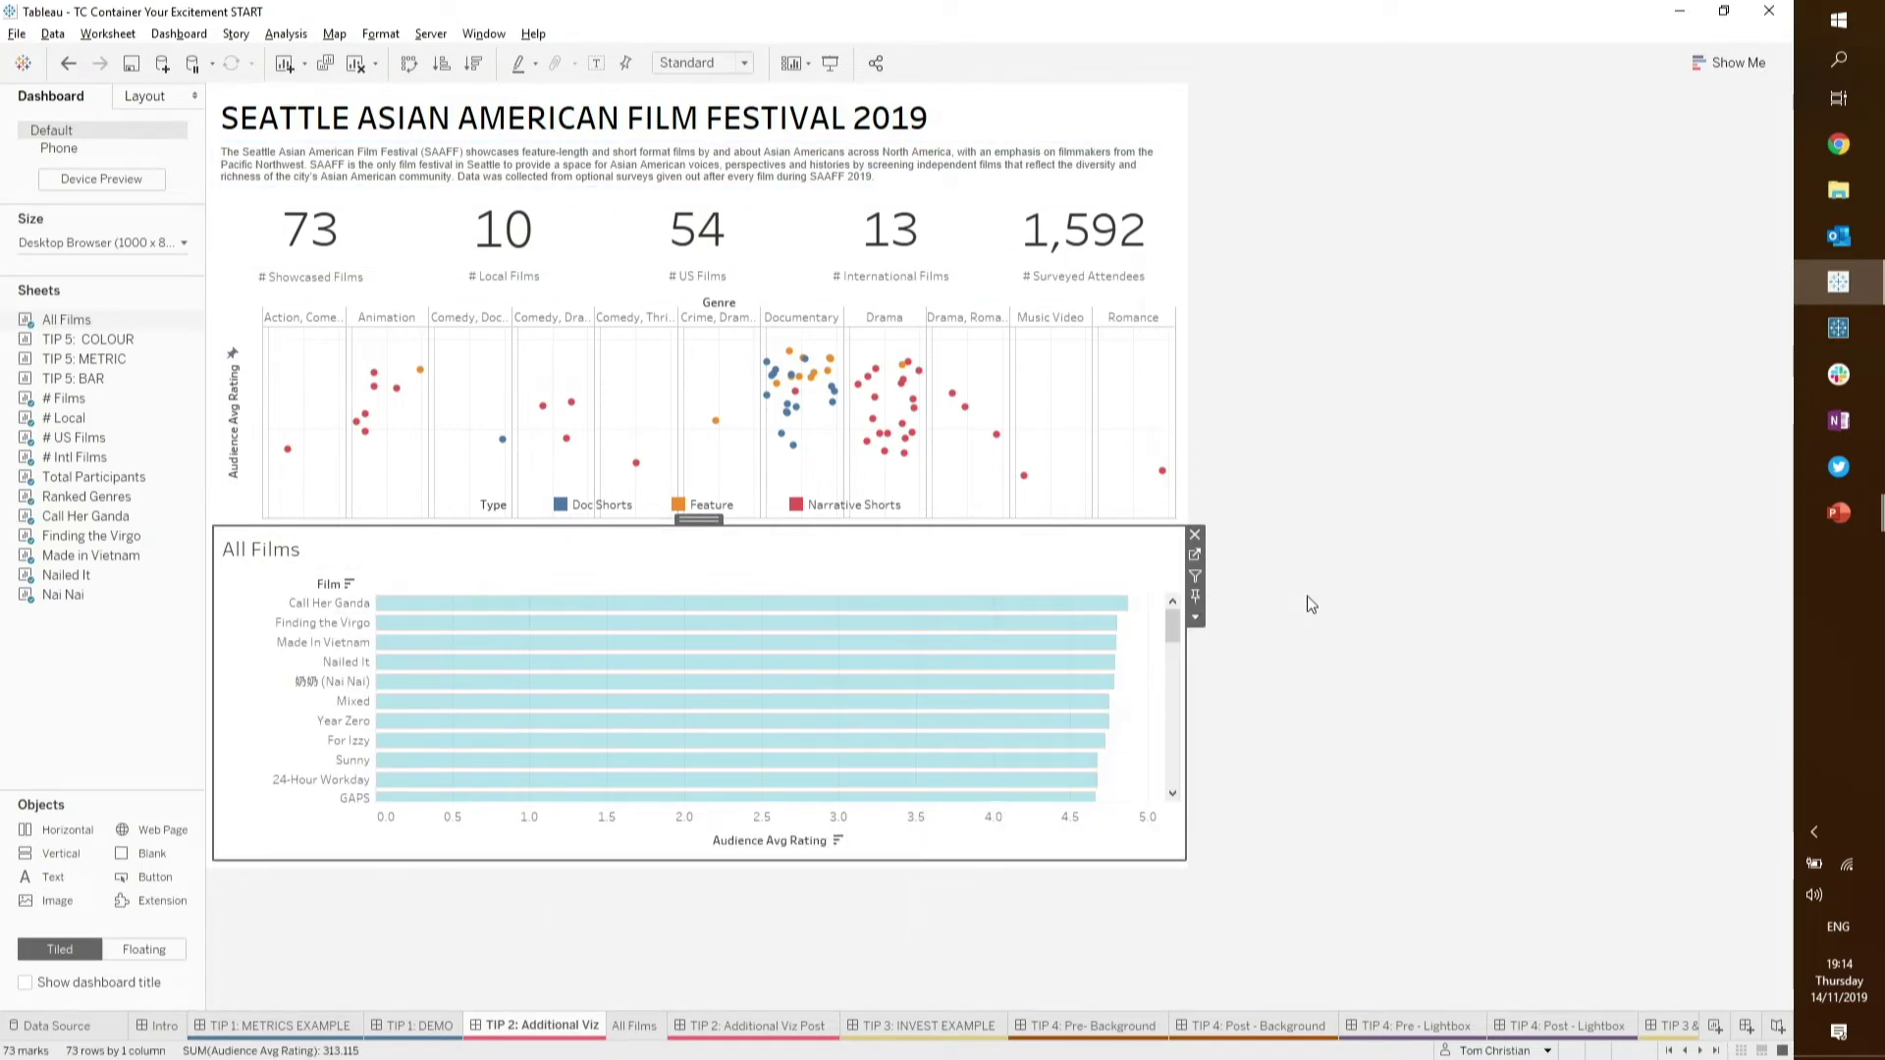
left_click(676, 525)
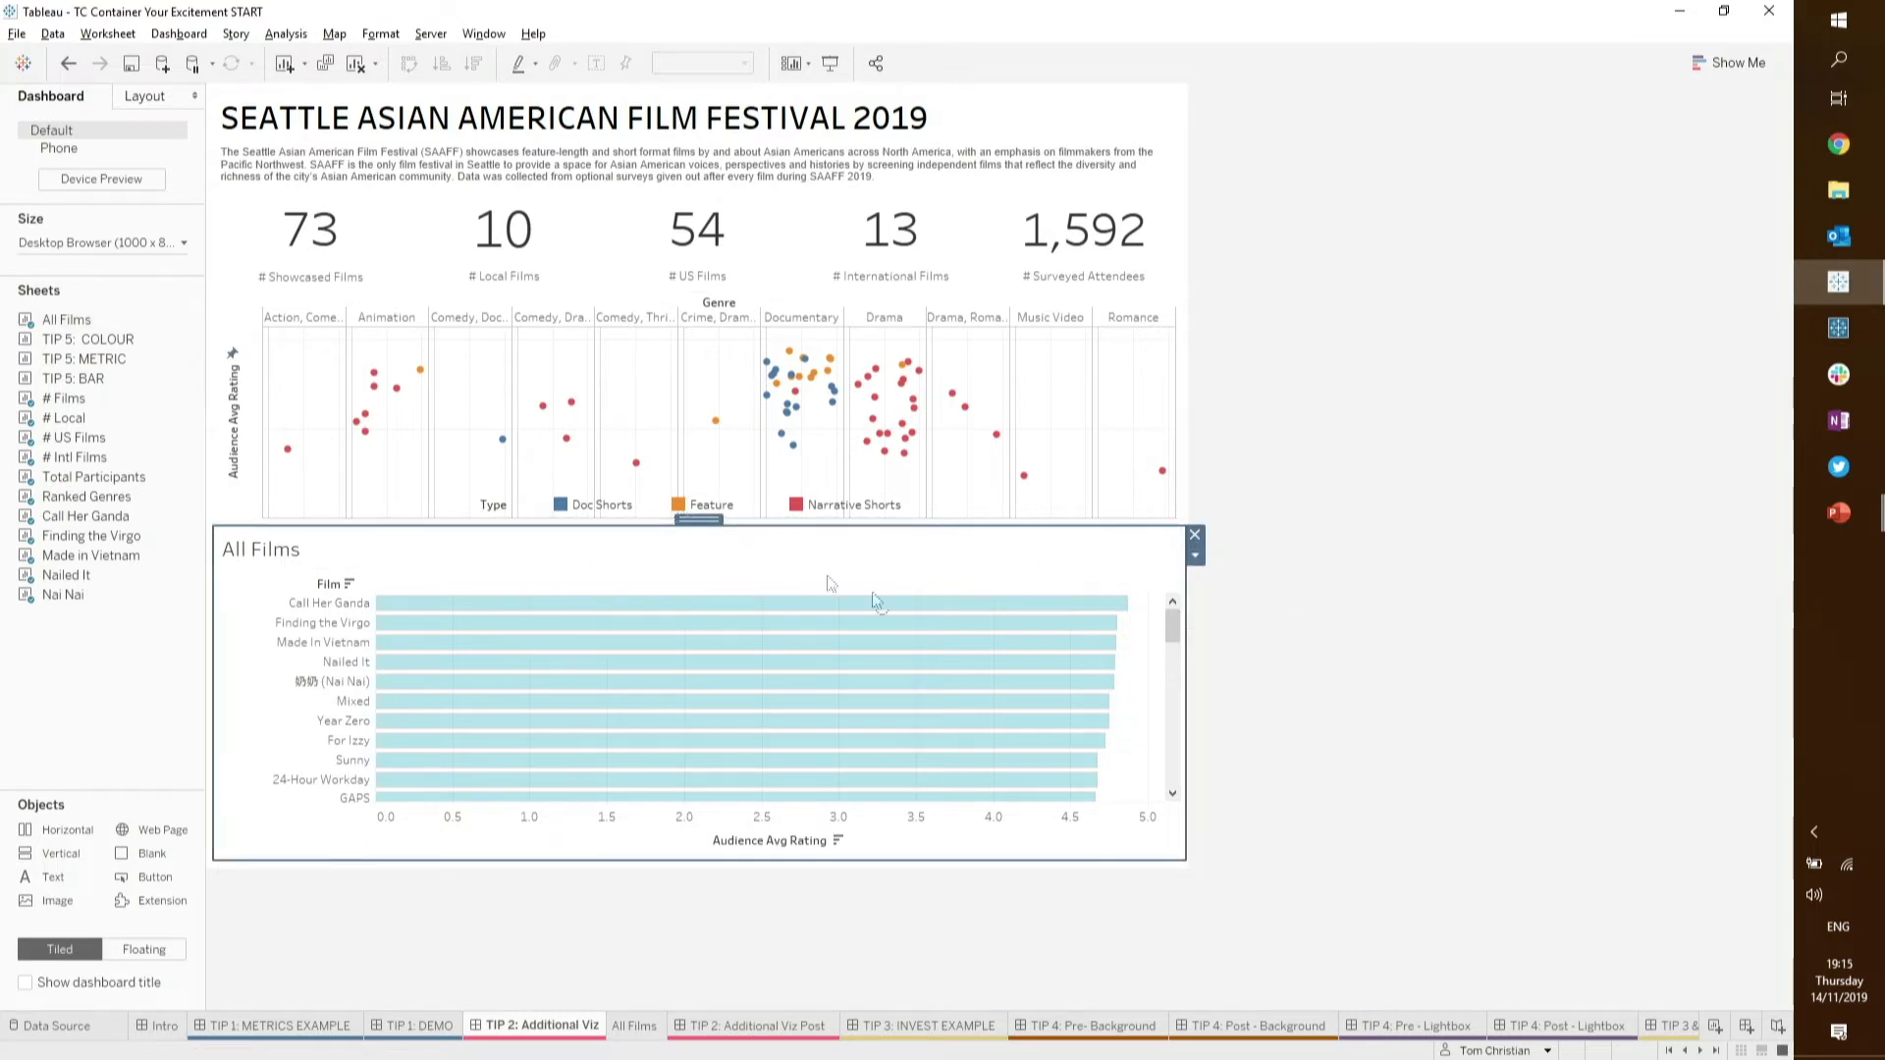
left_click(1195, 556)
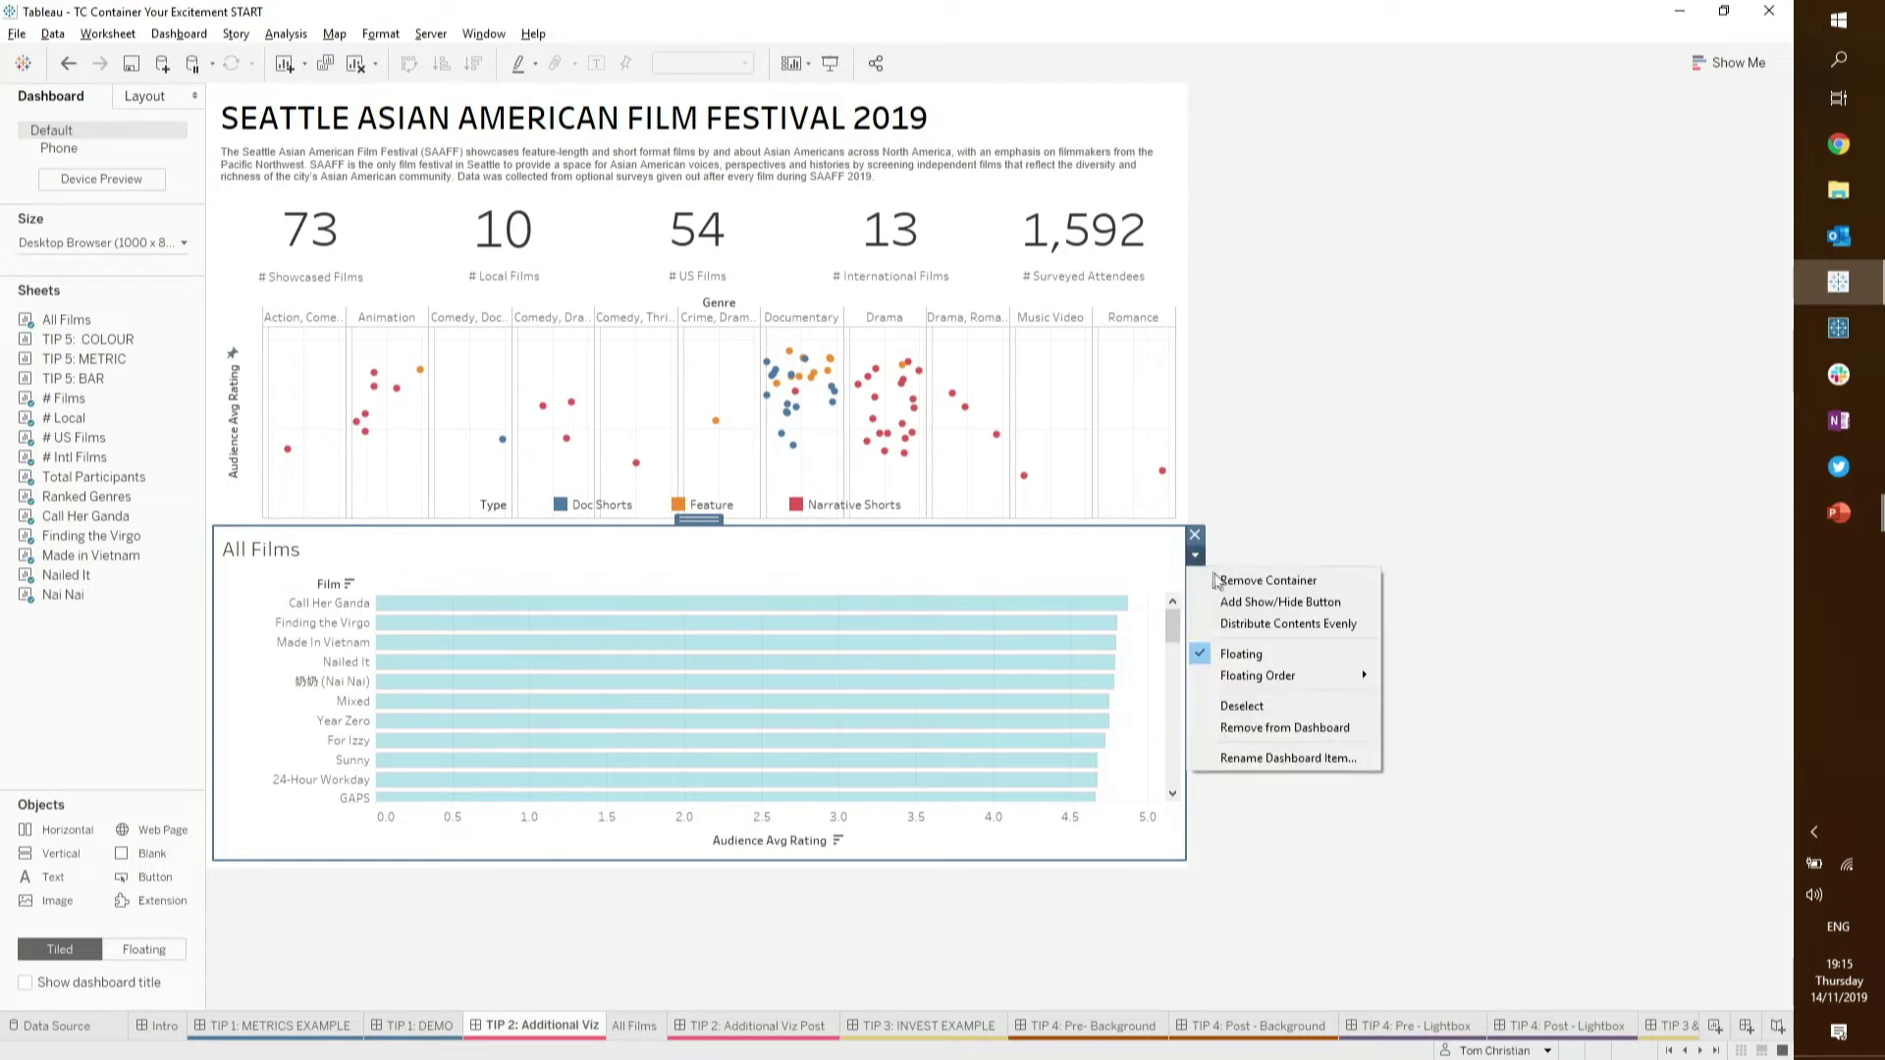
left_click(1229, 602)
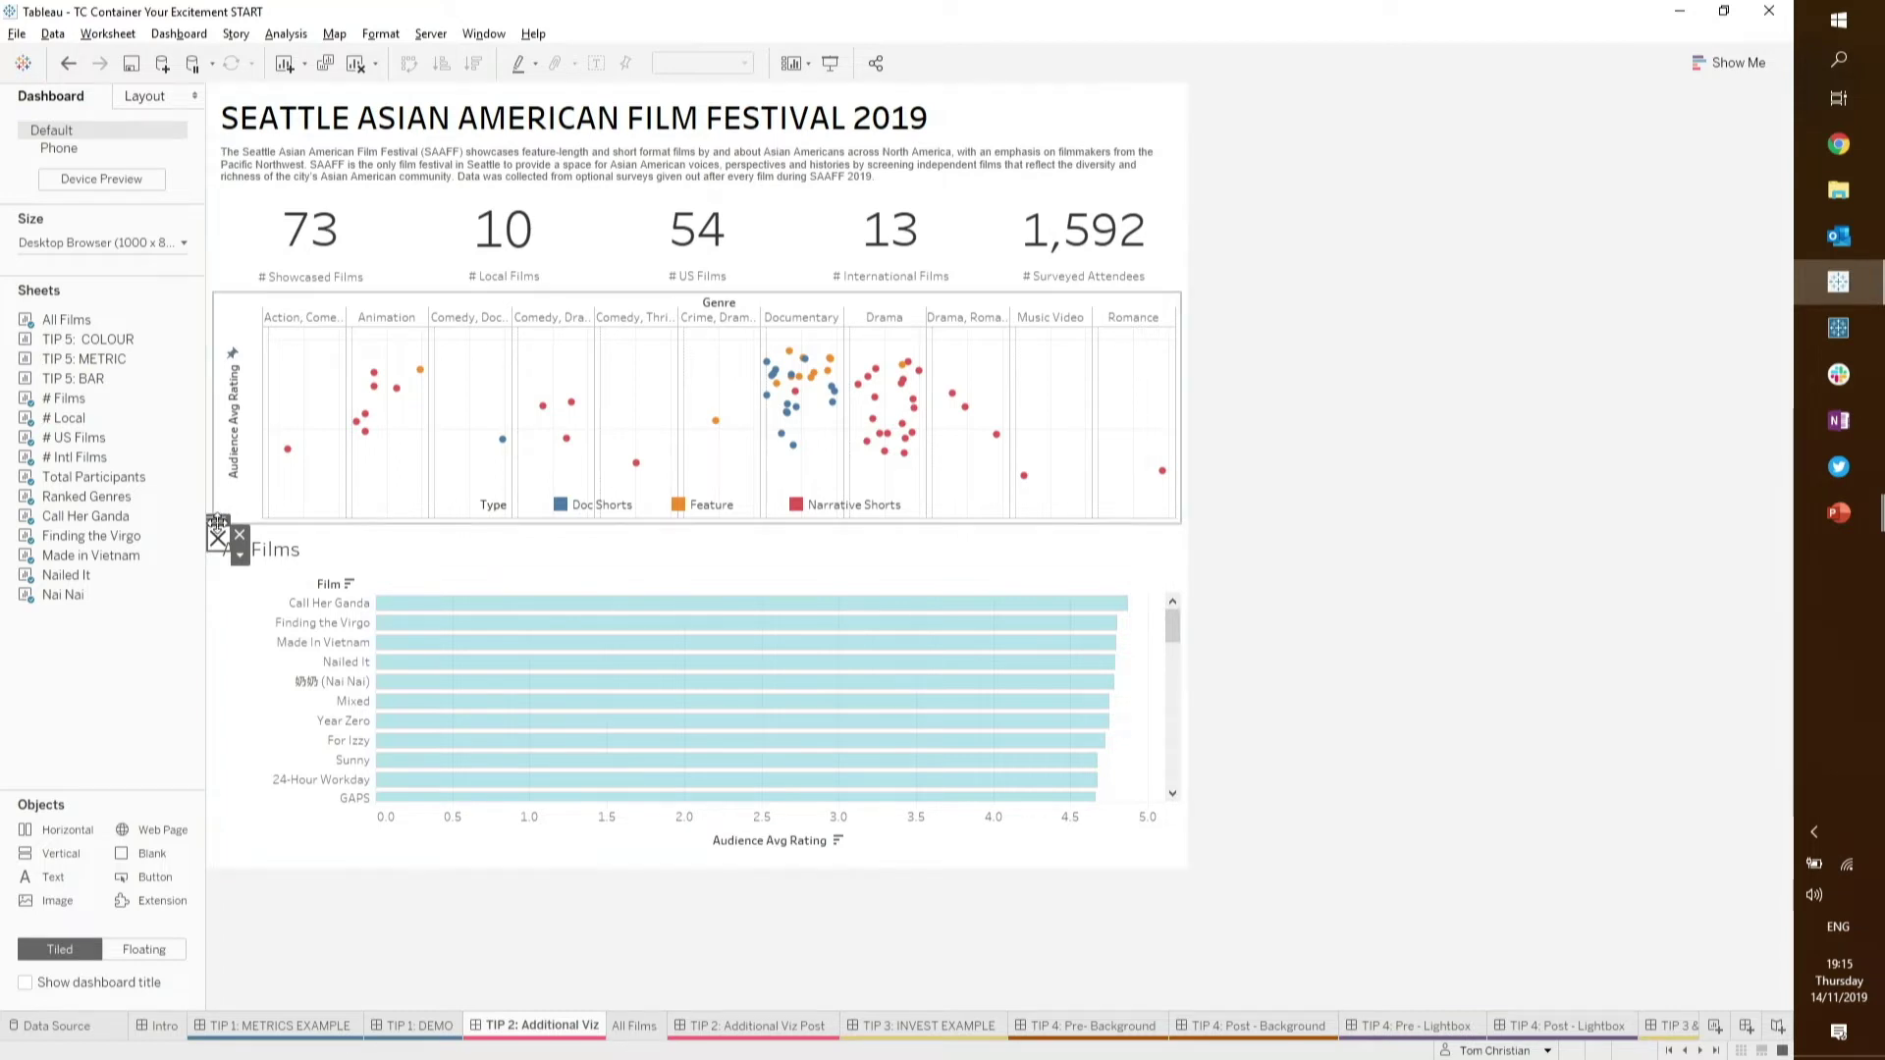
- Show the dashboard grid and move the show/hide button to the upper-right corner of the All Films container
left_click(180, 33)
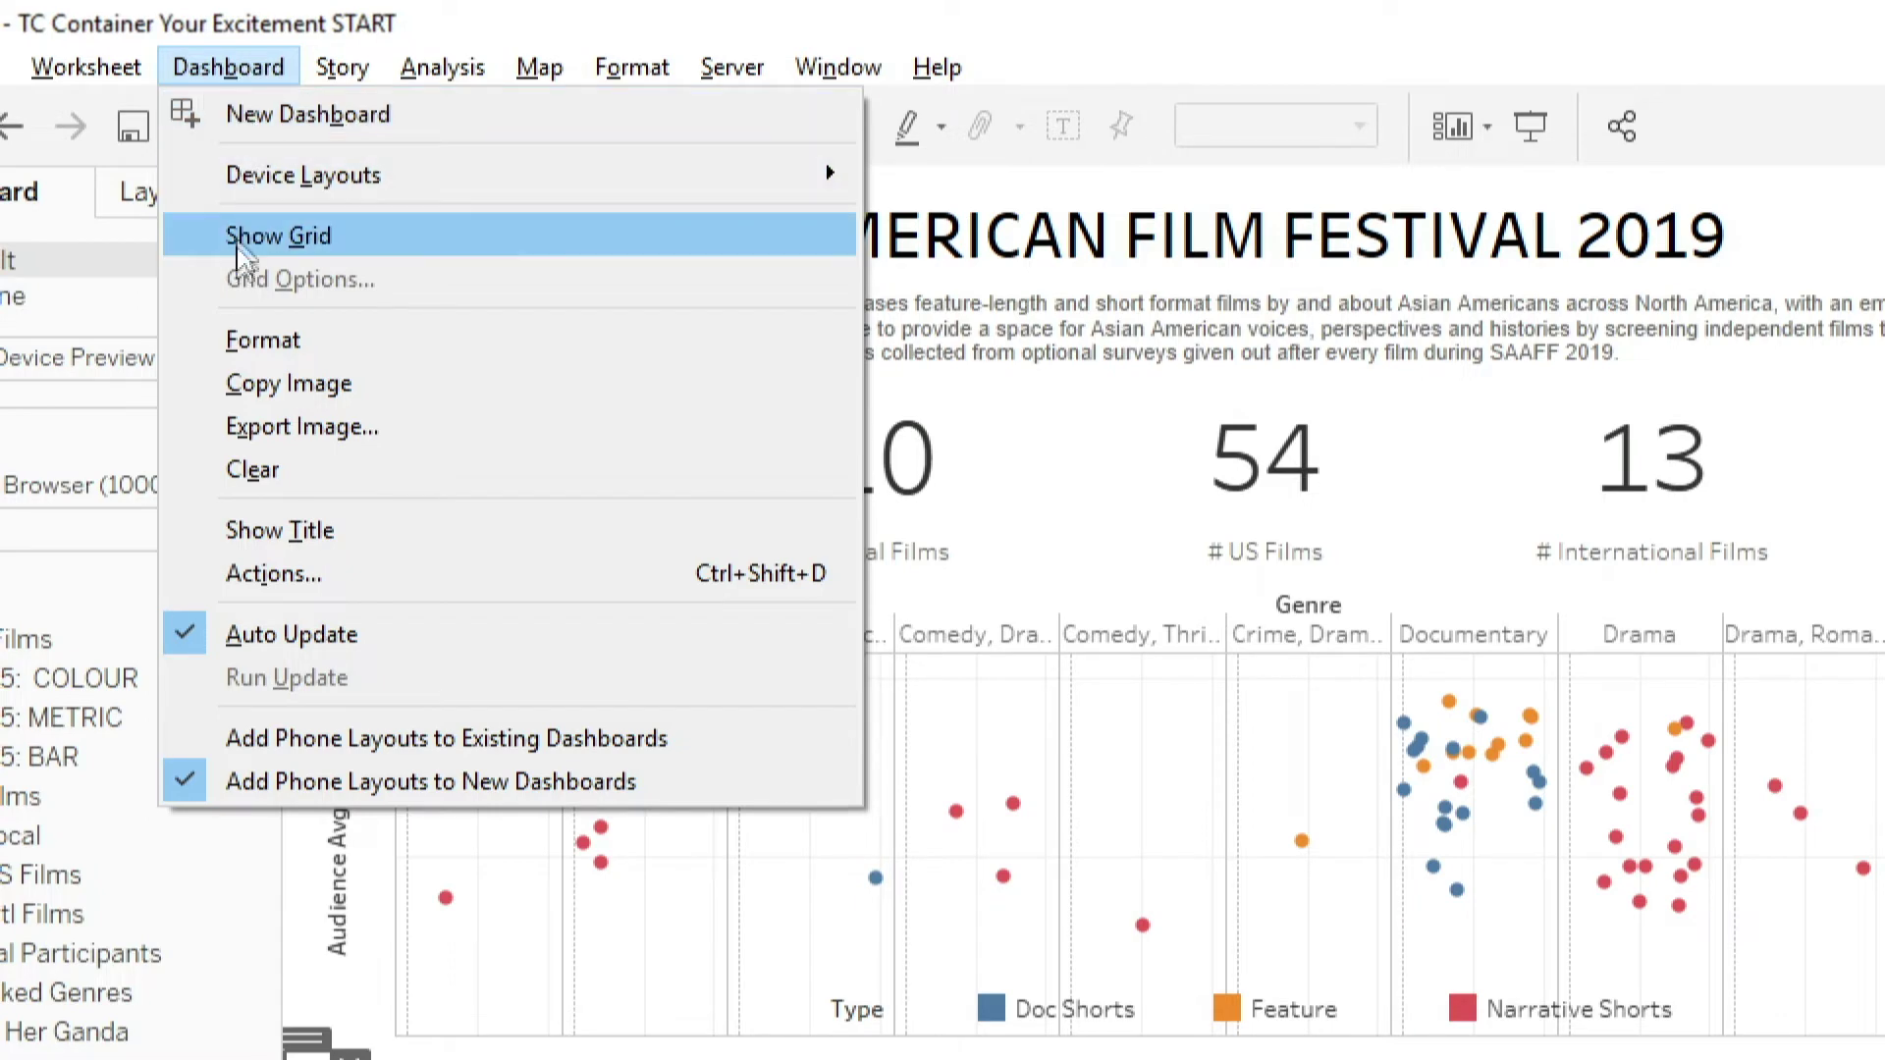
left_click(245, 245)
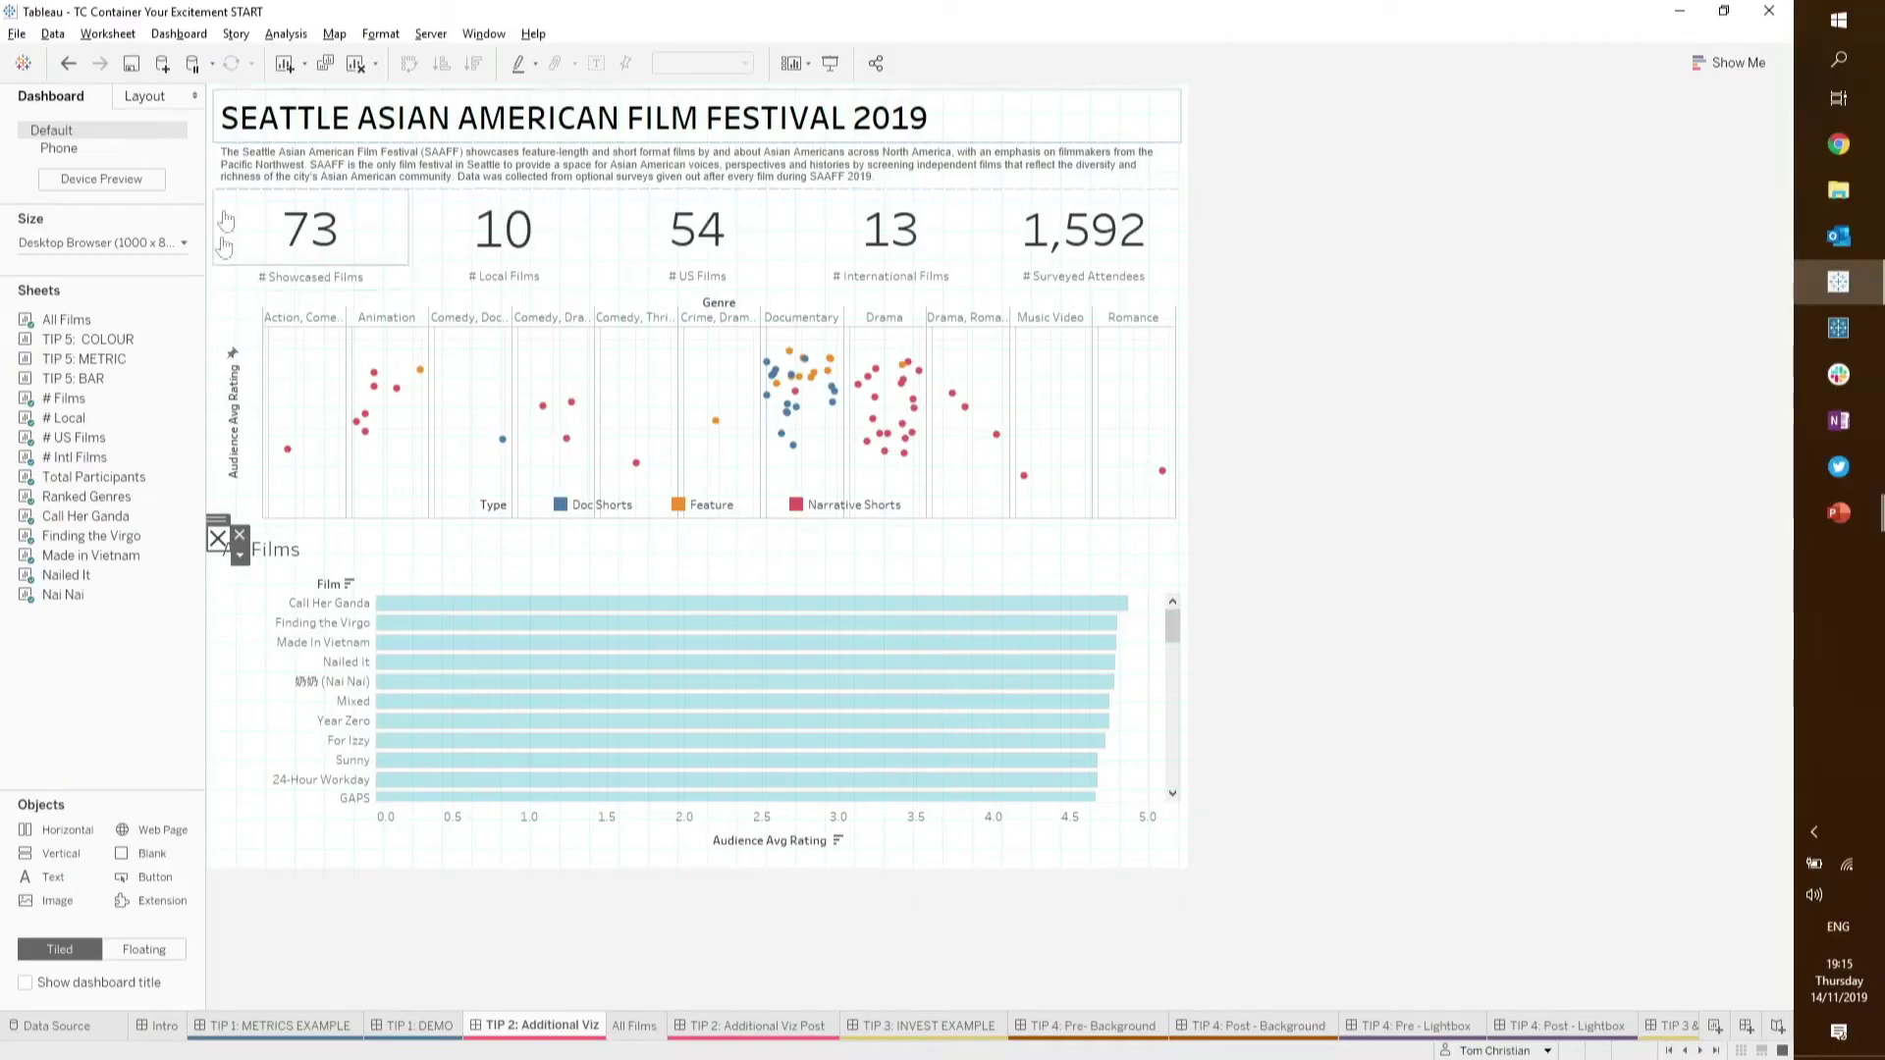
left_click_drag(218, 520, 1145, 557)
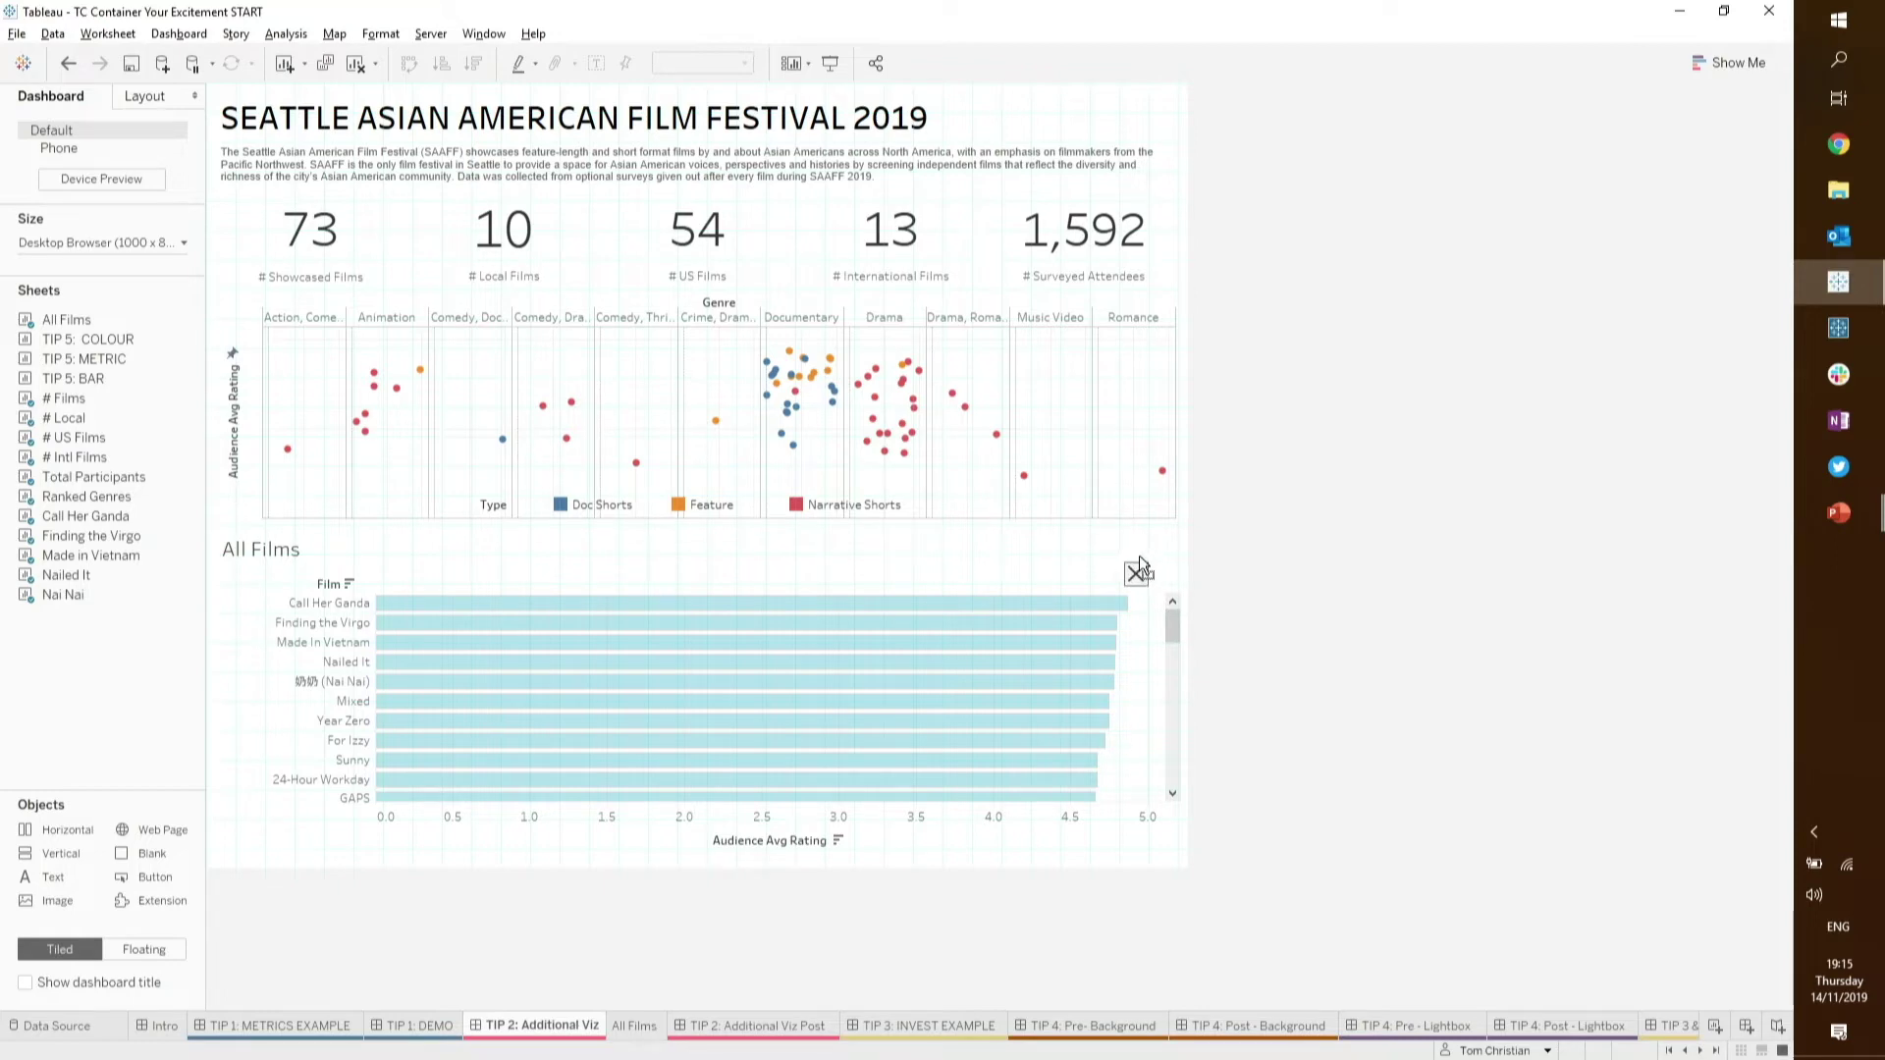
- Look at the available button styles in the show/hide button's settings and close them without changes
left_click(1159, 589)
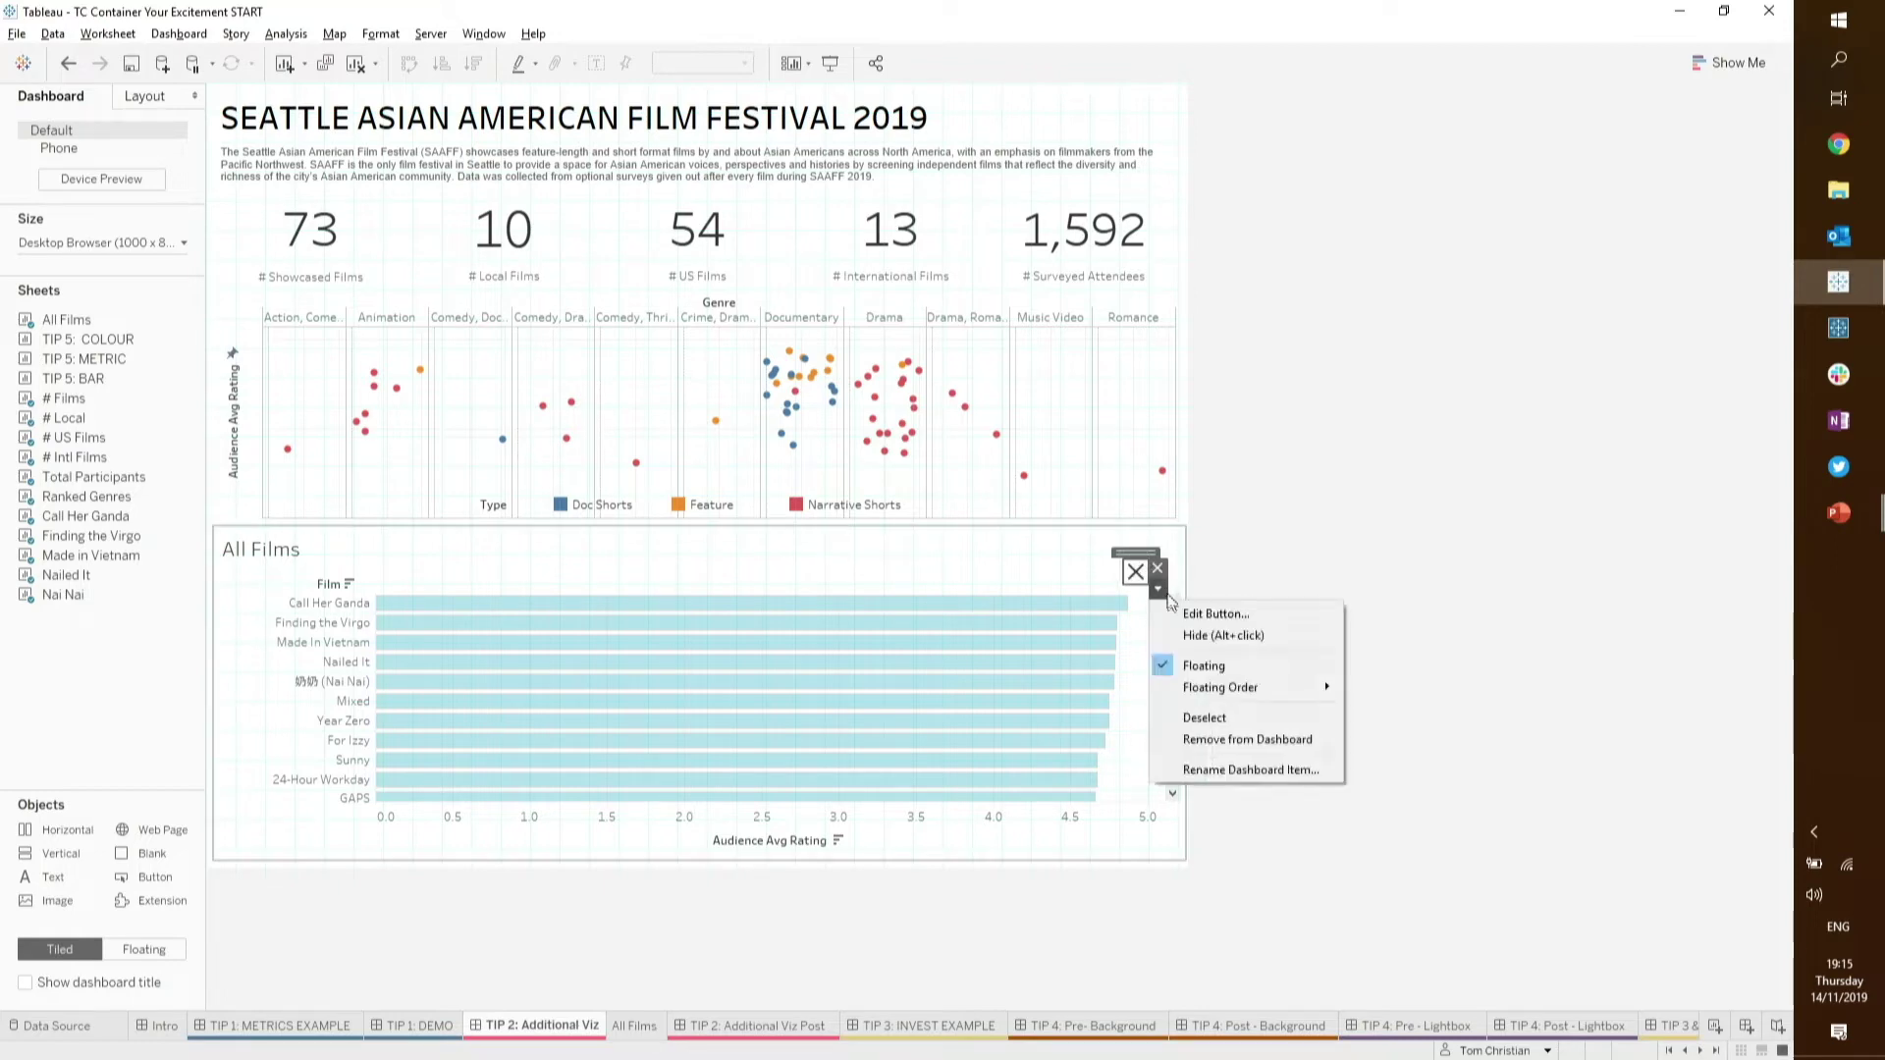
left_click(1195, 633)
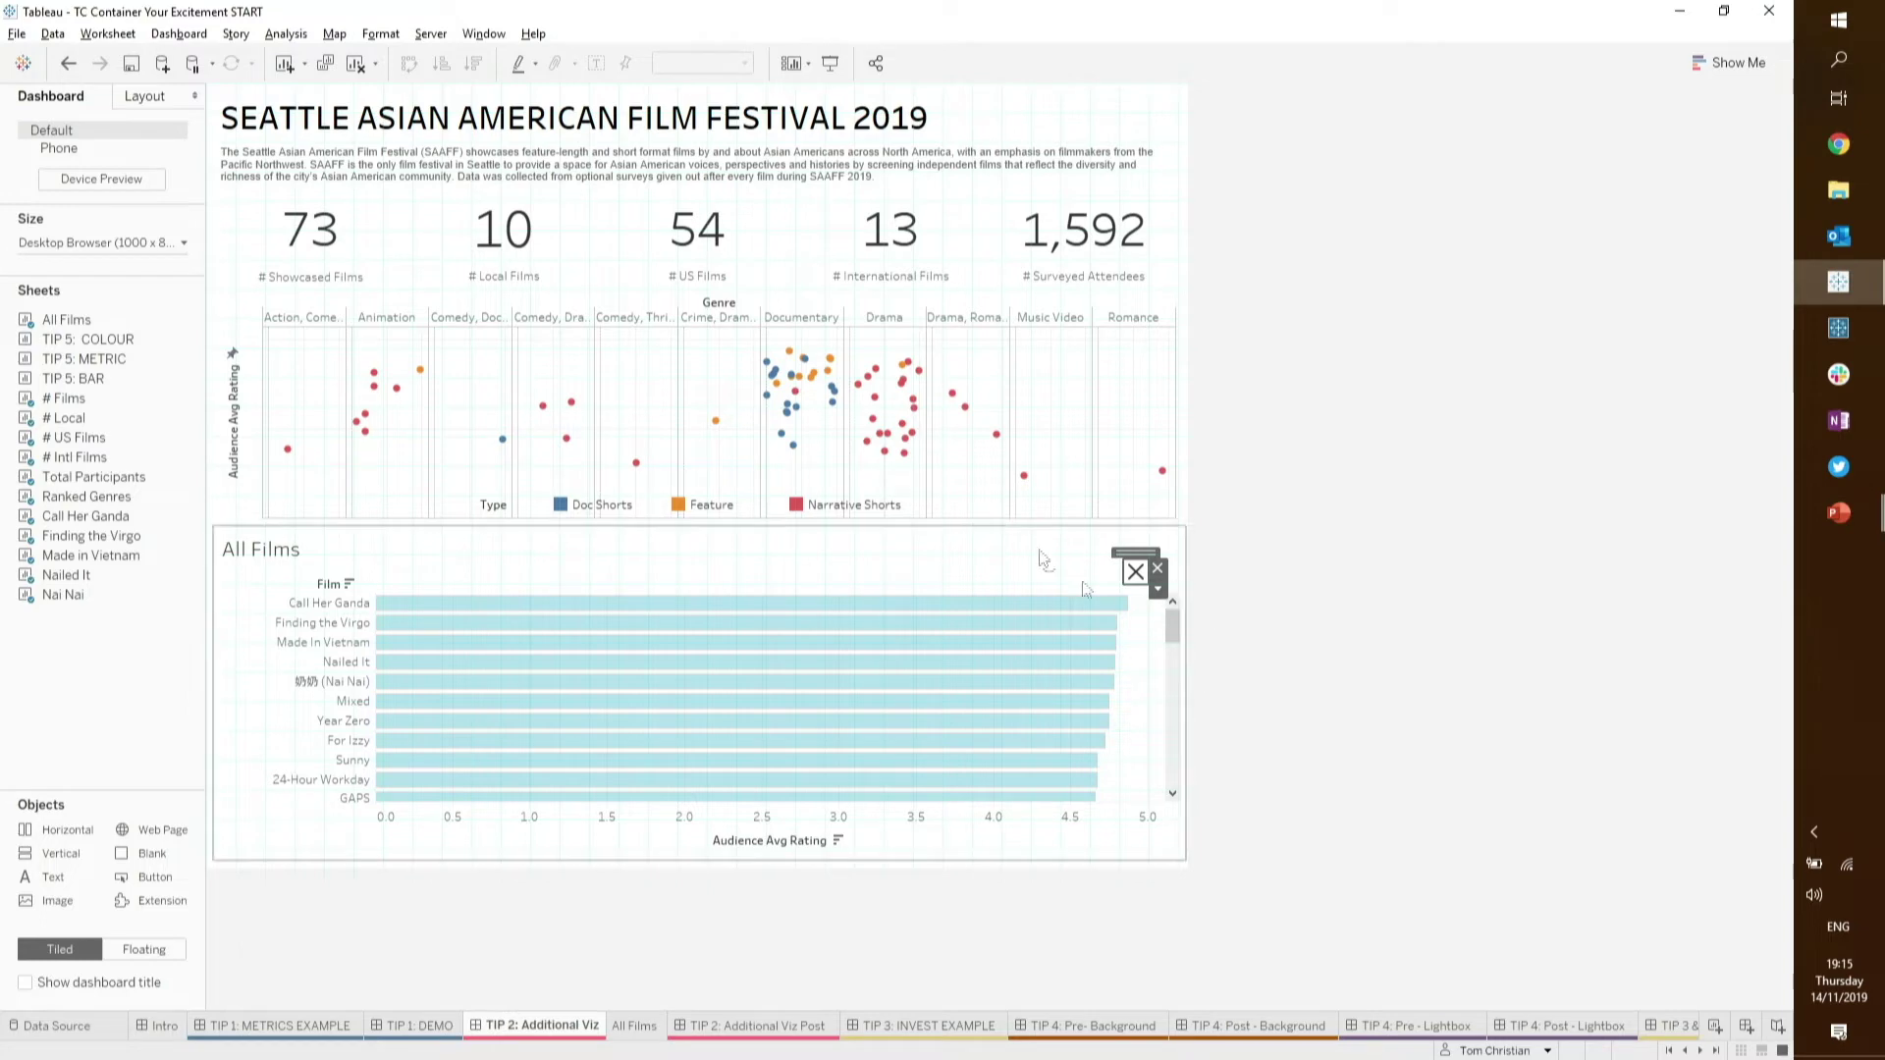
left_click(940, 429)
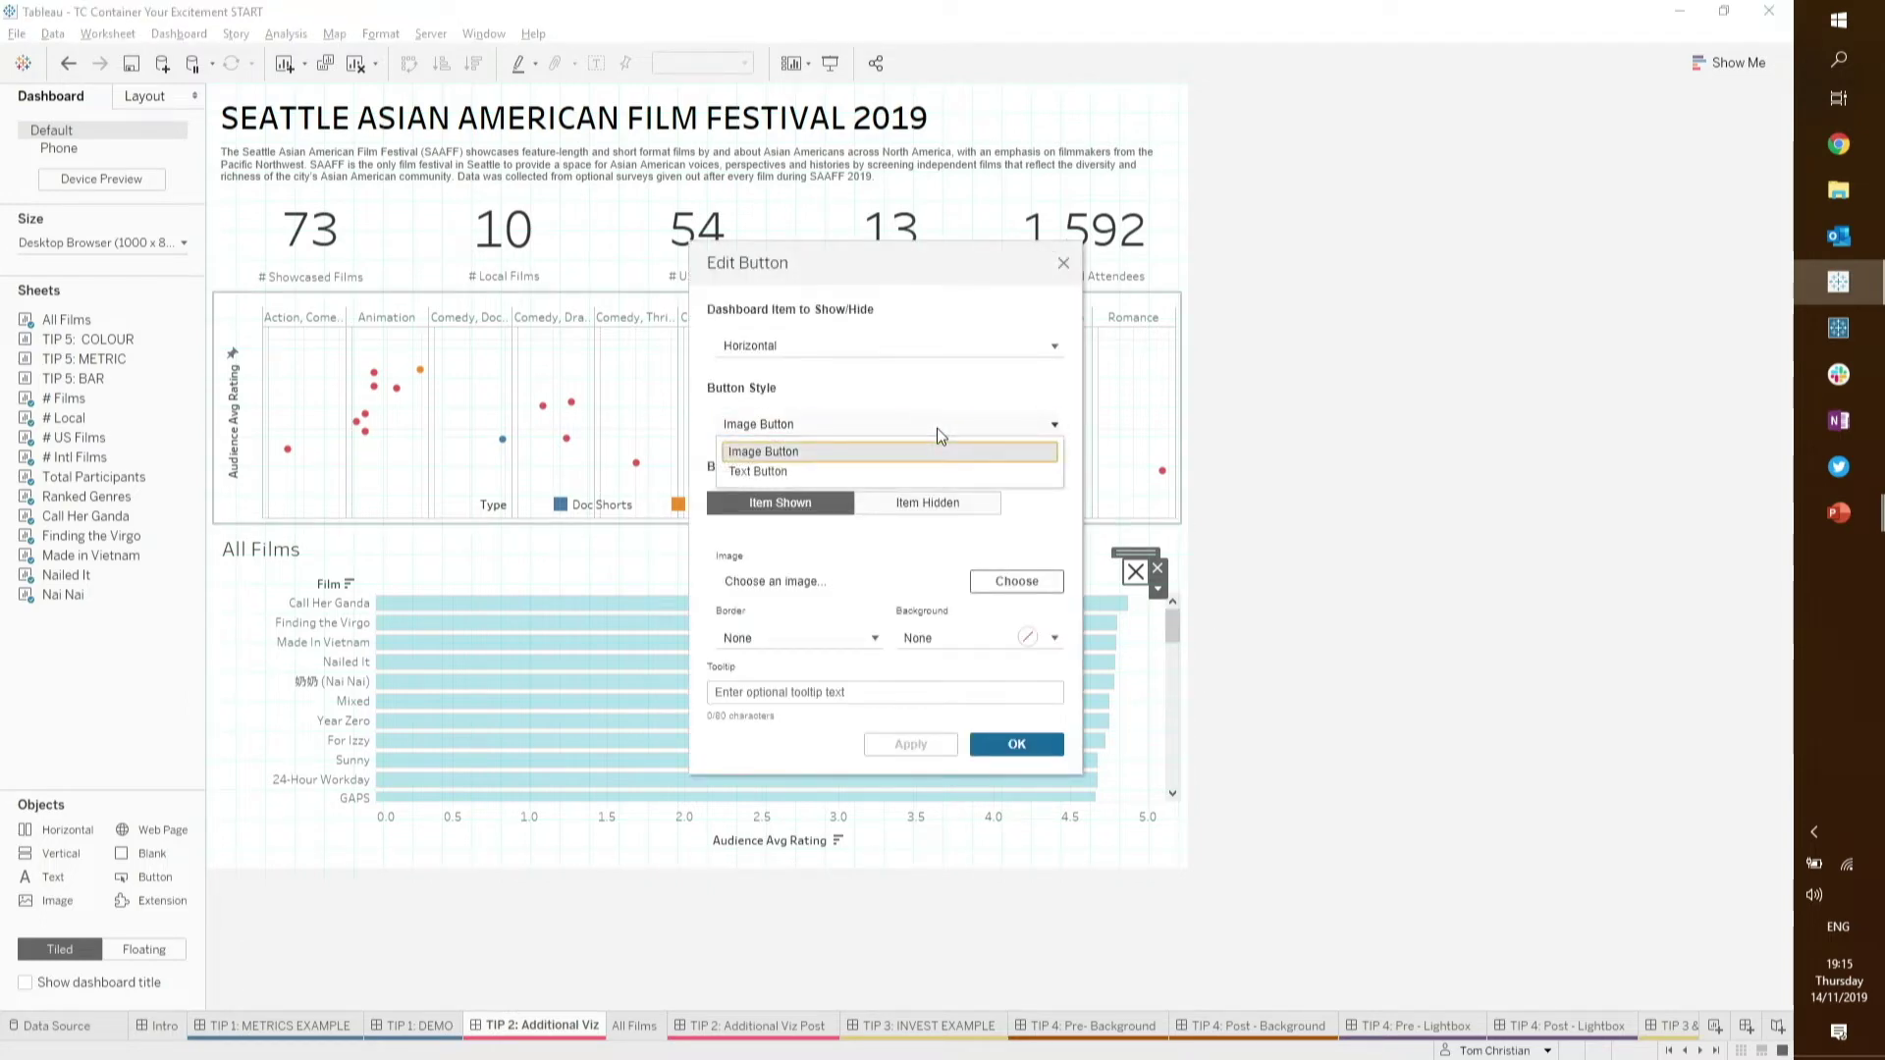
left_click(1069, 265)
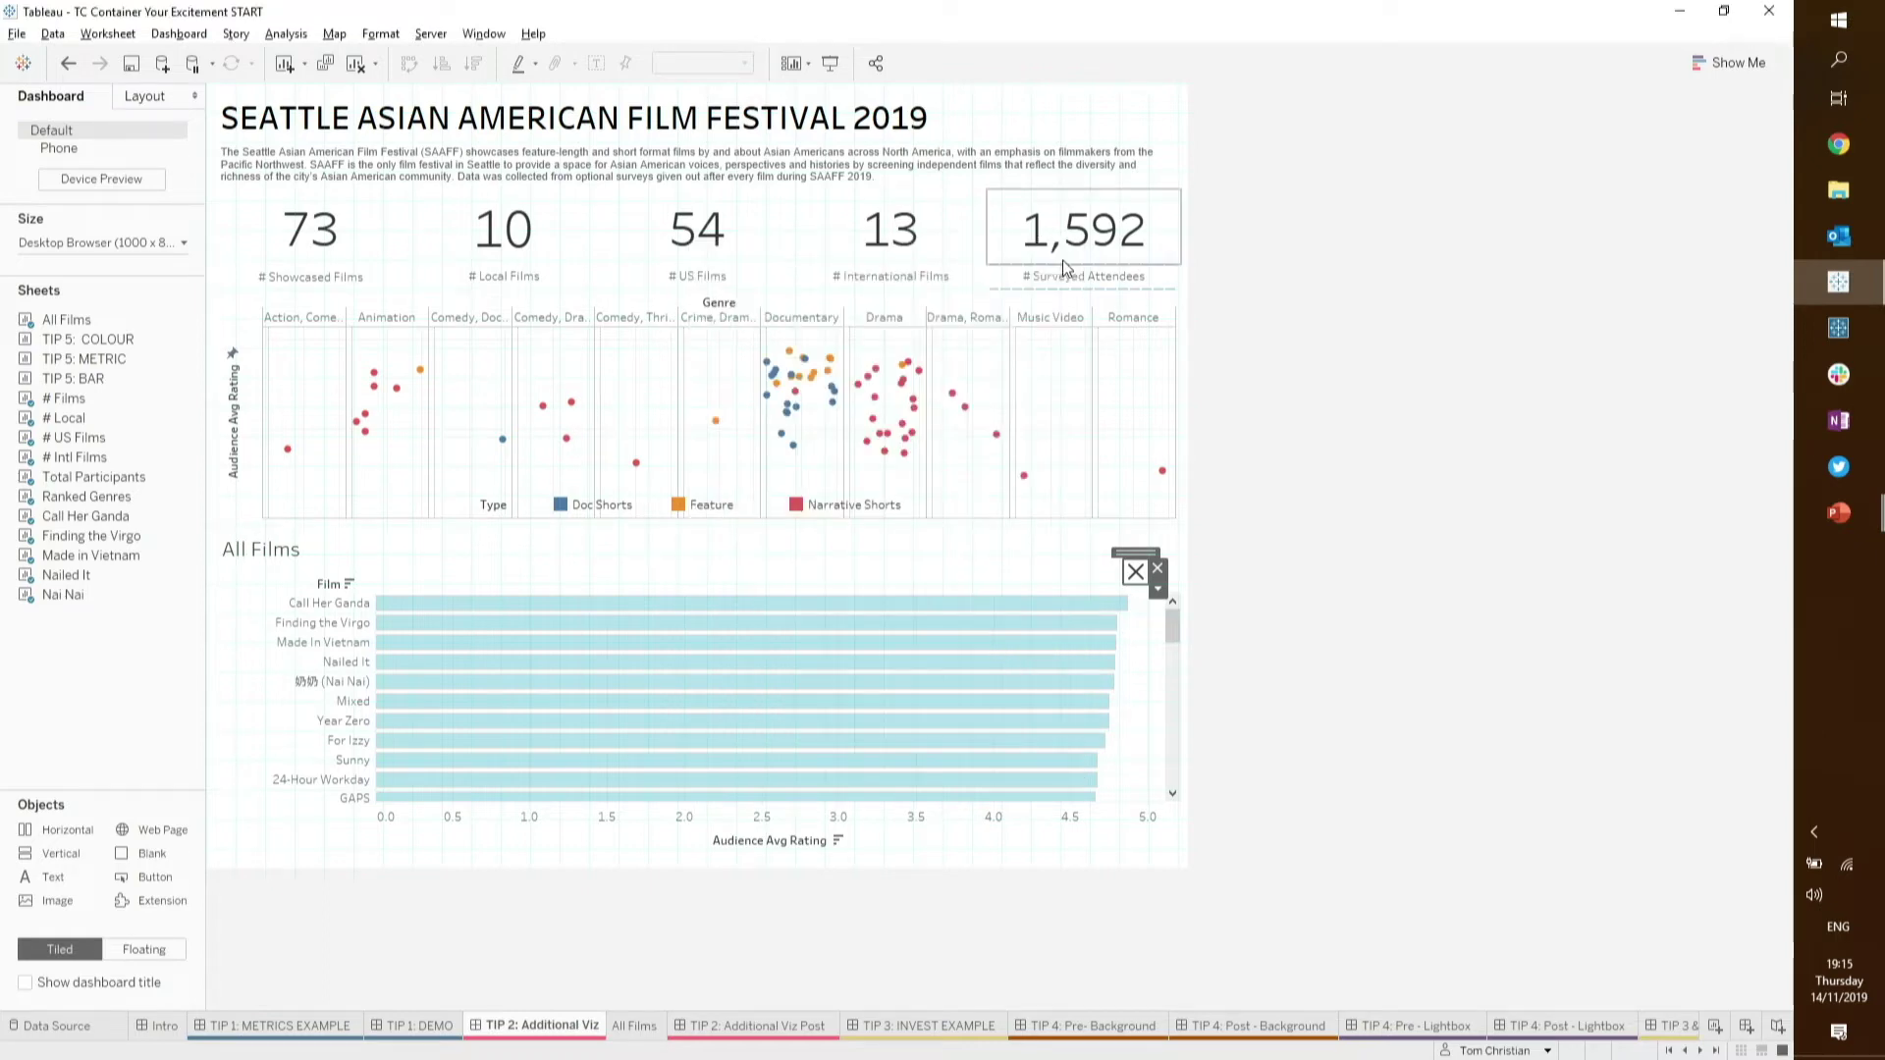
- Open the TIP 2: Additional Viz Post dashboard and test its button by showing All Films and returning to the top 5 films
left_click(738, 1023)
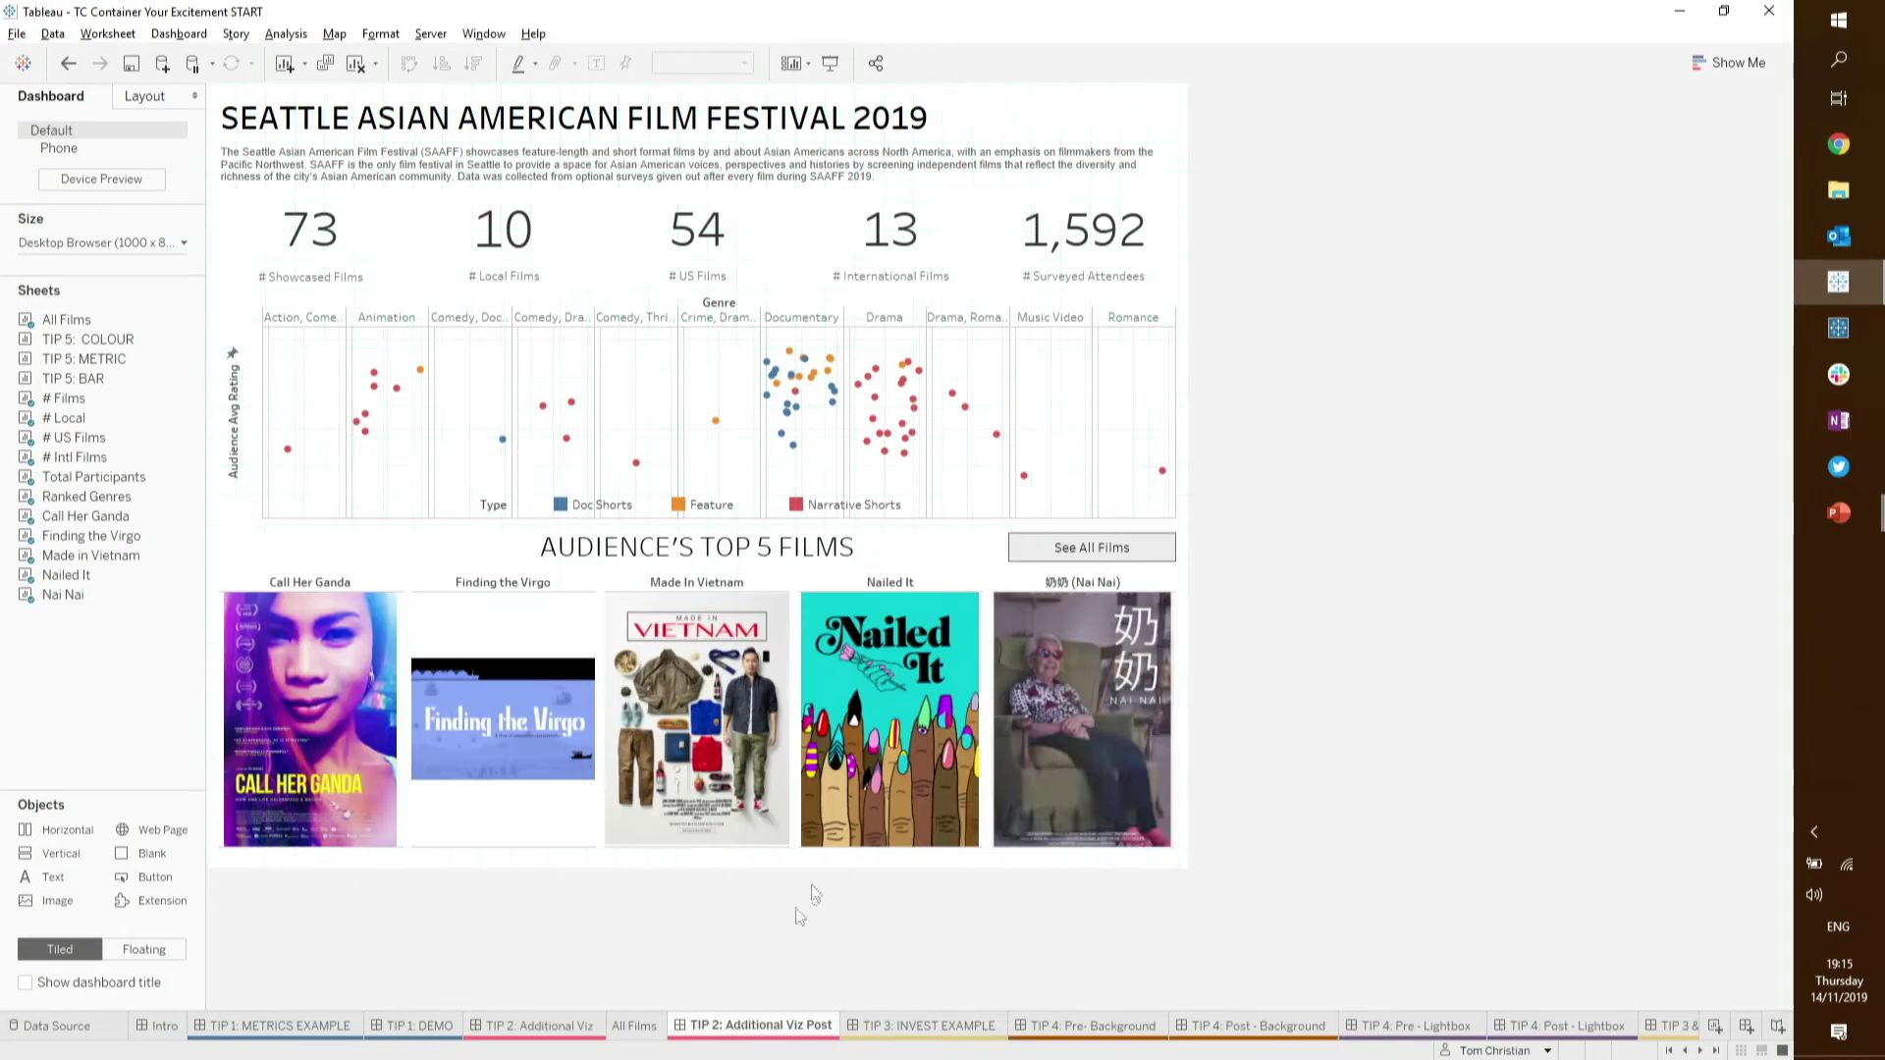
left_click(1084, 548, "alt")
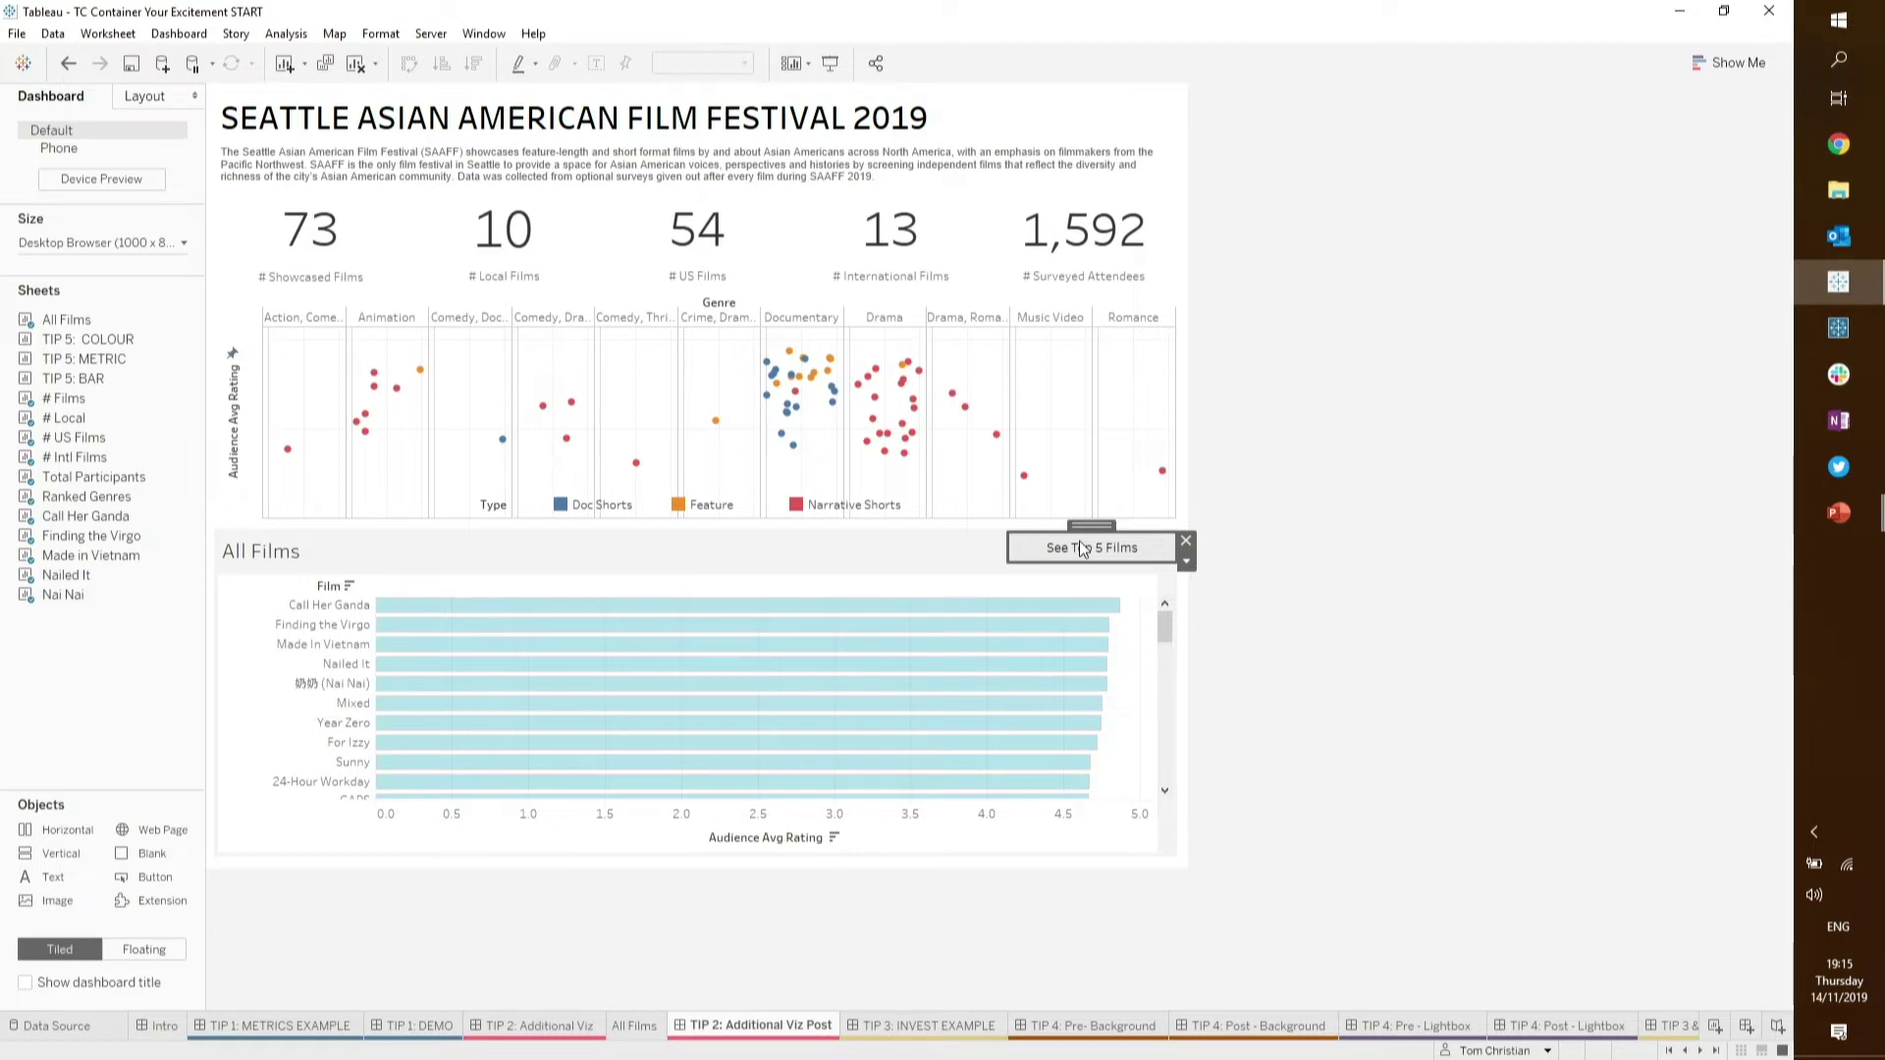
left_click(1082, 548, "alt")
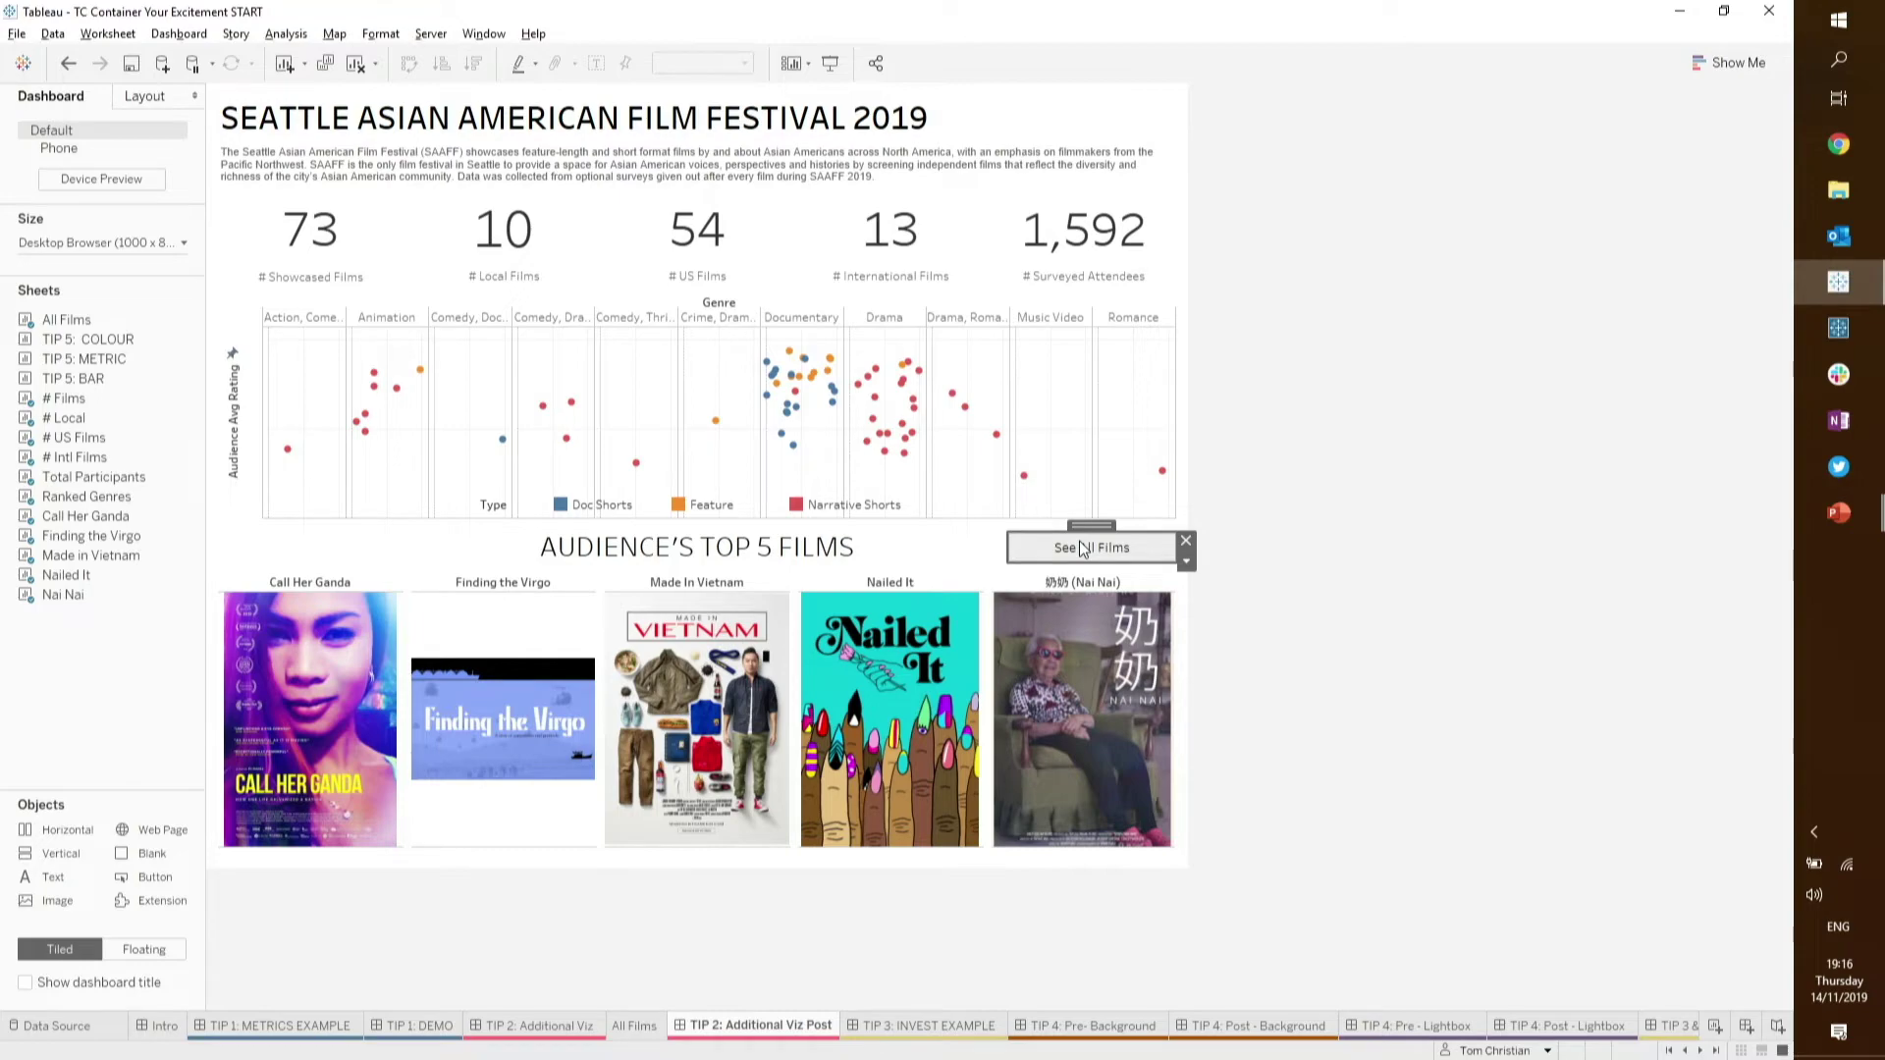
- Switch to the slide presentation and advance to the What Does Good Look Like? slide
key("alt+Tab")
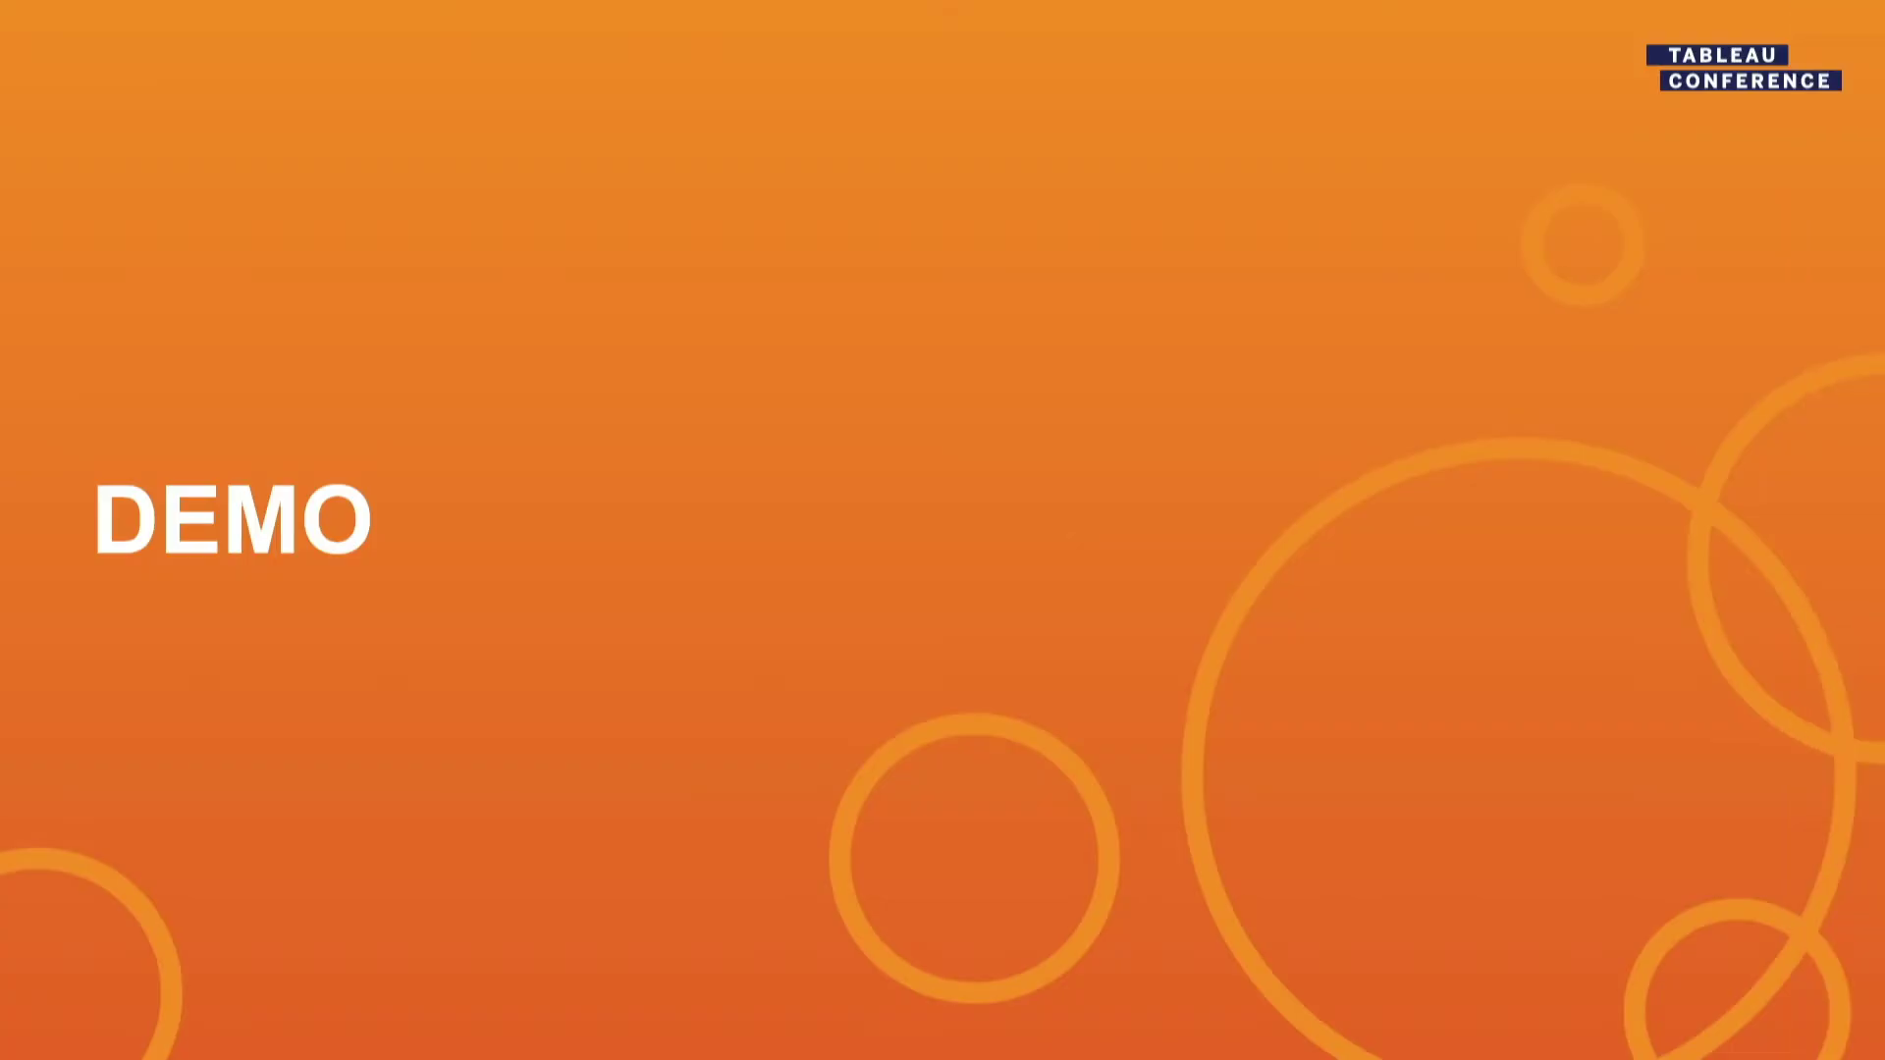
key("Right")
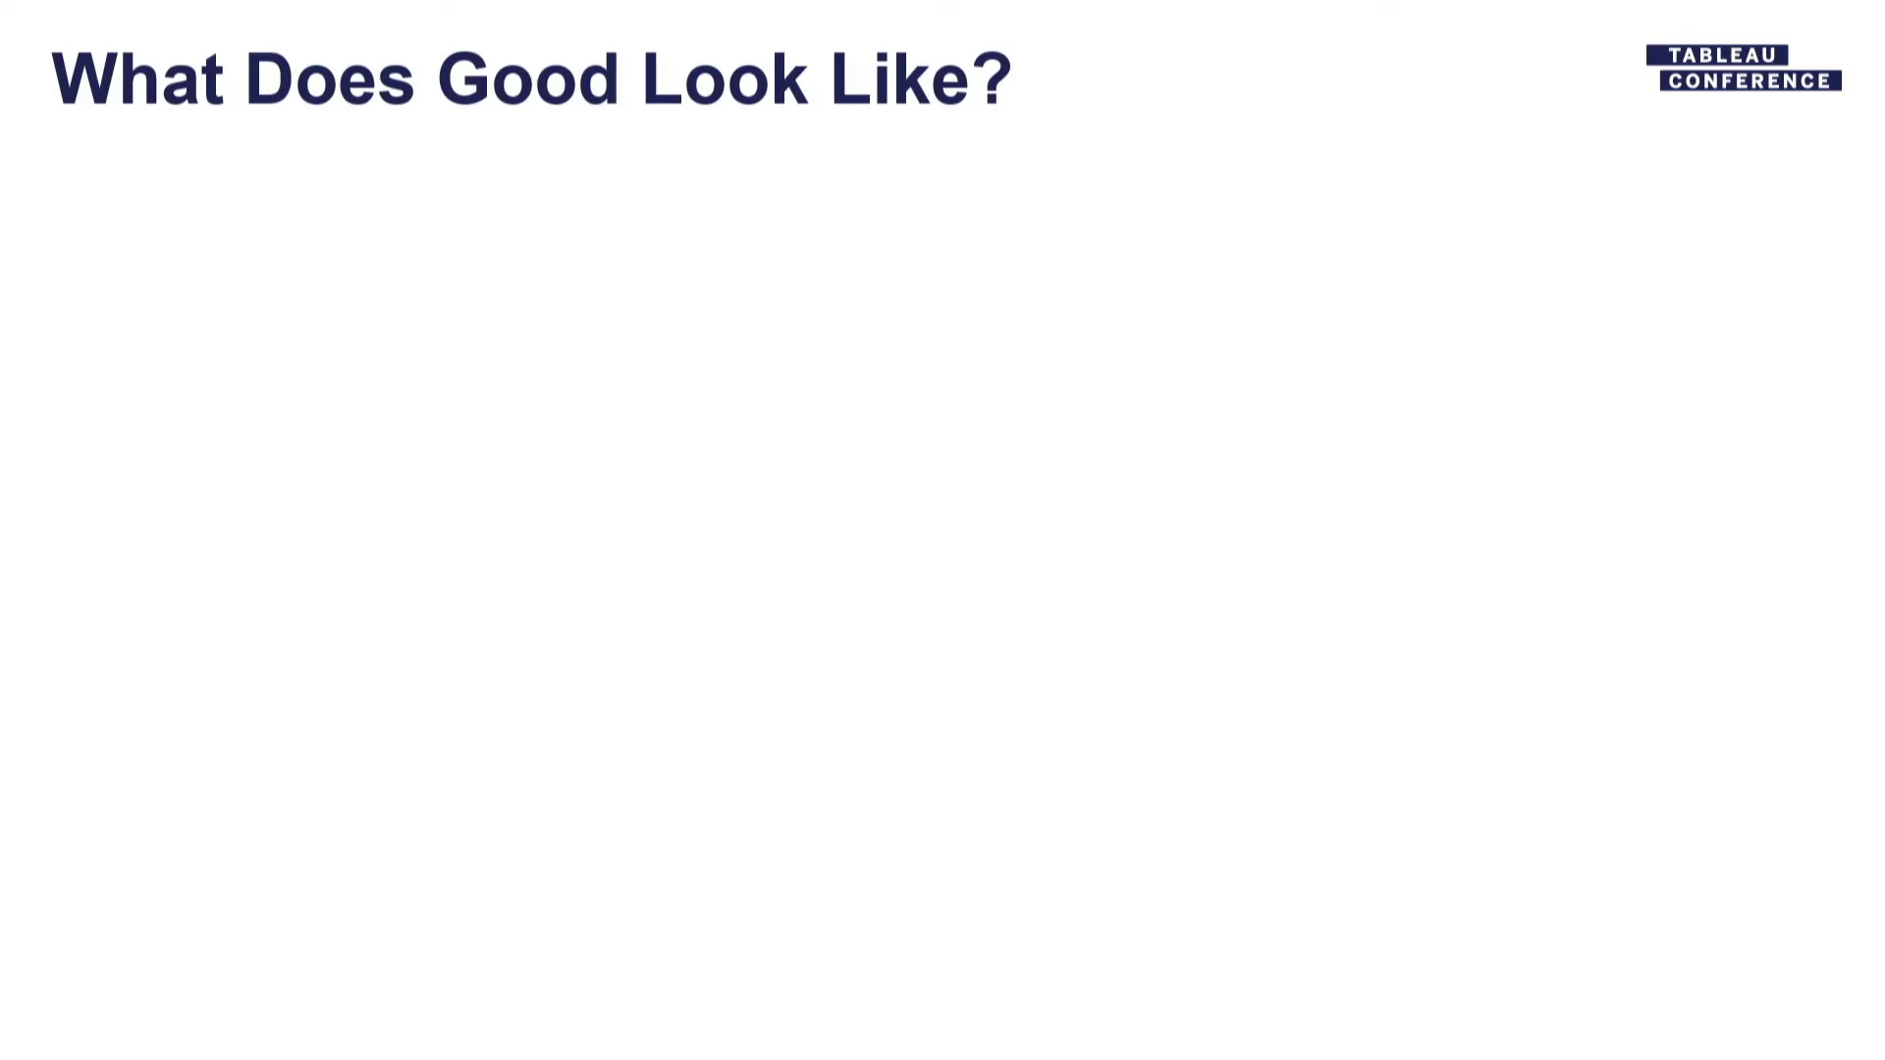
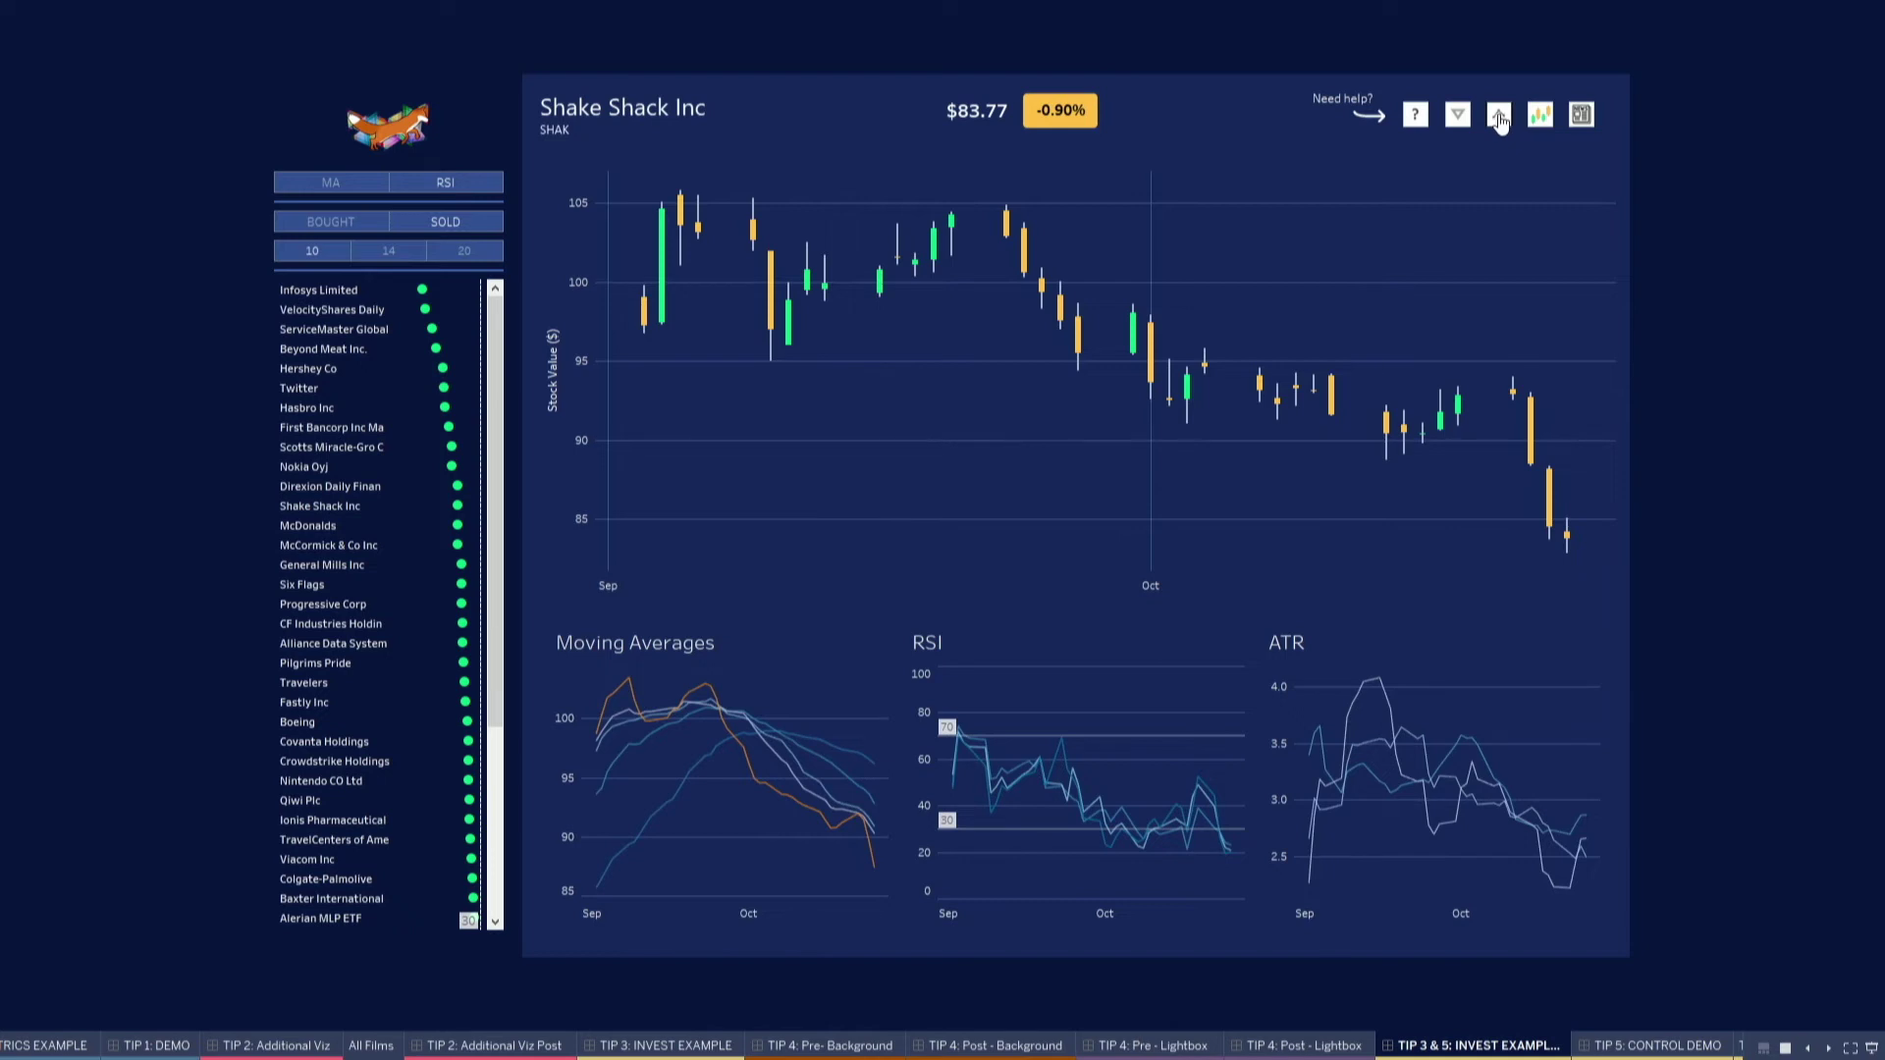
- Switch the stock price chart to the line view and display eBay from the stock list set to MA, SELL and 15
left_click(1499, 117)
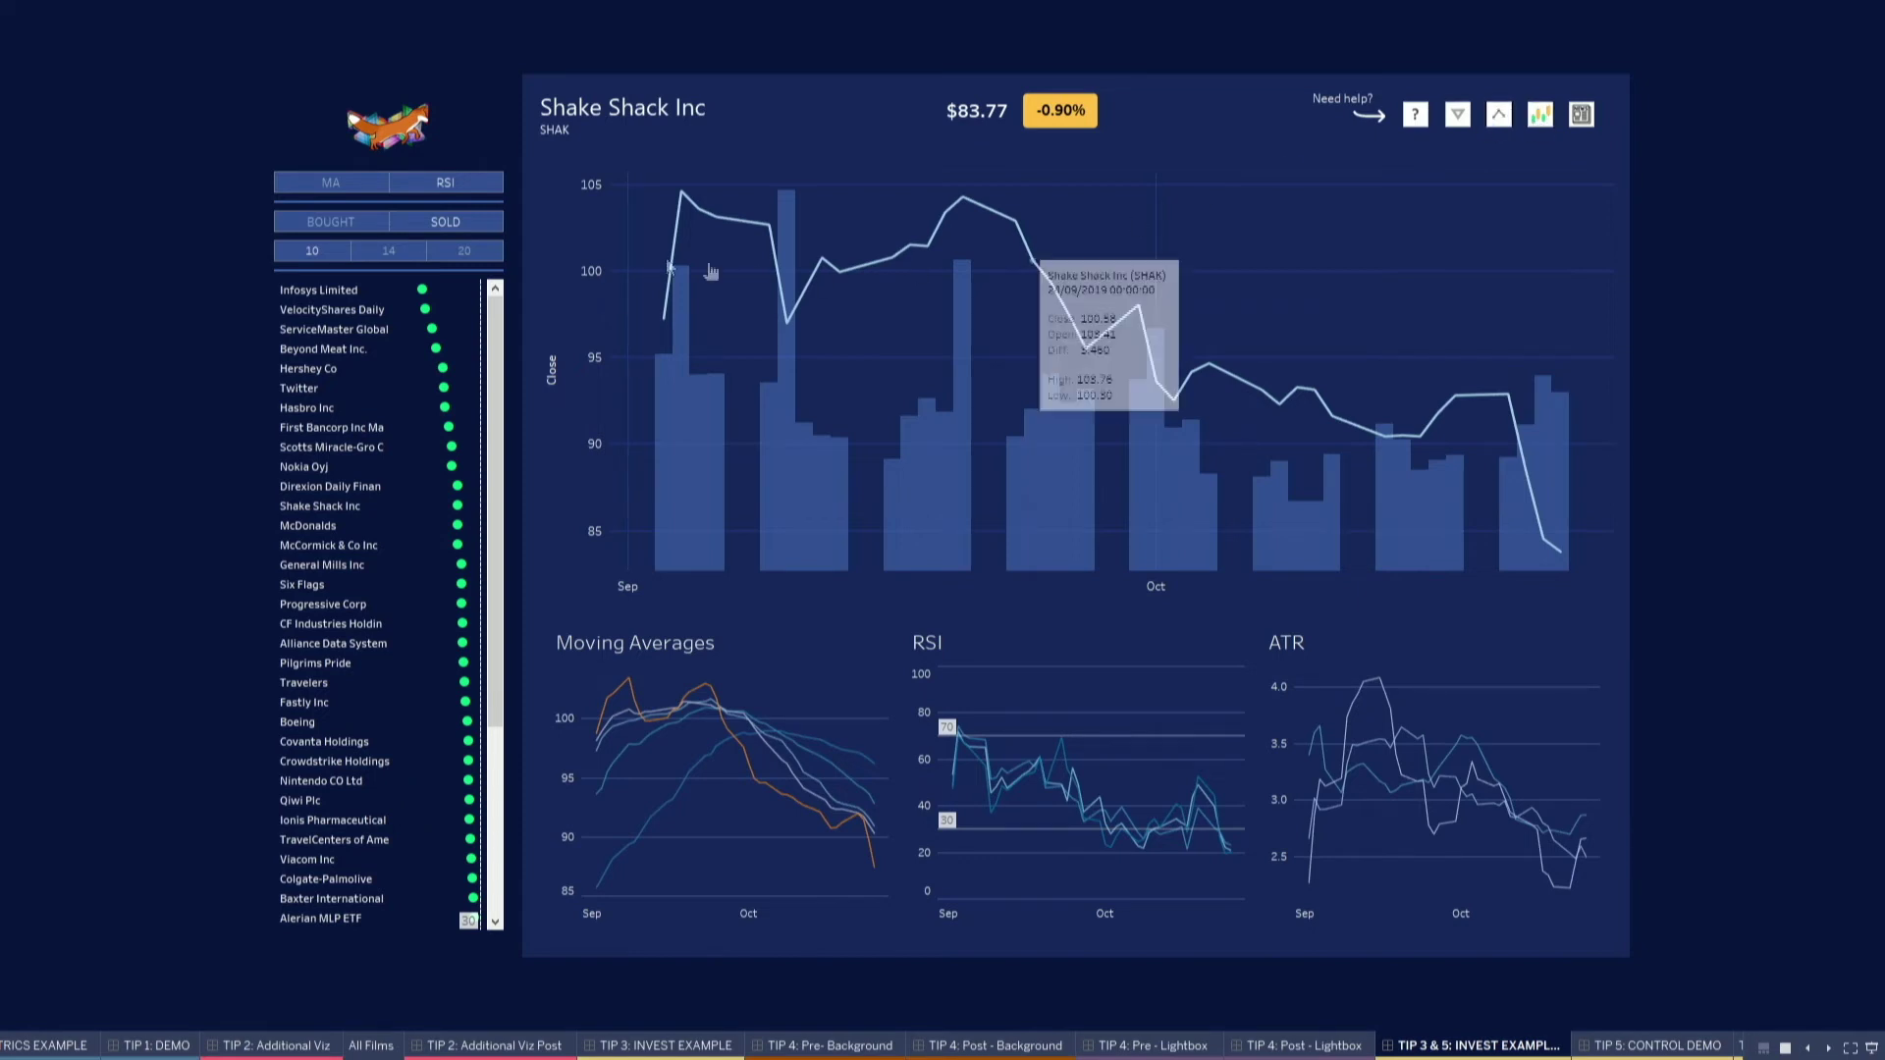
left_click(348, 181)
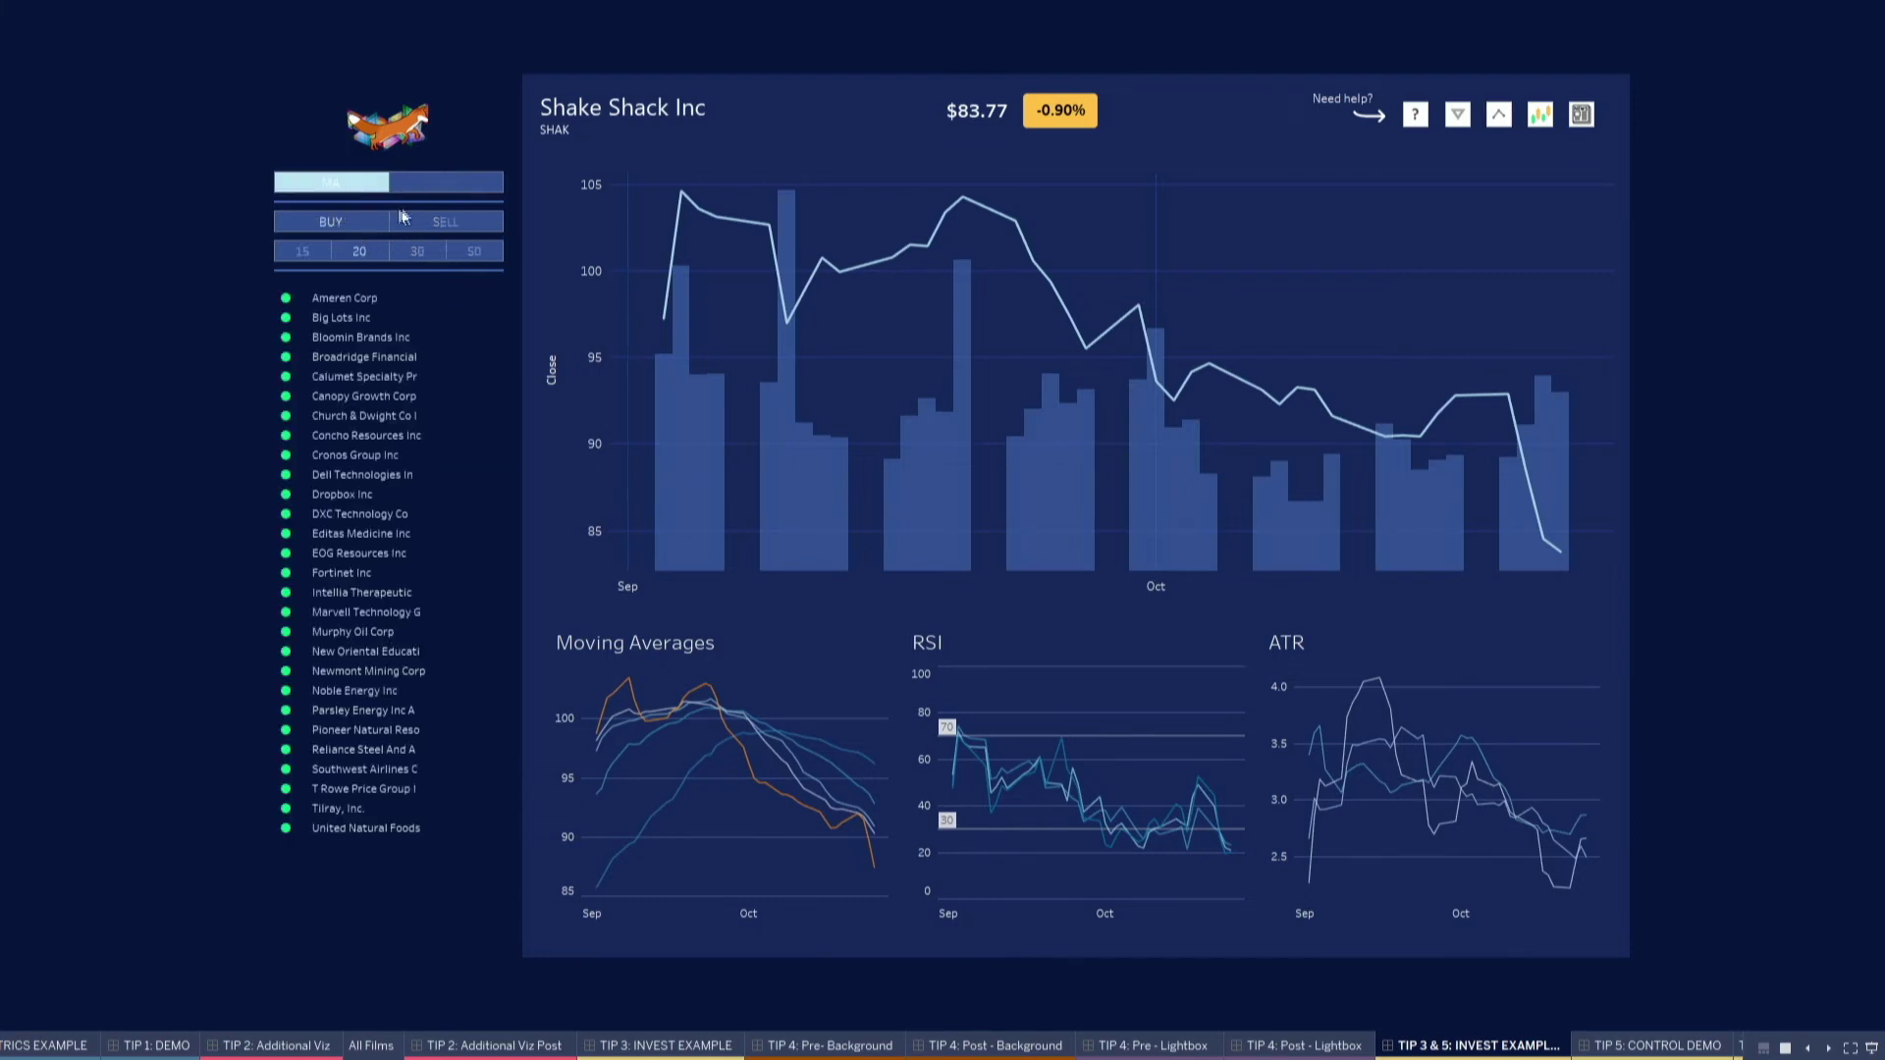
left_click(440, 226)
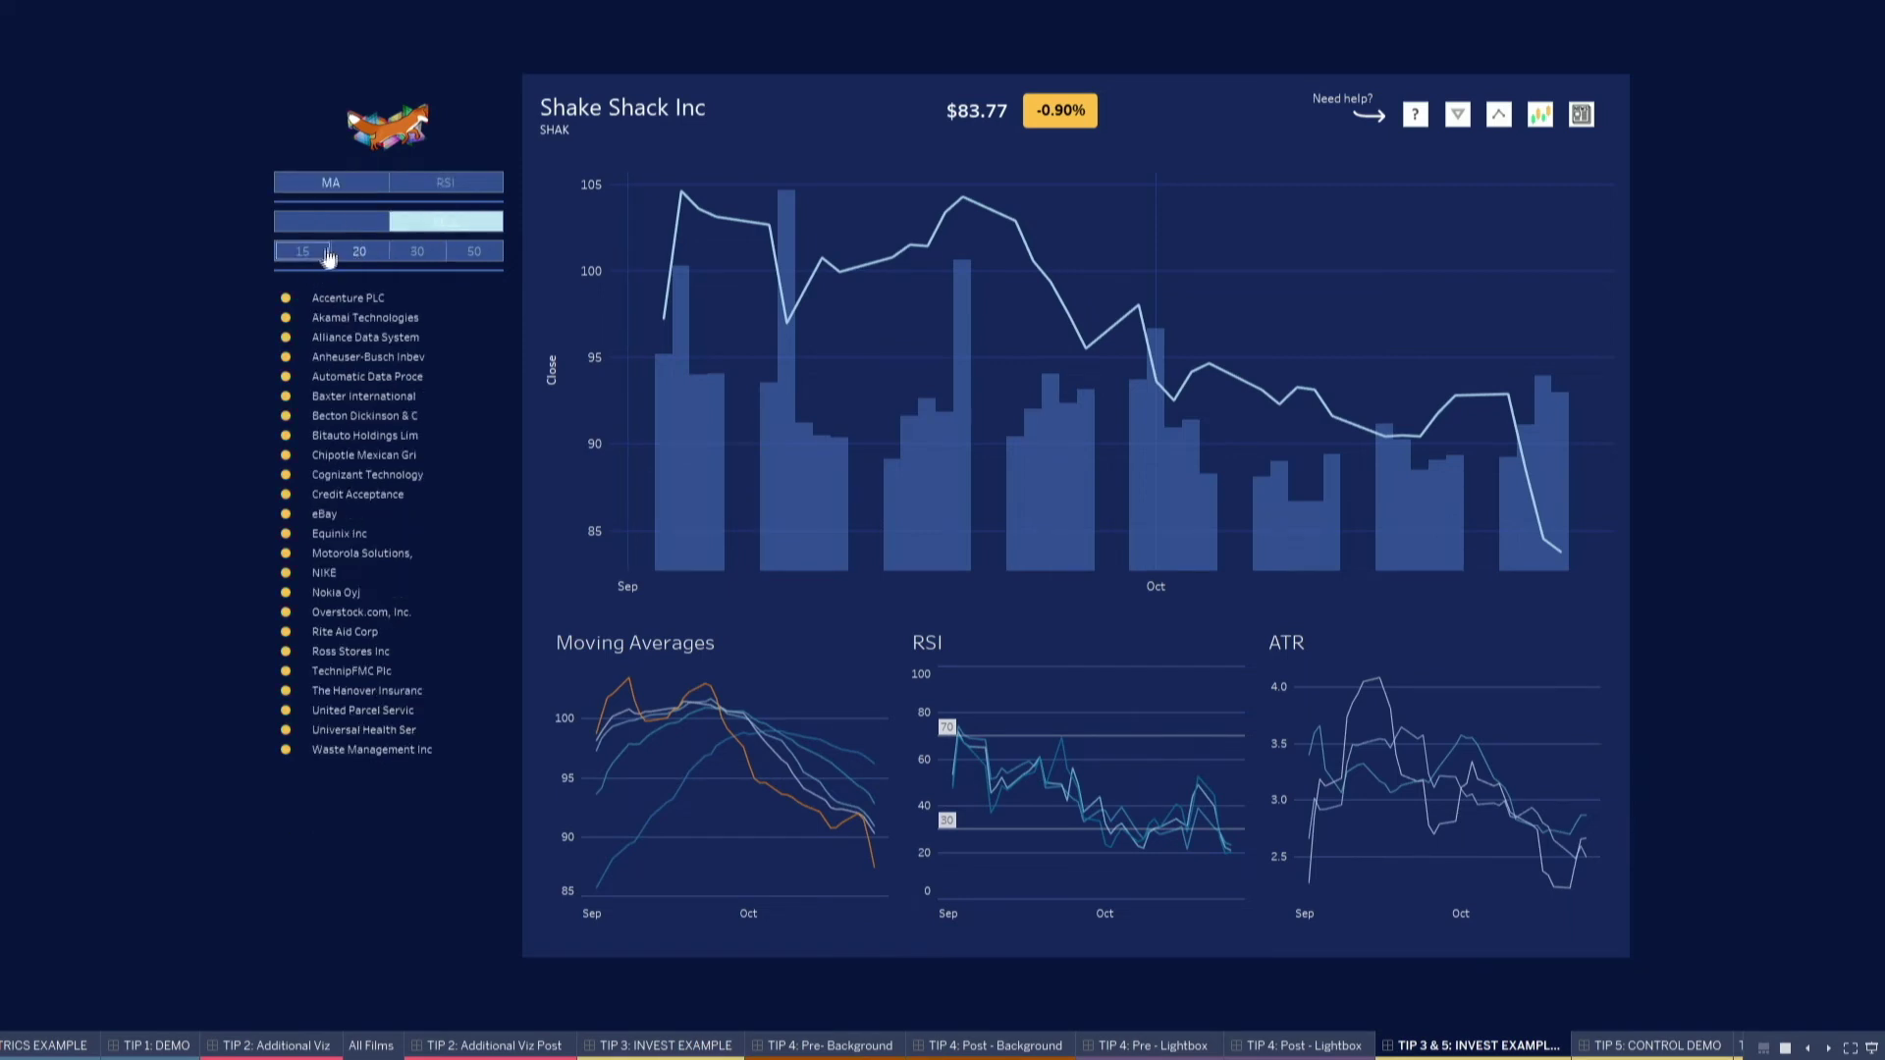
left_click(322, 253)
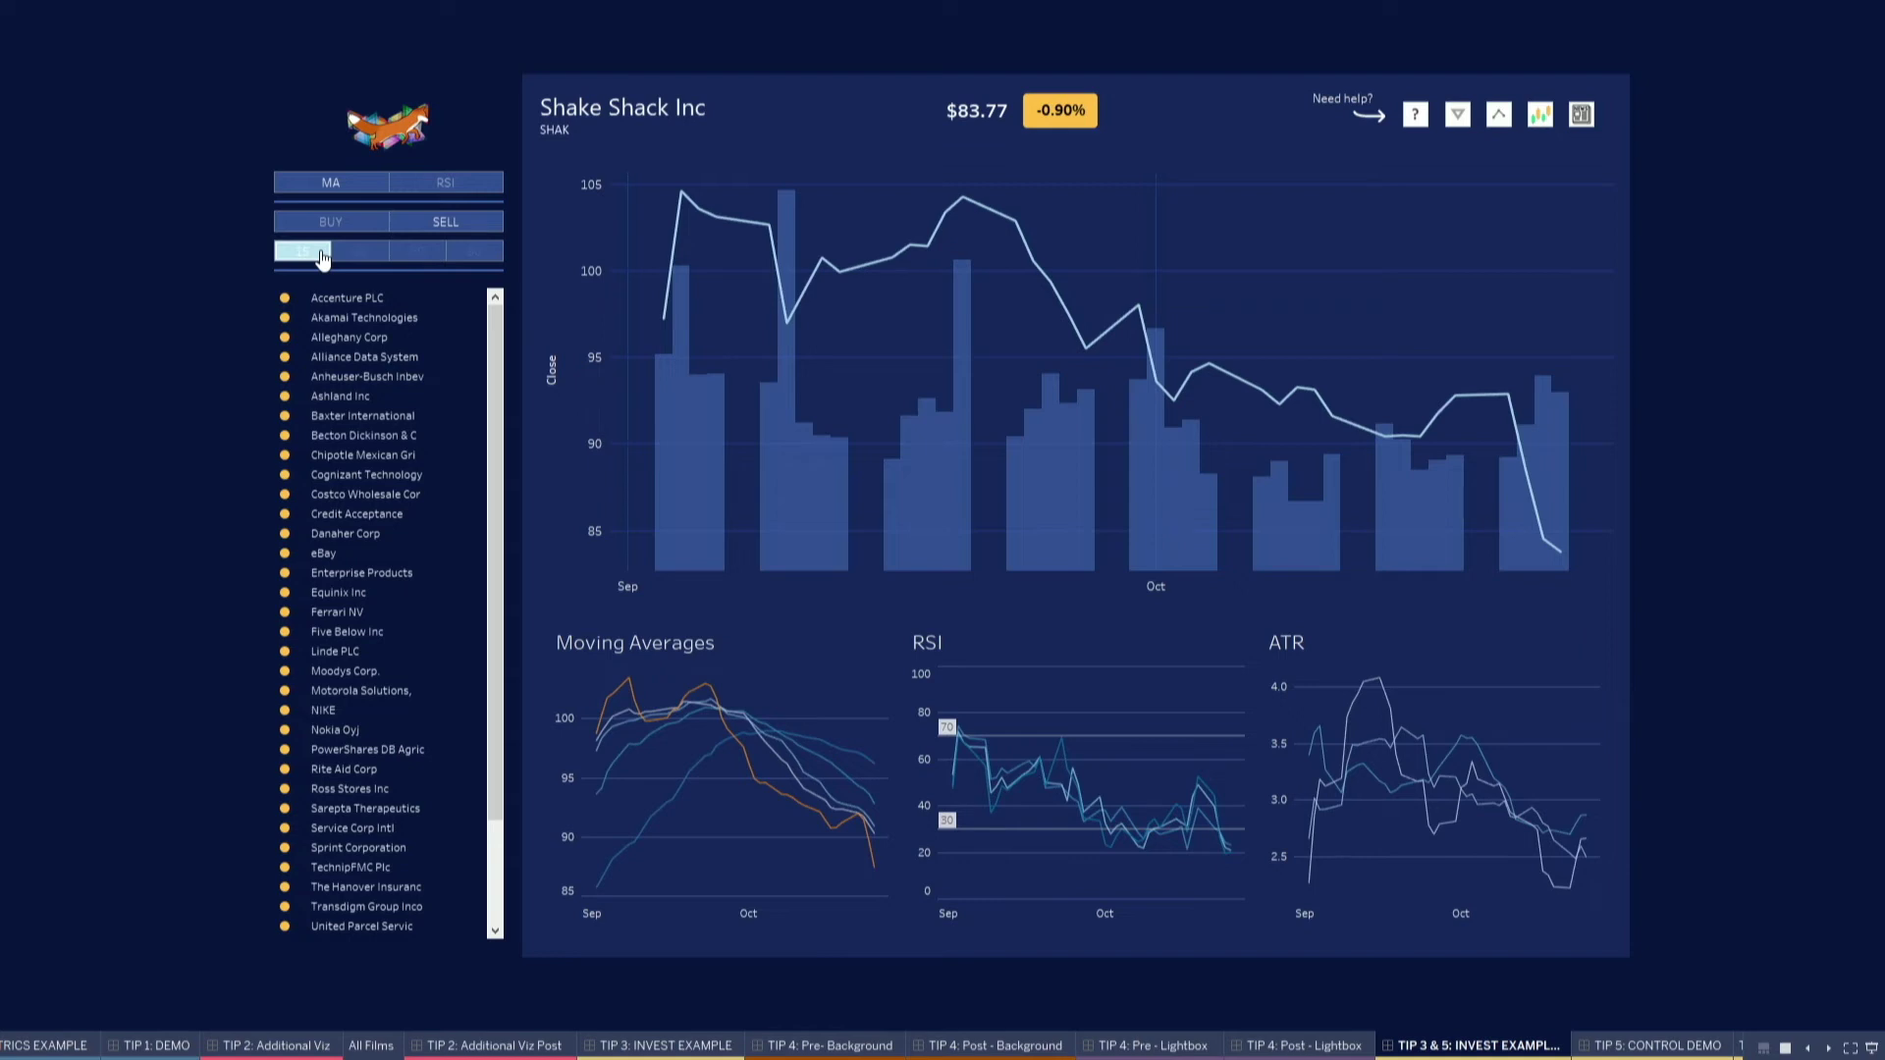
left_click(323, 556)
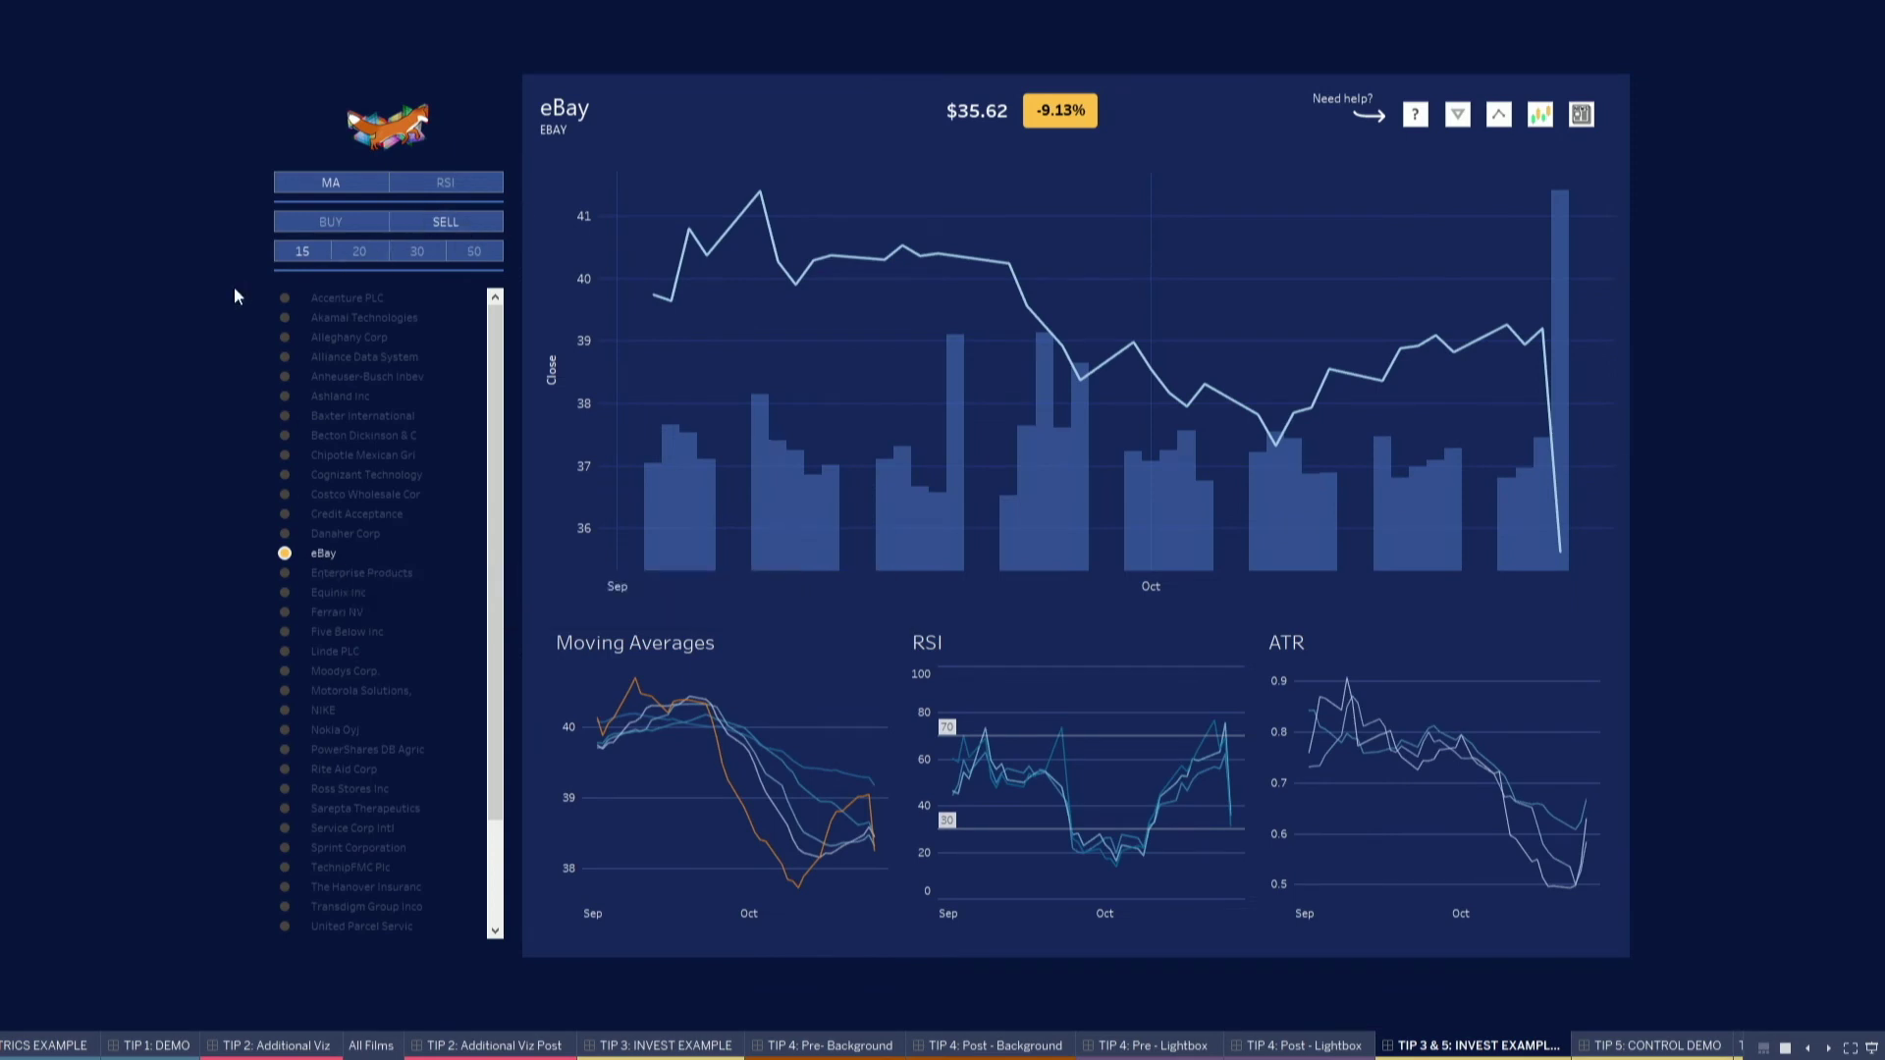
- Leave presentation mode and review the list of actions on the TIP 3 & 5: INVEST EXAMPLE dashboard, making no changes
key("Escape")
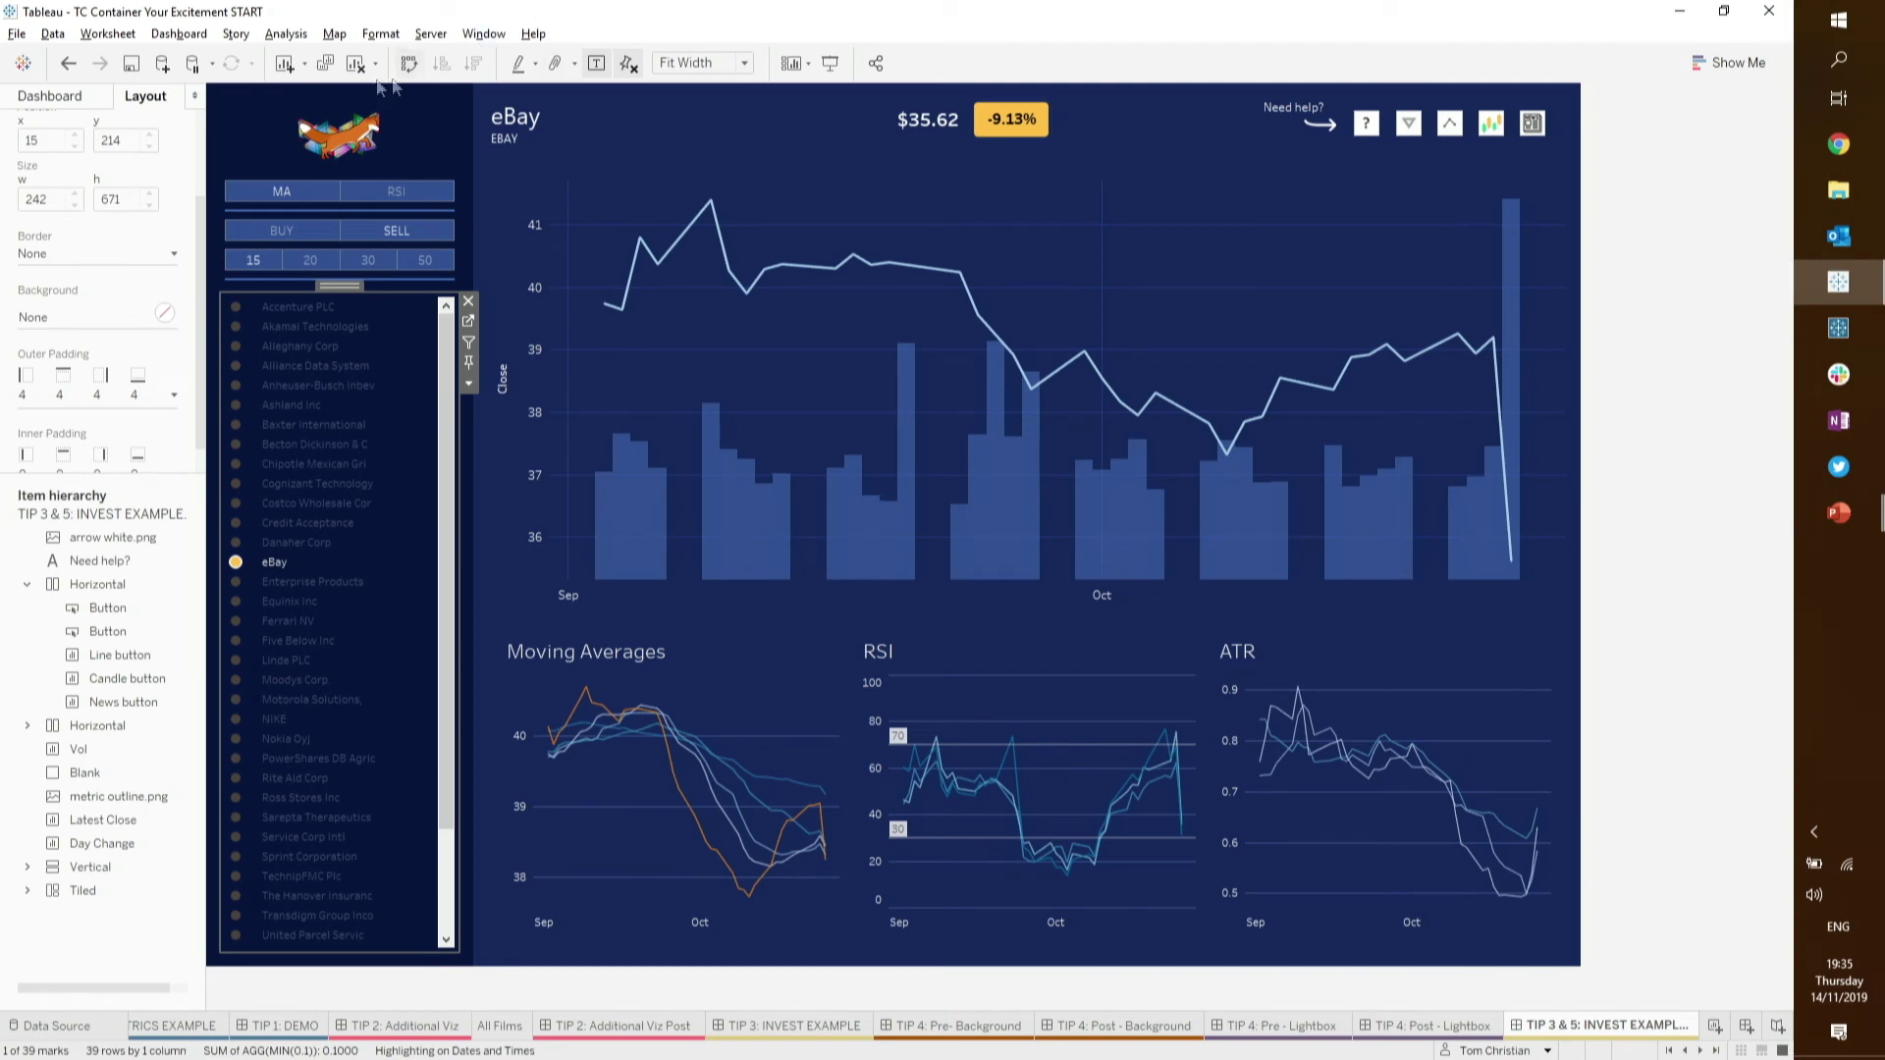
left_click(180, 36)
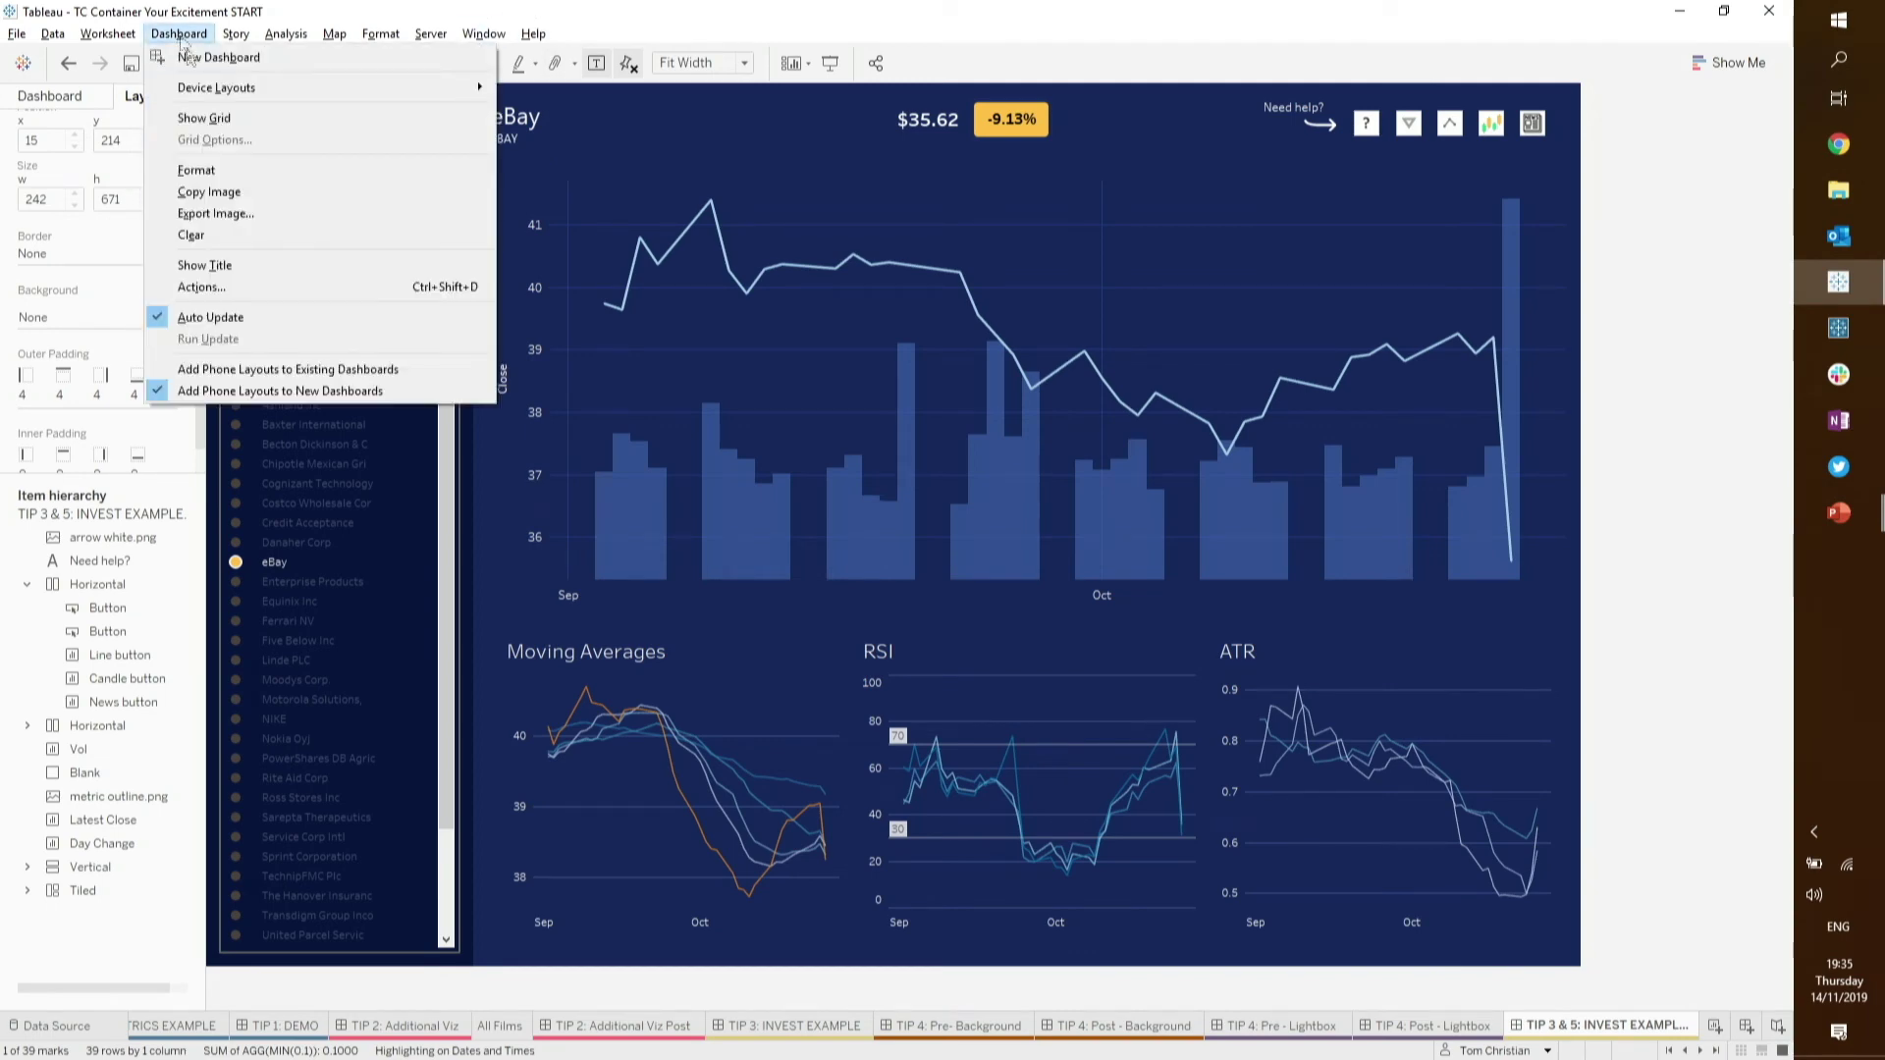
left_click(210, 289)
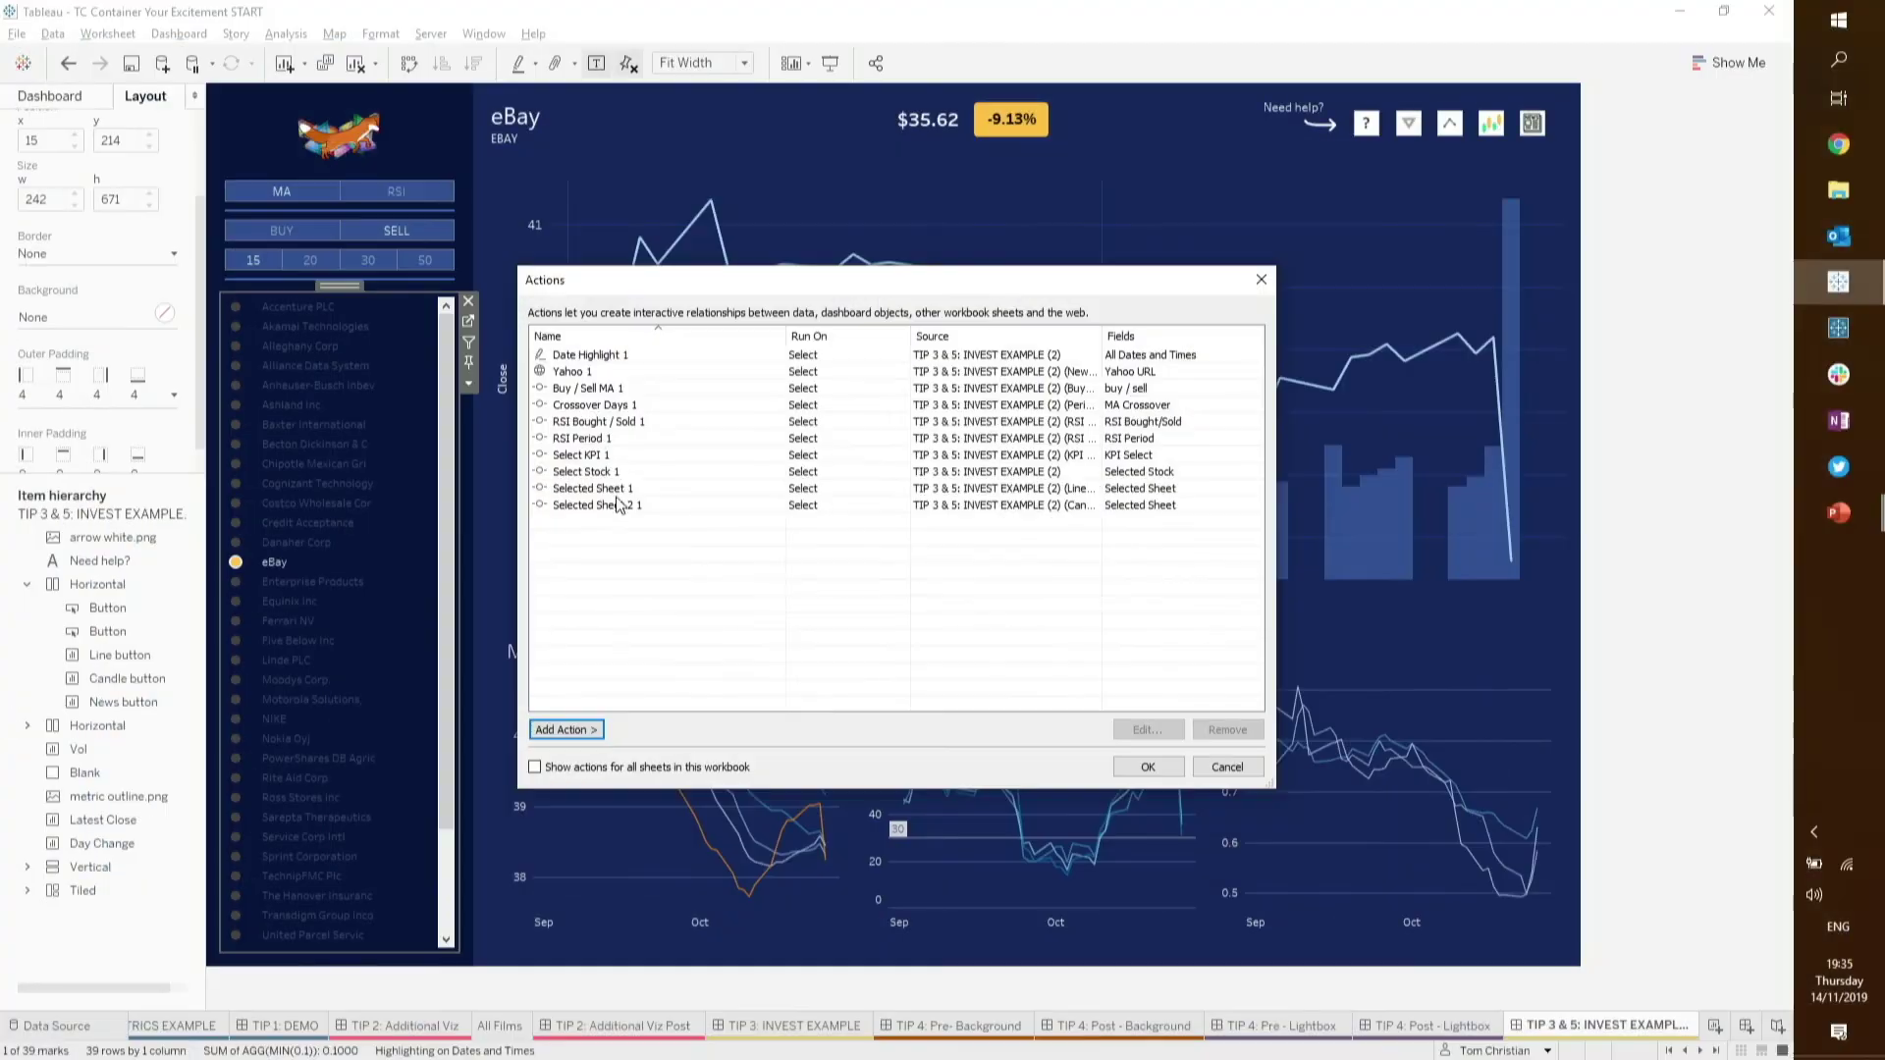
left_click(1217, 767)
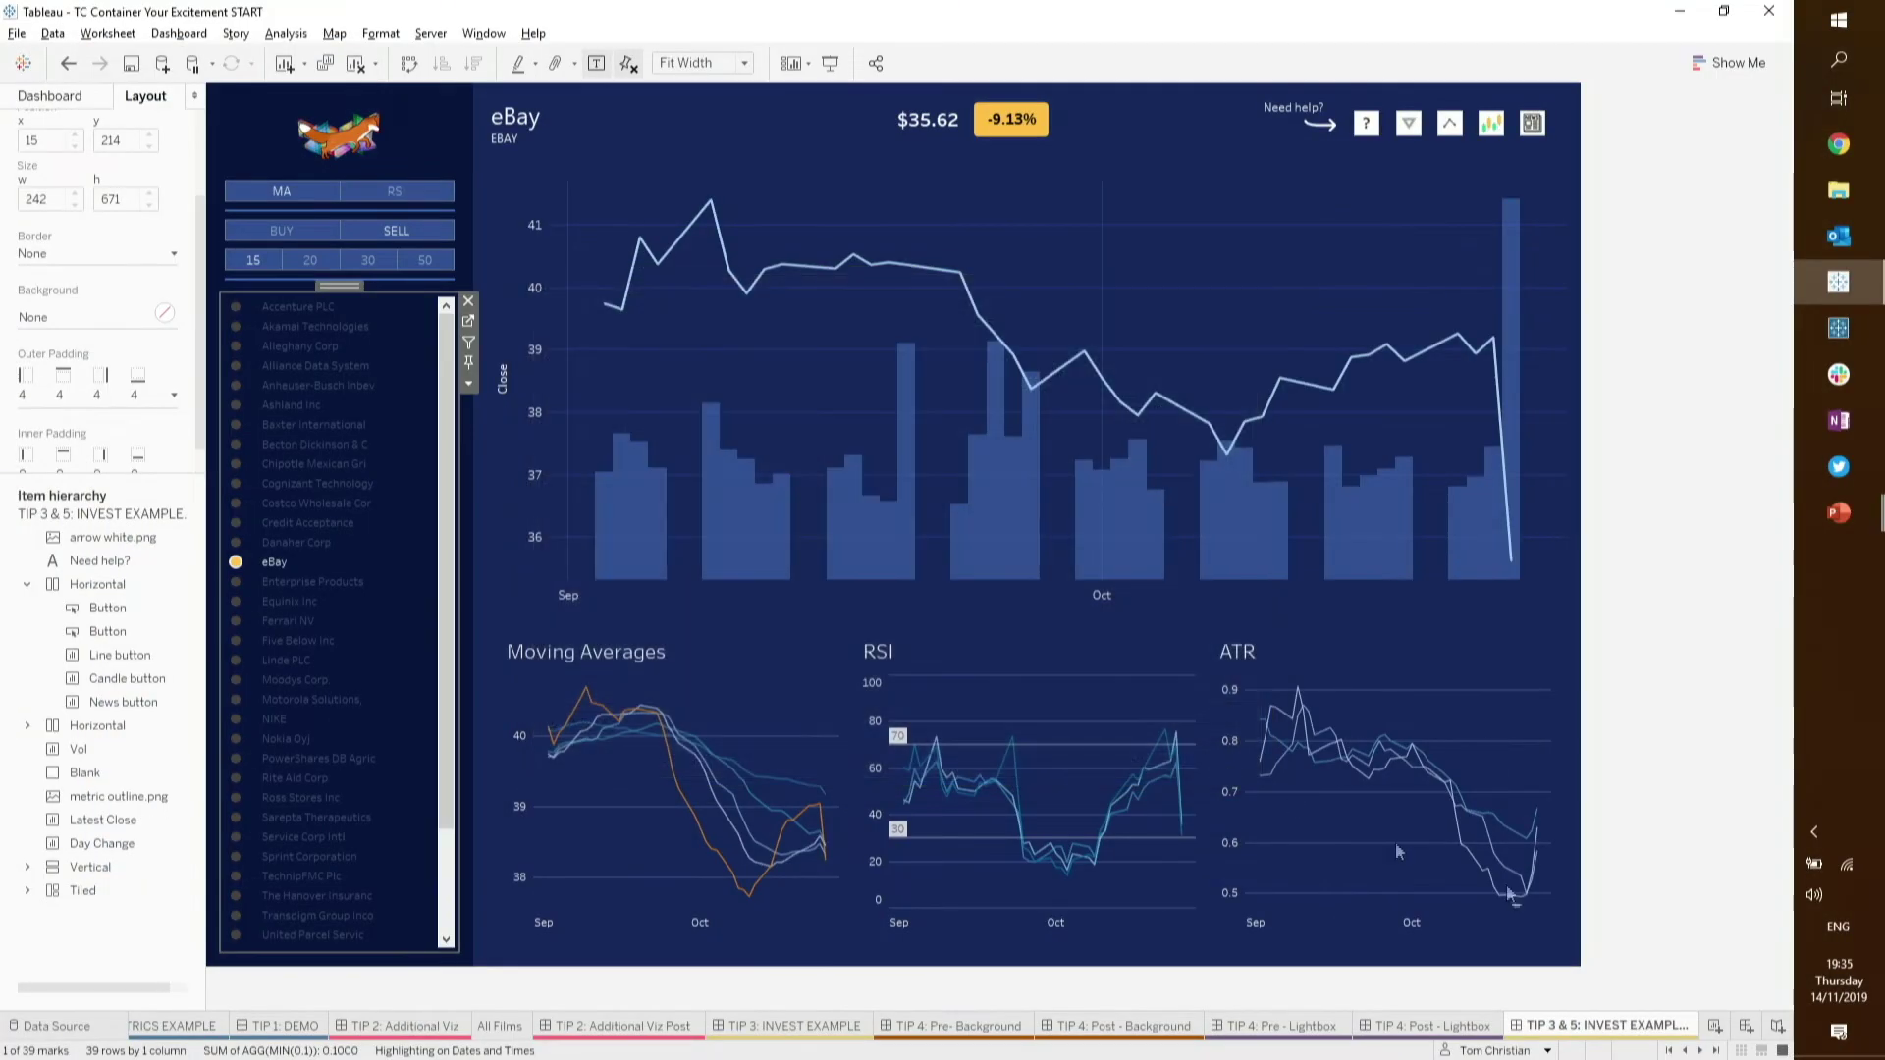
- Go to the TIP 5: CONTROL DEMO dashboard and open the worksheet behind its PICK YOUR COLOUR control
left_click(1703, 1051)
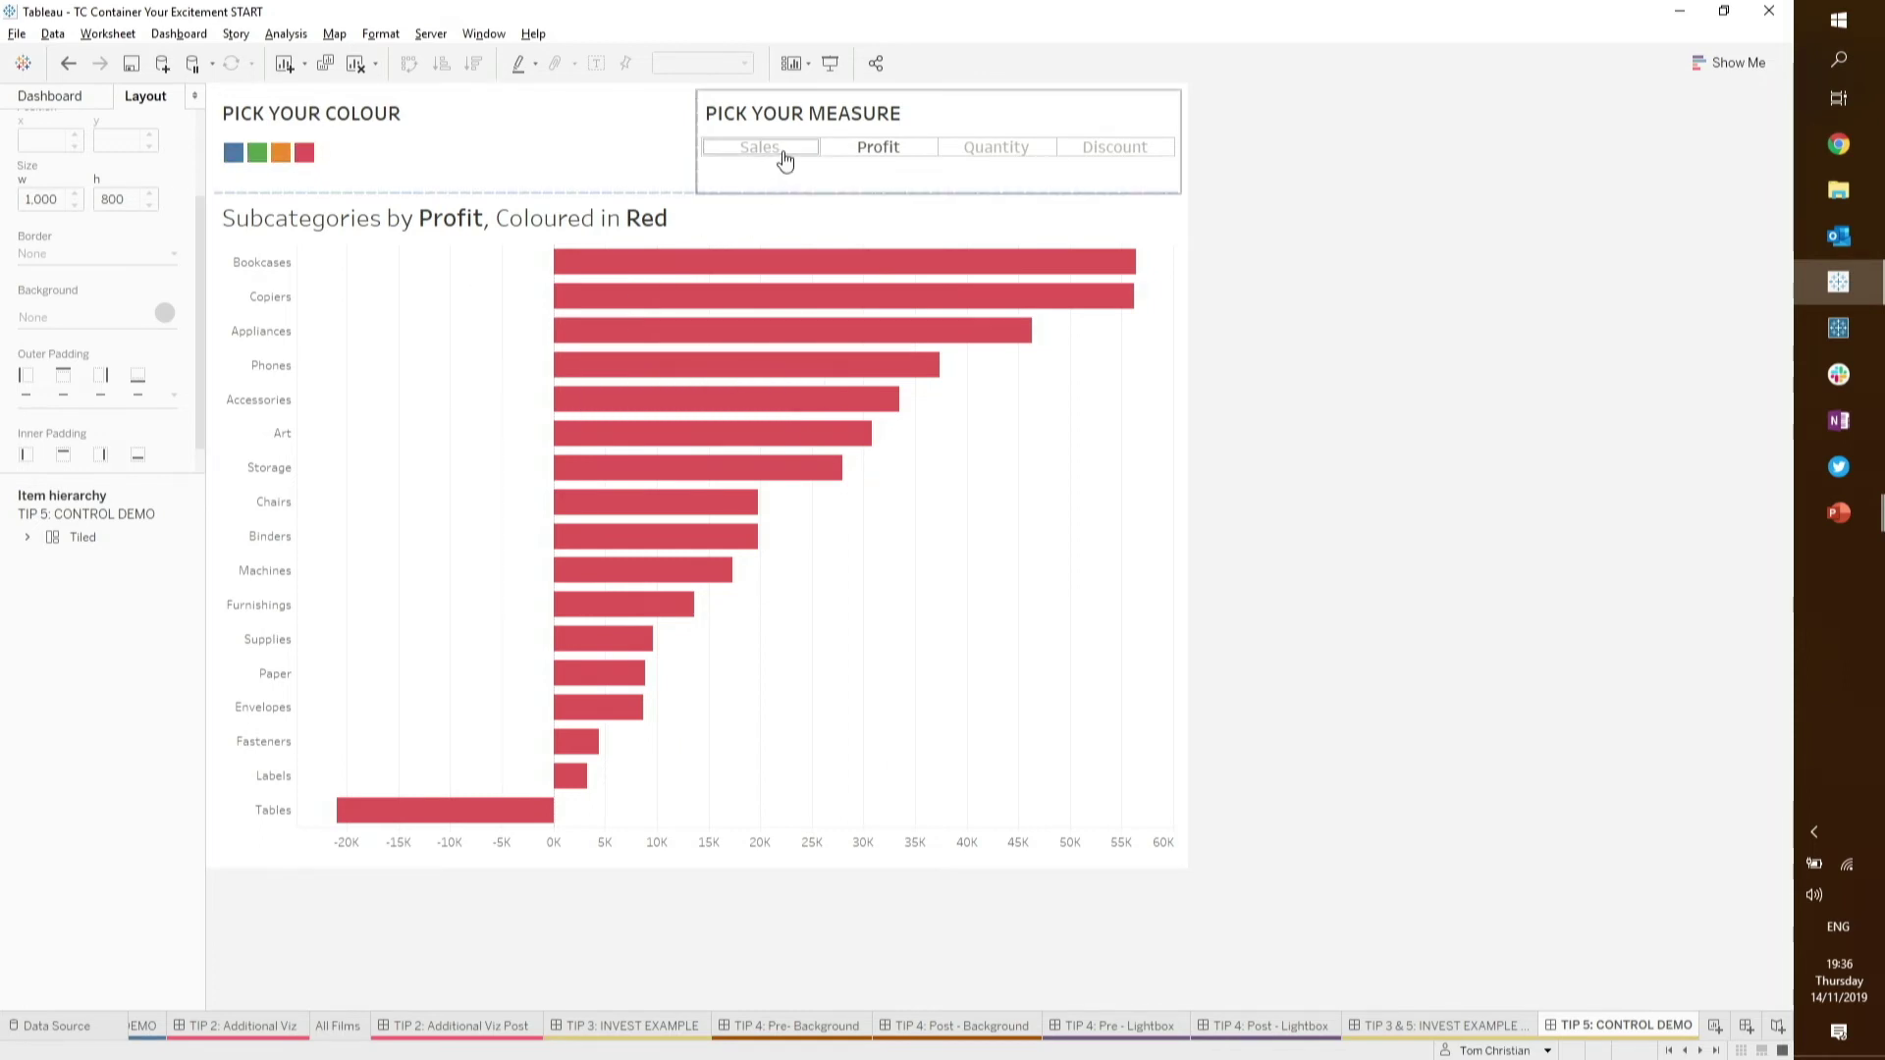
left_click(592, 157)
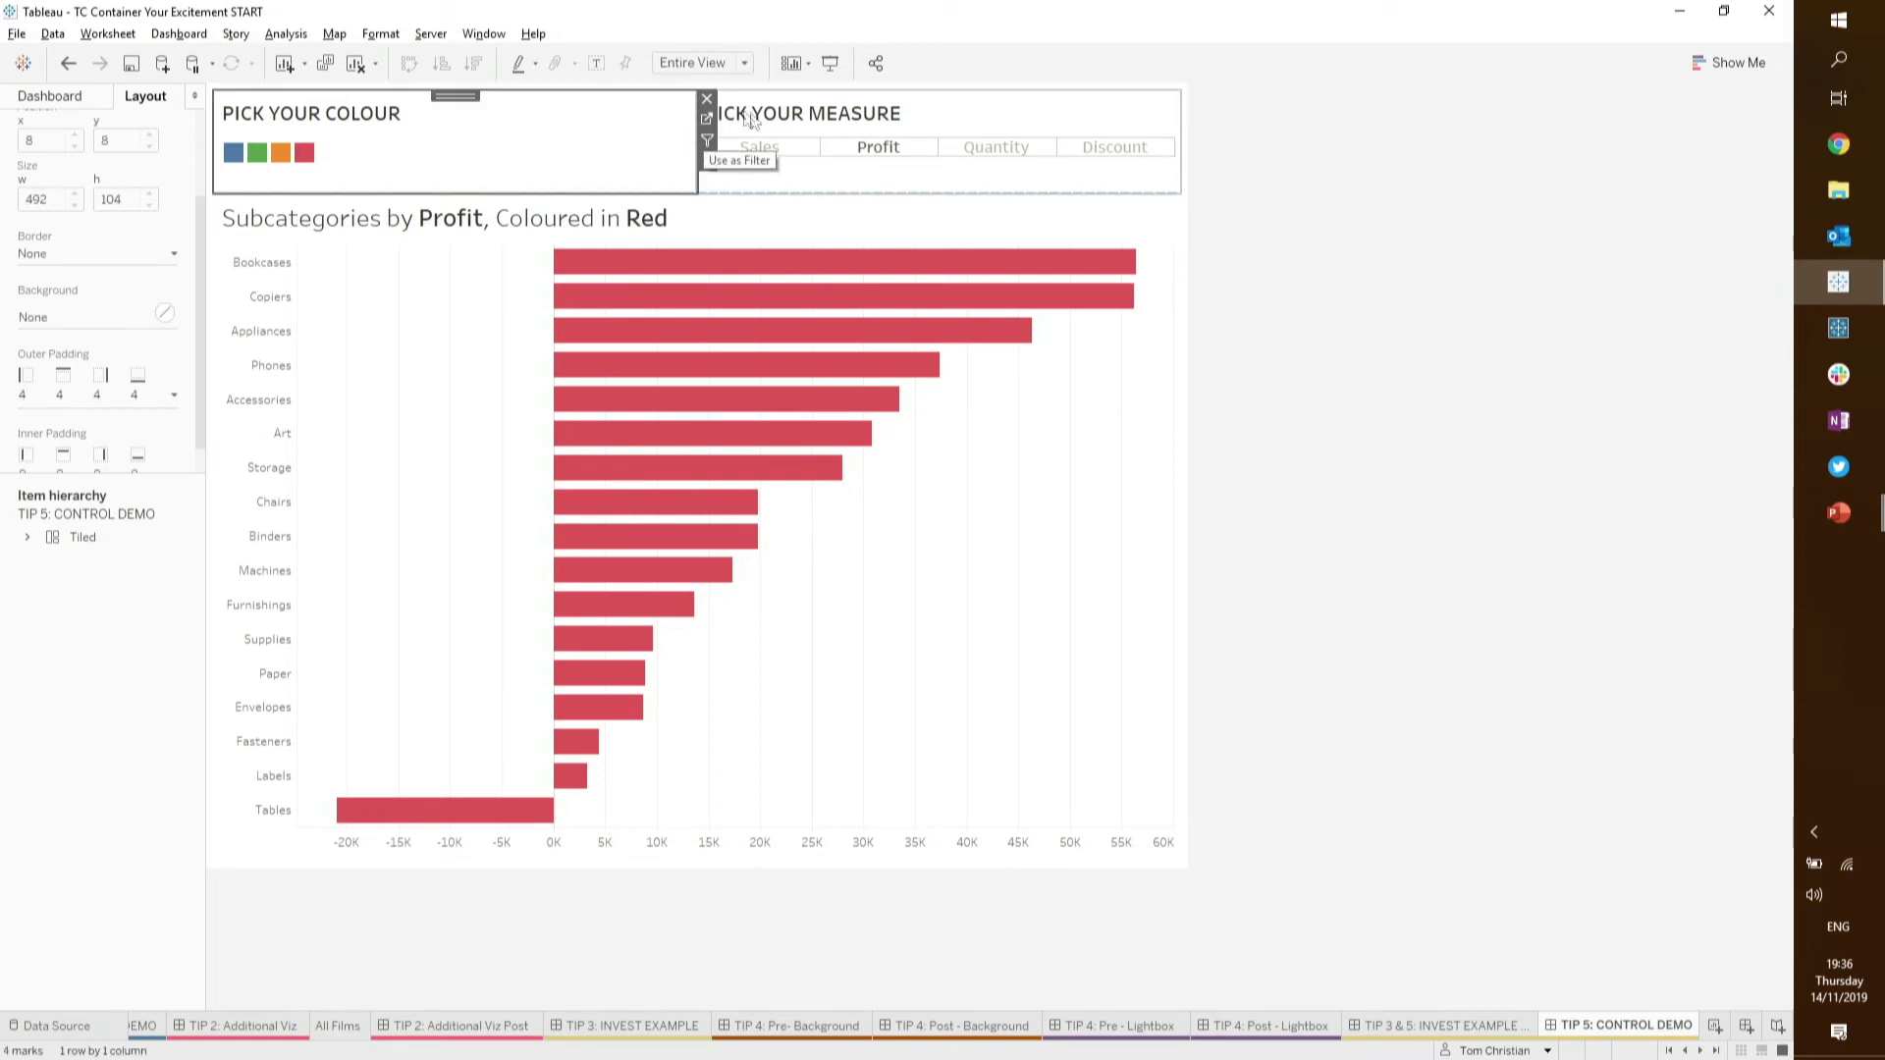
left_click(707, 118)
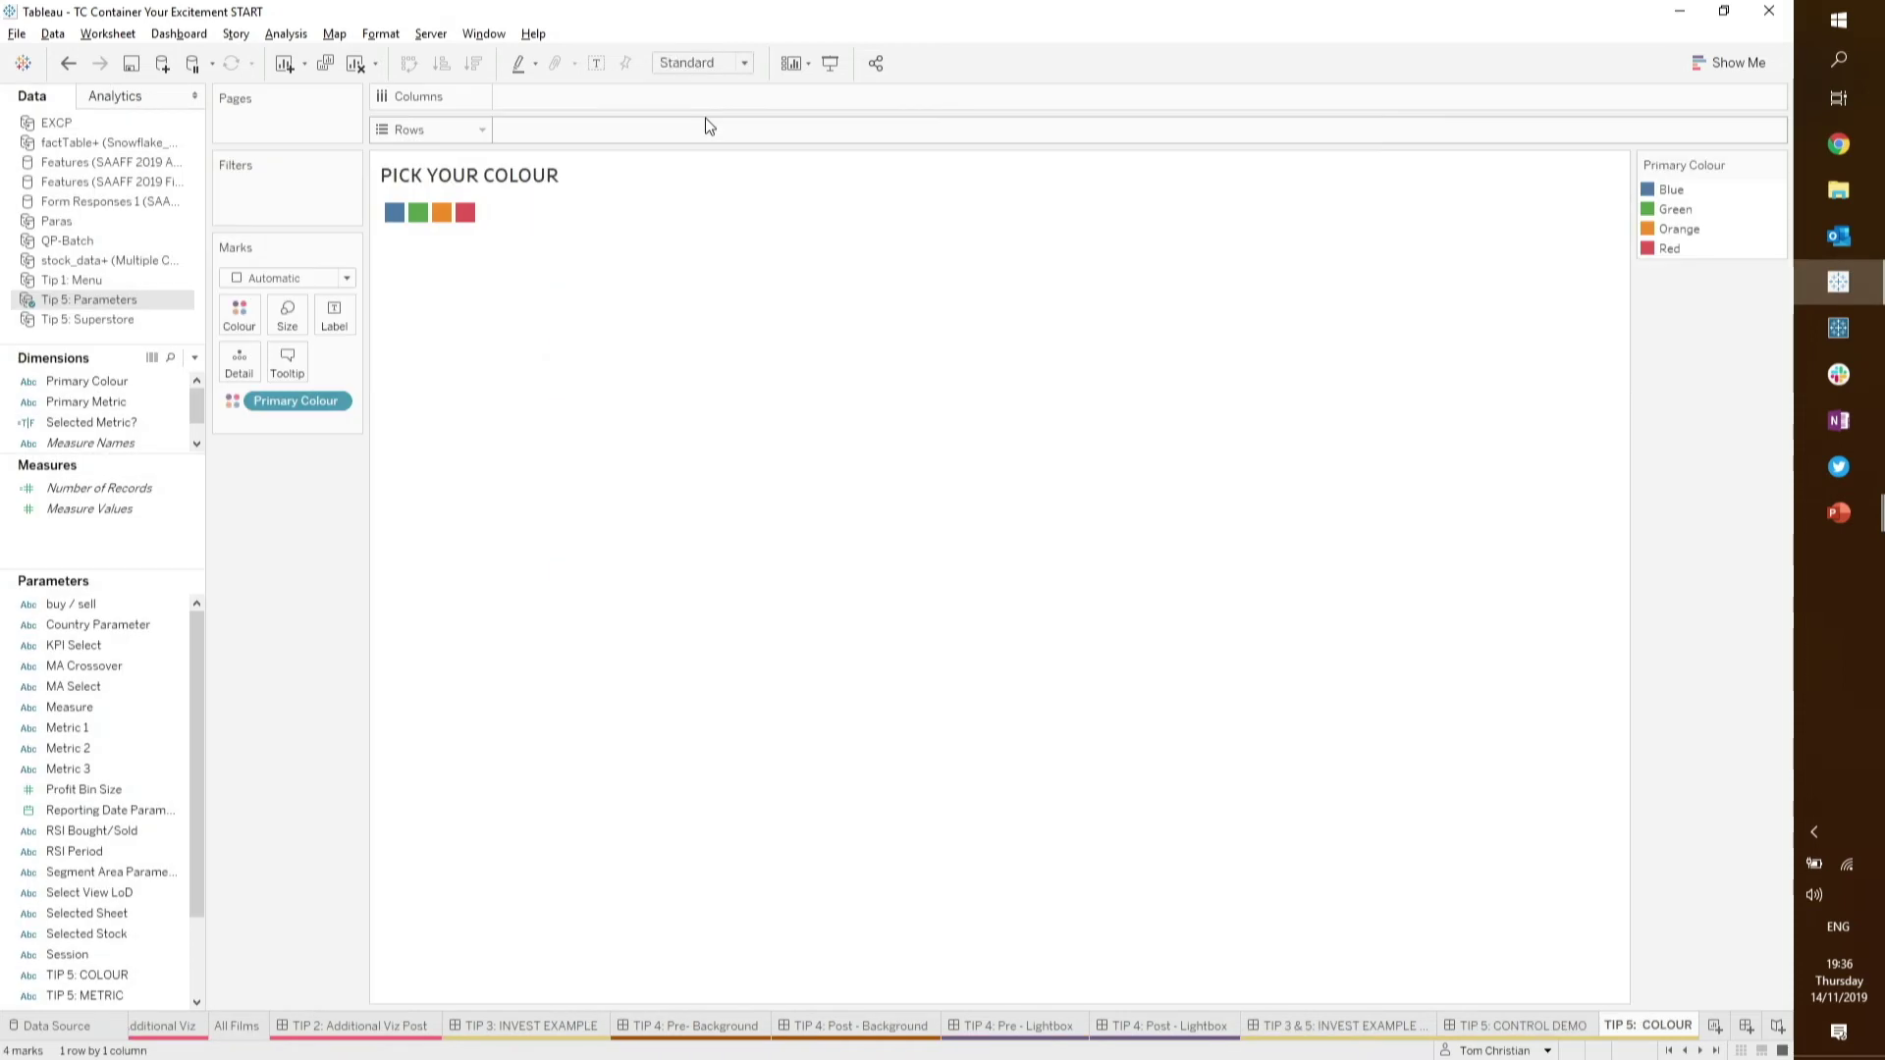
- Examine the Primary Colour, Primary Metric and Selected Metric? columns in the Tip 5: Parameters data source and return to the TIP 5: COLOUR sheet
right_click(140, 303)
left_click(728, 281)
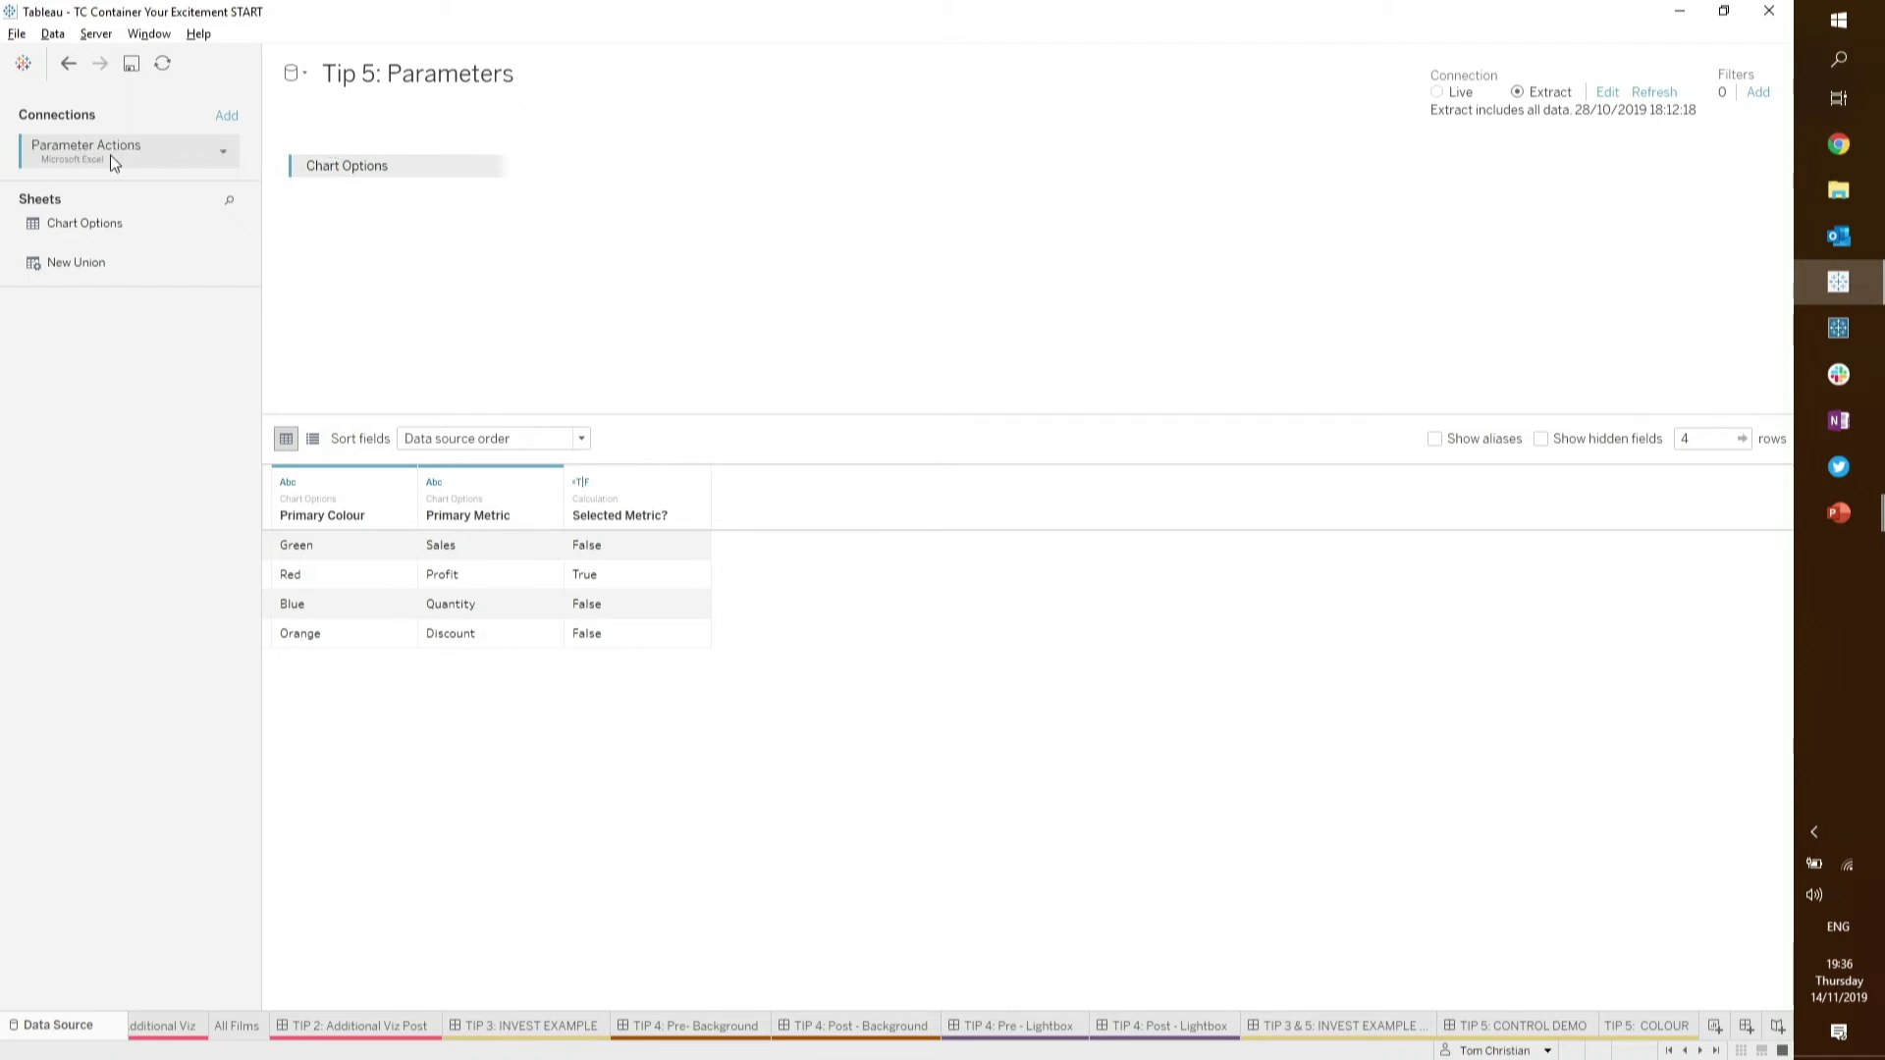
left_click_drag(355, 546, 344, 622)
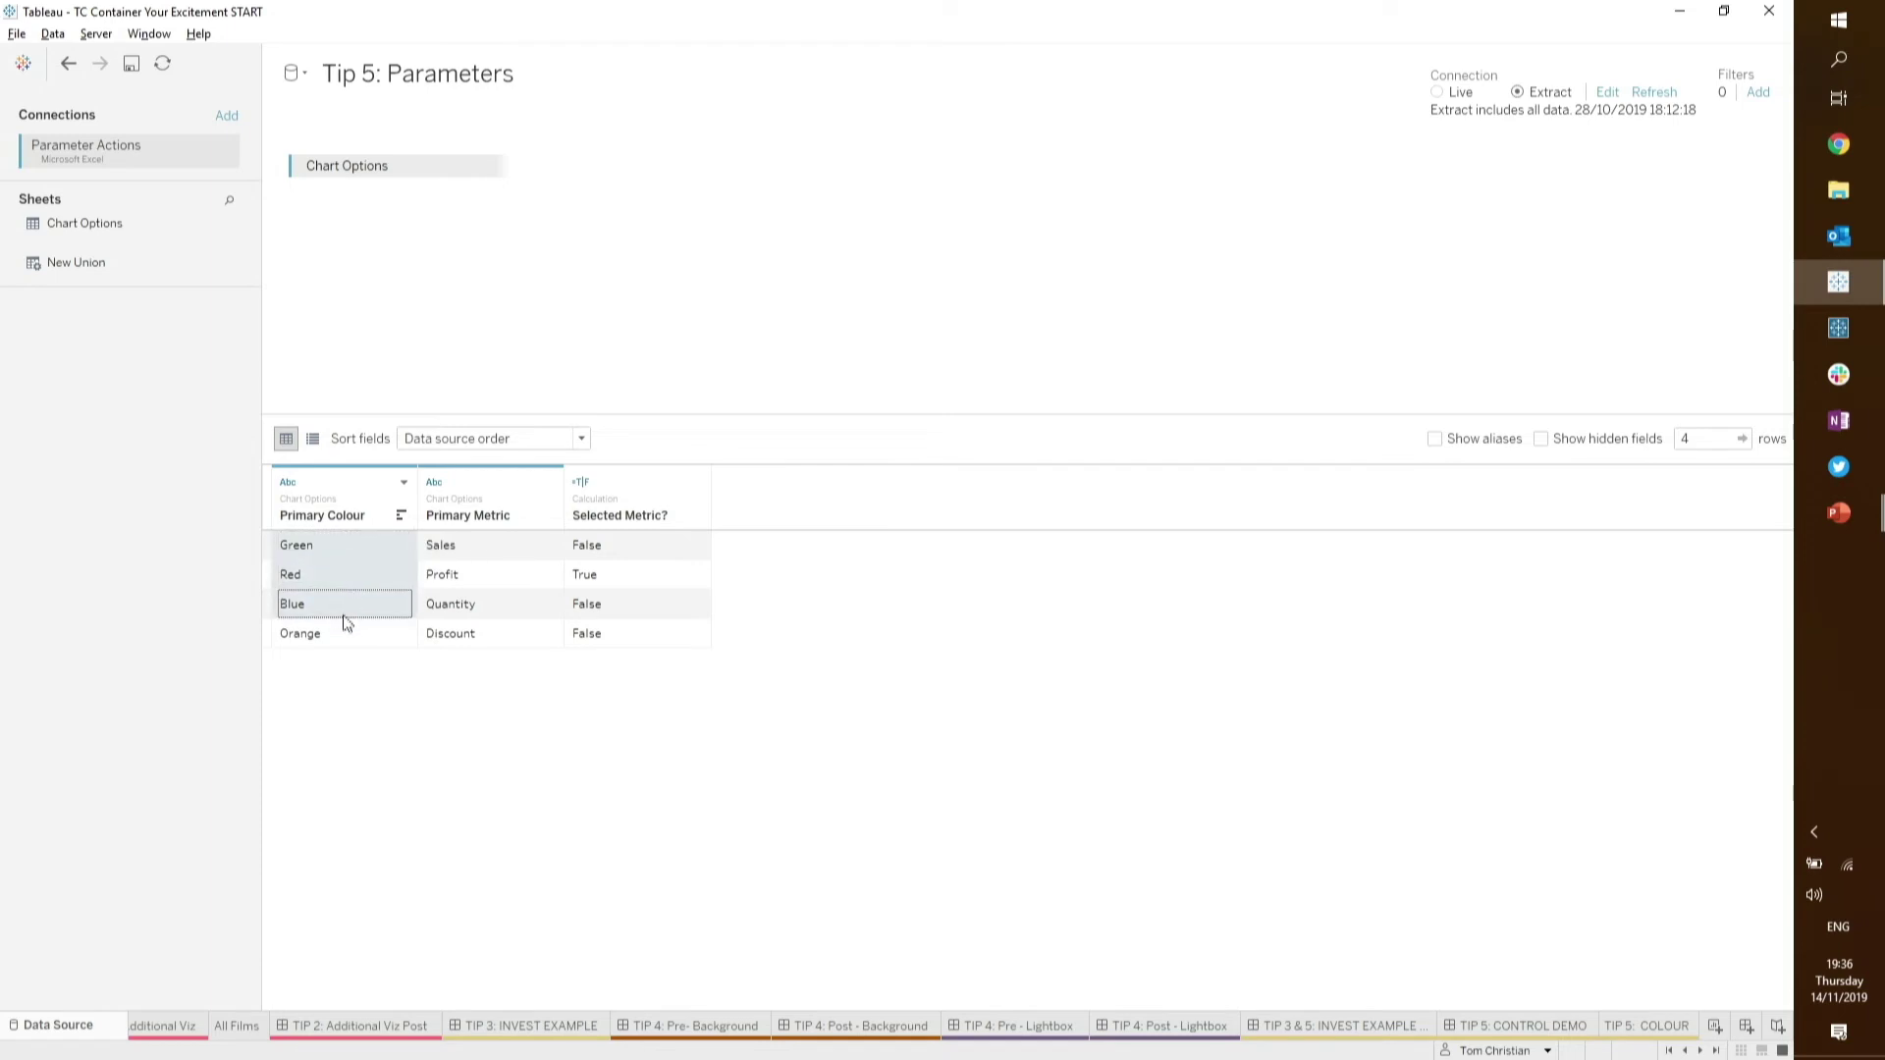
left_click_drag(505, 556, 496, 615)
left_click(593, 583)
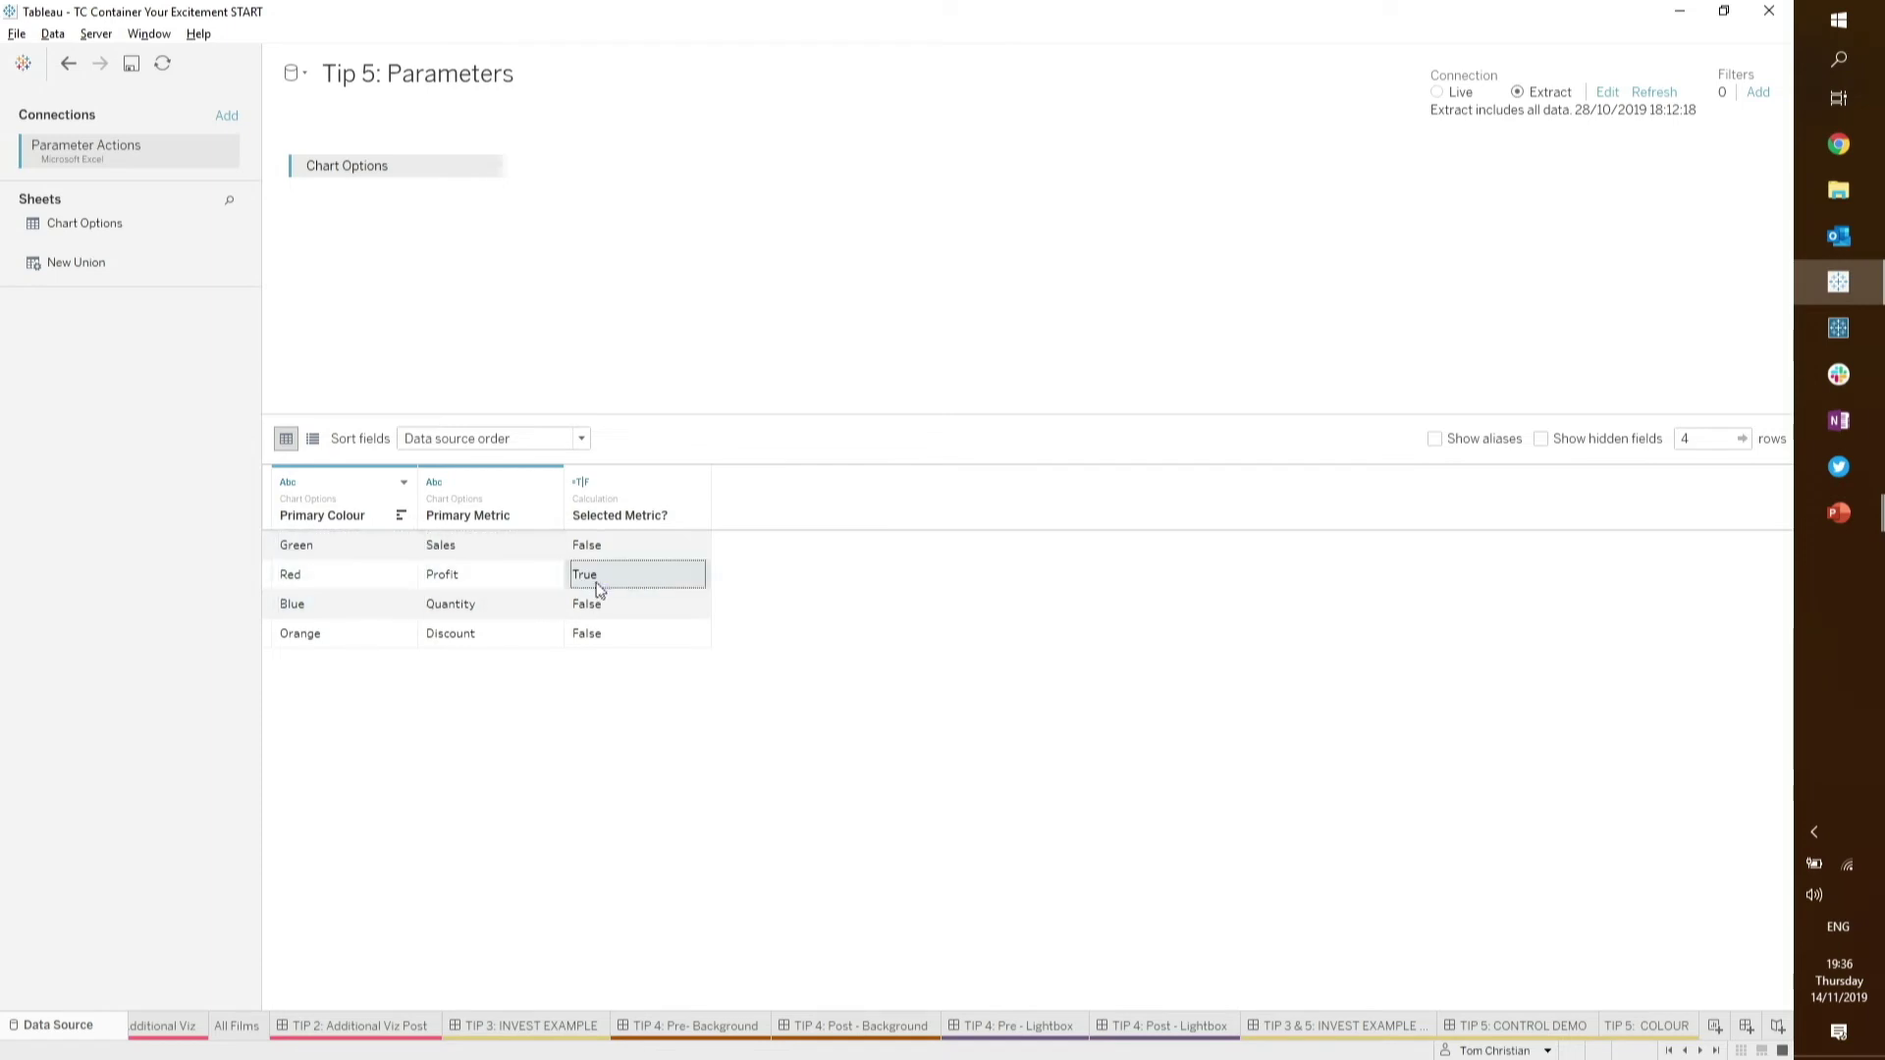
left_click_drag(357, 562, 336, 634)
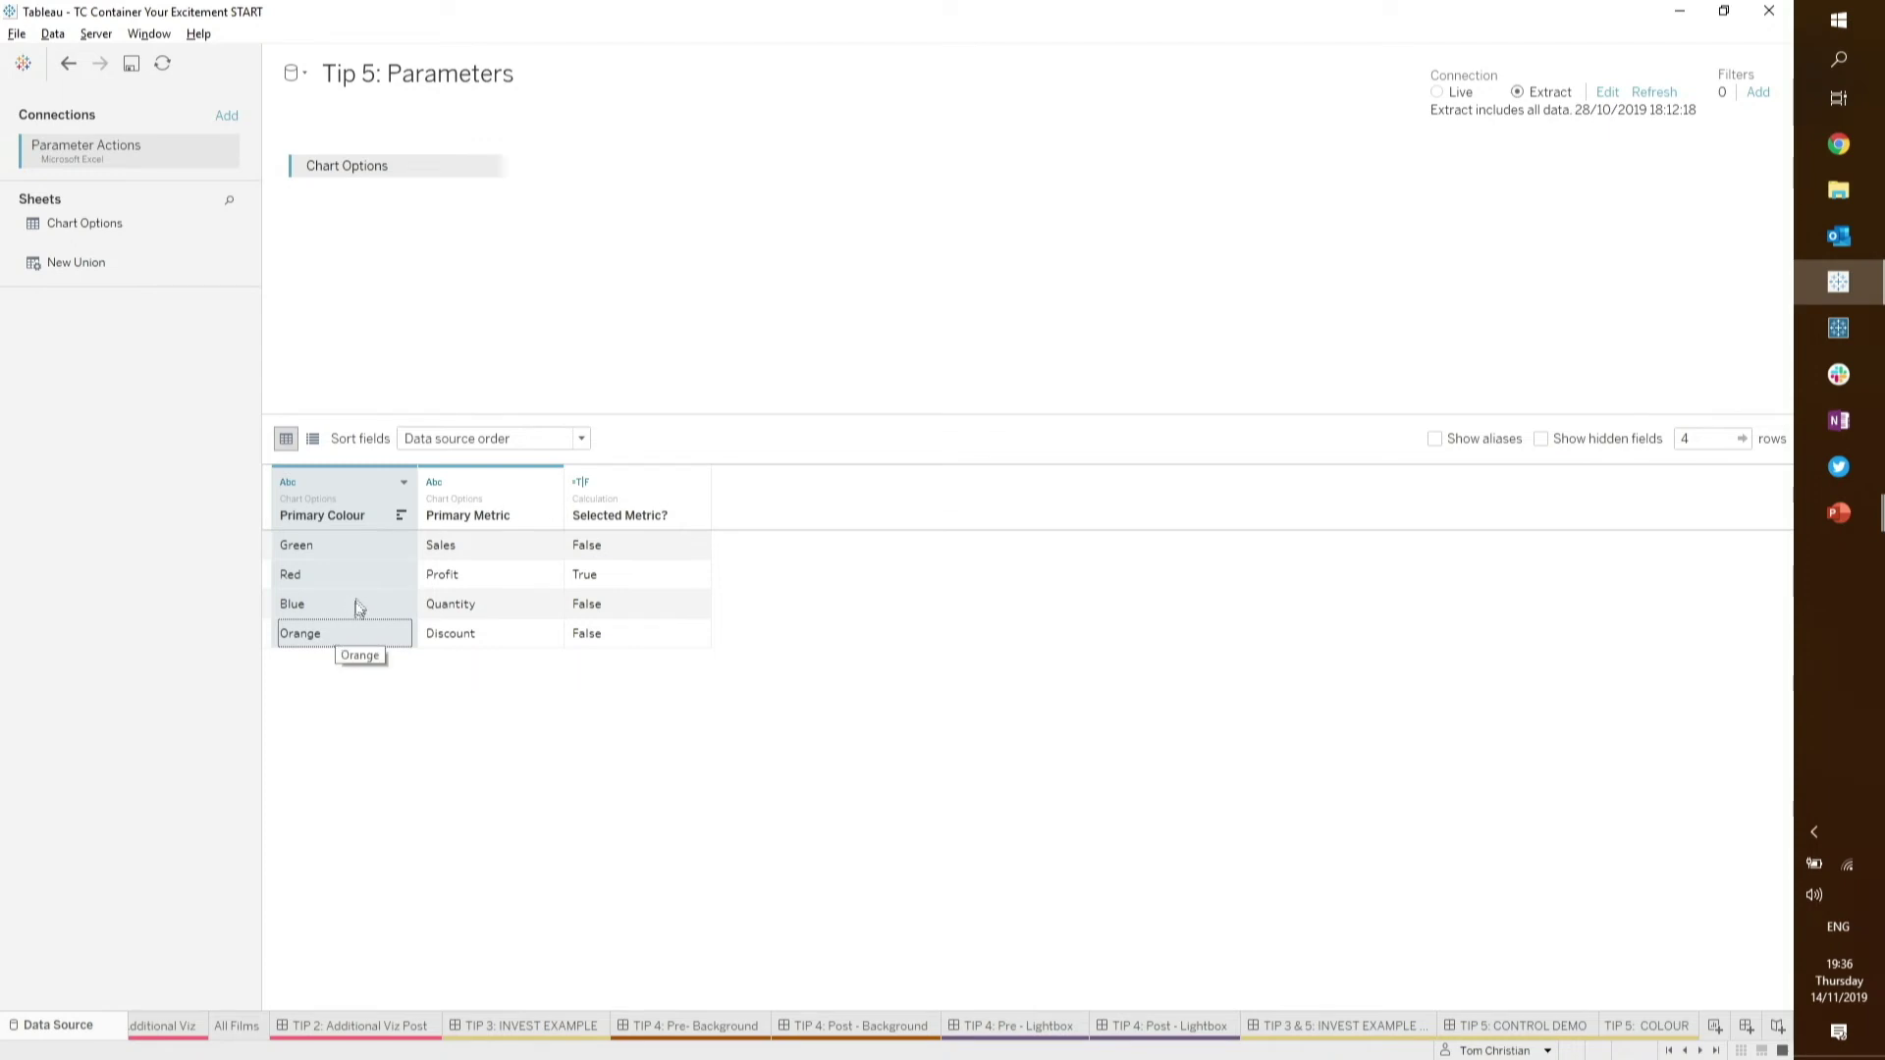
left_click_drag(467, 575, 465, 636)
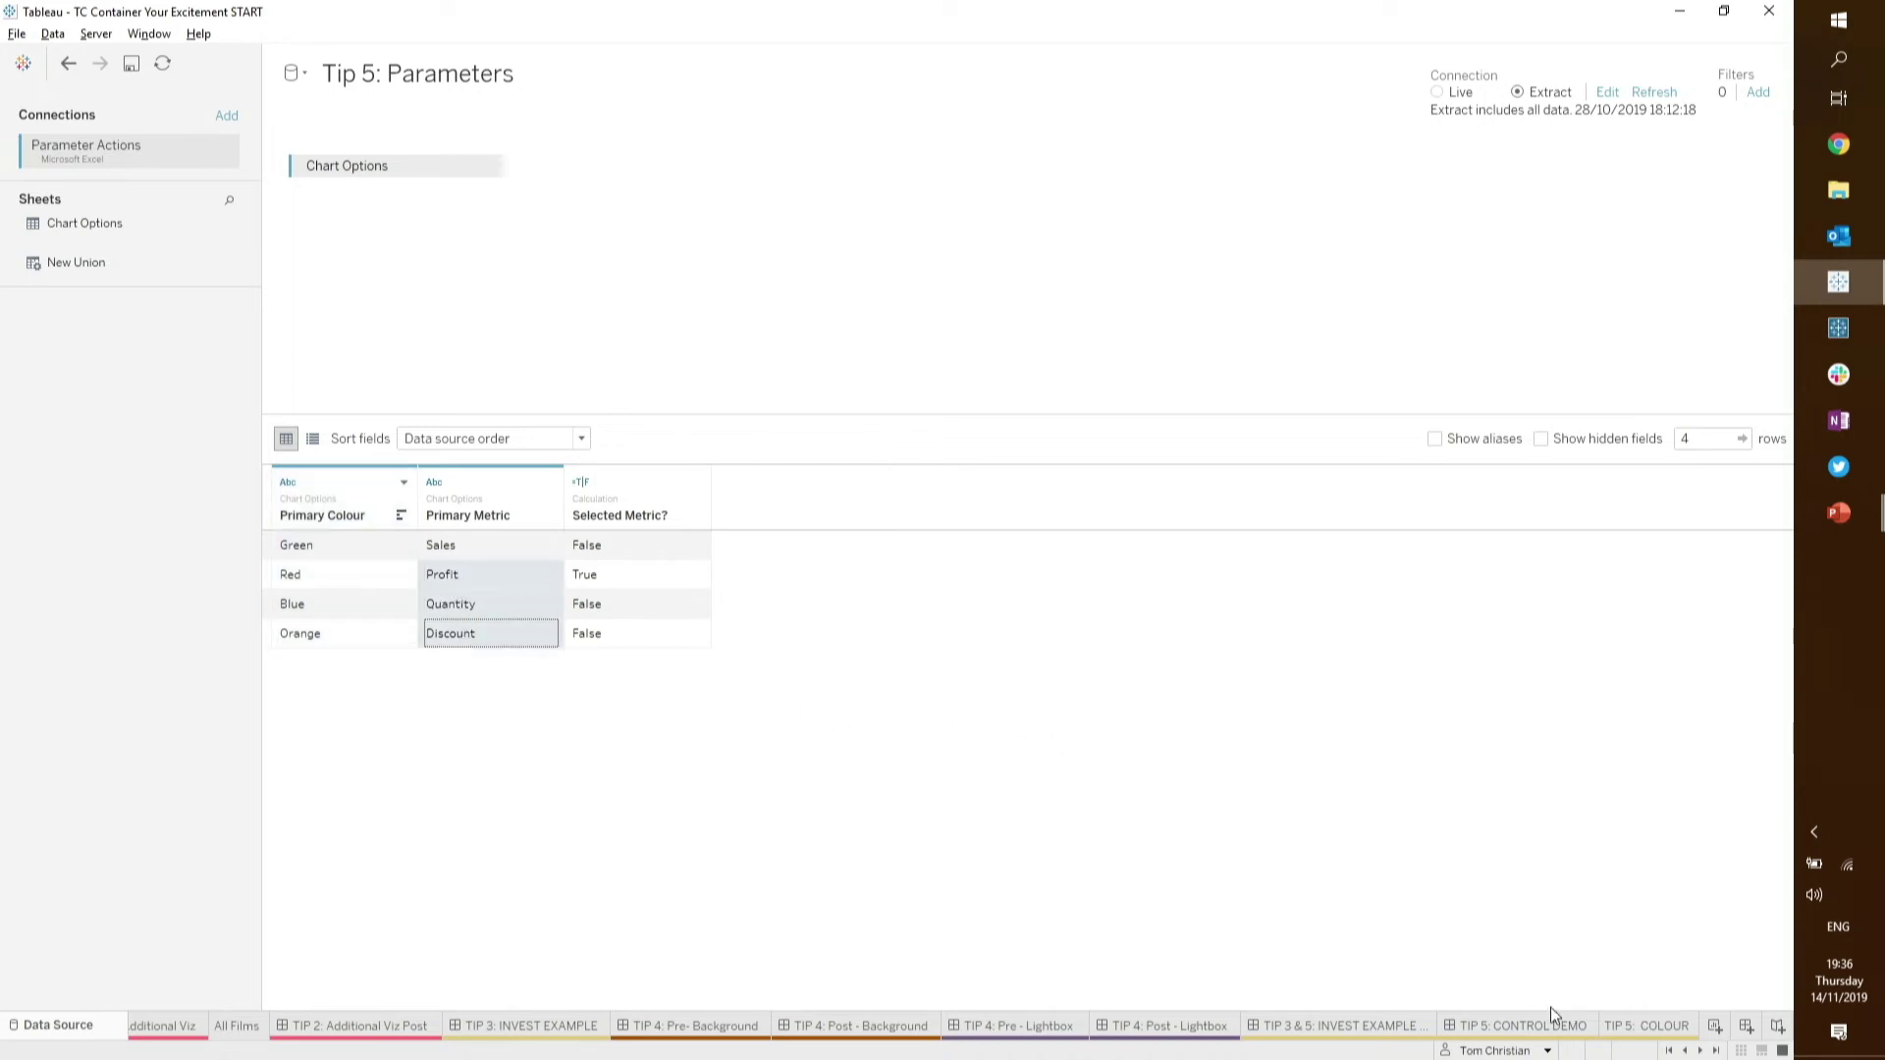
left_click(1640, 1025)
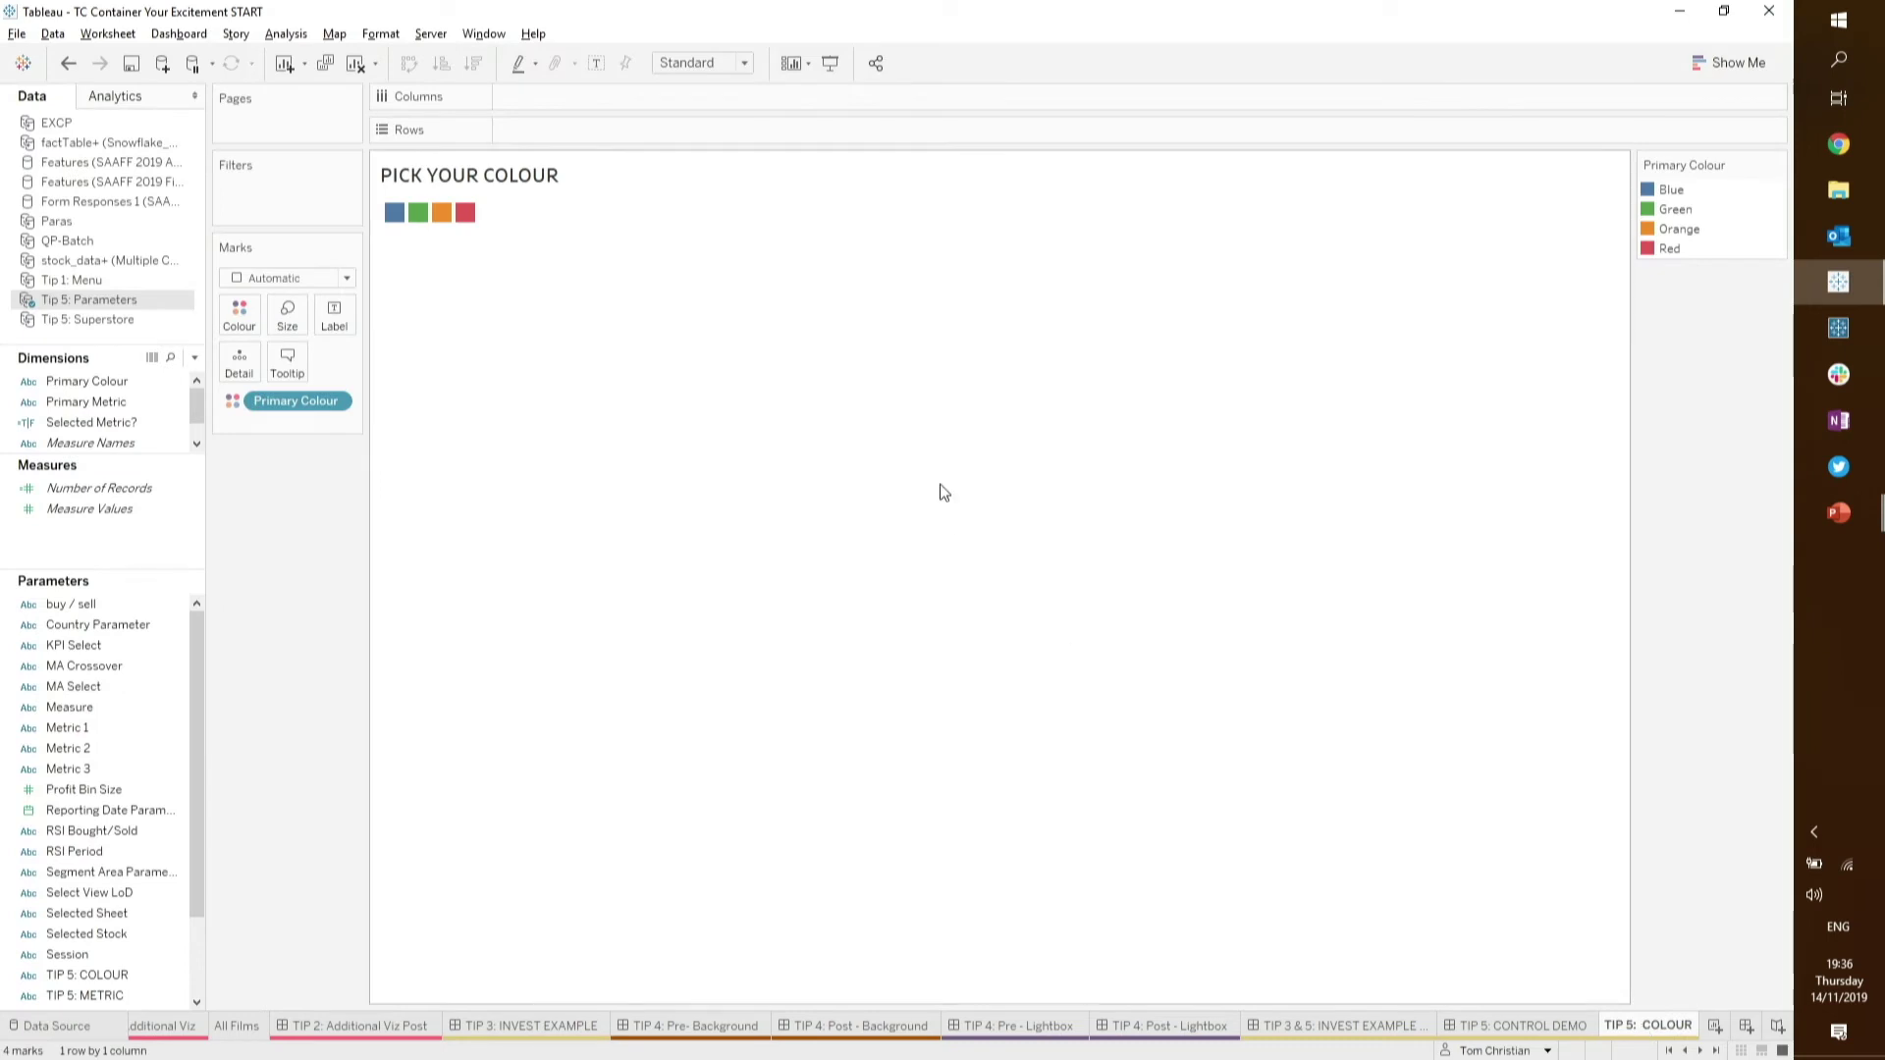
- Open the TIP 5: METRIC sheet and examine the formula of the Selected Metric? calculated field, leaving it unedited
left_click(1702, 1051)
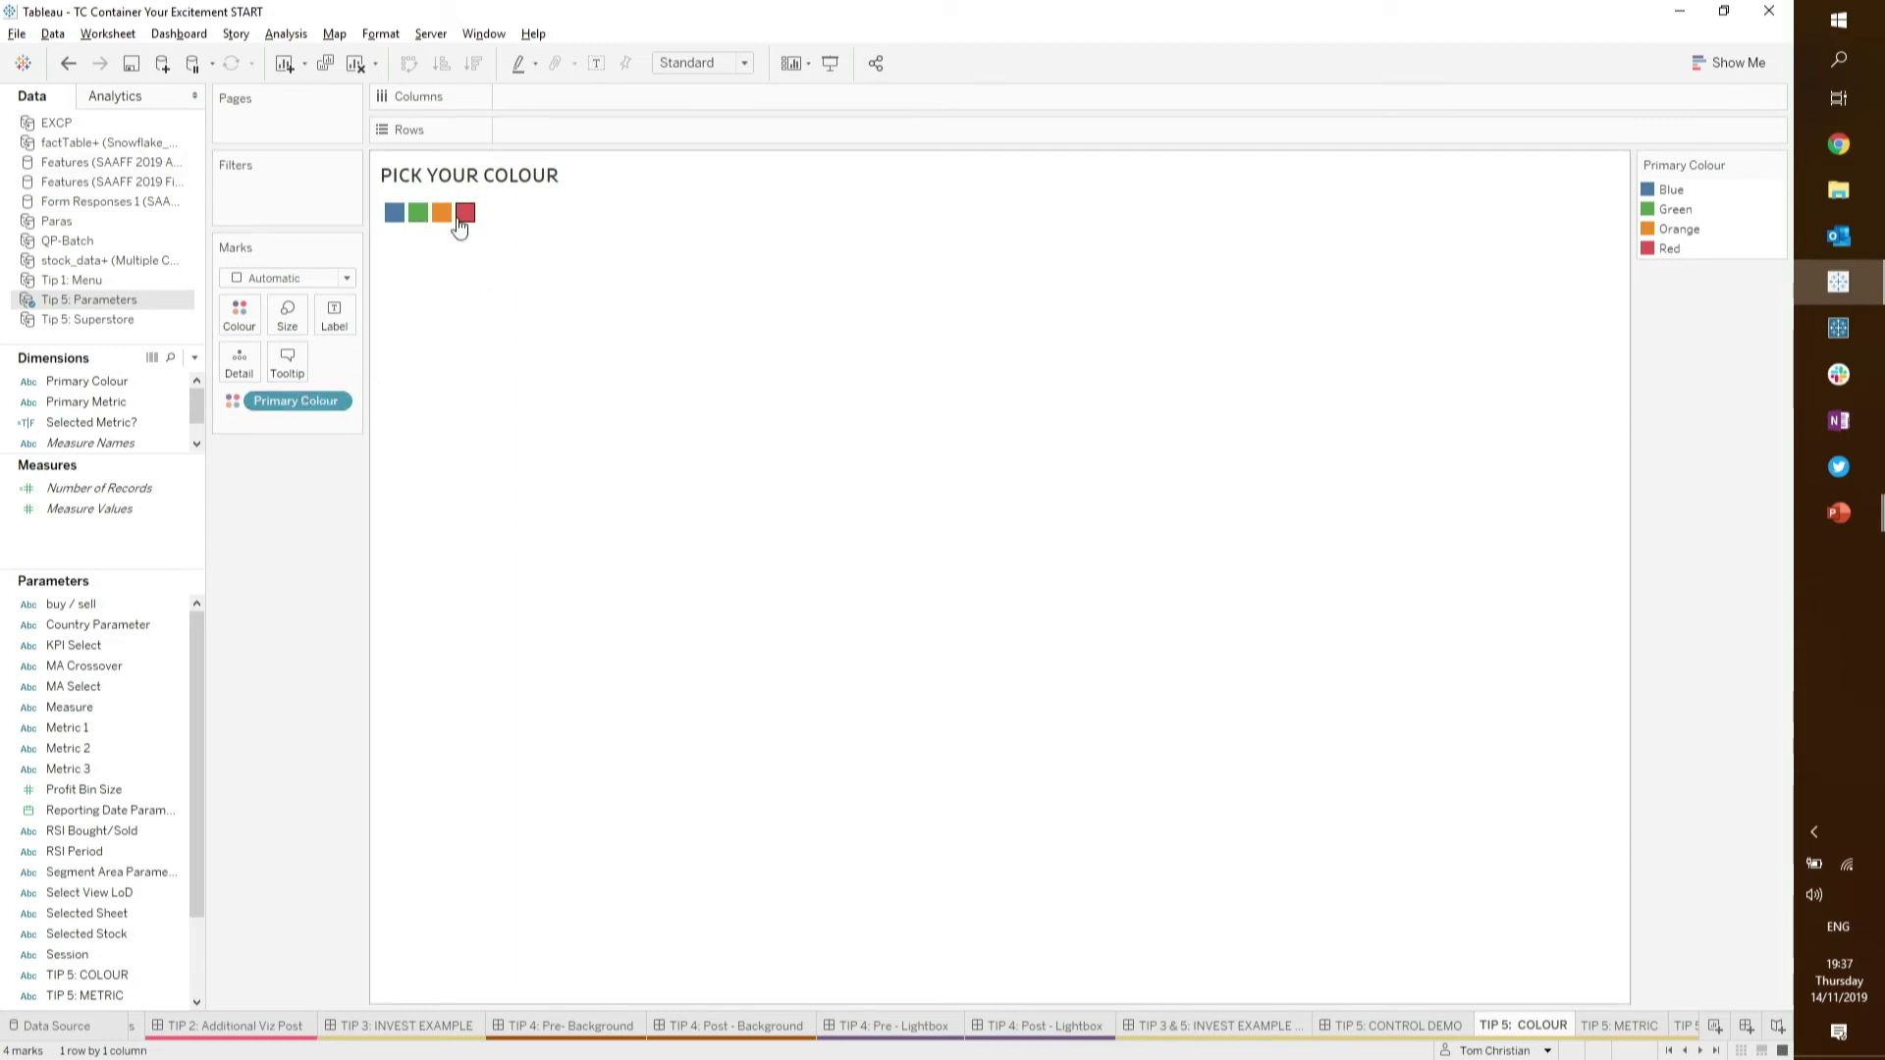
left_click(1625, 1038)
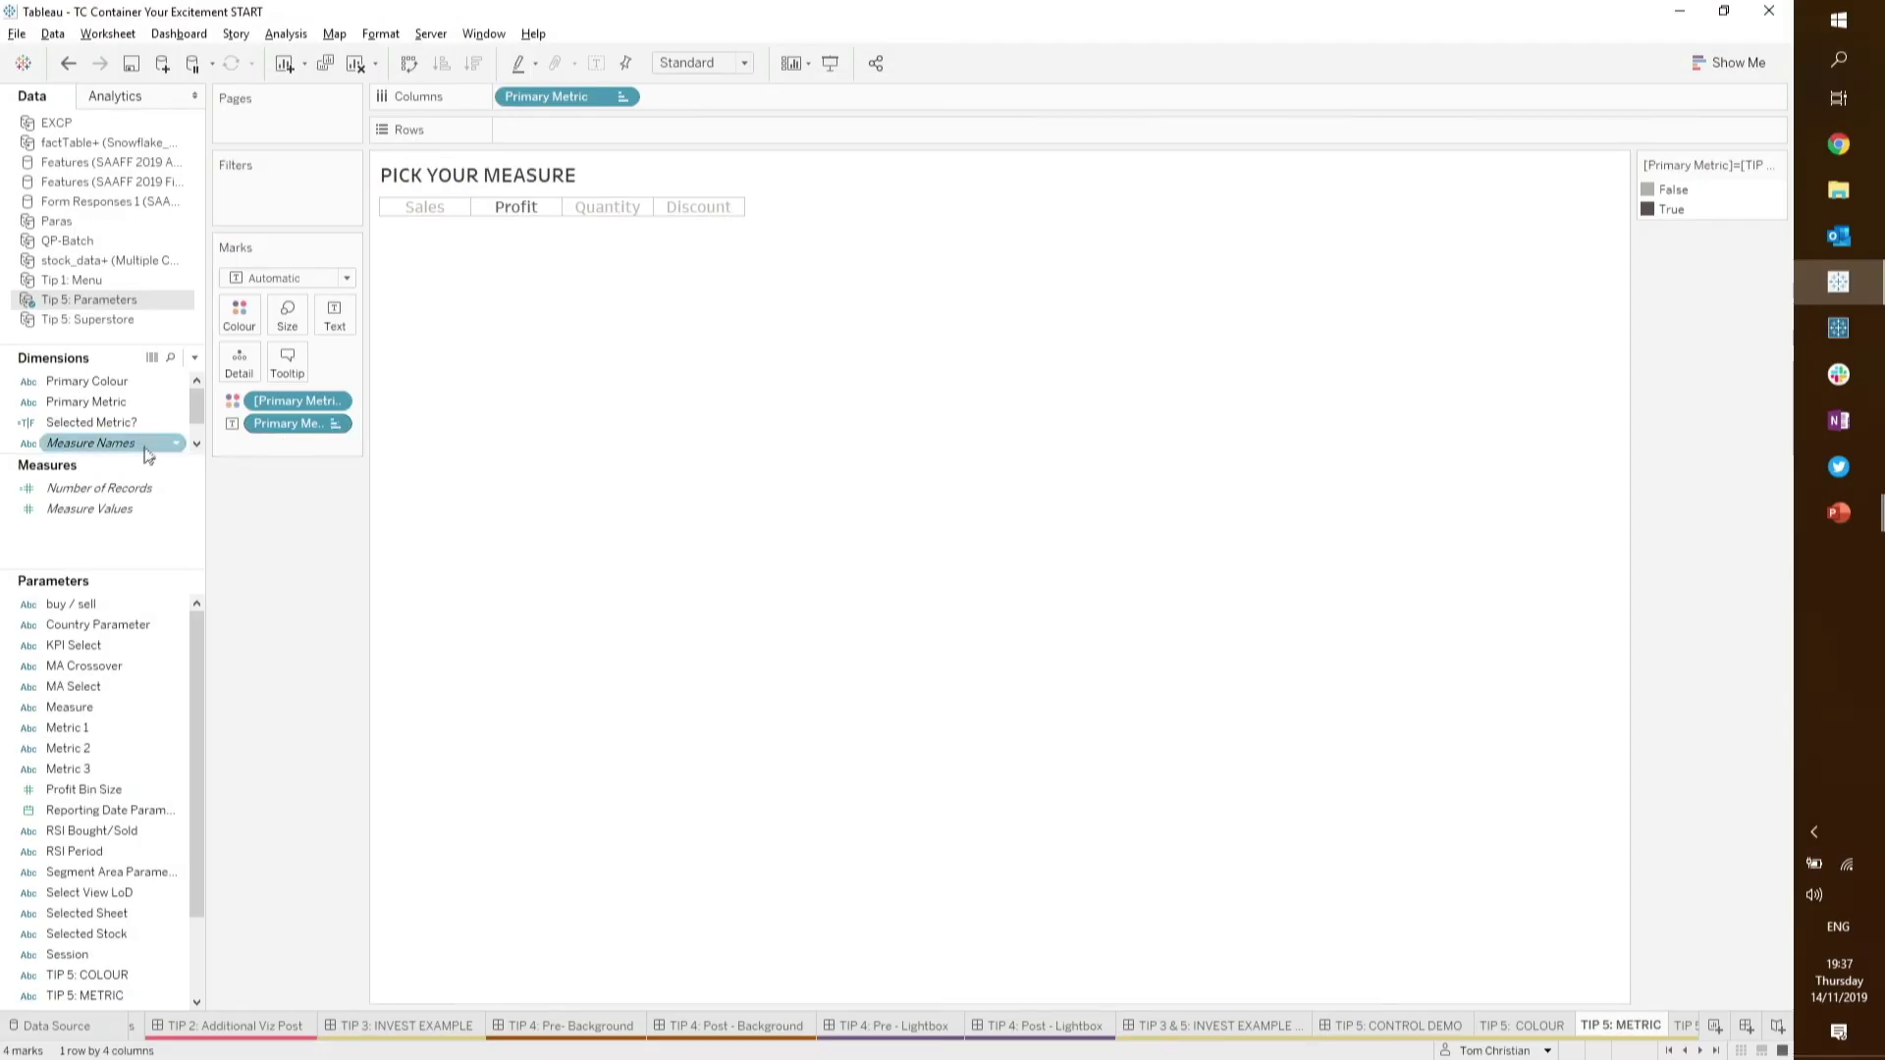
left_click(120, 424)
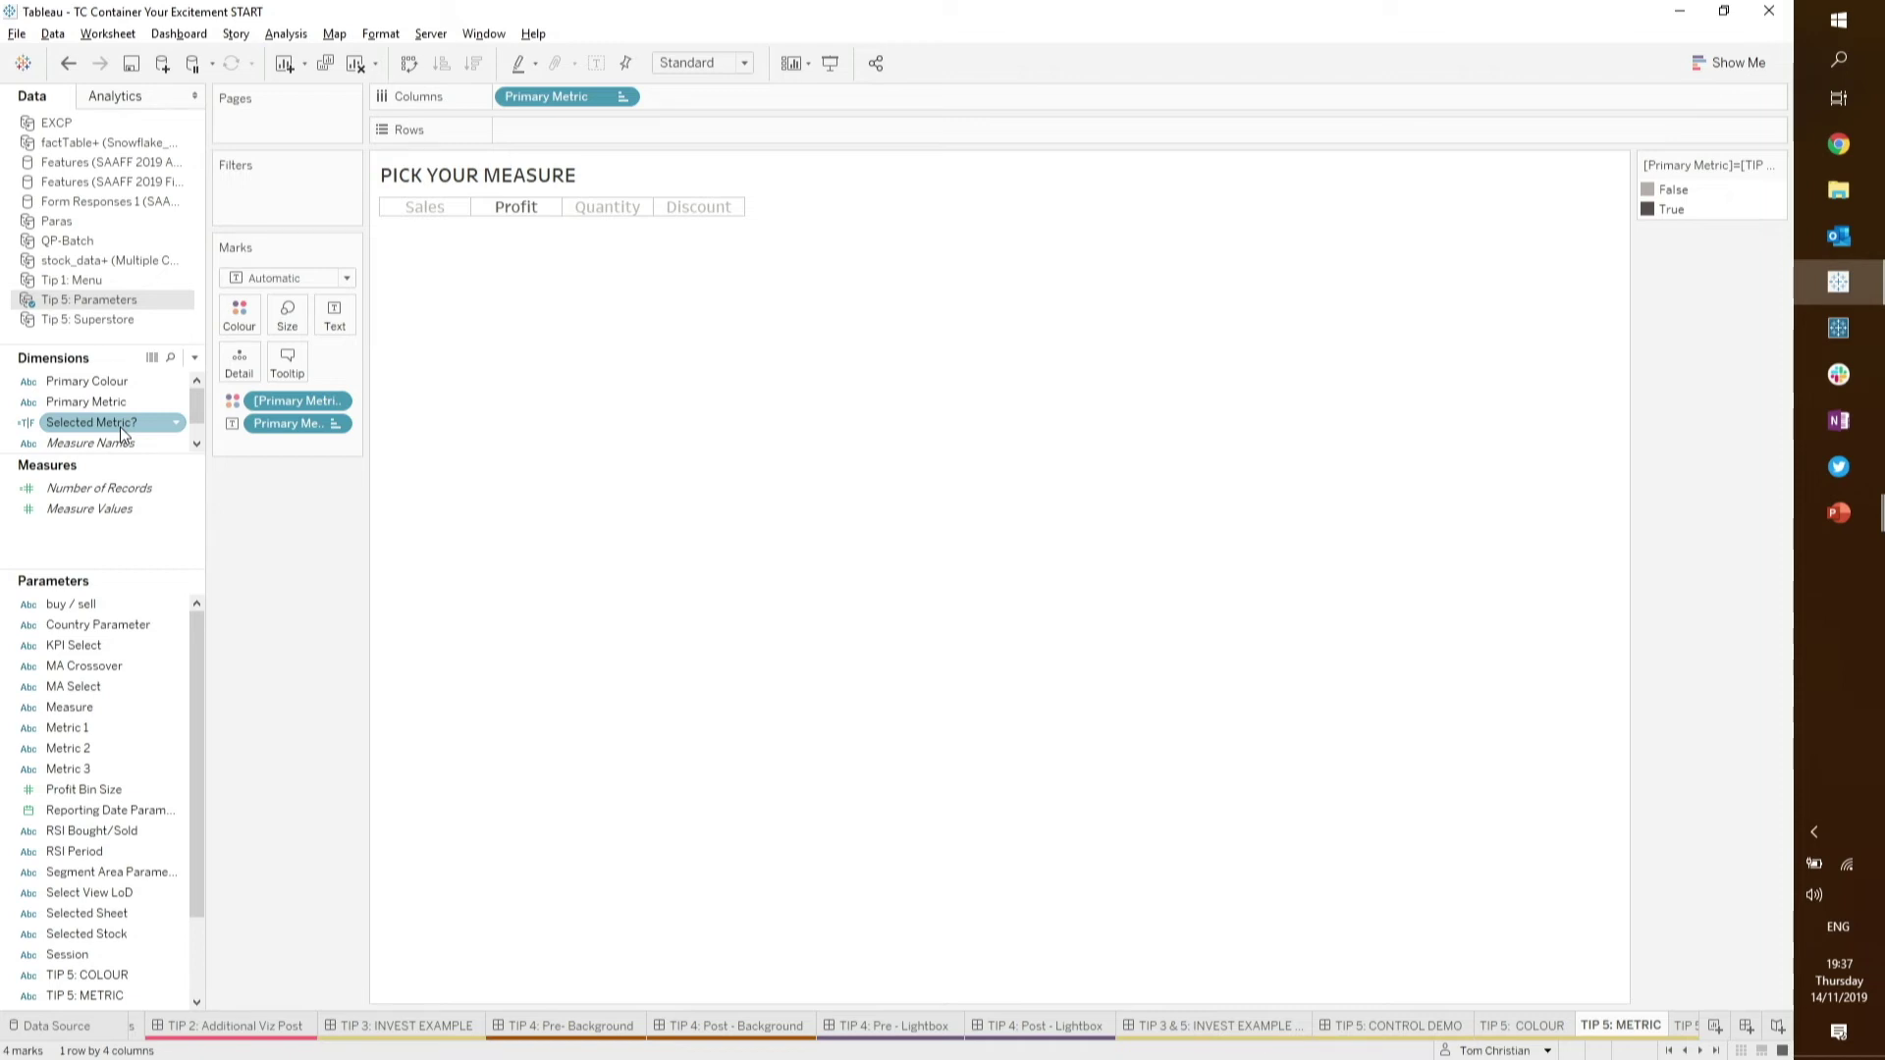
right_click(120, 426)
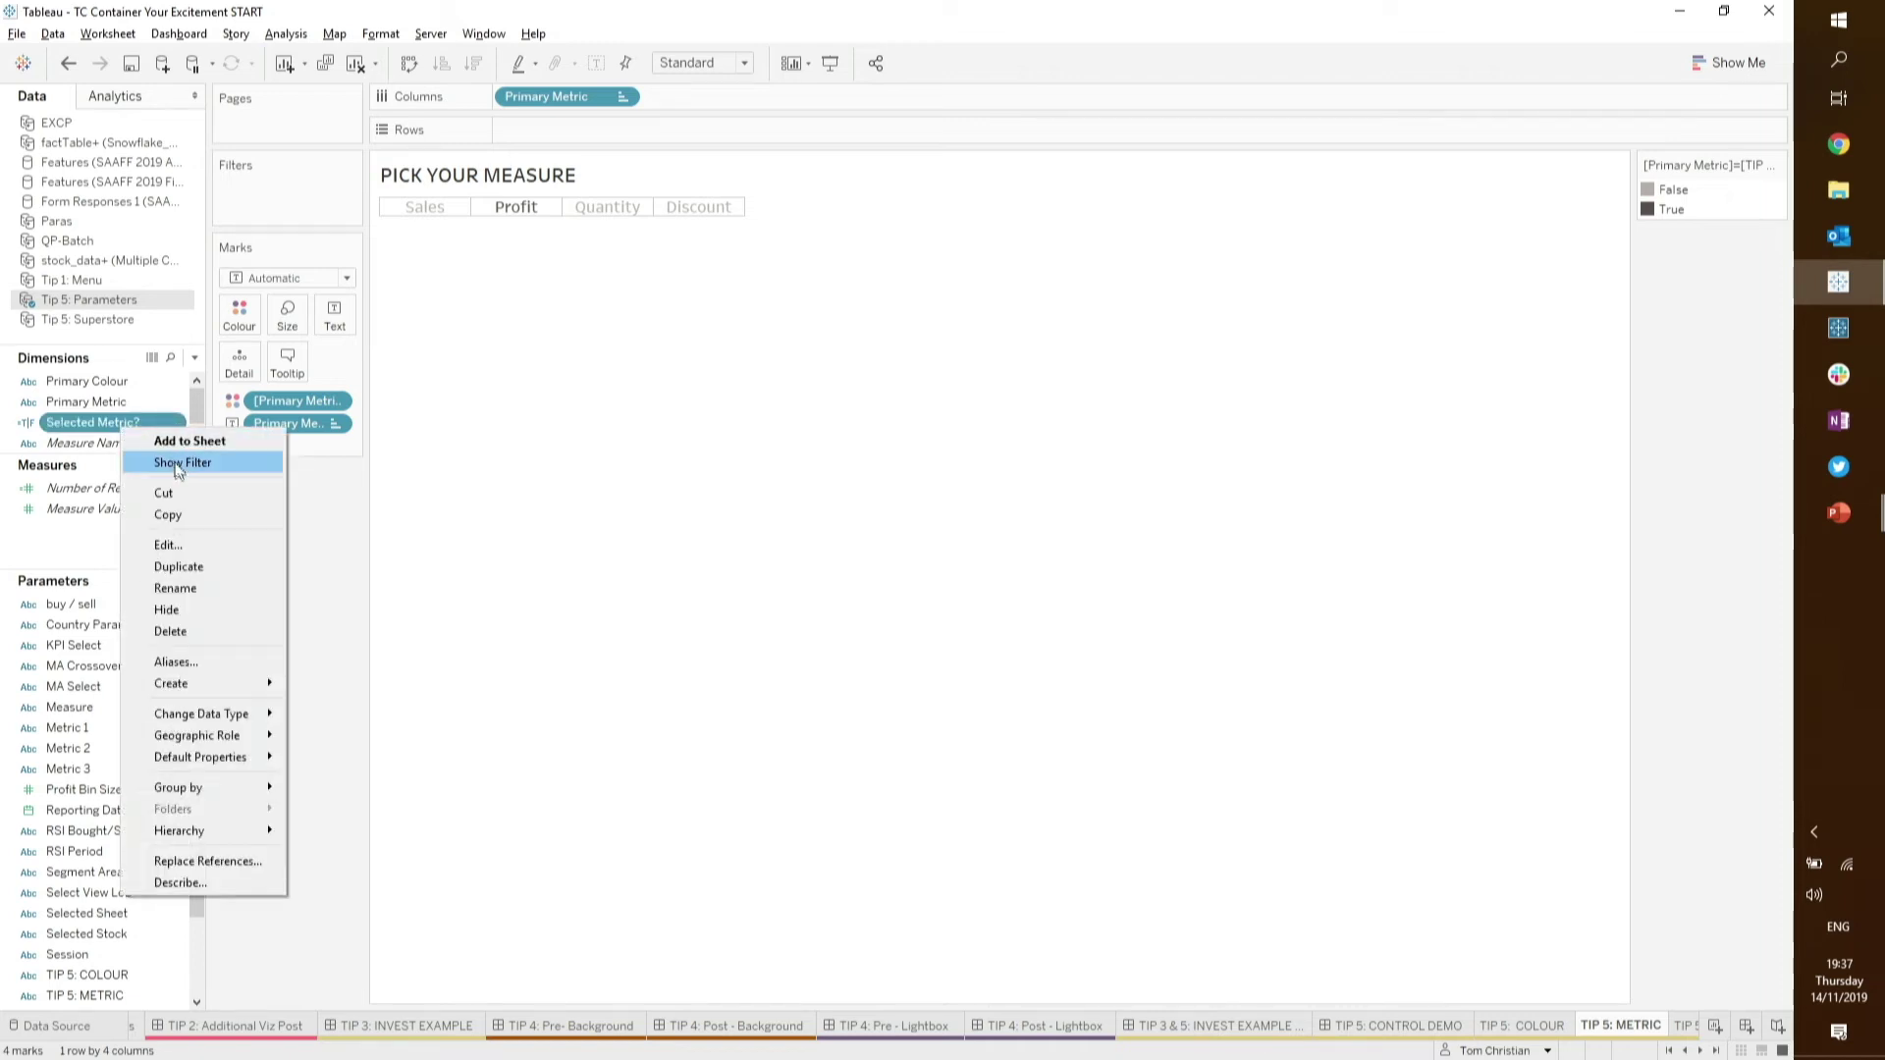
left_click(175, 544)
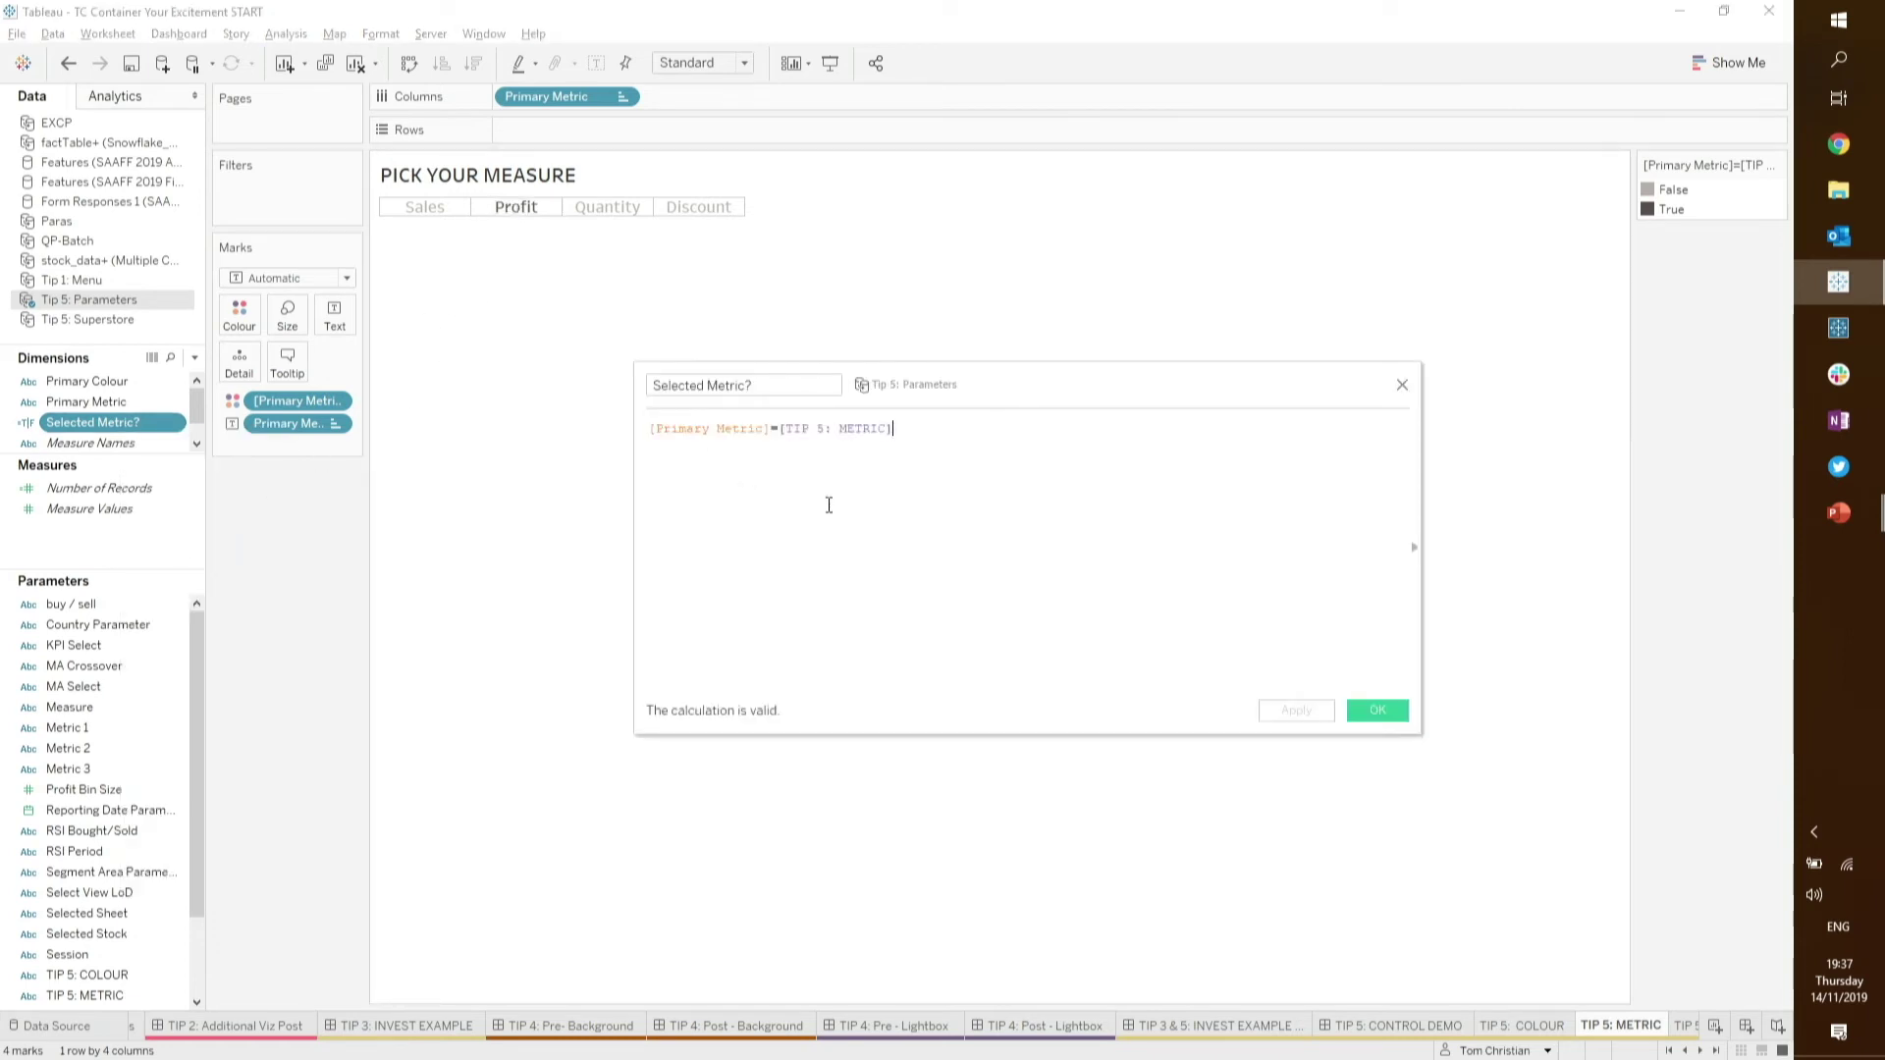
scroll(829, 505, "up", 5)
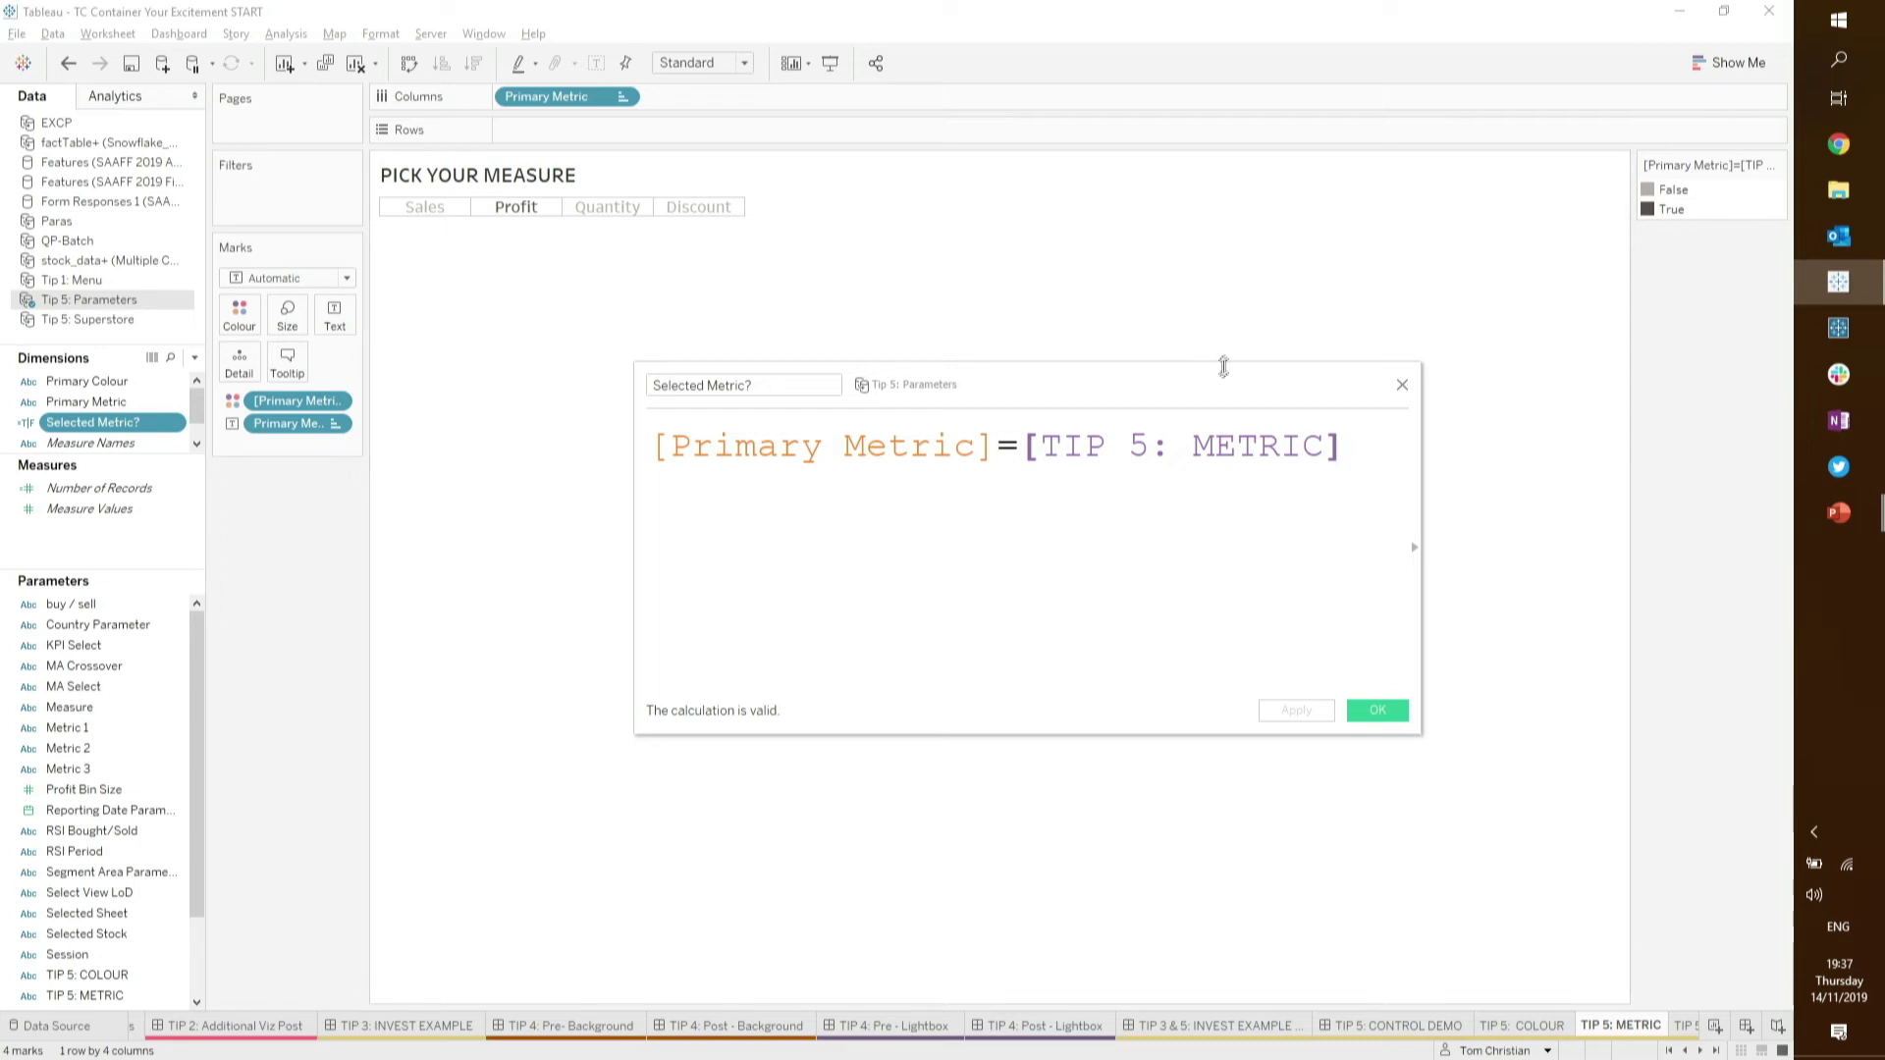
left_click(1402, 385)
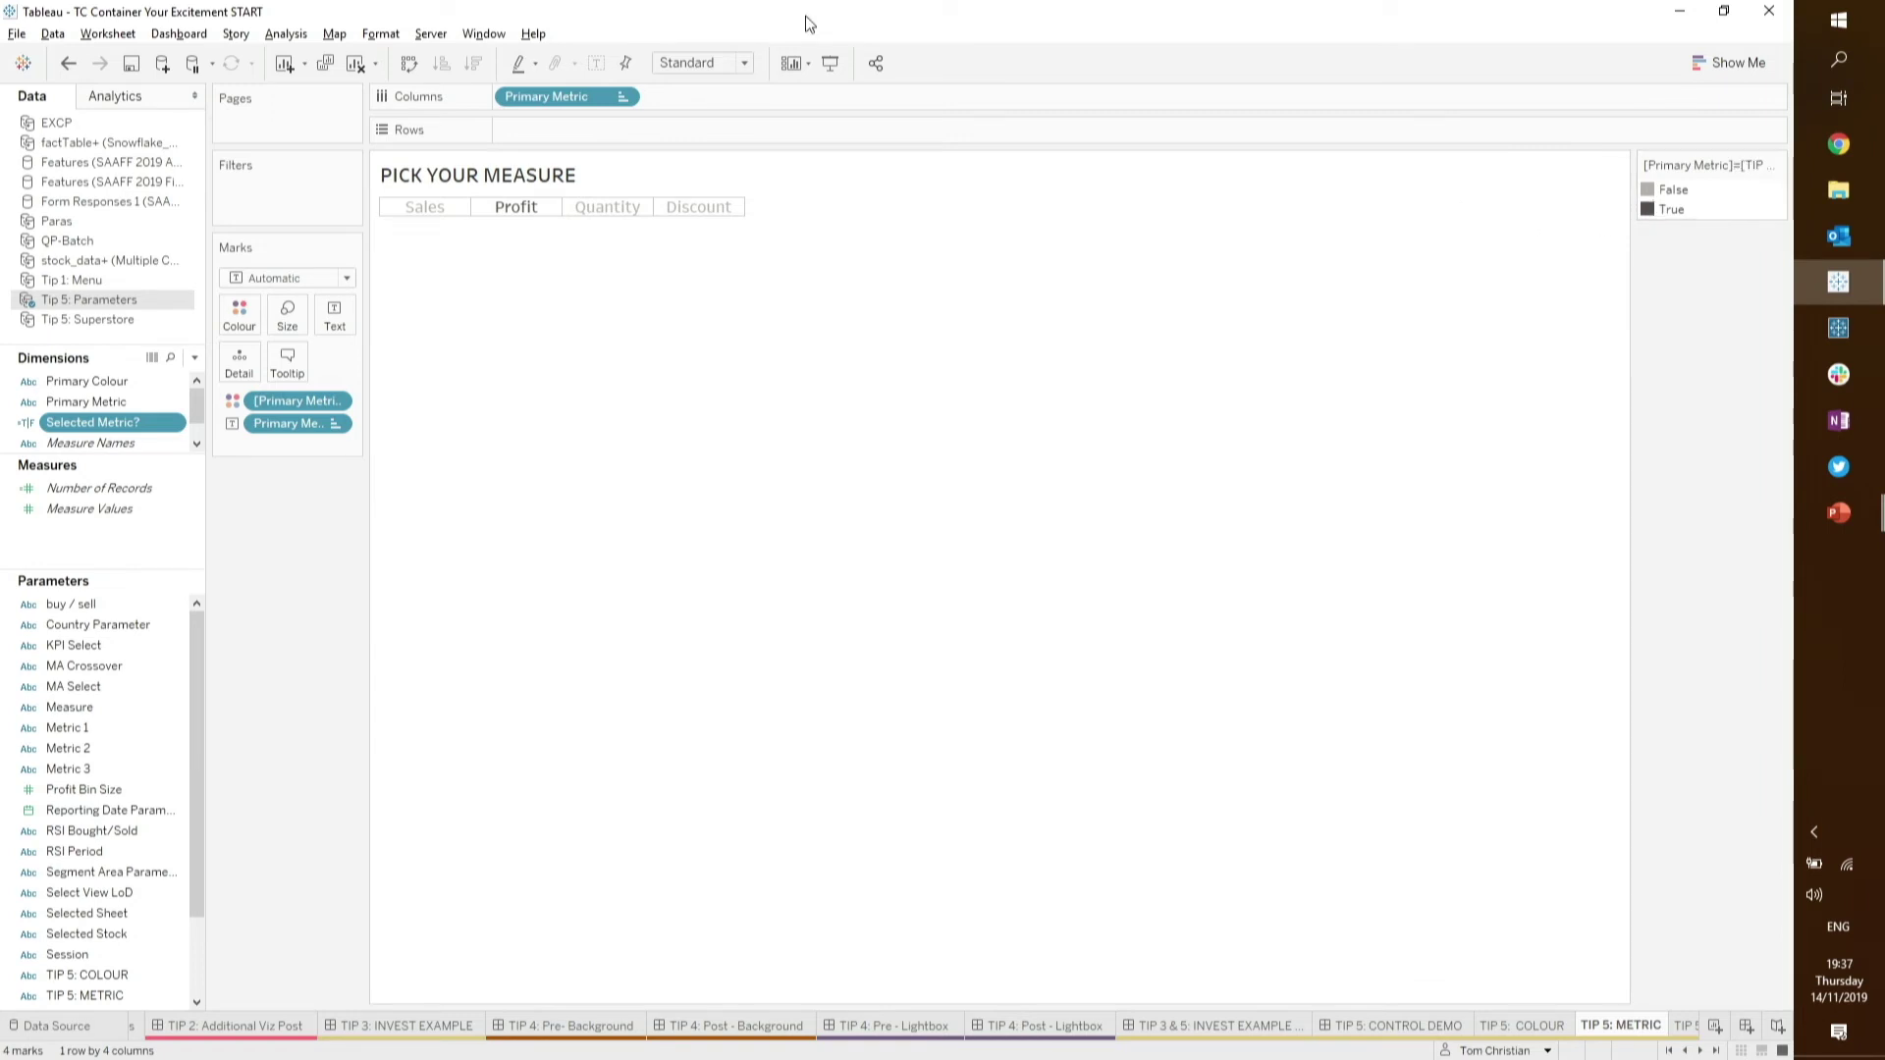
- Review the border formatting of the PICK YOUR MEASURE table, including its row and column dividers, without editing it
left_click_drag(120, 456, 120, 510)
left_click(576, 210)
right_click(576, 212)
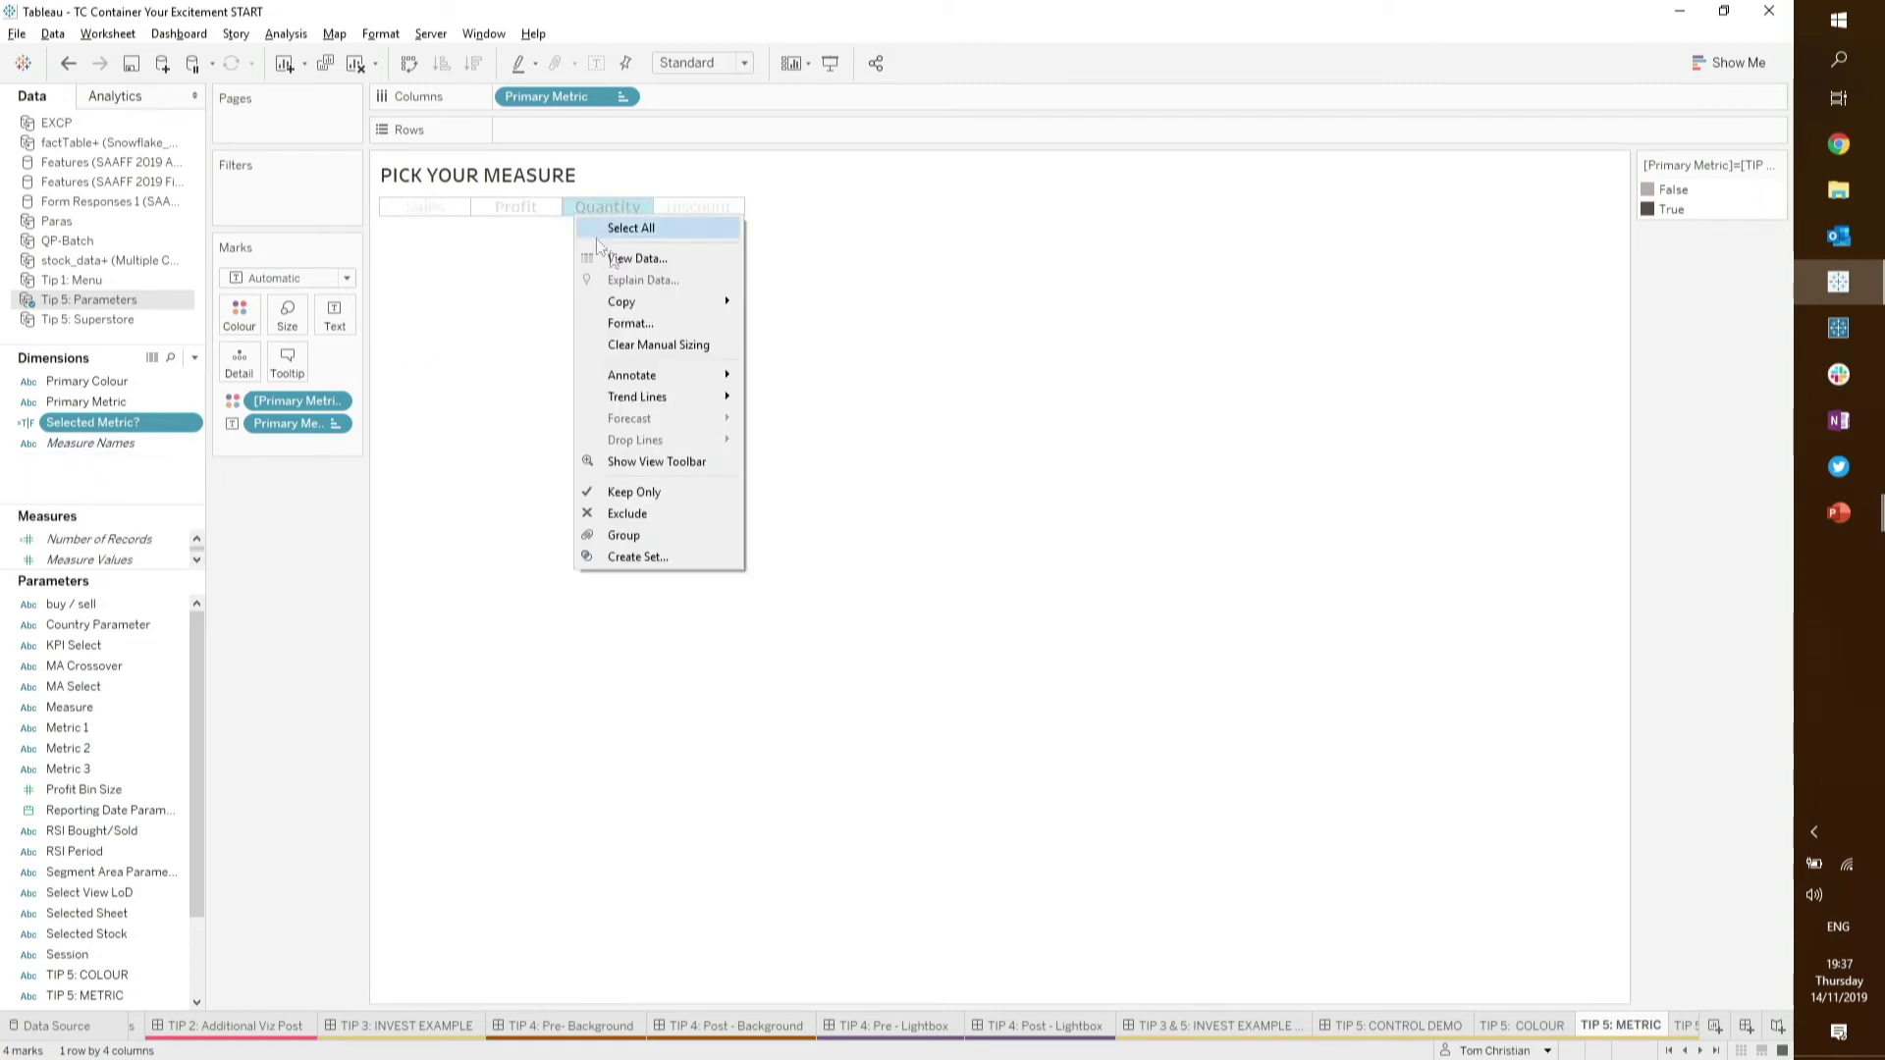
left_click(659, 326)
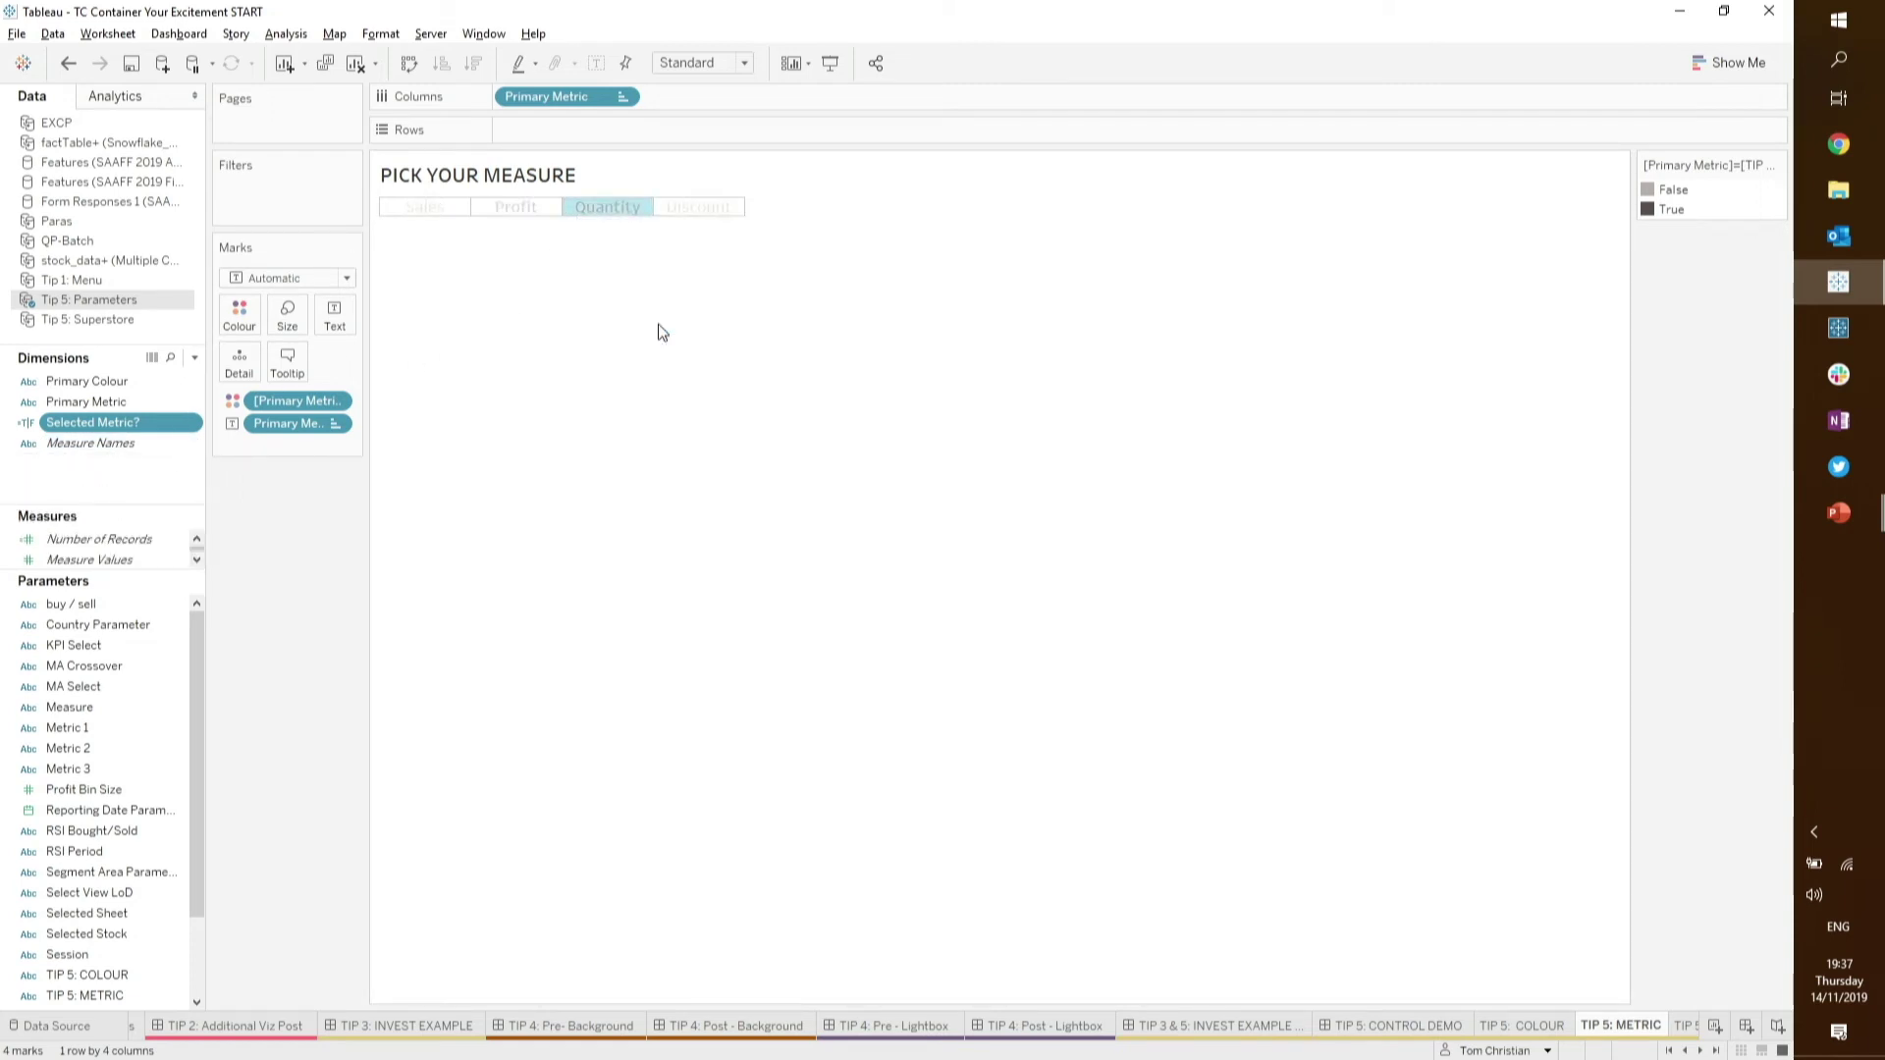
left_click(628, 221)
left_click(97, 131)
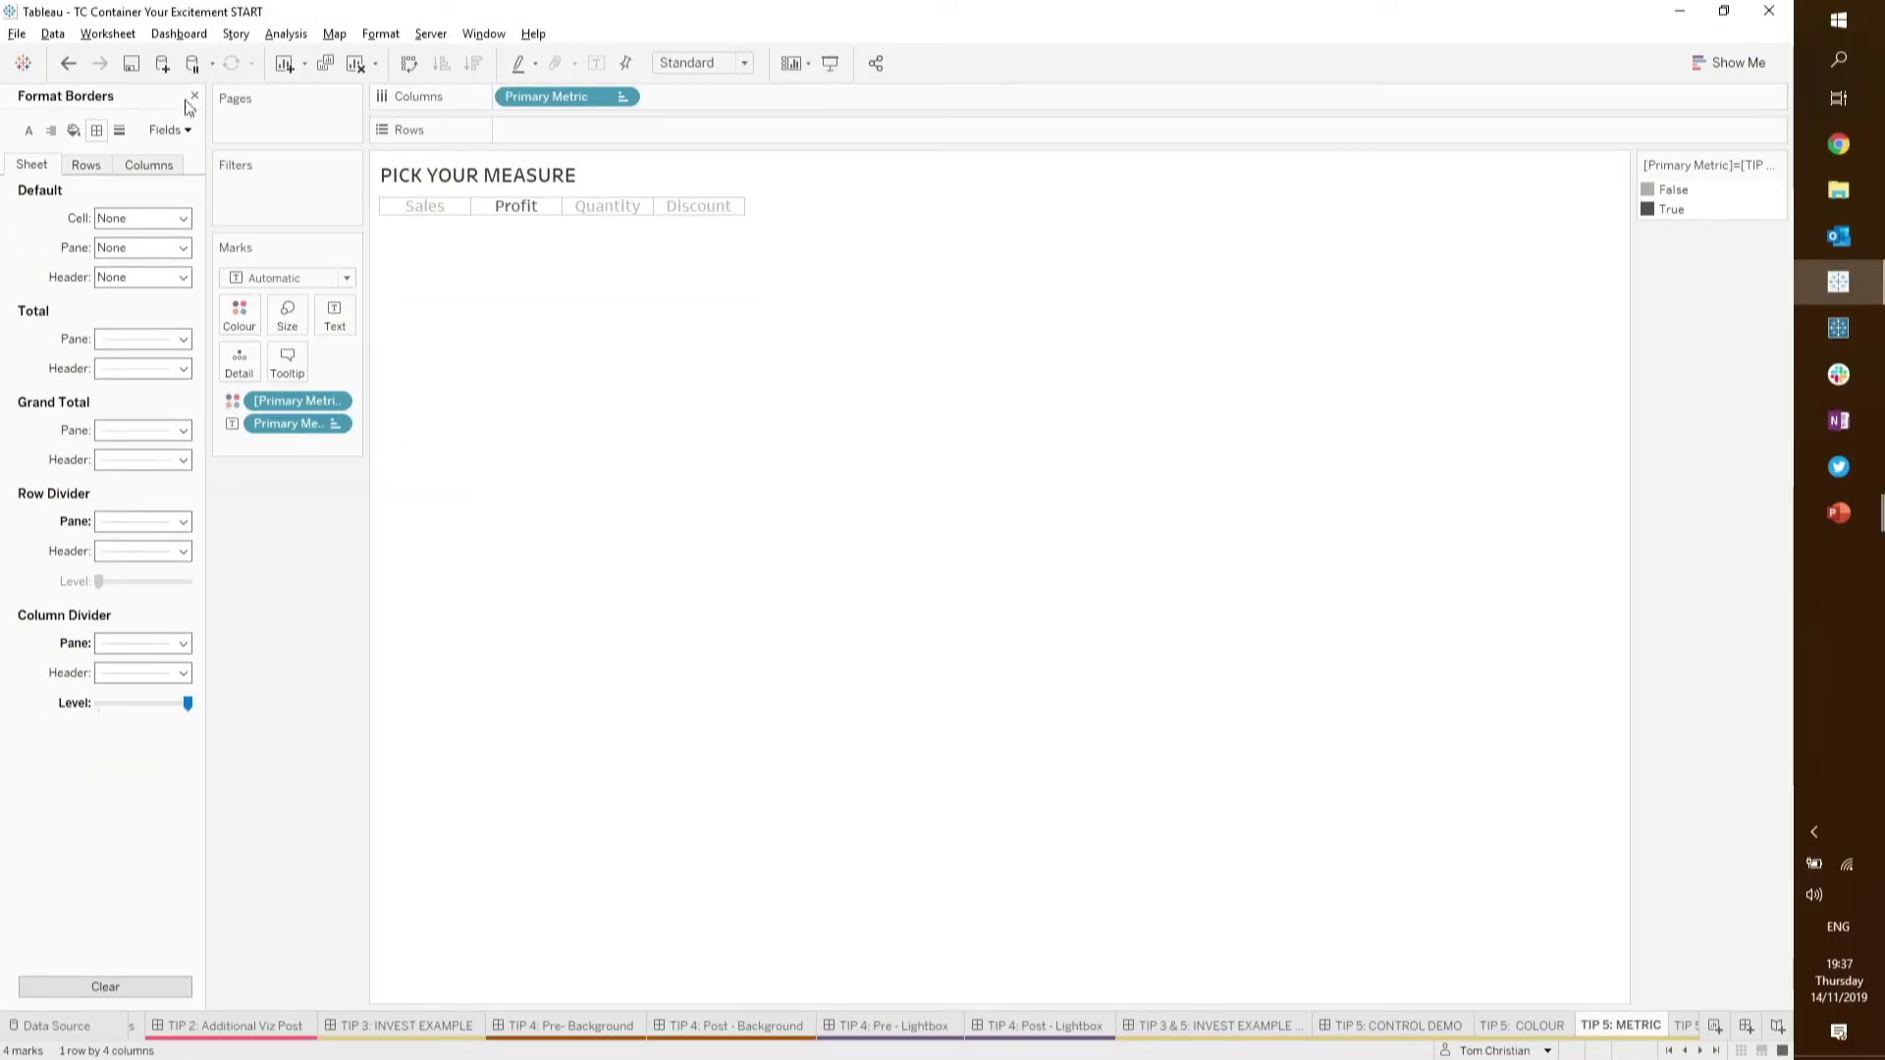
left_click(193, 96)
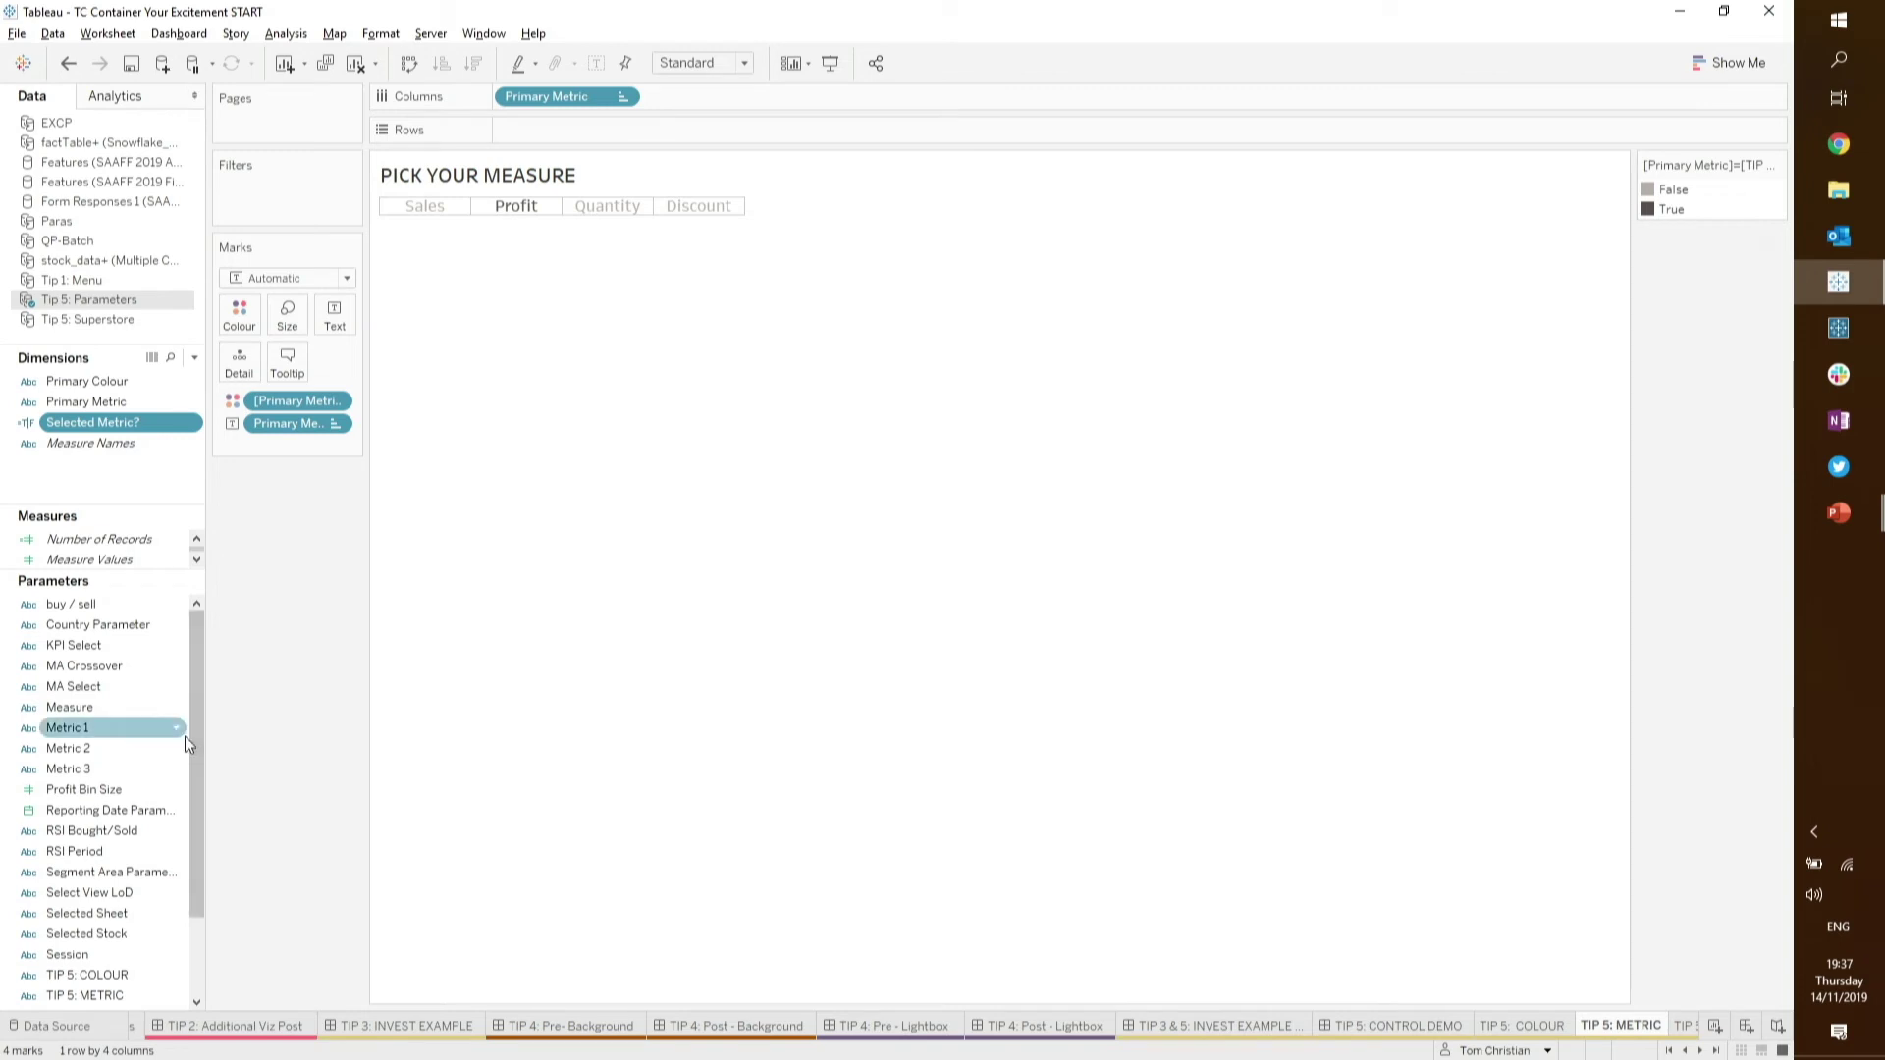
- Examine the data type, current value and allowable values of the TIP 5: METRIC parameter without changing them
left_click_drag(192, 739, 193, 819)
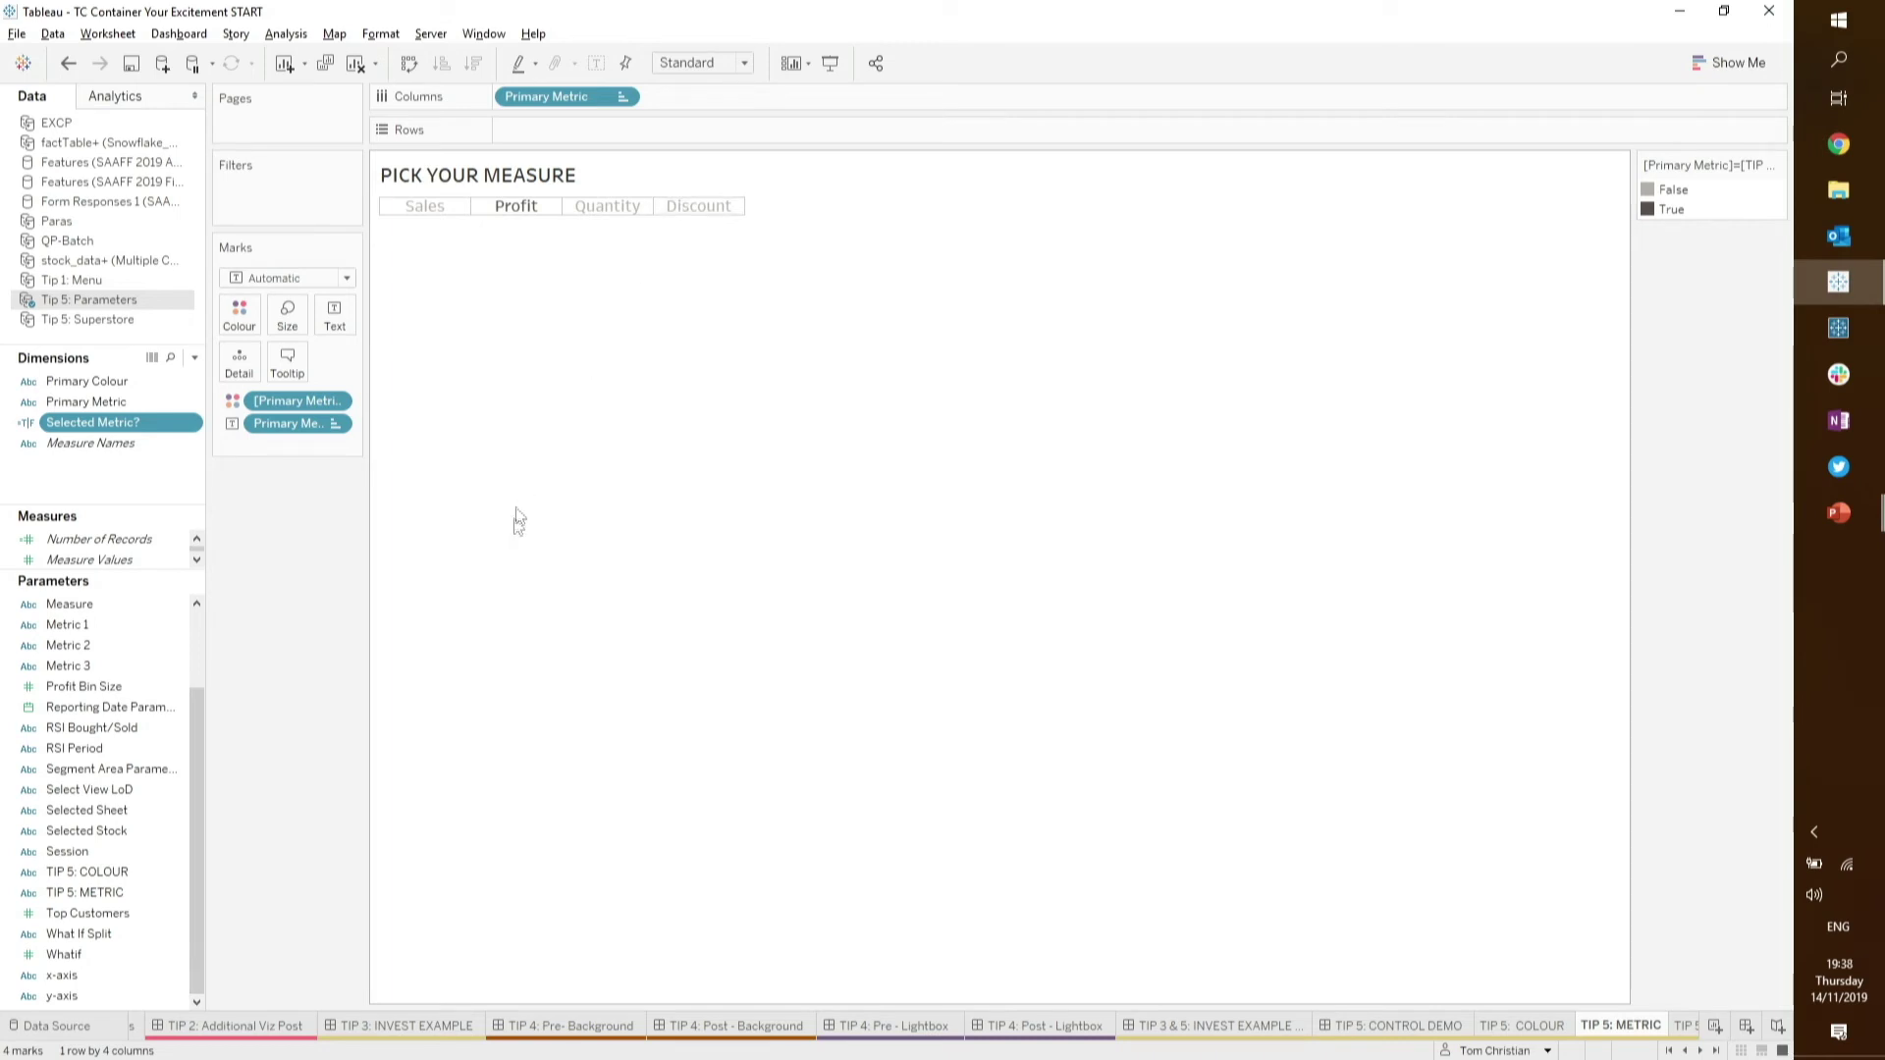
left_click(140, 789)
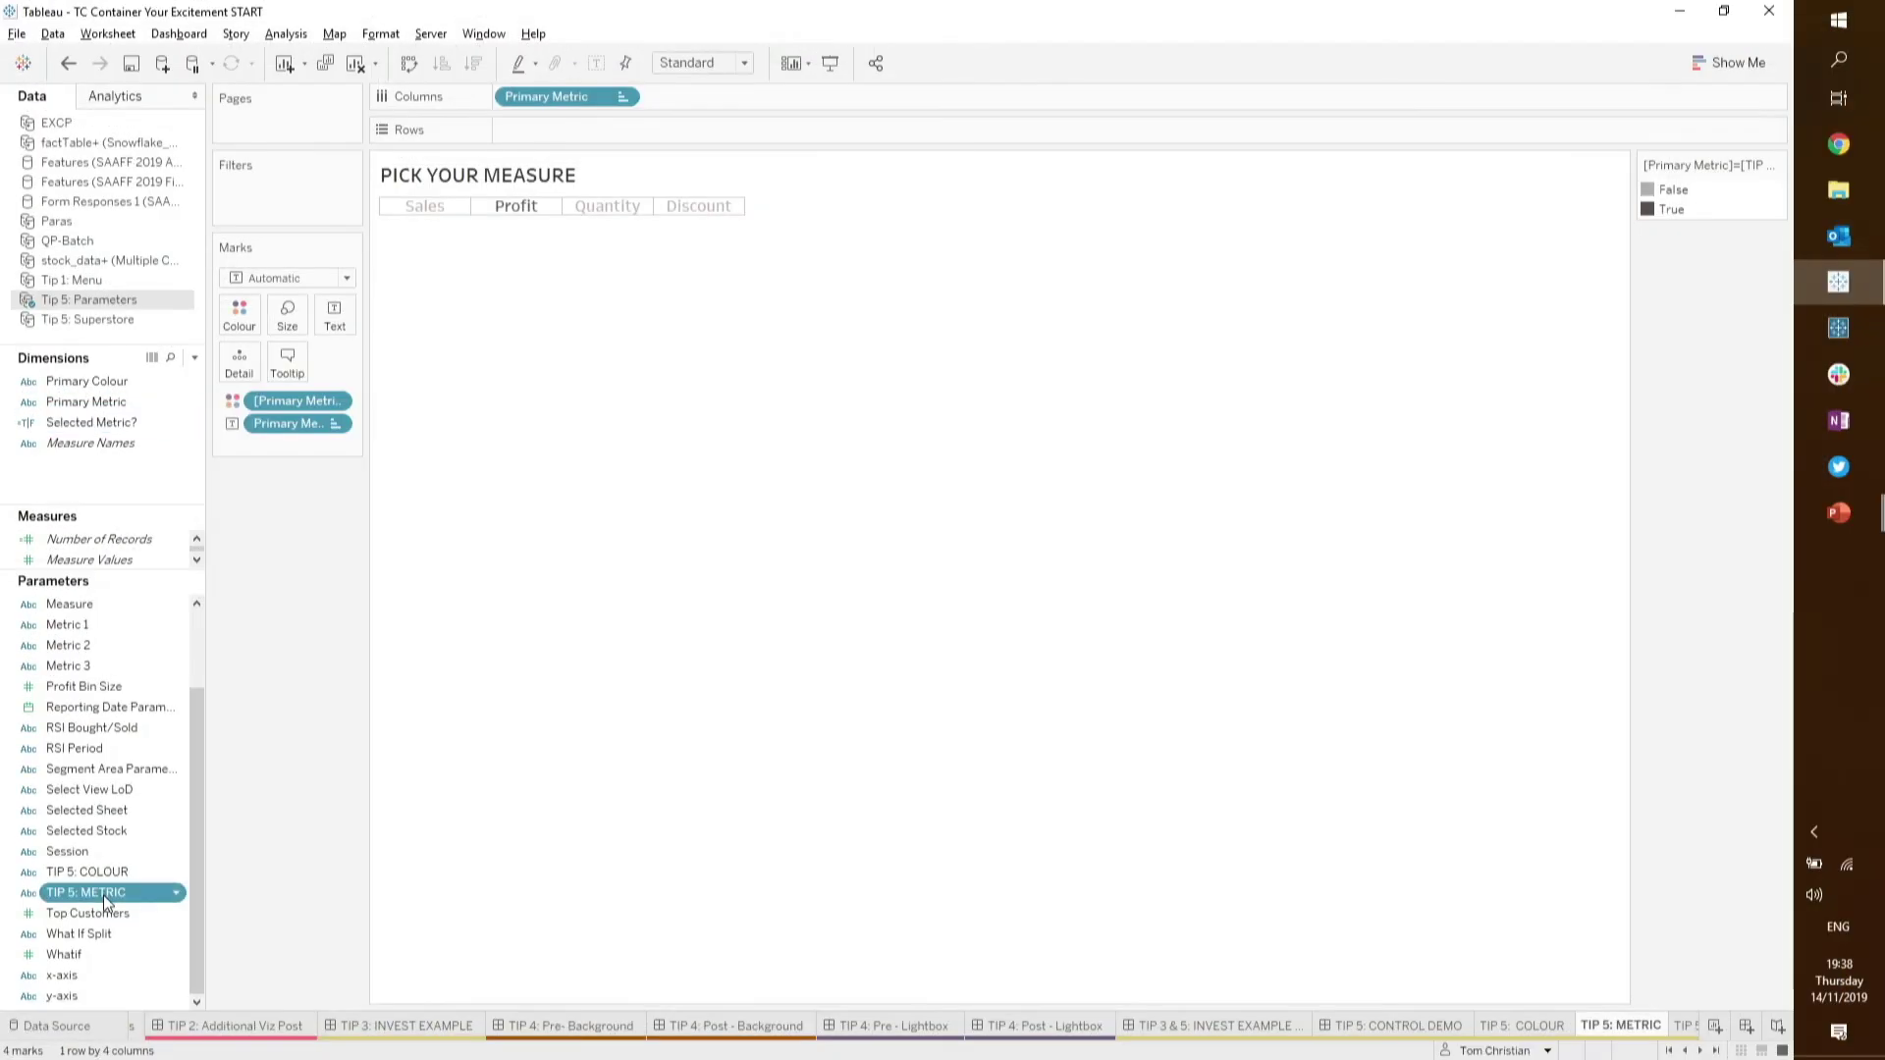
right_click(208, 881)
left_click(194, 650)
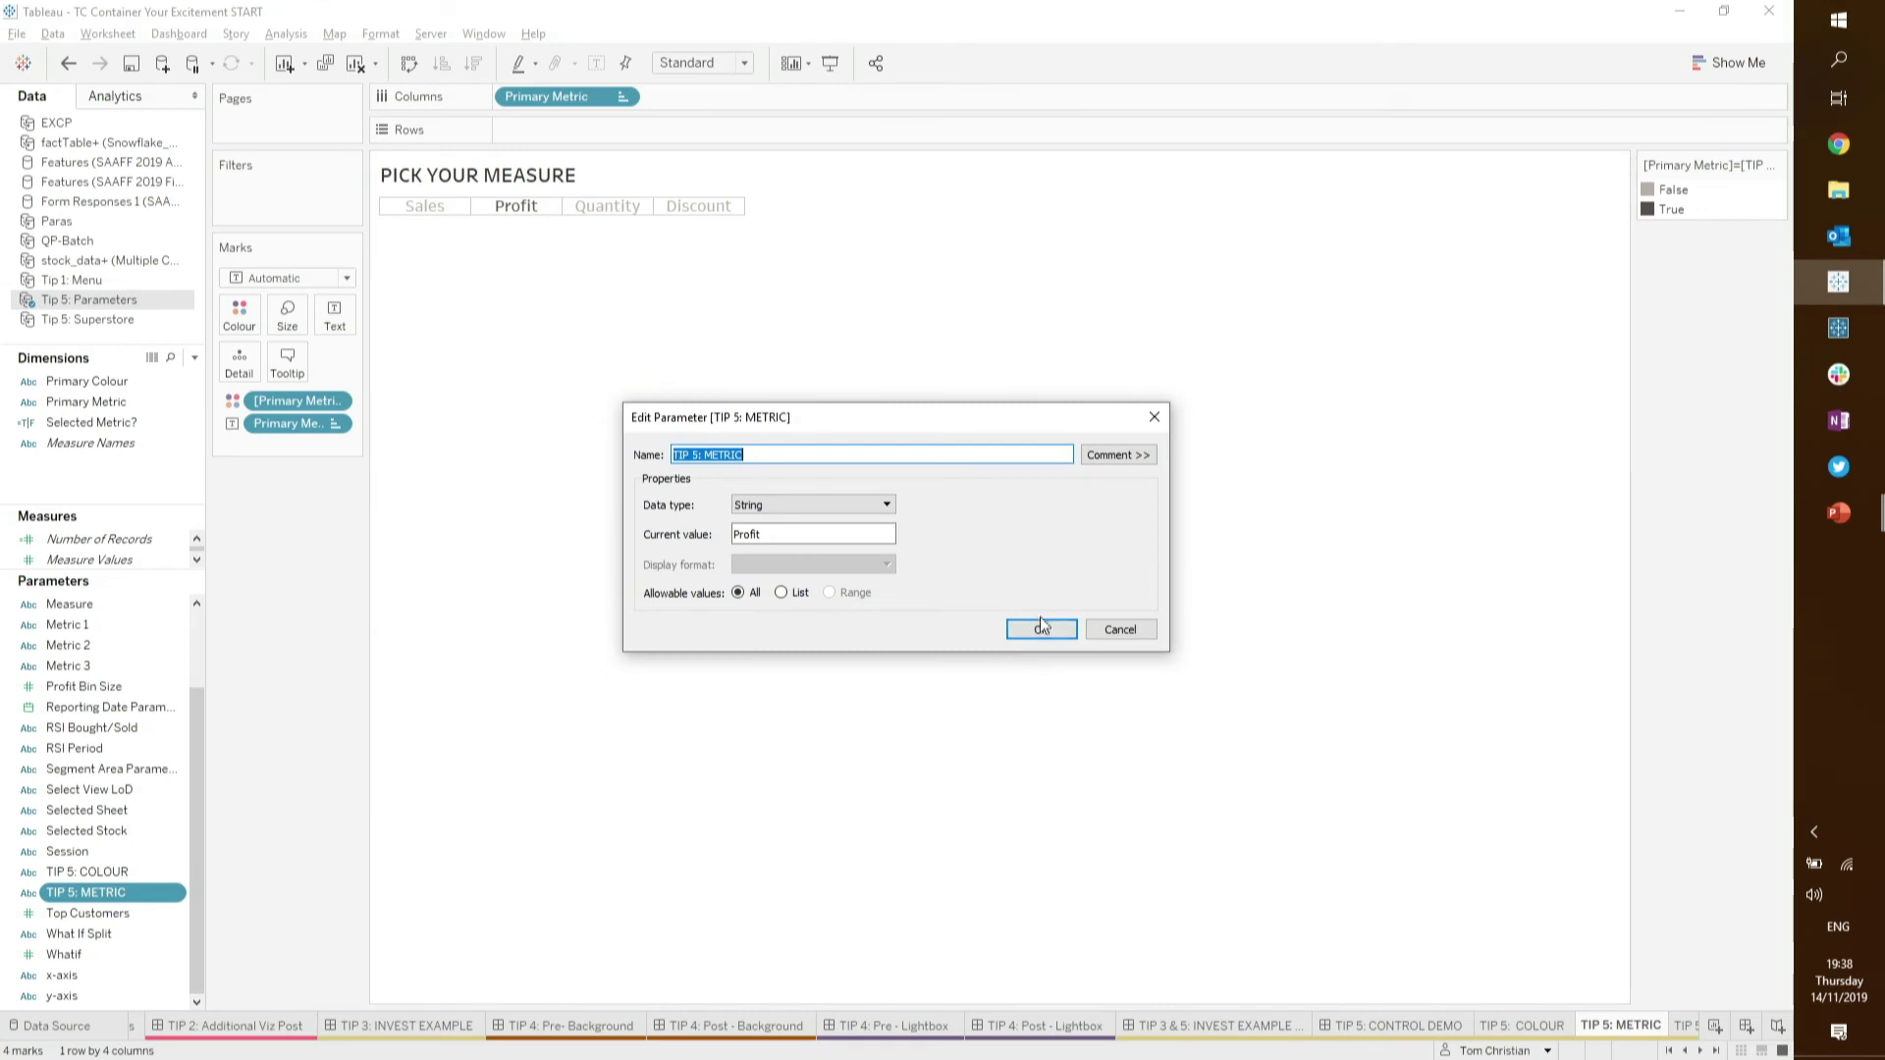
left_click(1208, 748)
- Open the TIP 5: BAR sheet and examine the CASE formula behind the TIP 5: METRIC SELECT measure, leaving it as is
left_click(1687, 1026)
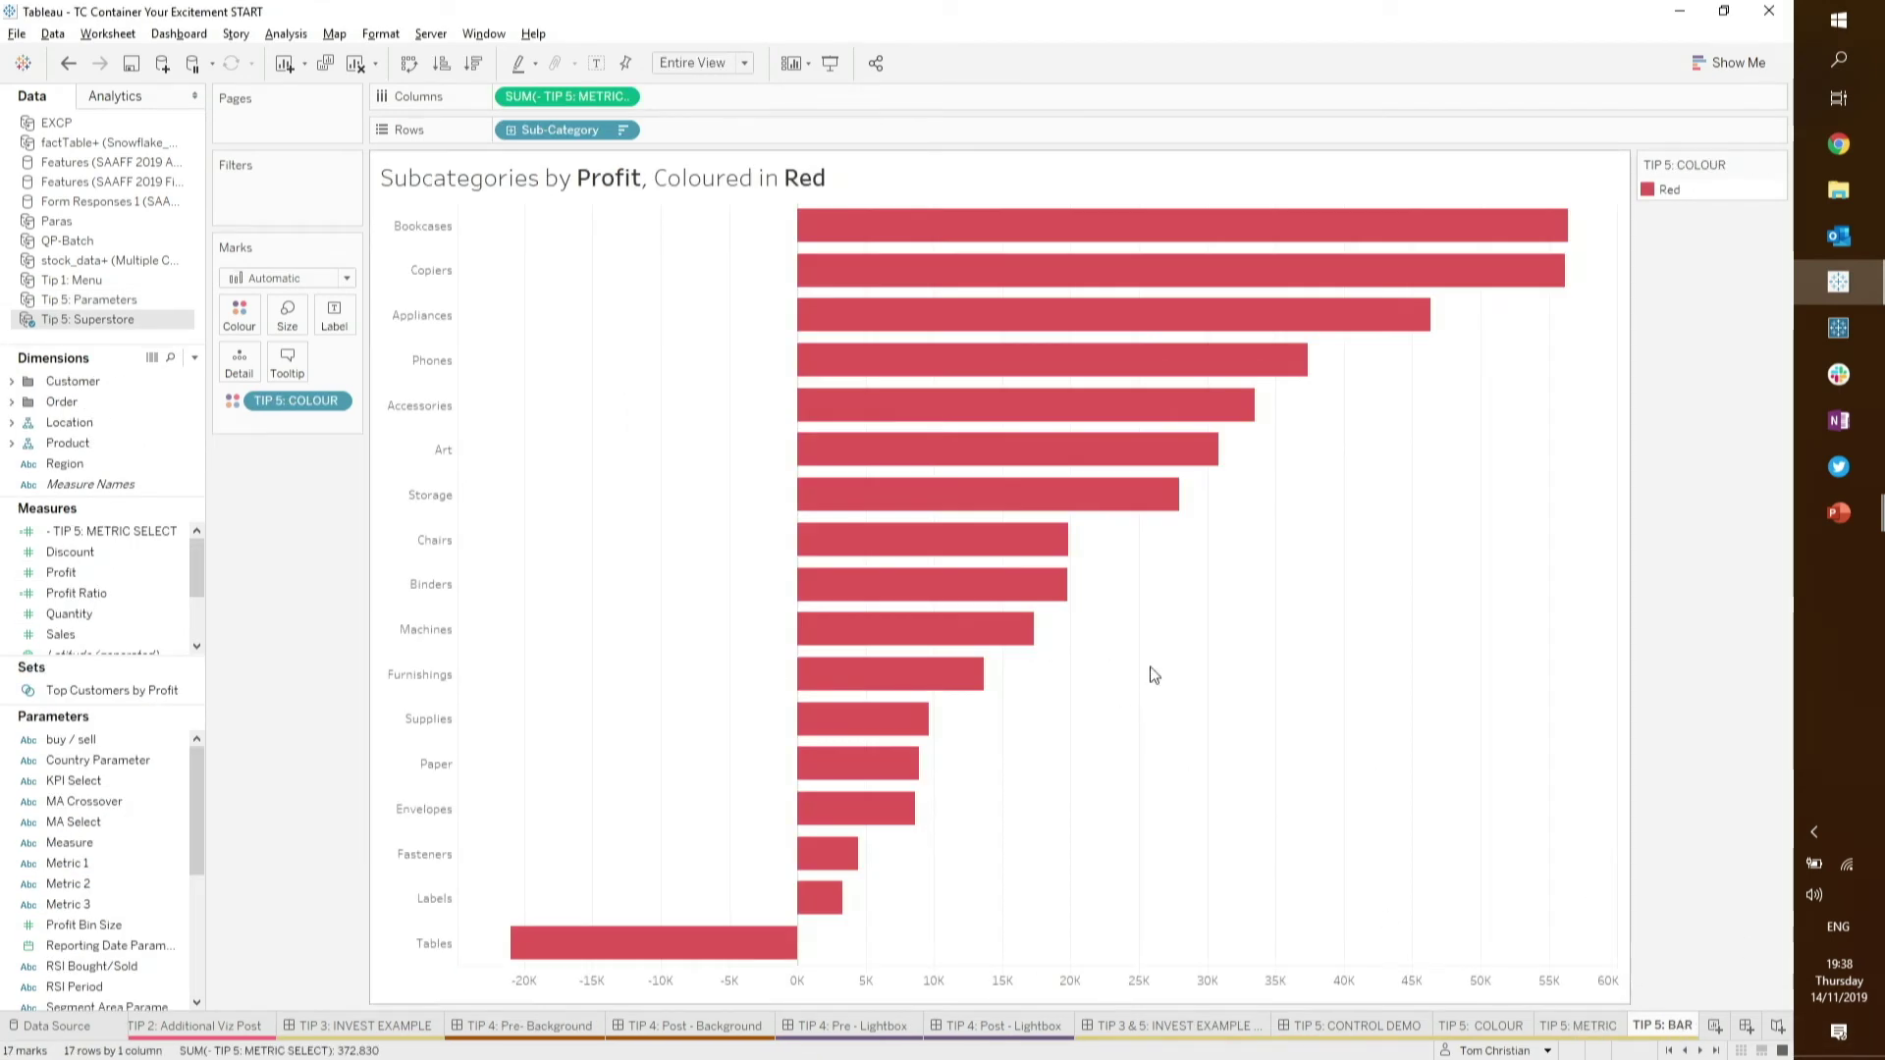
left_click(138, 531)
right_click(138, 531)
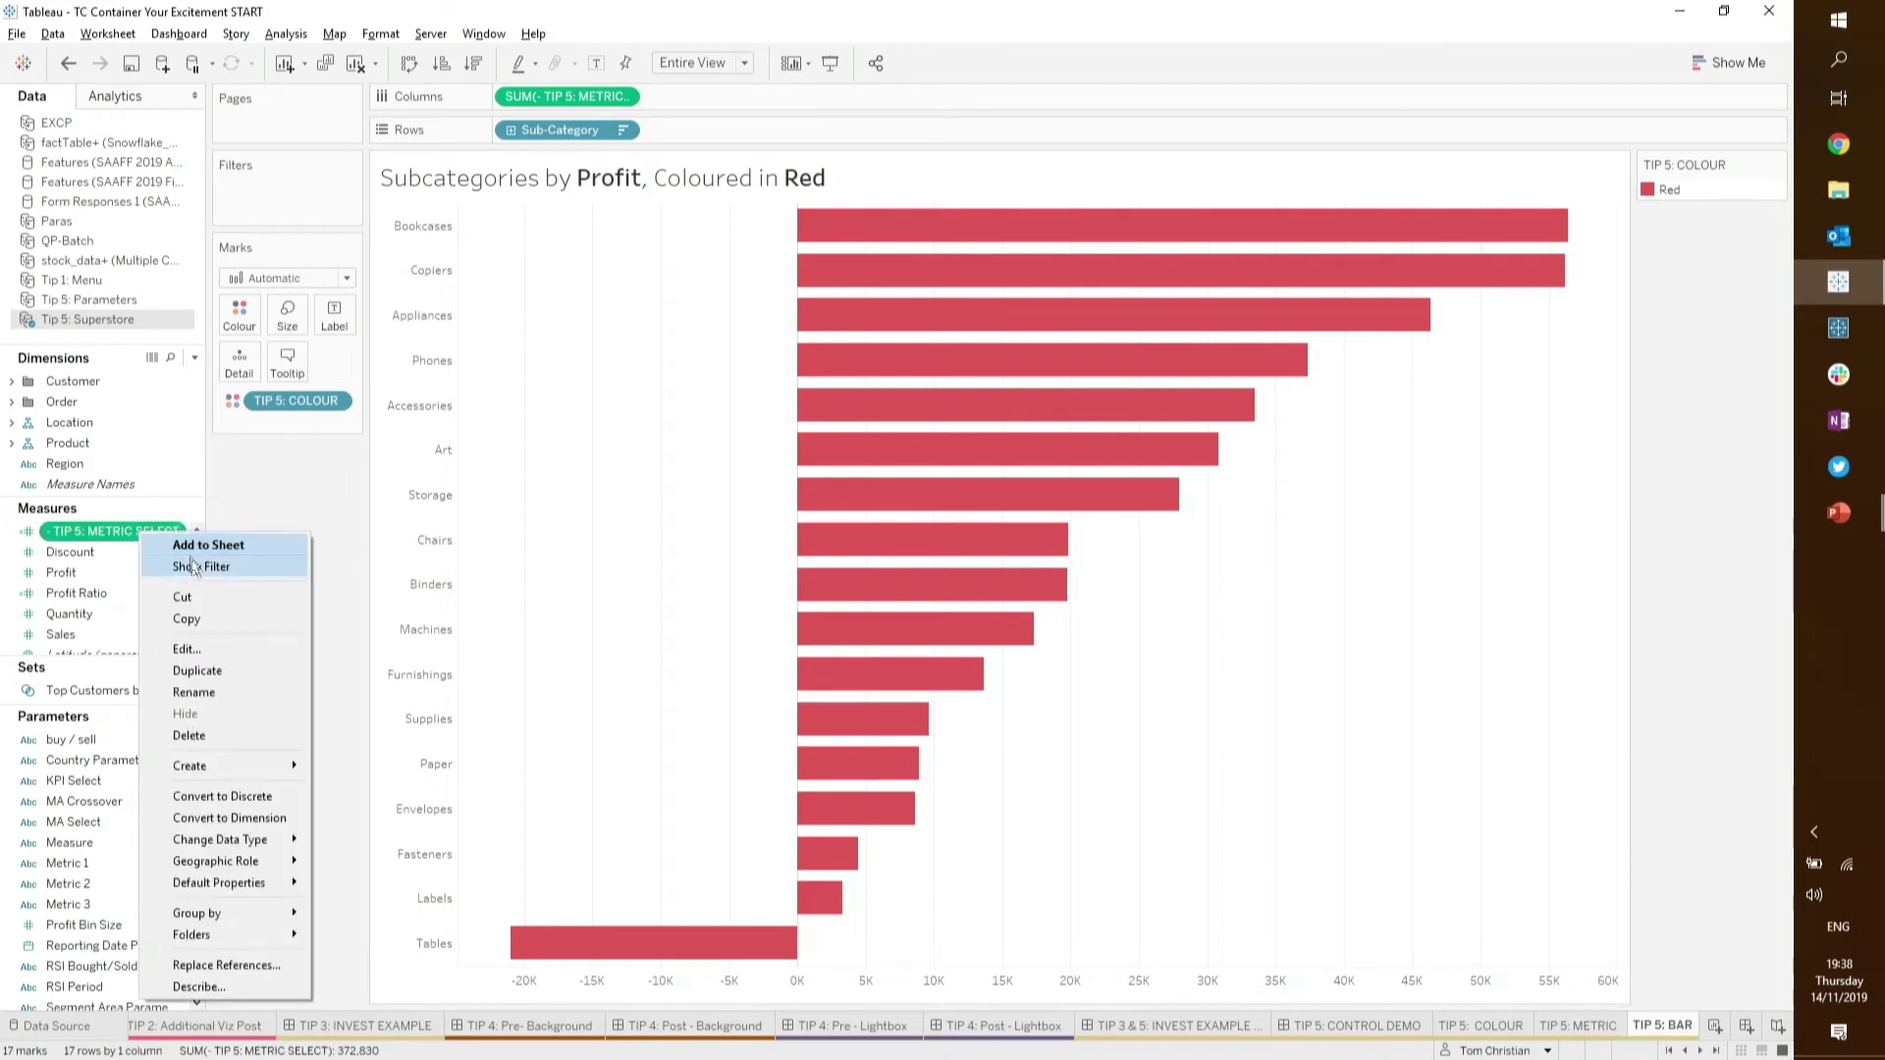
left_click(201, 646)
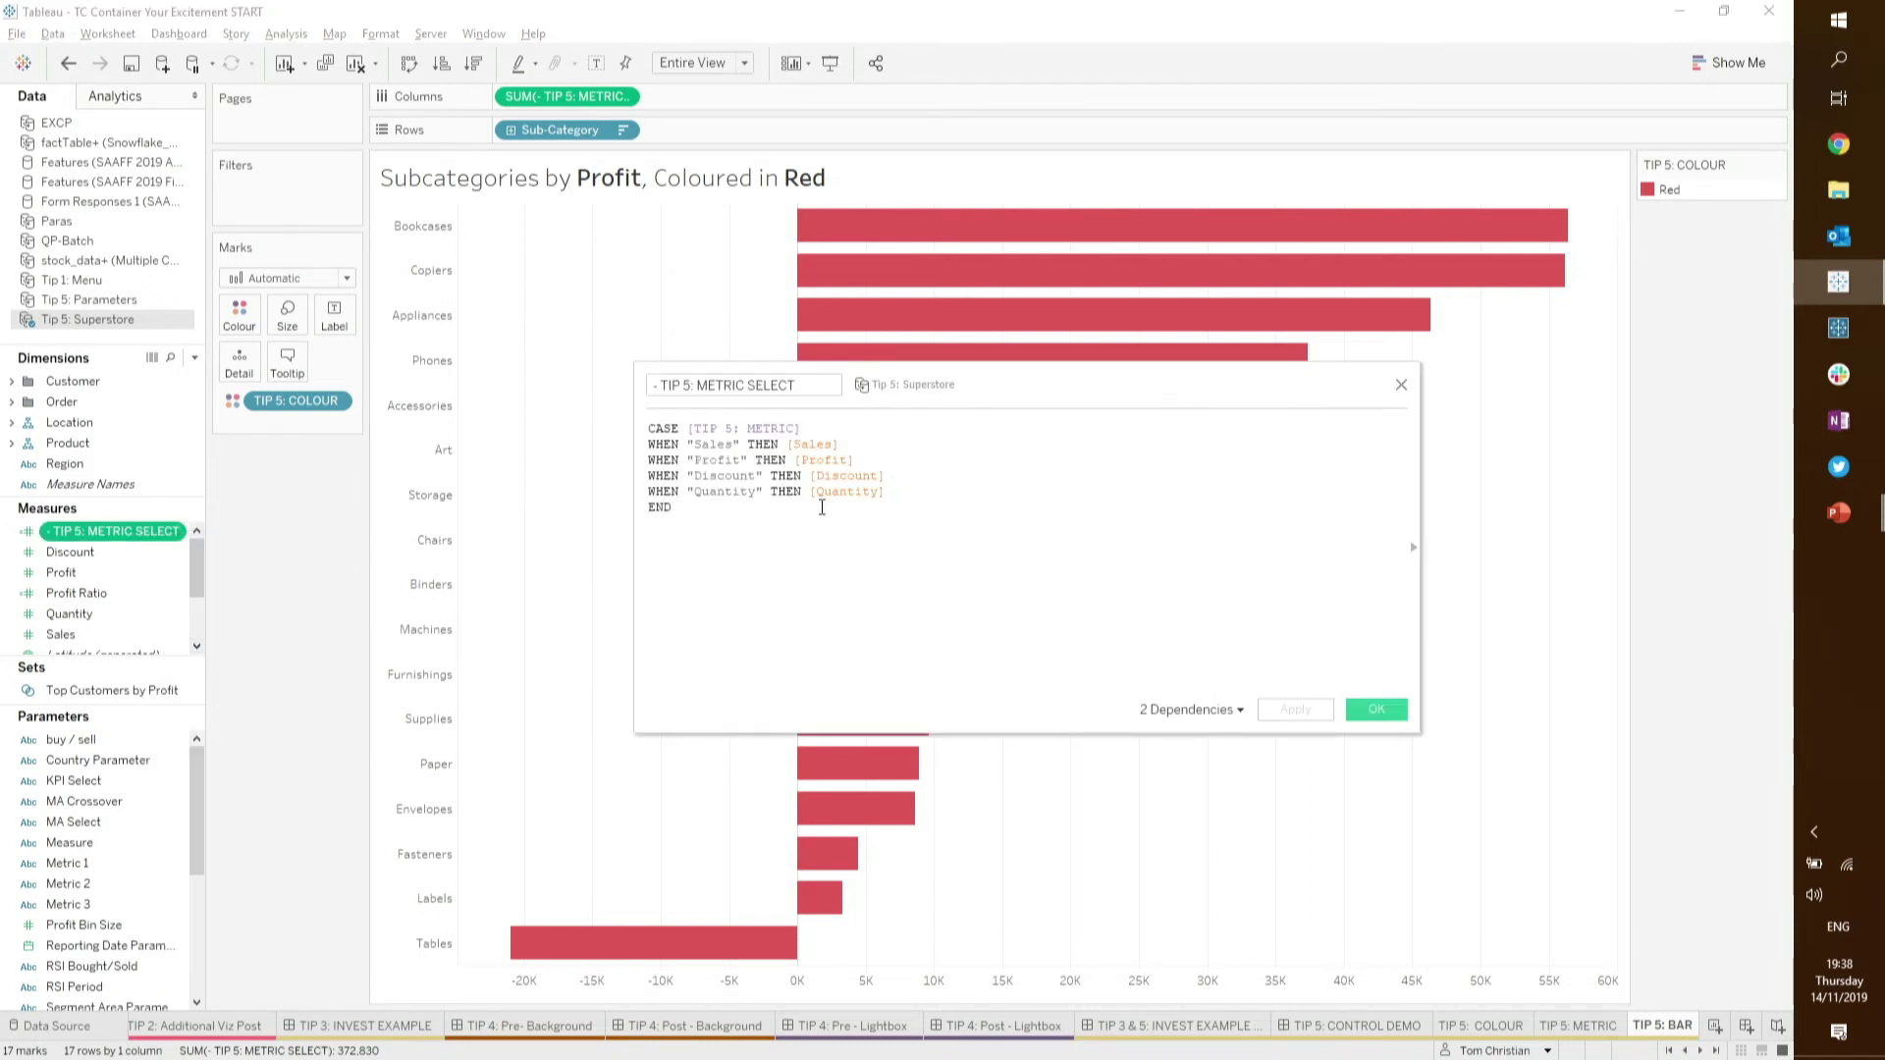
scroll(778, 425, "up", 5)
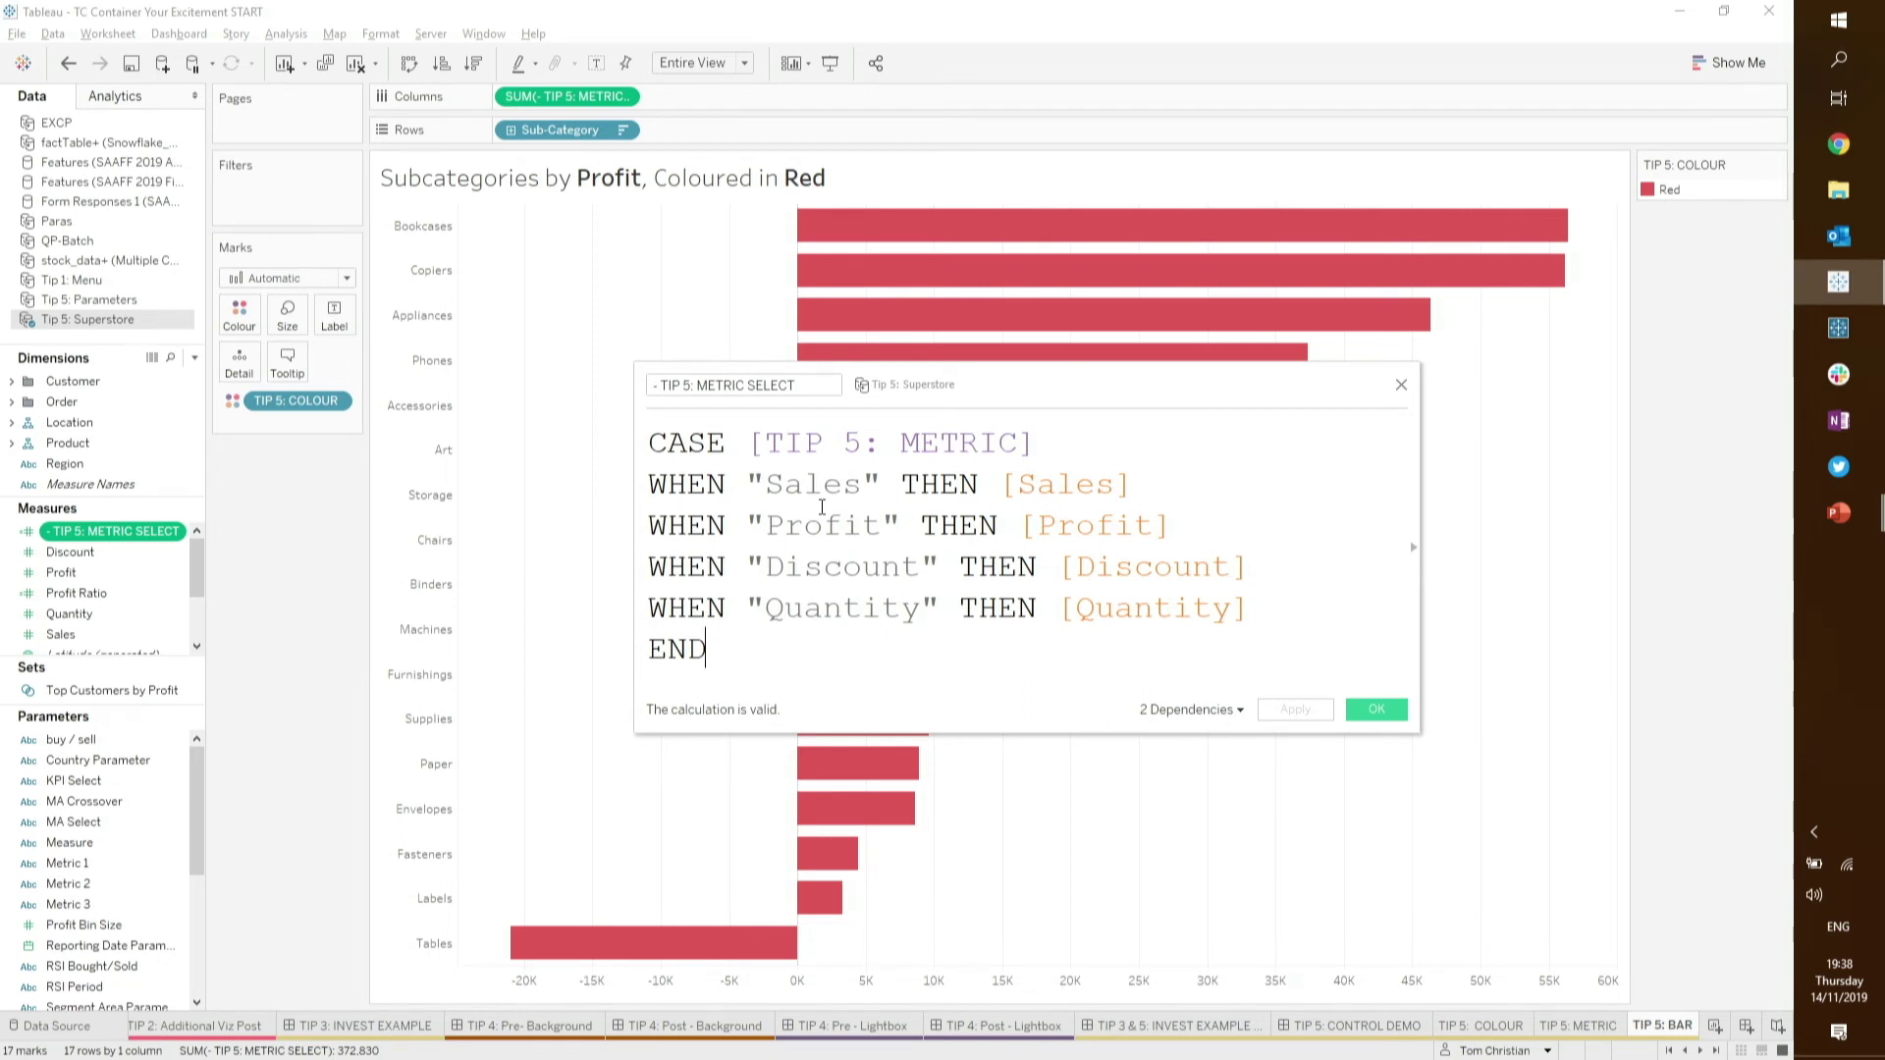
left_click(863, 441)
left_click(1374, 709)
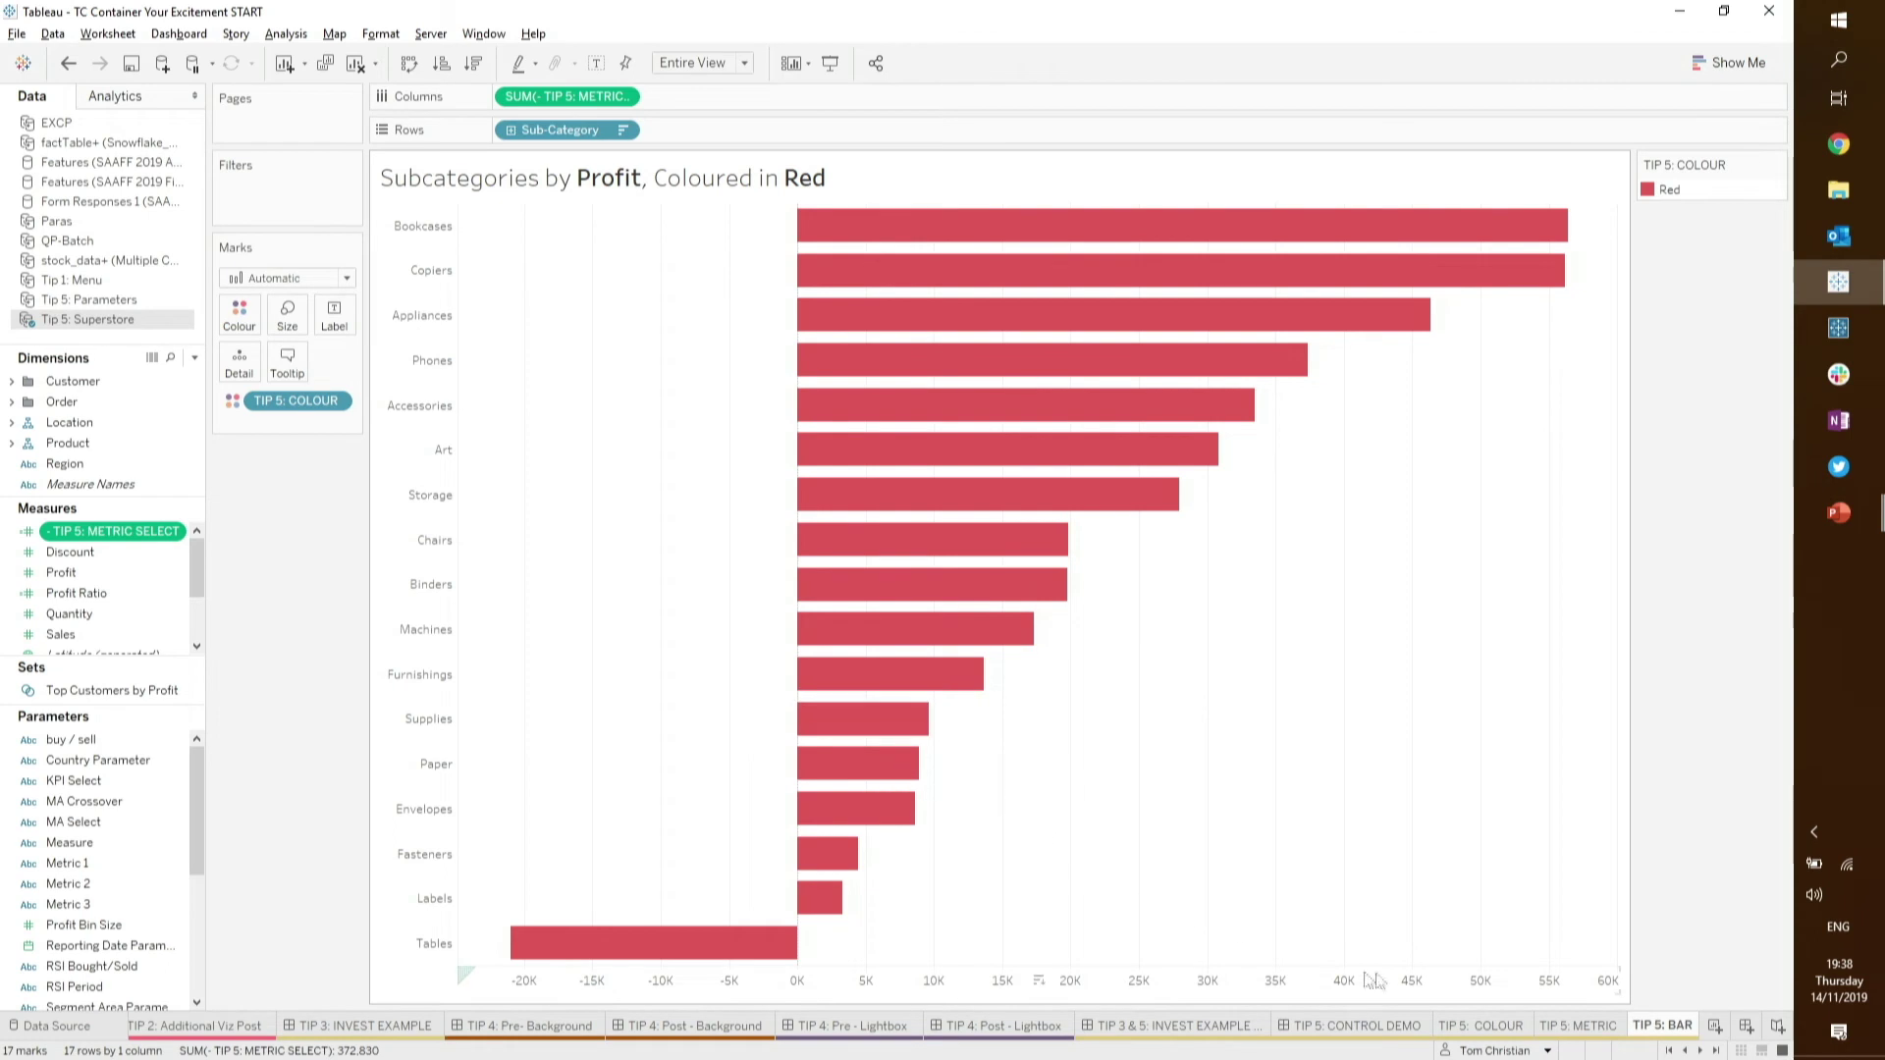
- On the TIP 5: CONTROL DEMO dashboard, add a Change Parameter action with TIP 5: COLOUR as its only source sheet
left_click(1327, 1026)
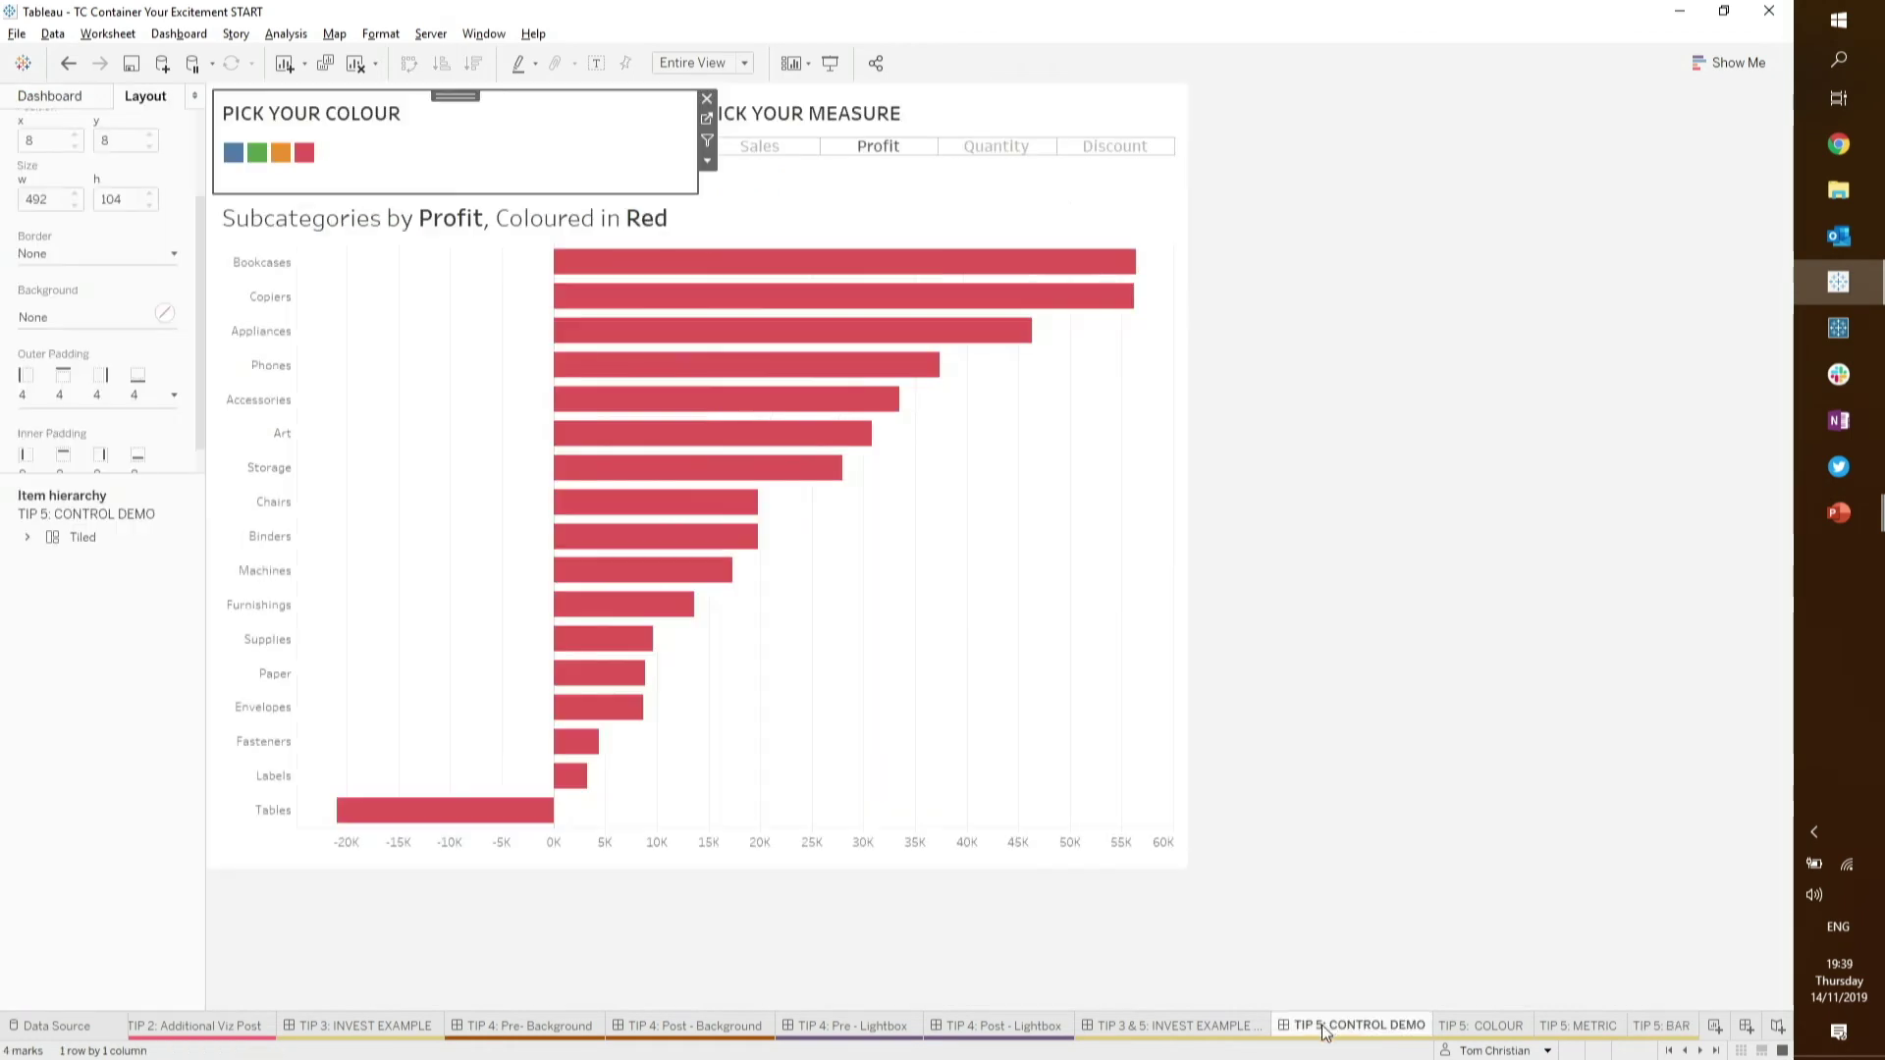
left_click(1359, 519)
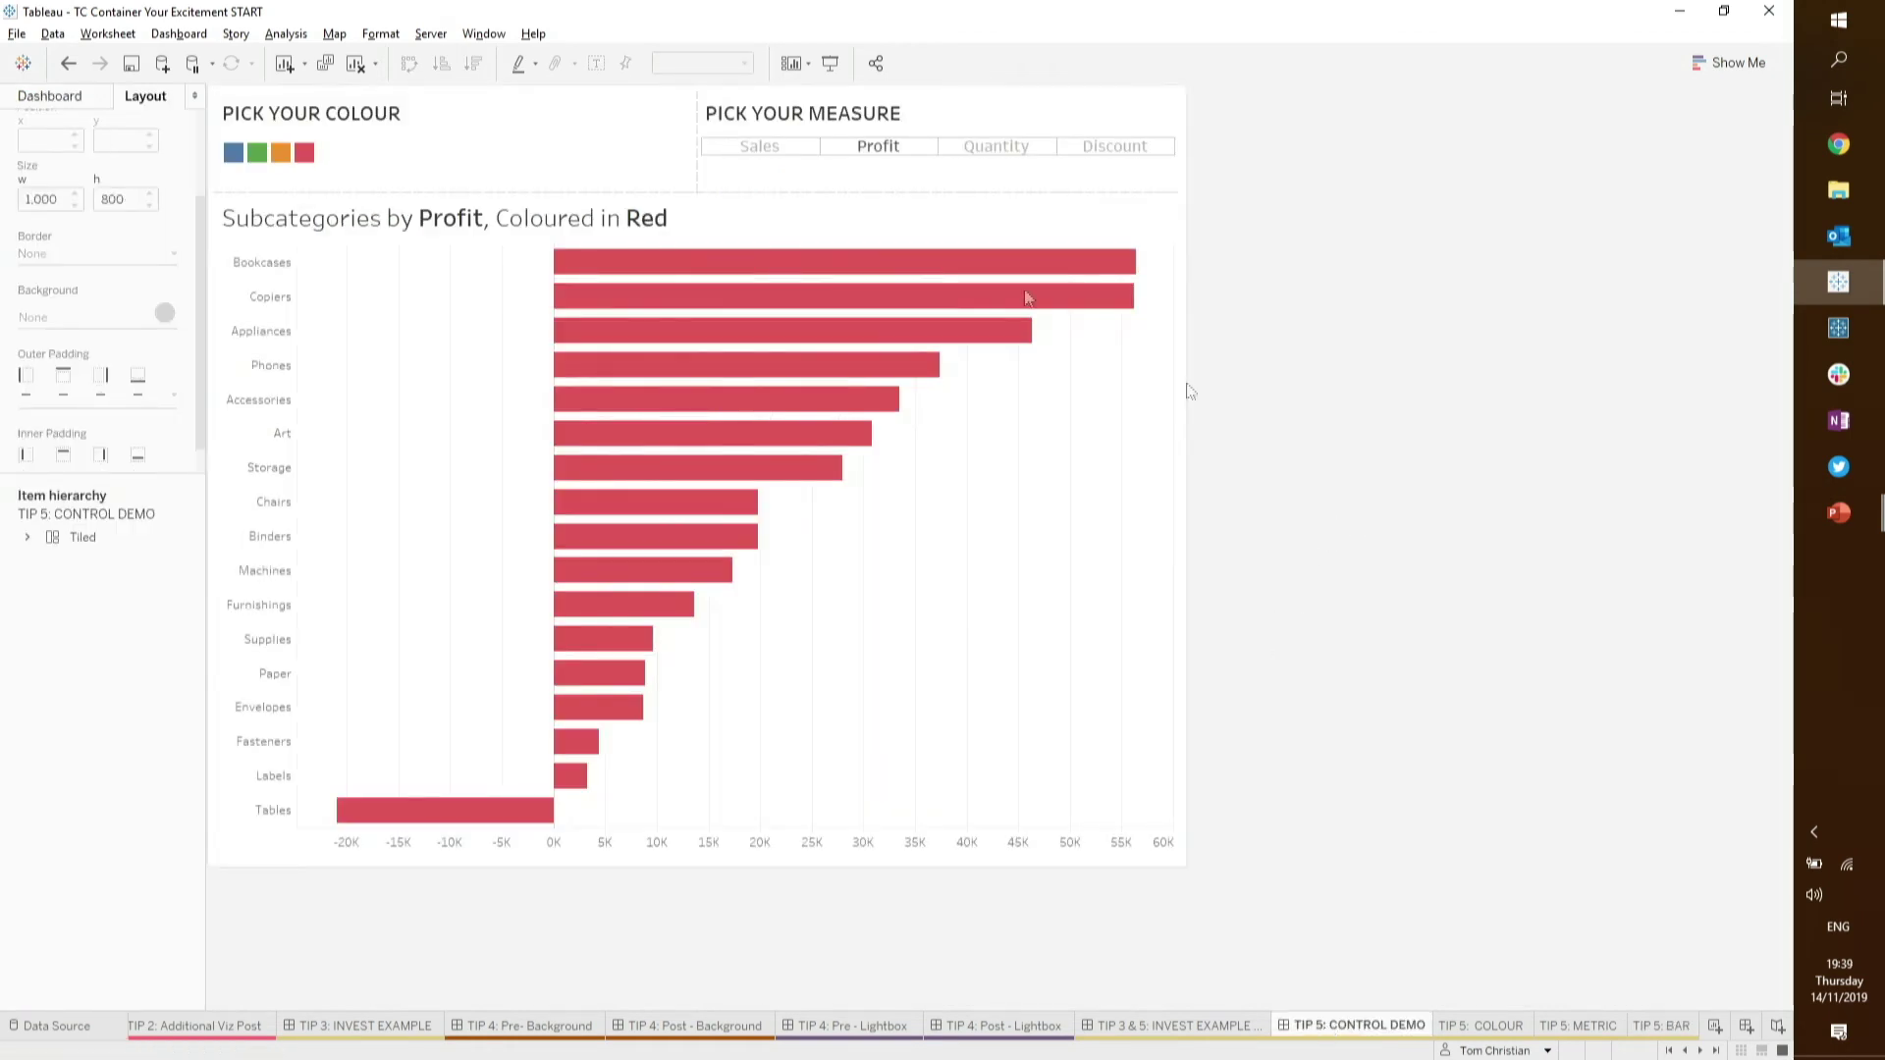
left_click(172, 34)
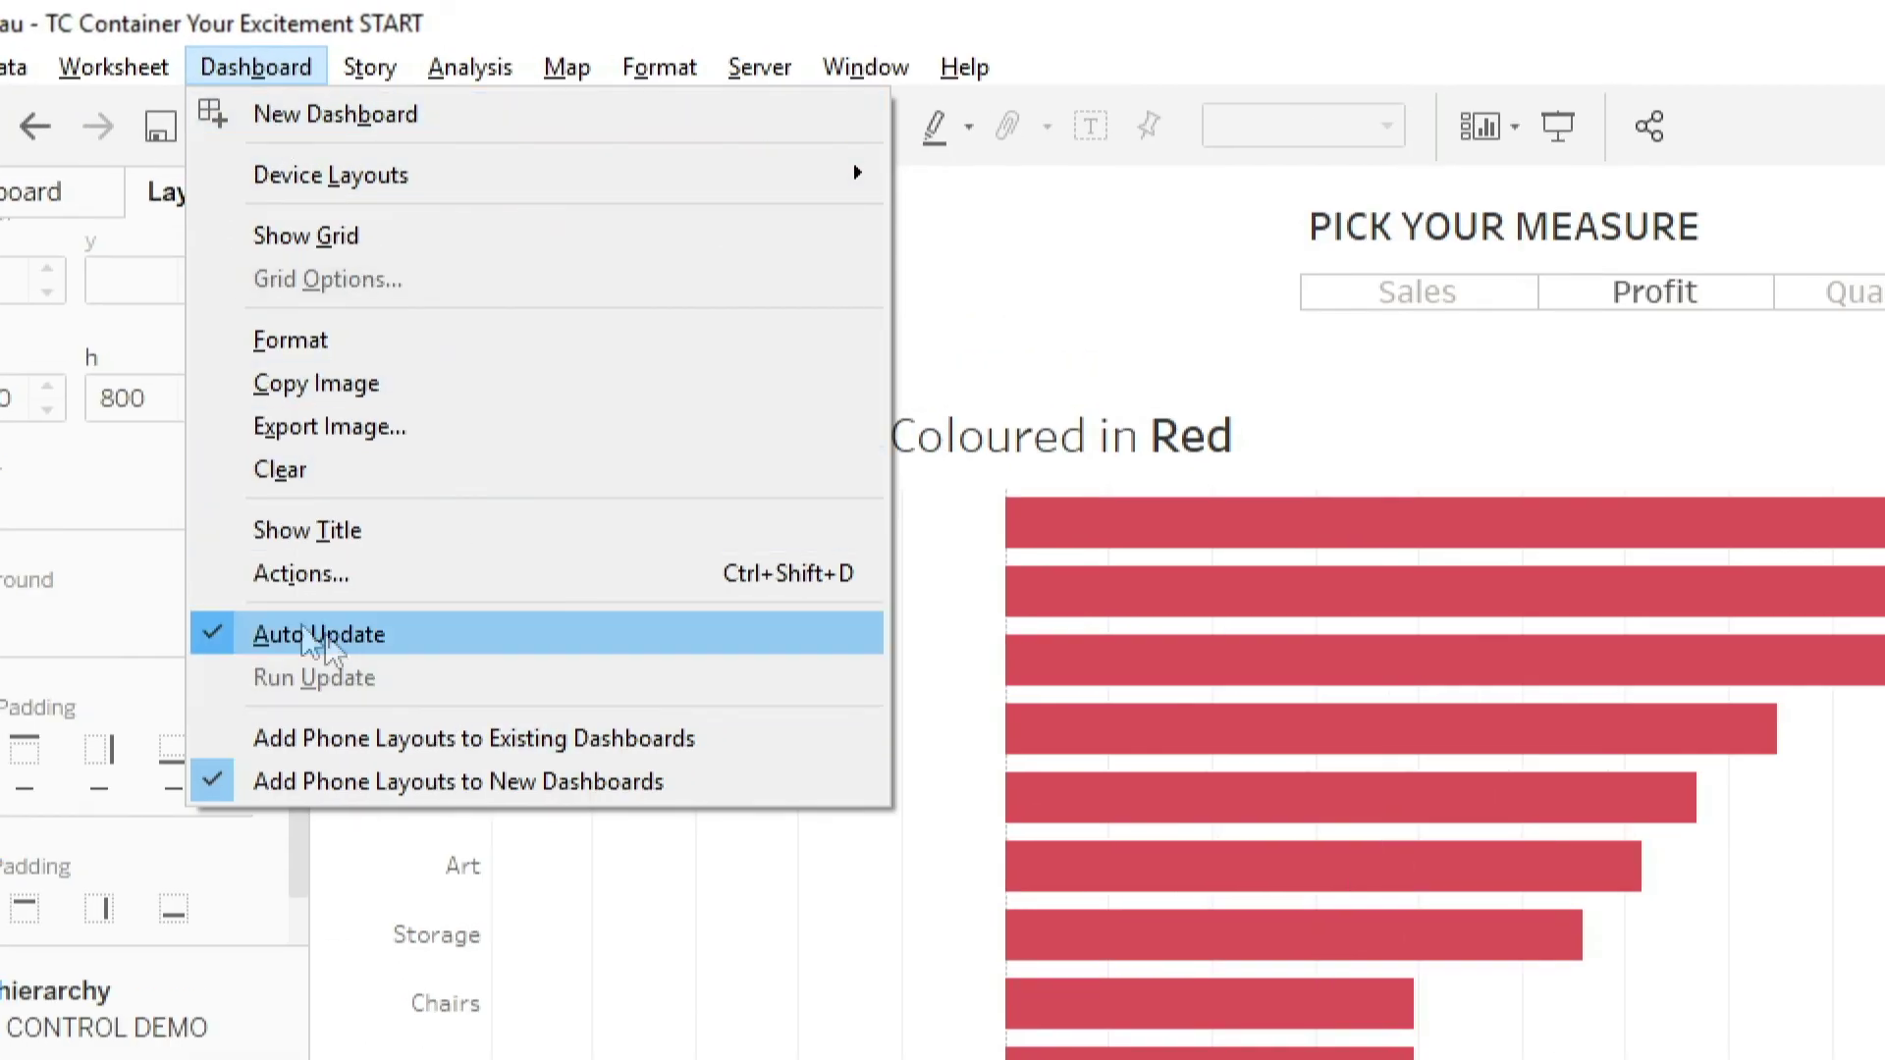
left_click(275, 585)
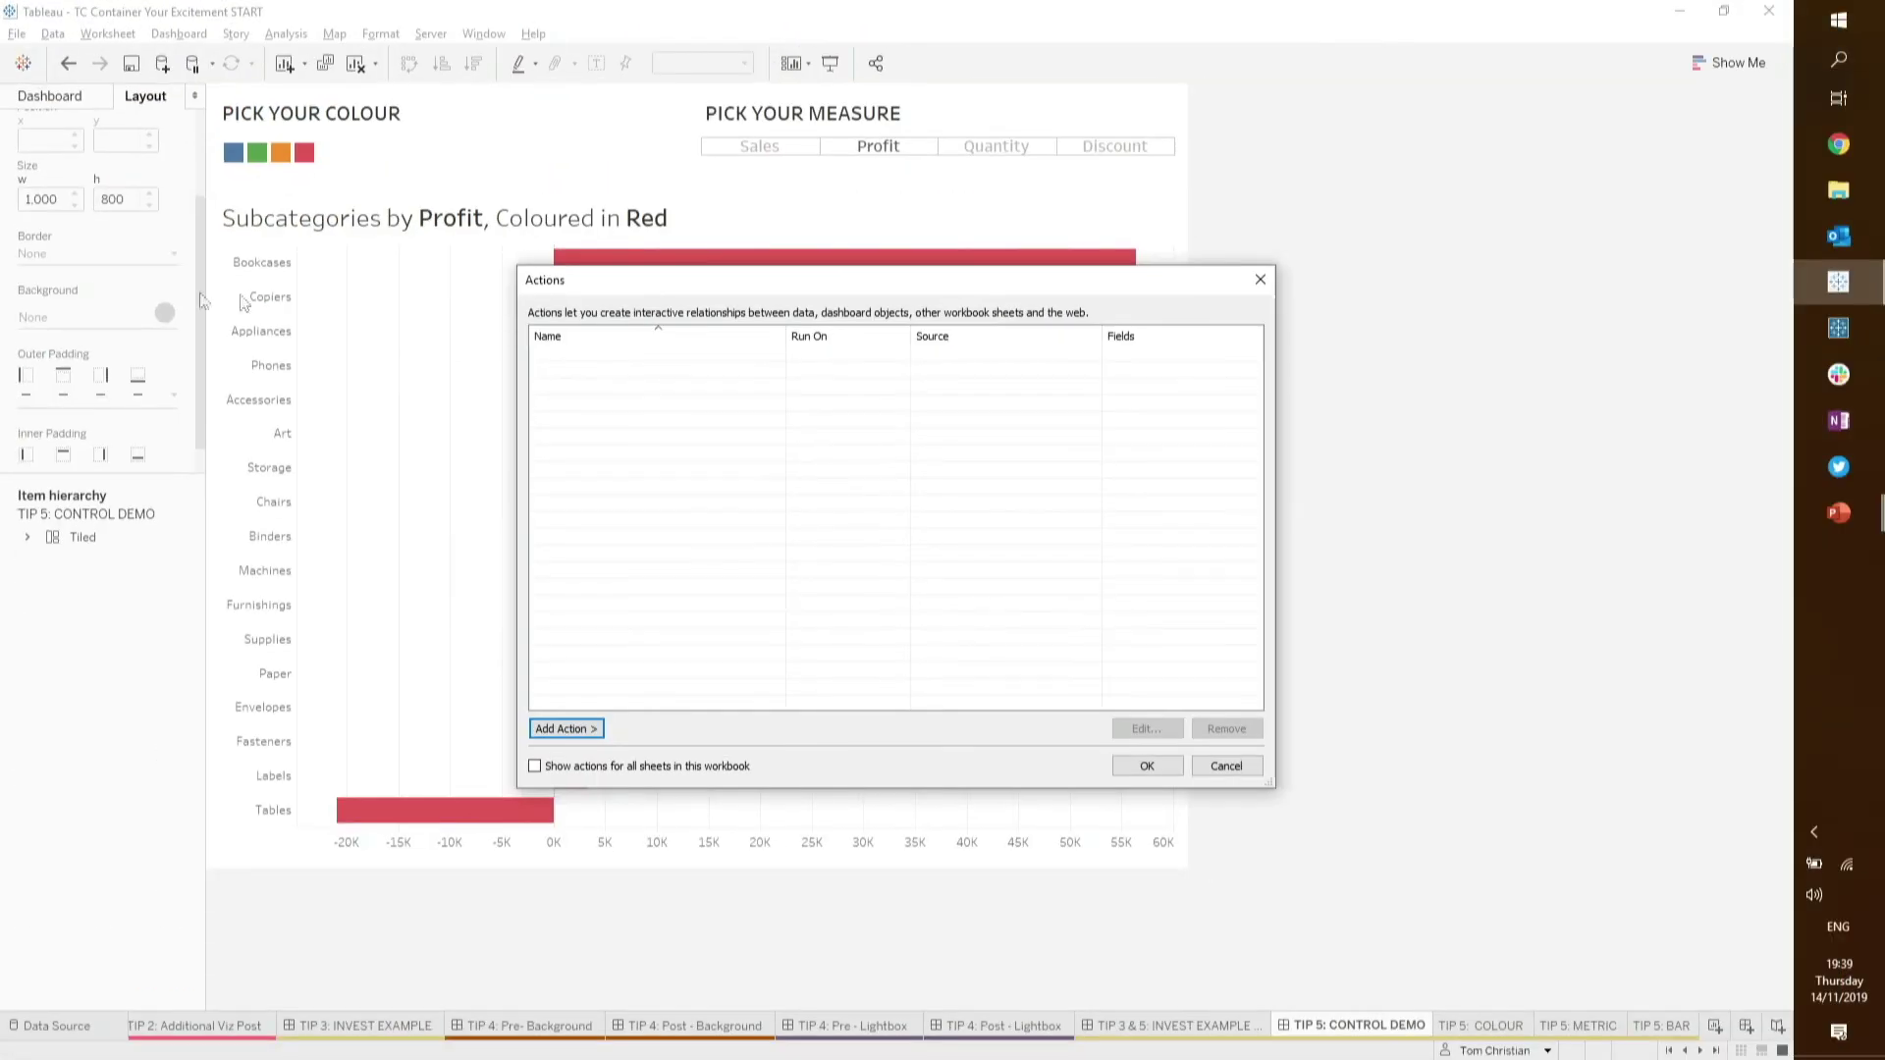
left_click(558, 728)
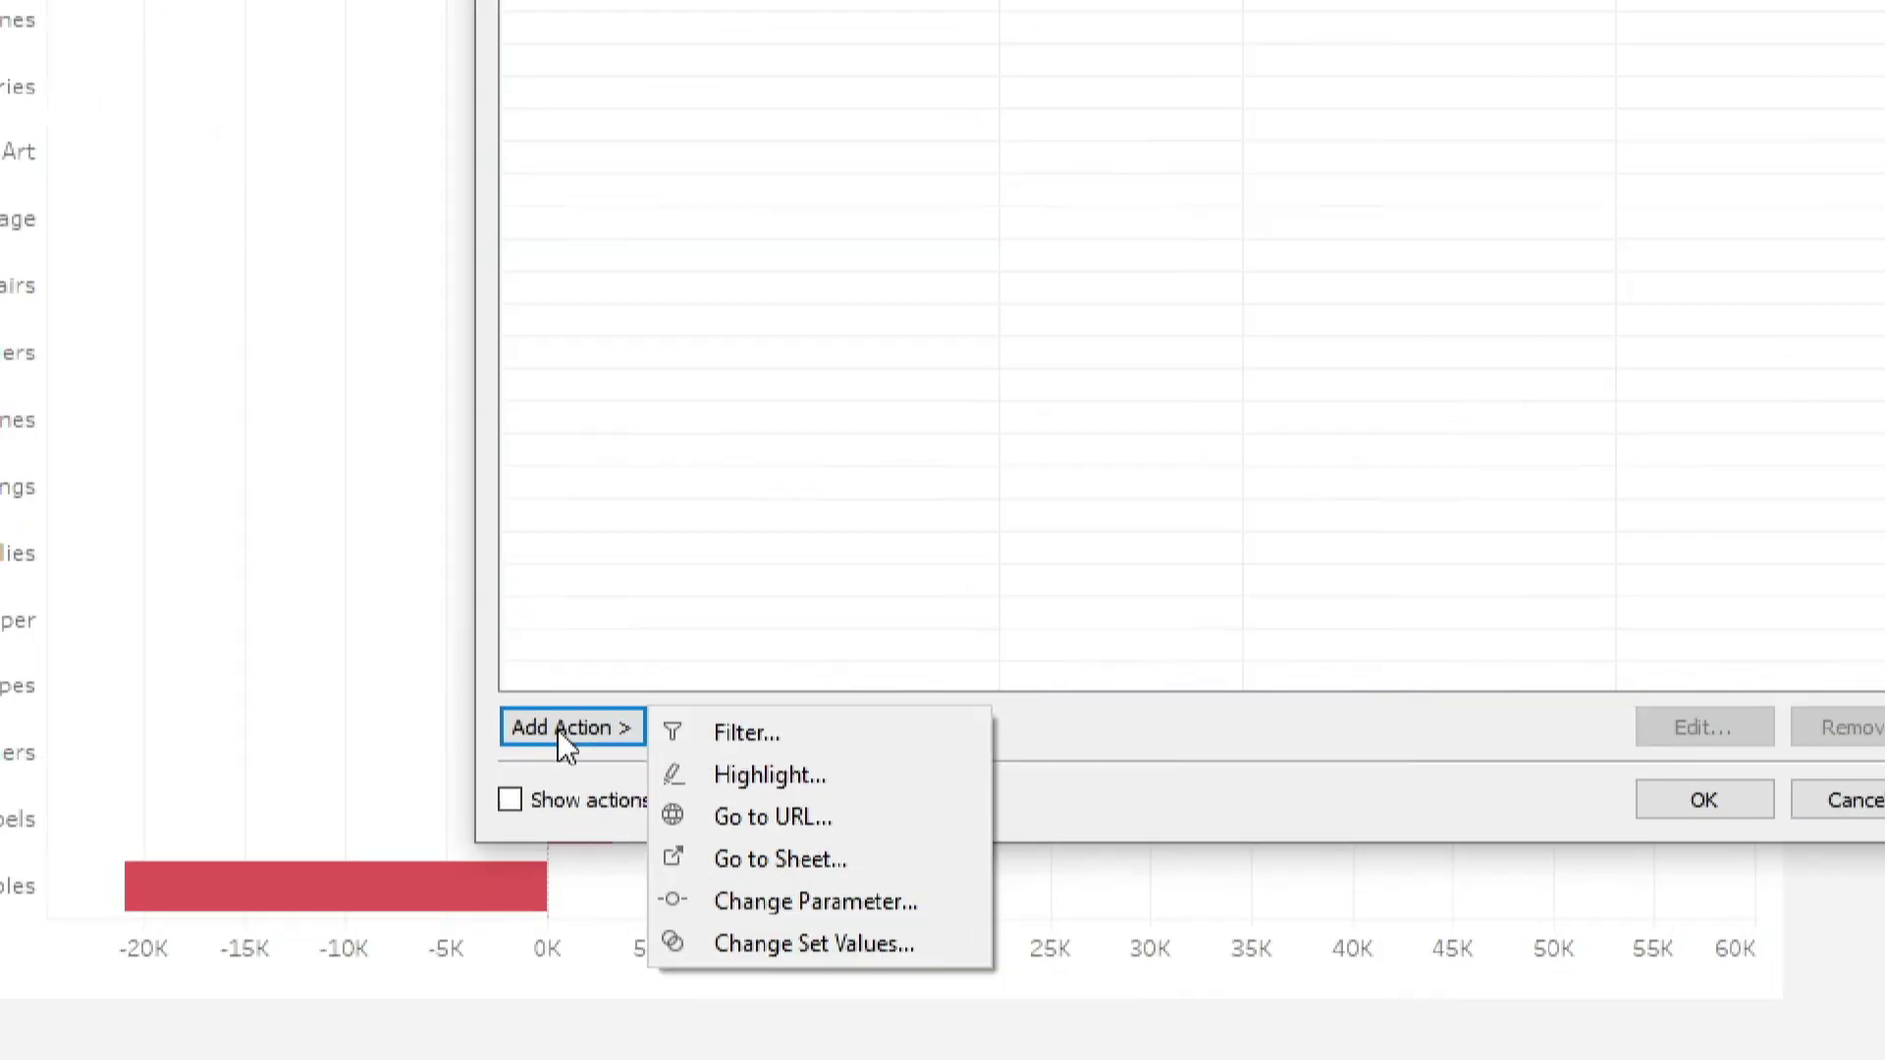
left_click(845, 905)
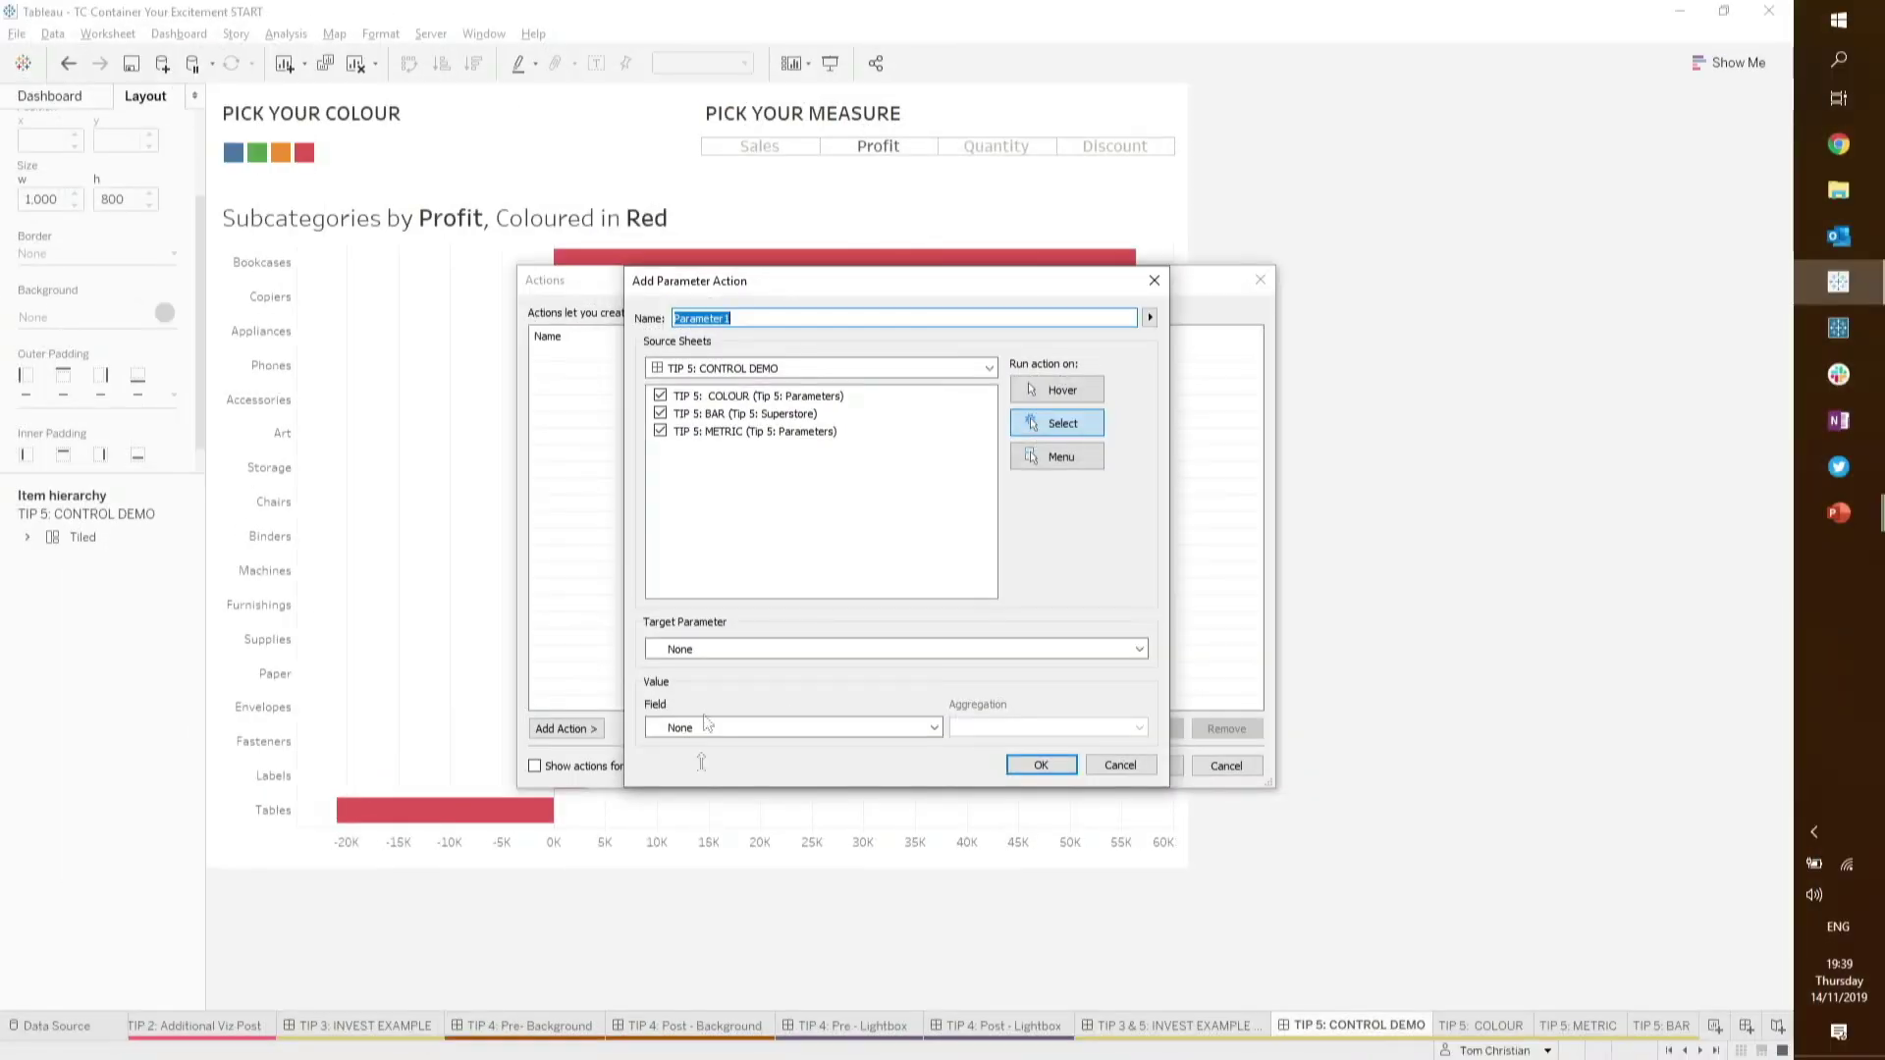
left_click(660, 415)
left_click(660, 431)
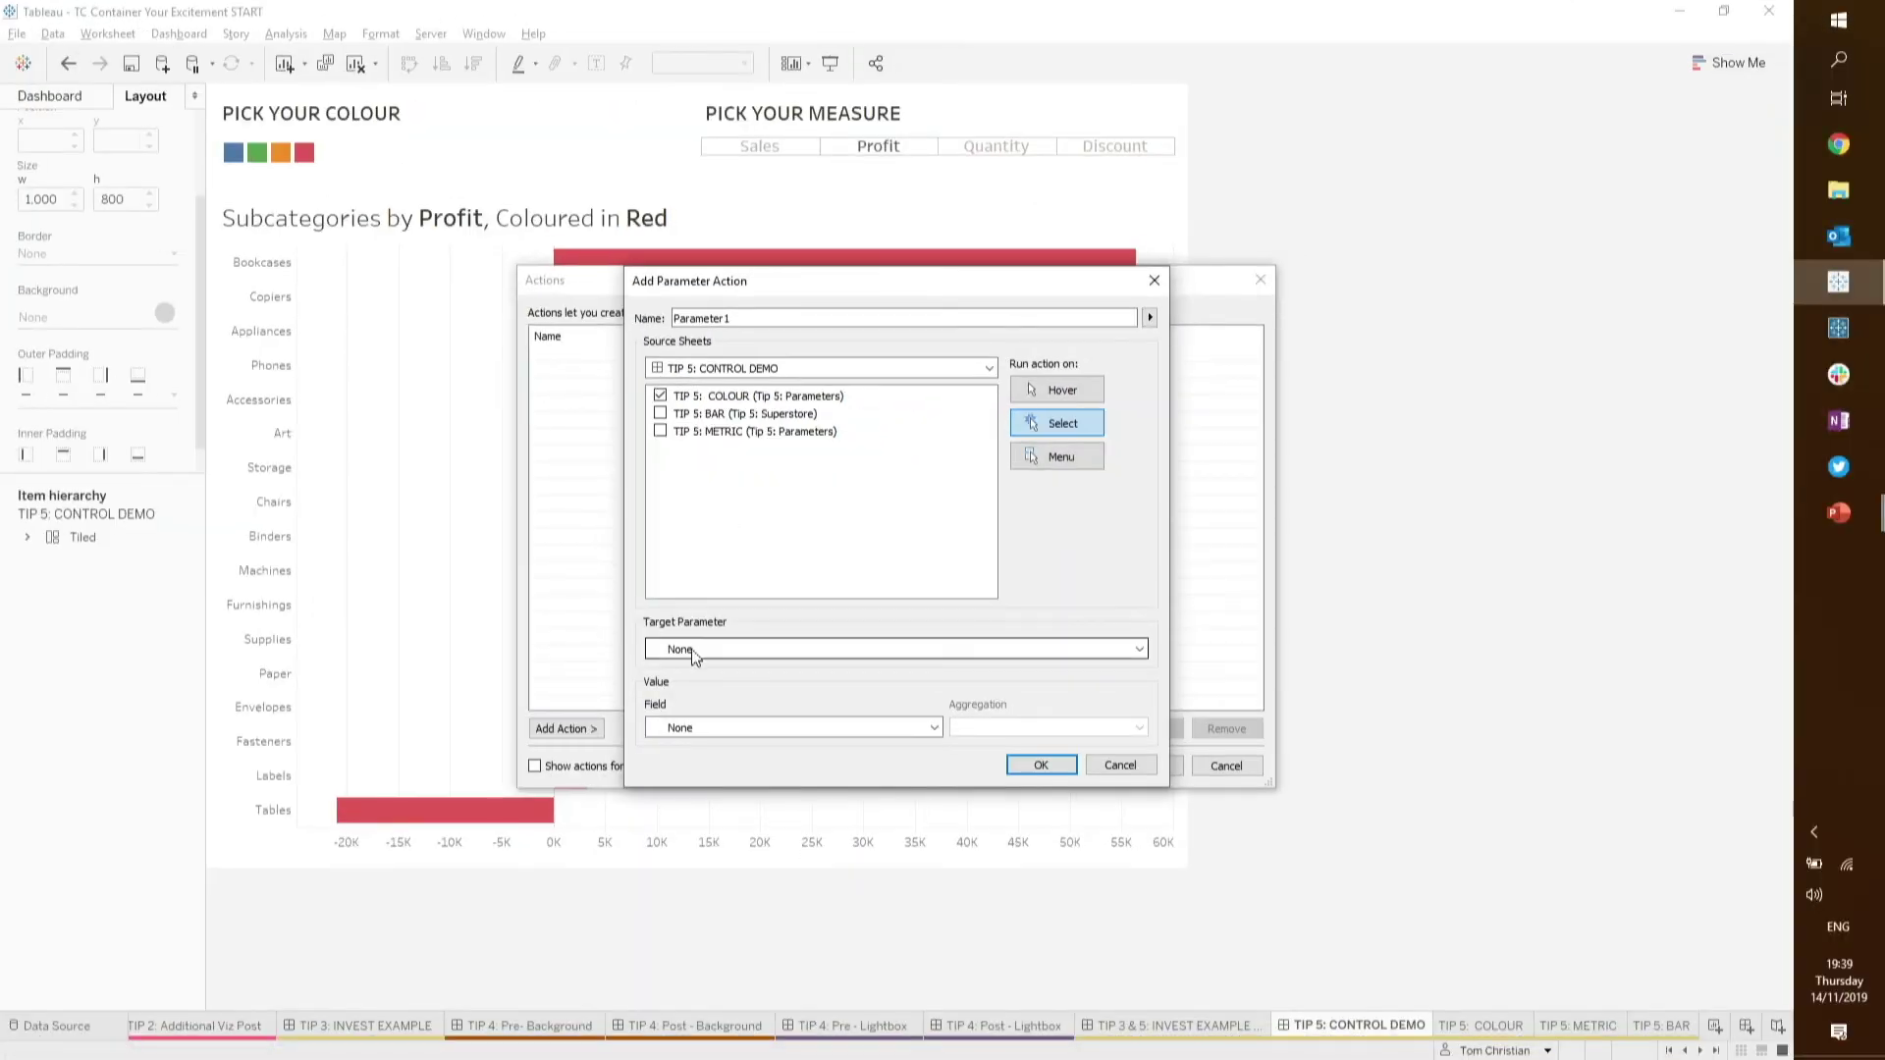
- Target the action at the TIP 5: COLOUR parameter with Primary Colour as the value field, running on Hover, and save it
left_click(662, 917)
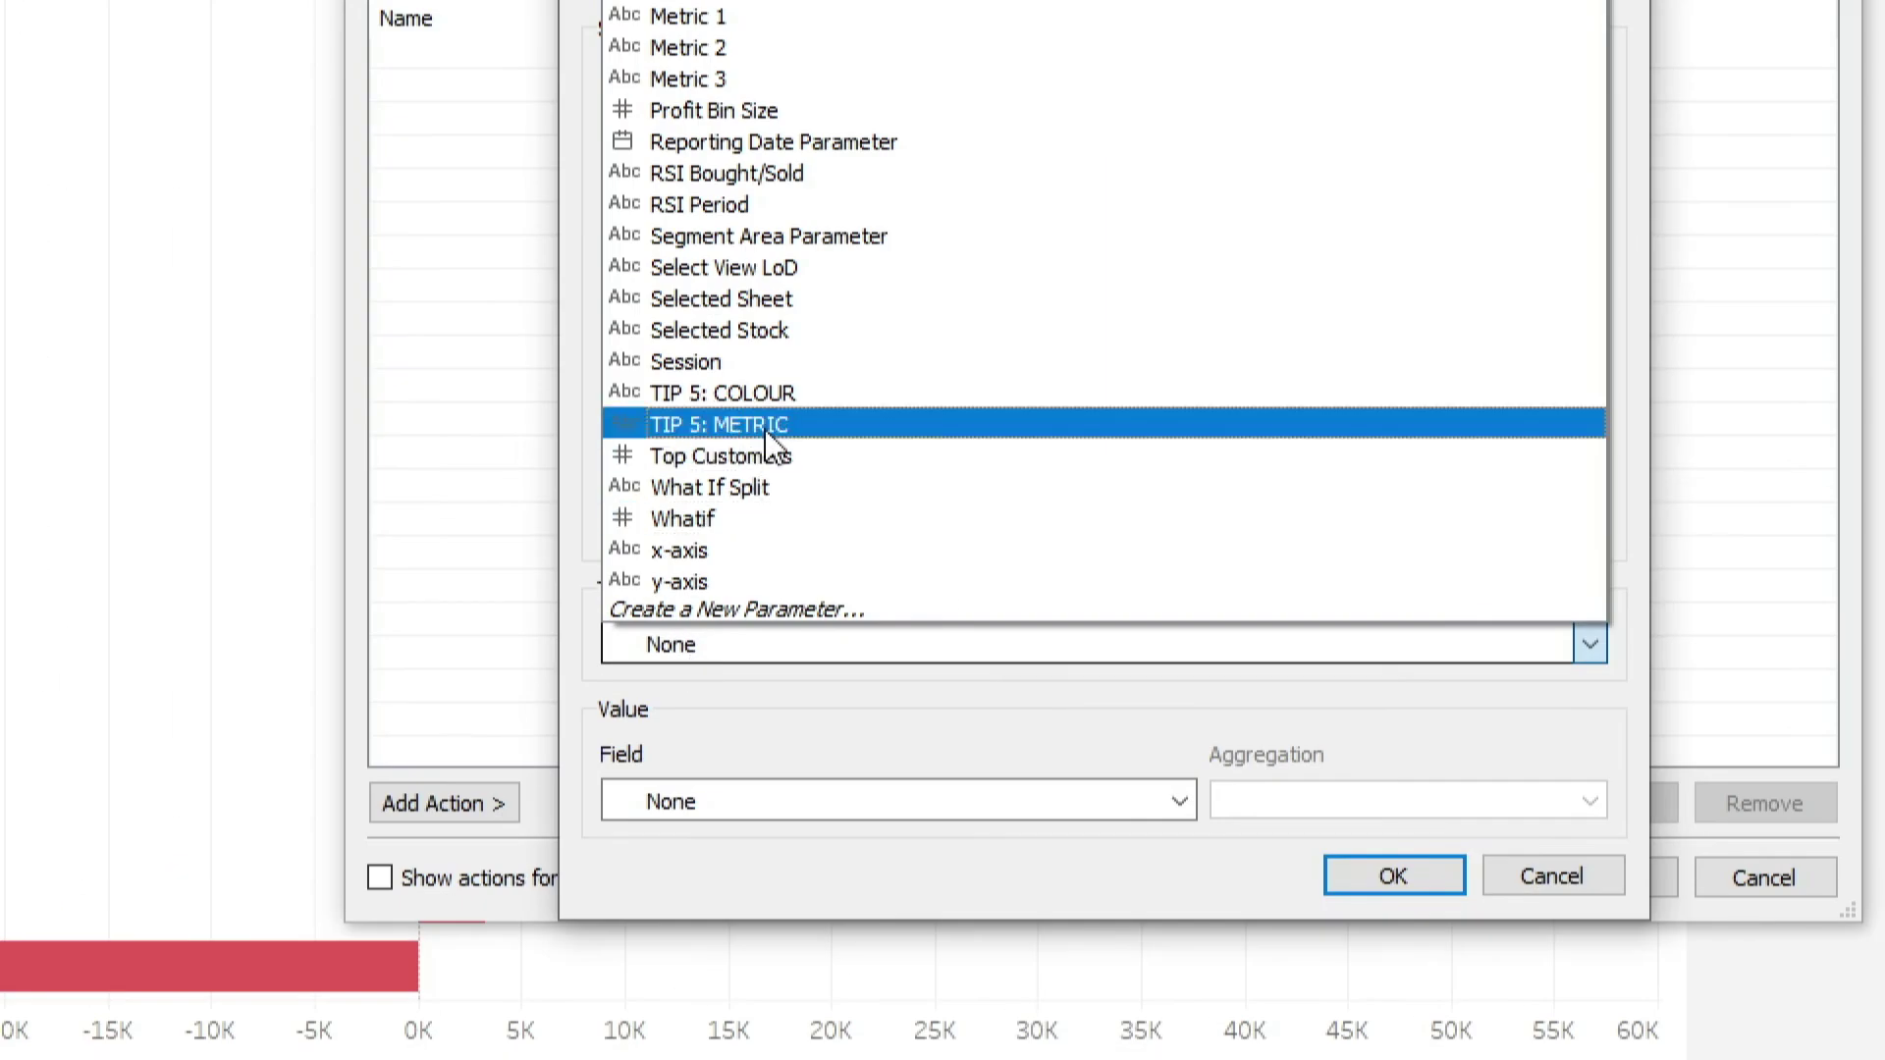
left_click(727, 524)
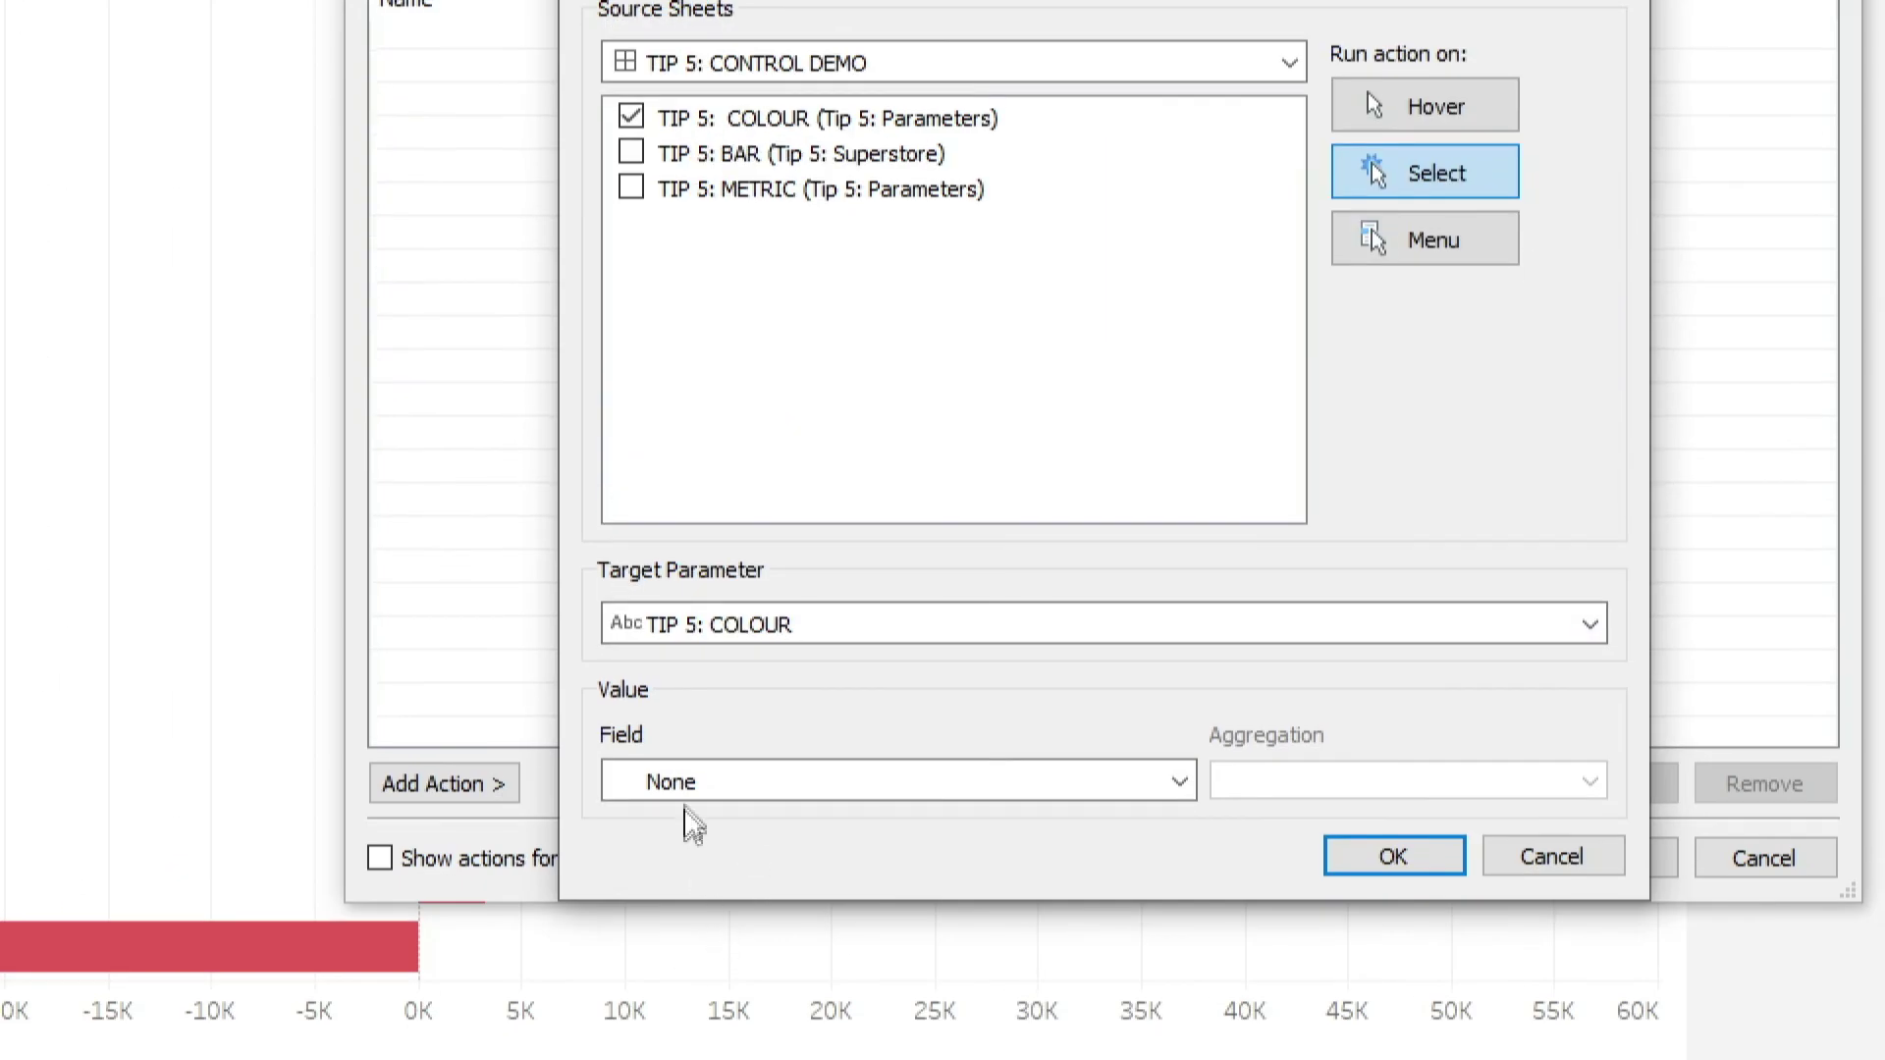
left_click(685, 805)
left_click(709, 850)
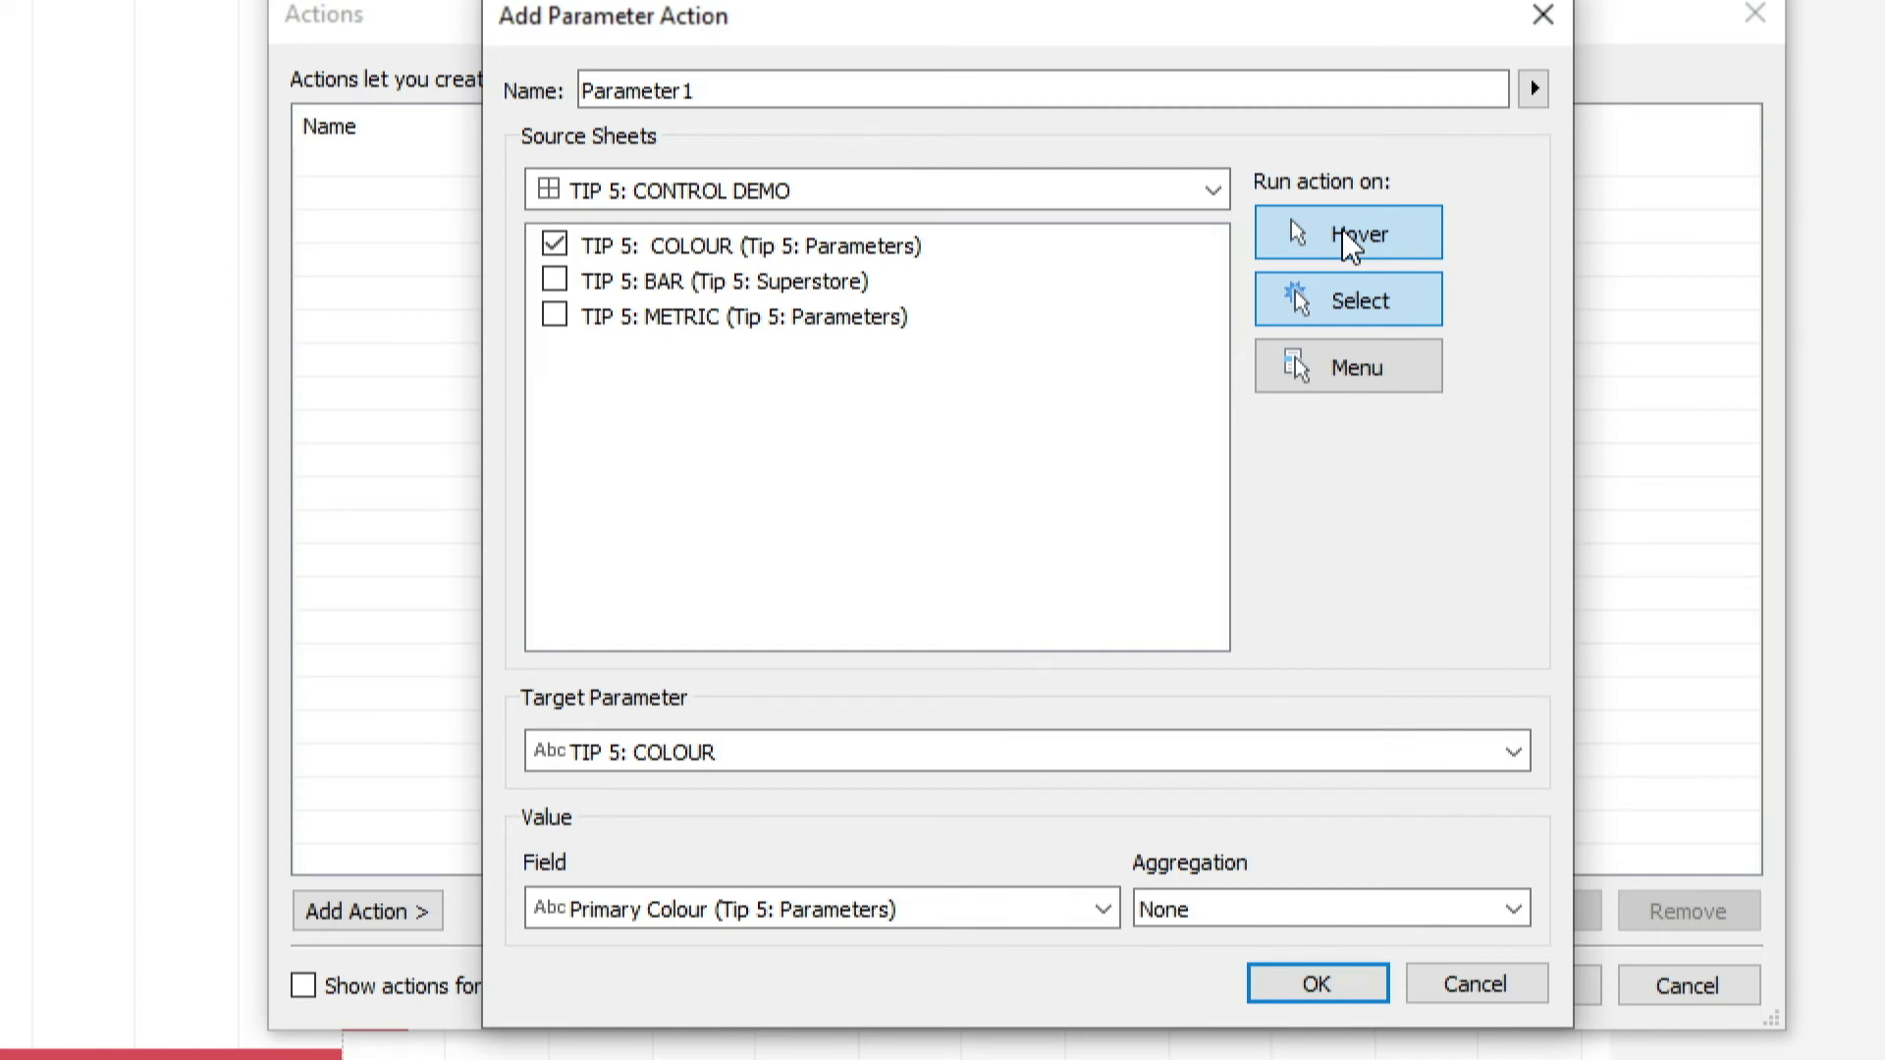
left_click(1341, 230)
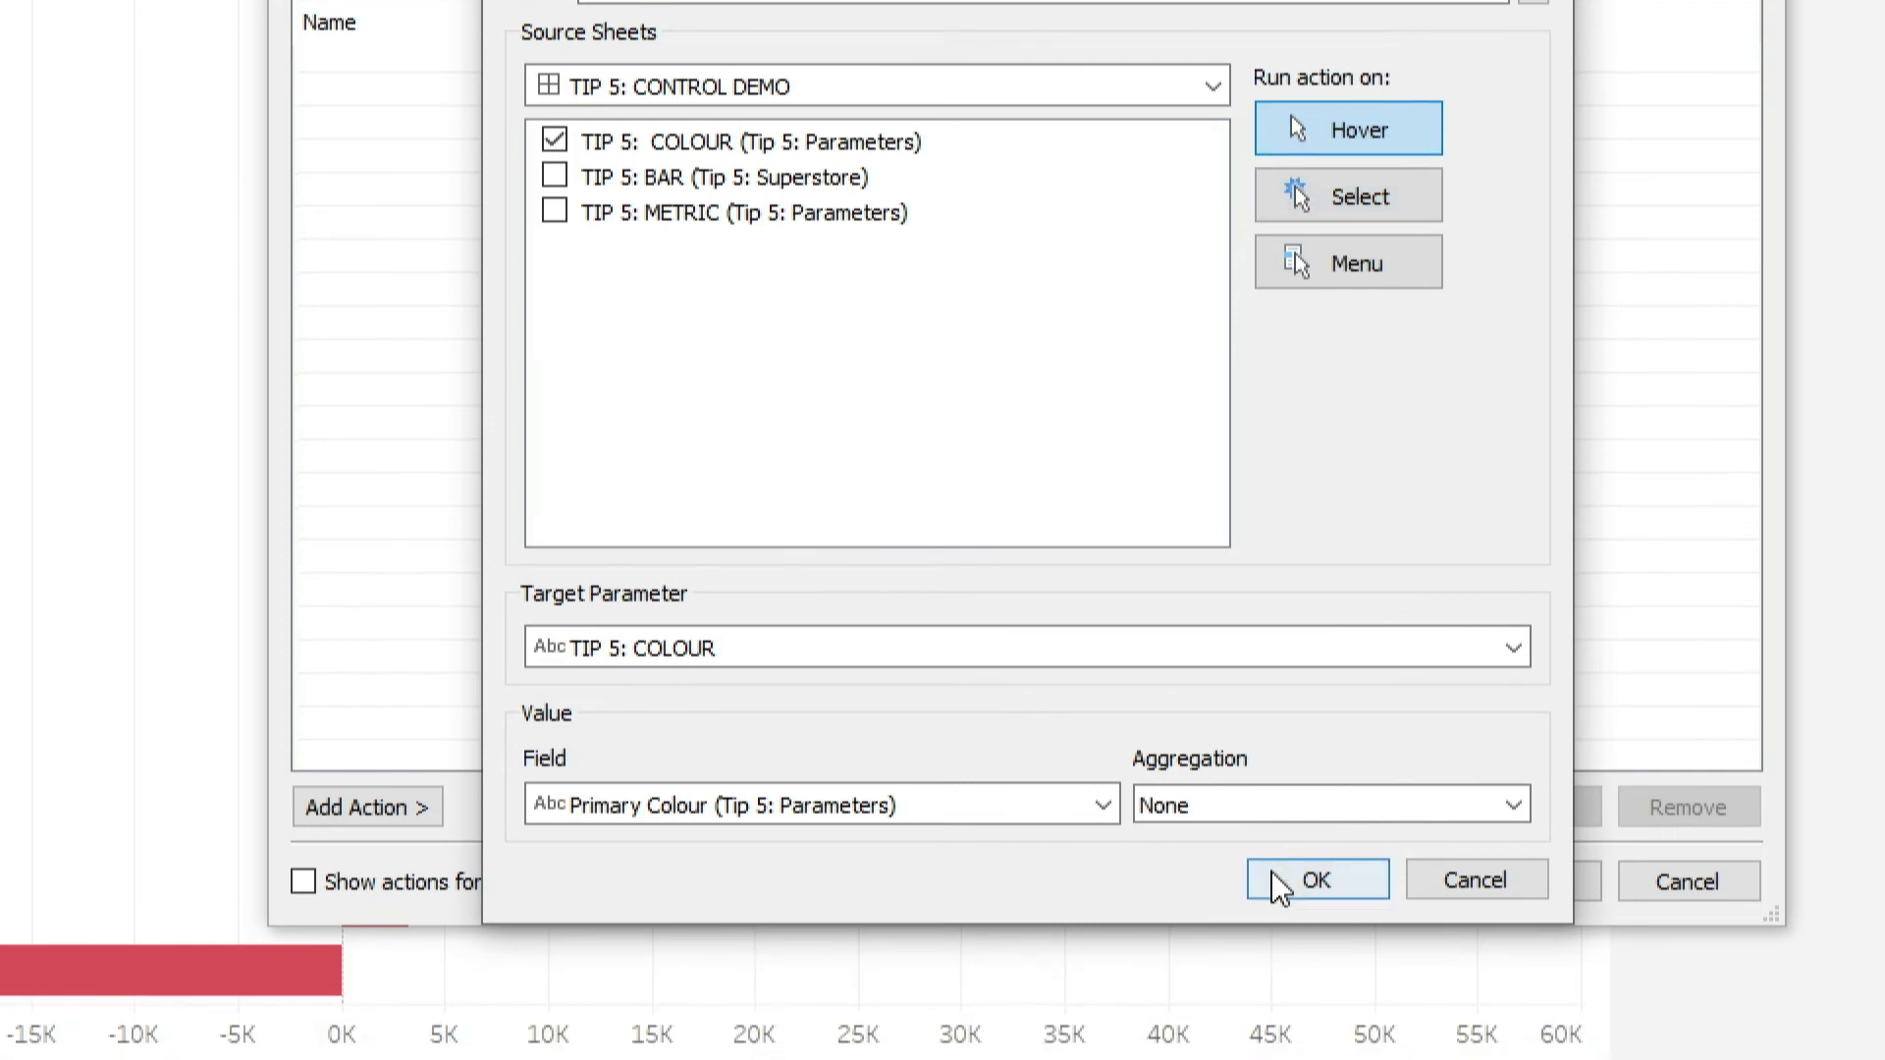
left_click(1276, 967)
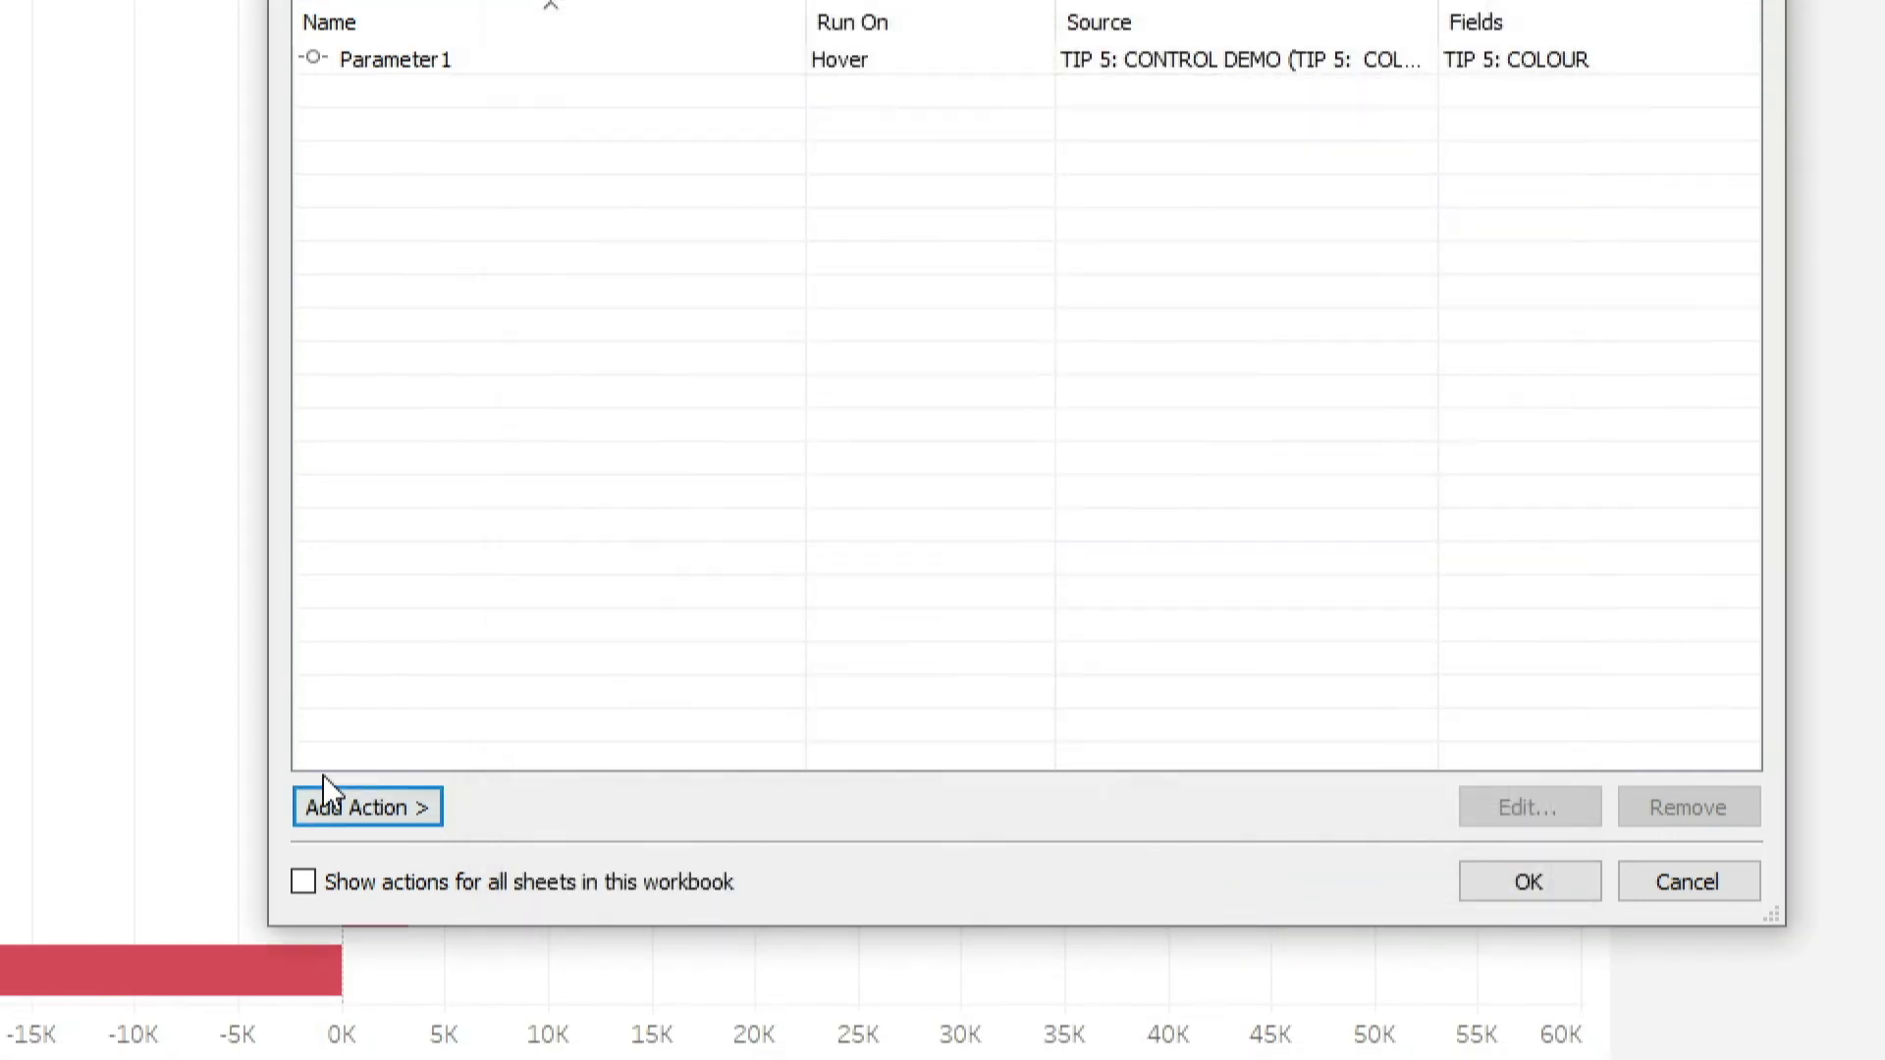
- Add a second Change Parameter action on the dashboard with TIP 5: METRIC as its only source sheet
left_click(332, 801)
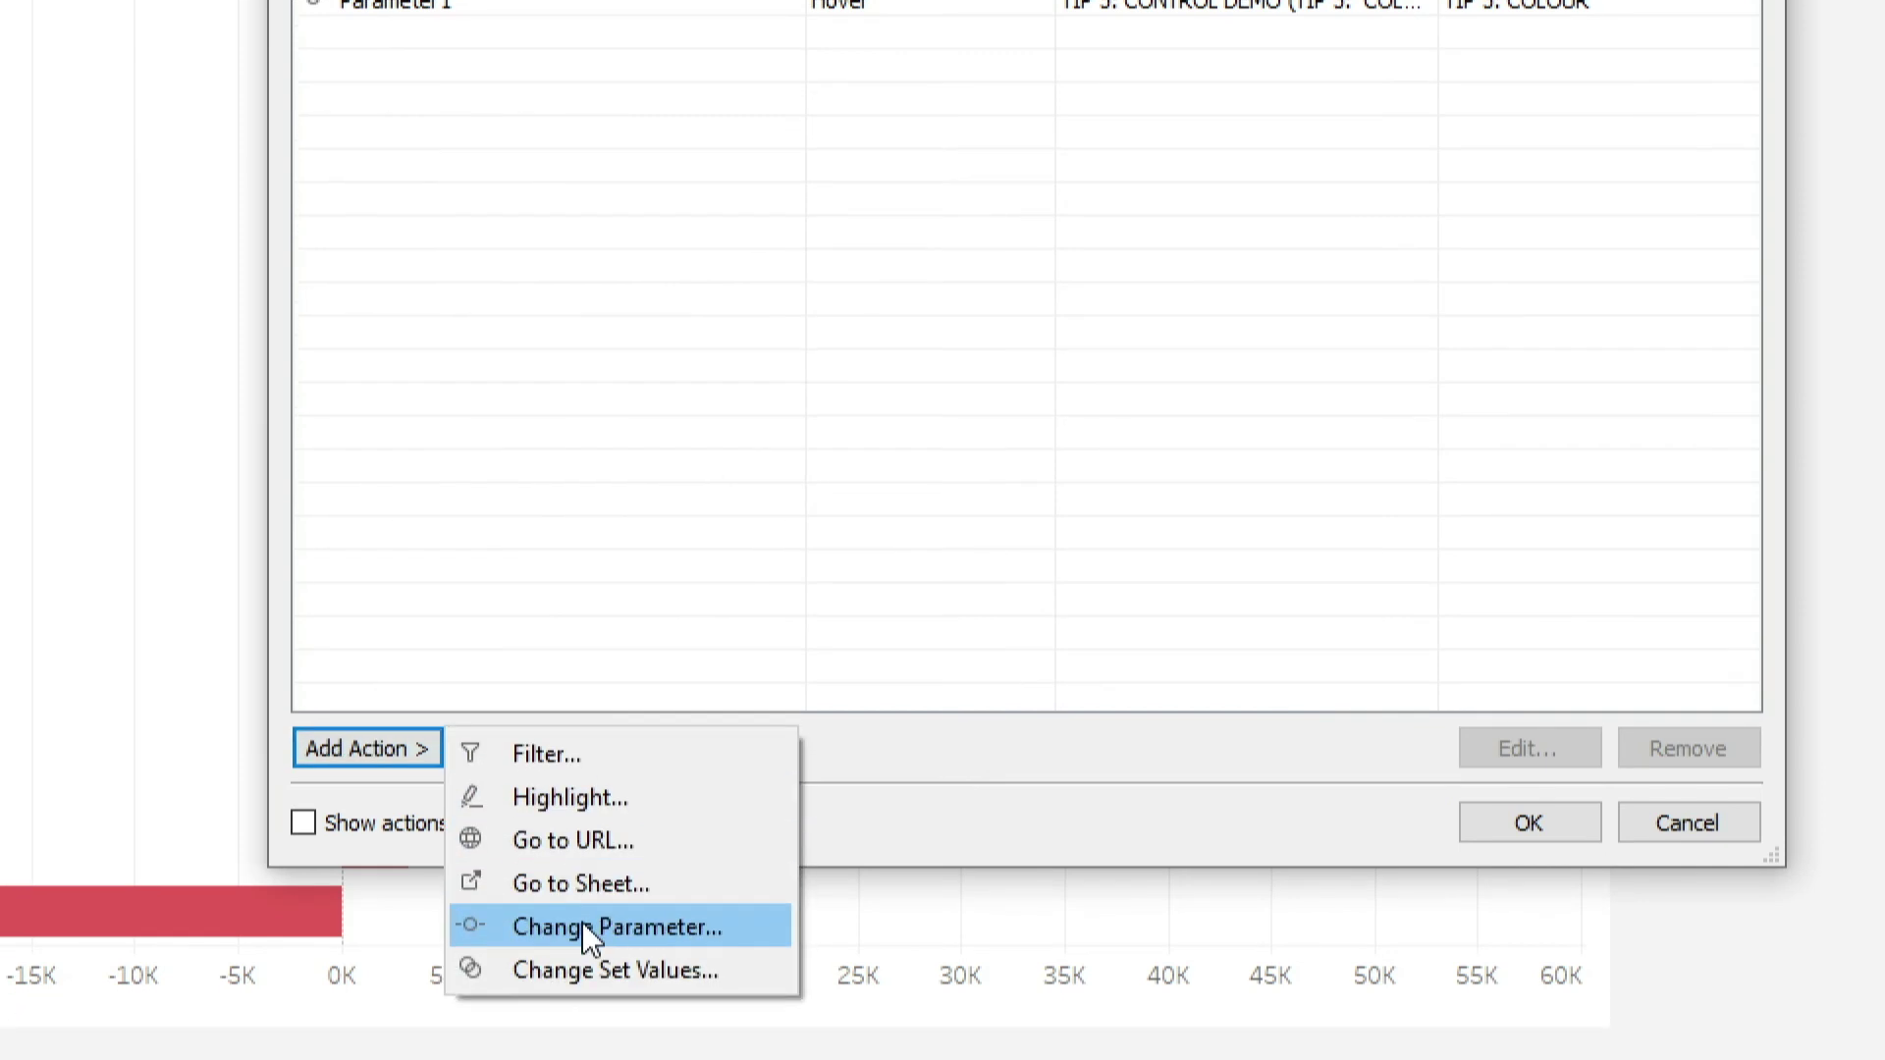
left_click(587, 929)
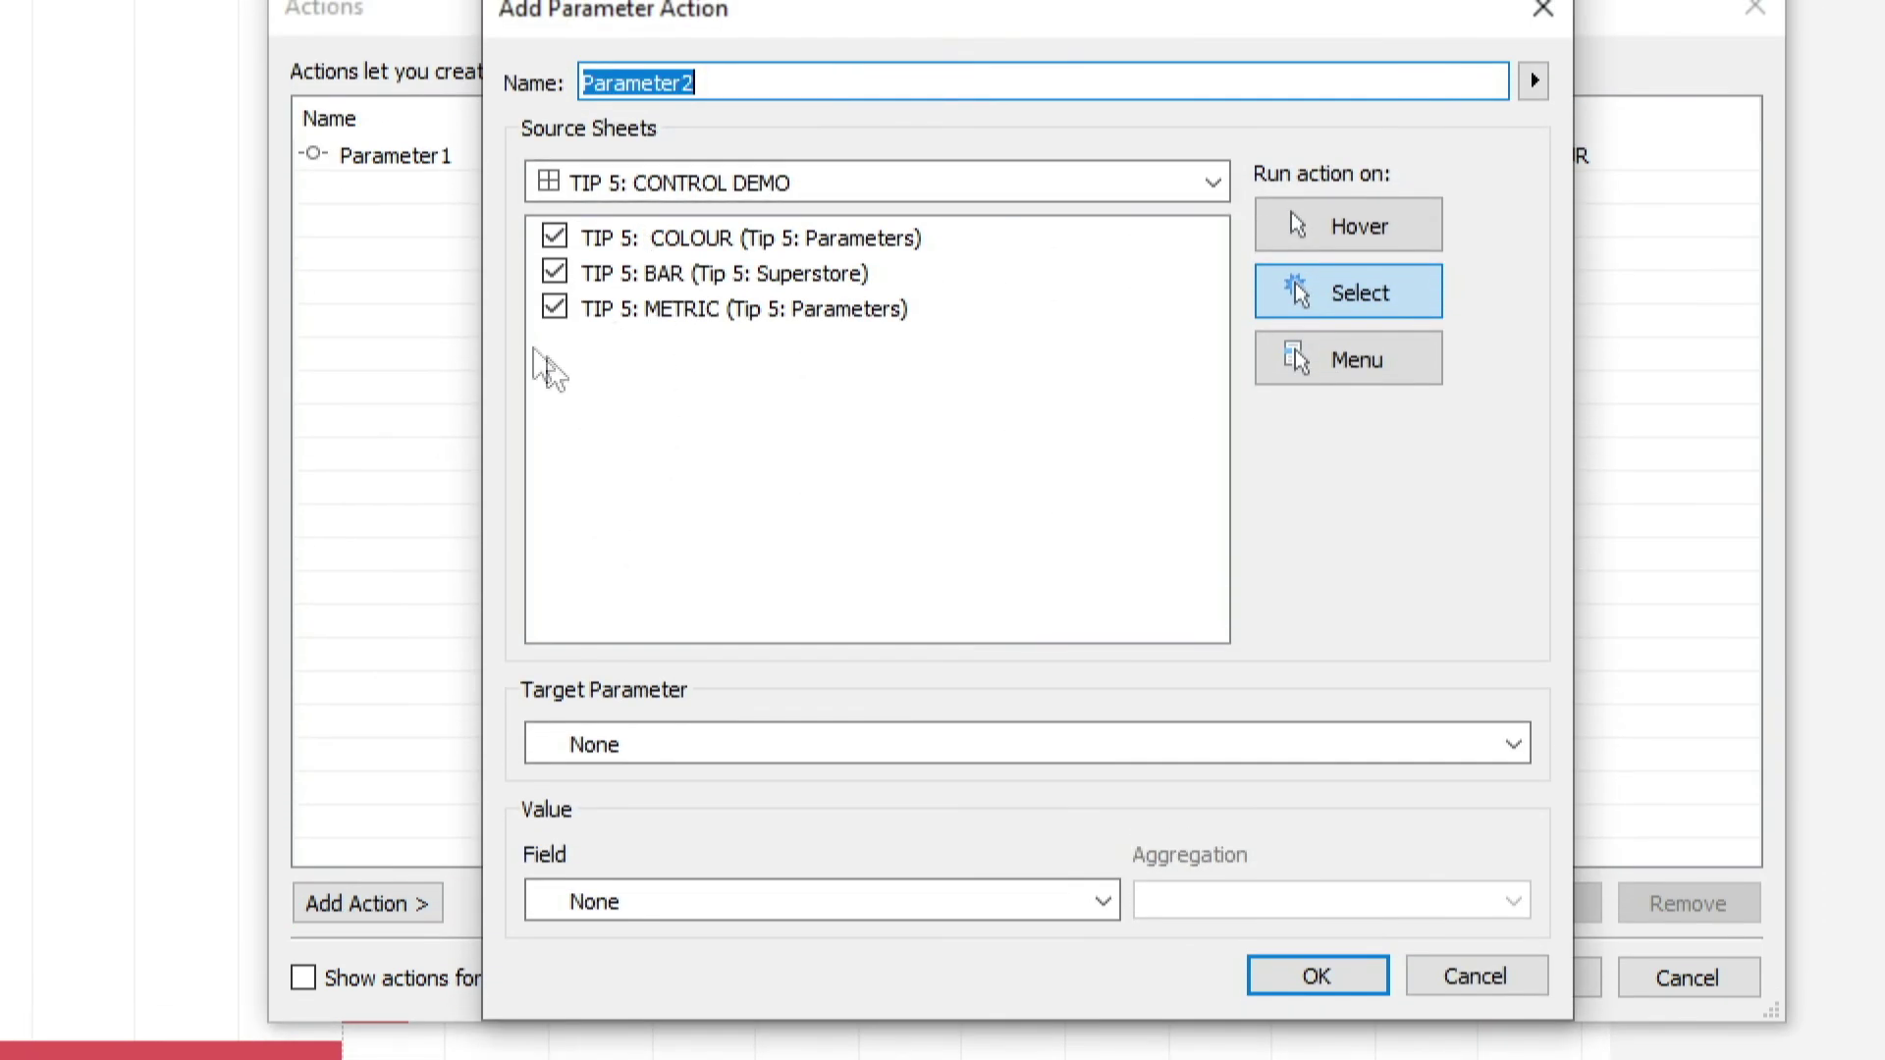
left_click(555, 237)
left_click(555, 273)
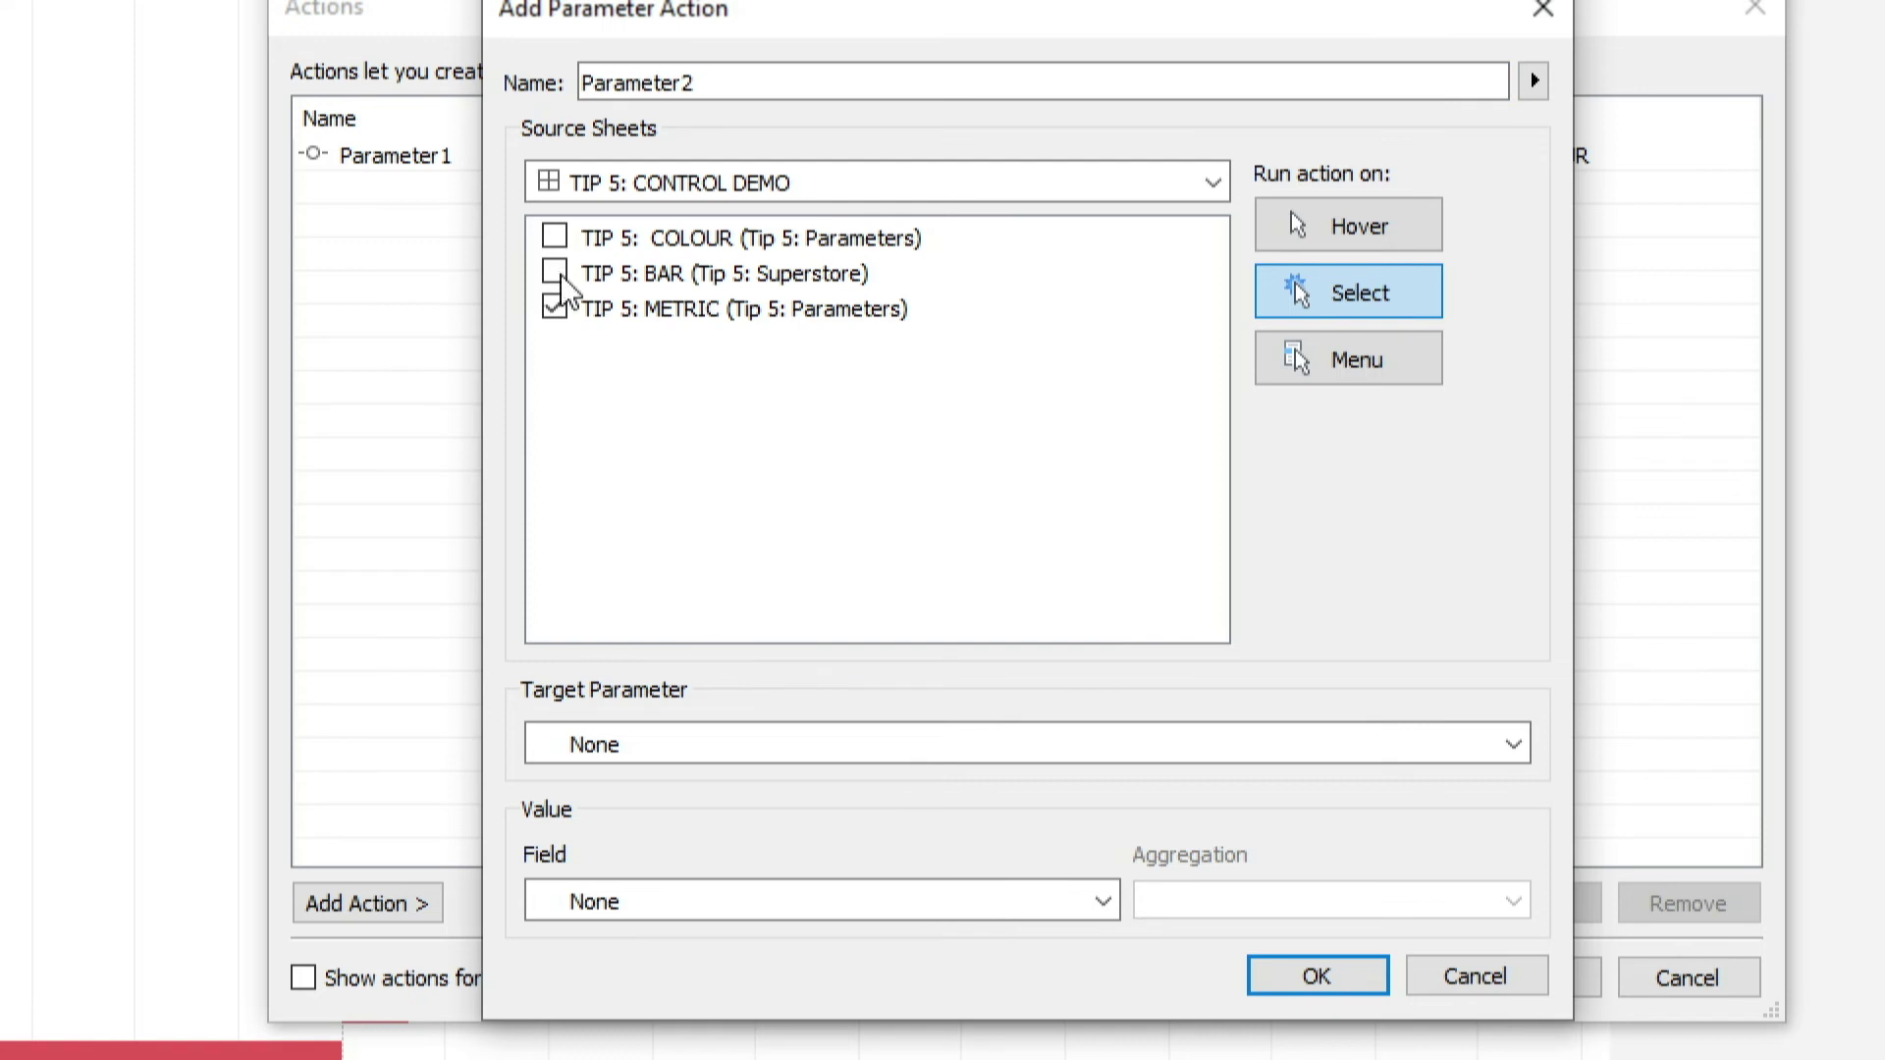
- Target the action at the TIP 5: METRIC parameter with Primary Metric as the value field, running on Hover, and save the dashboard's actions
left_click(728, 754)
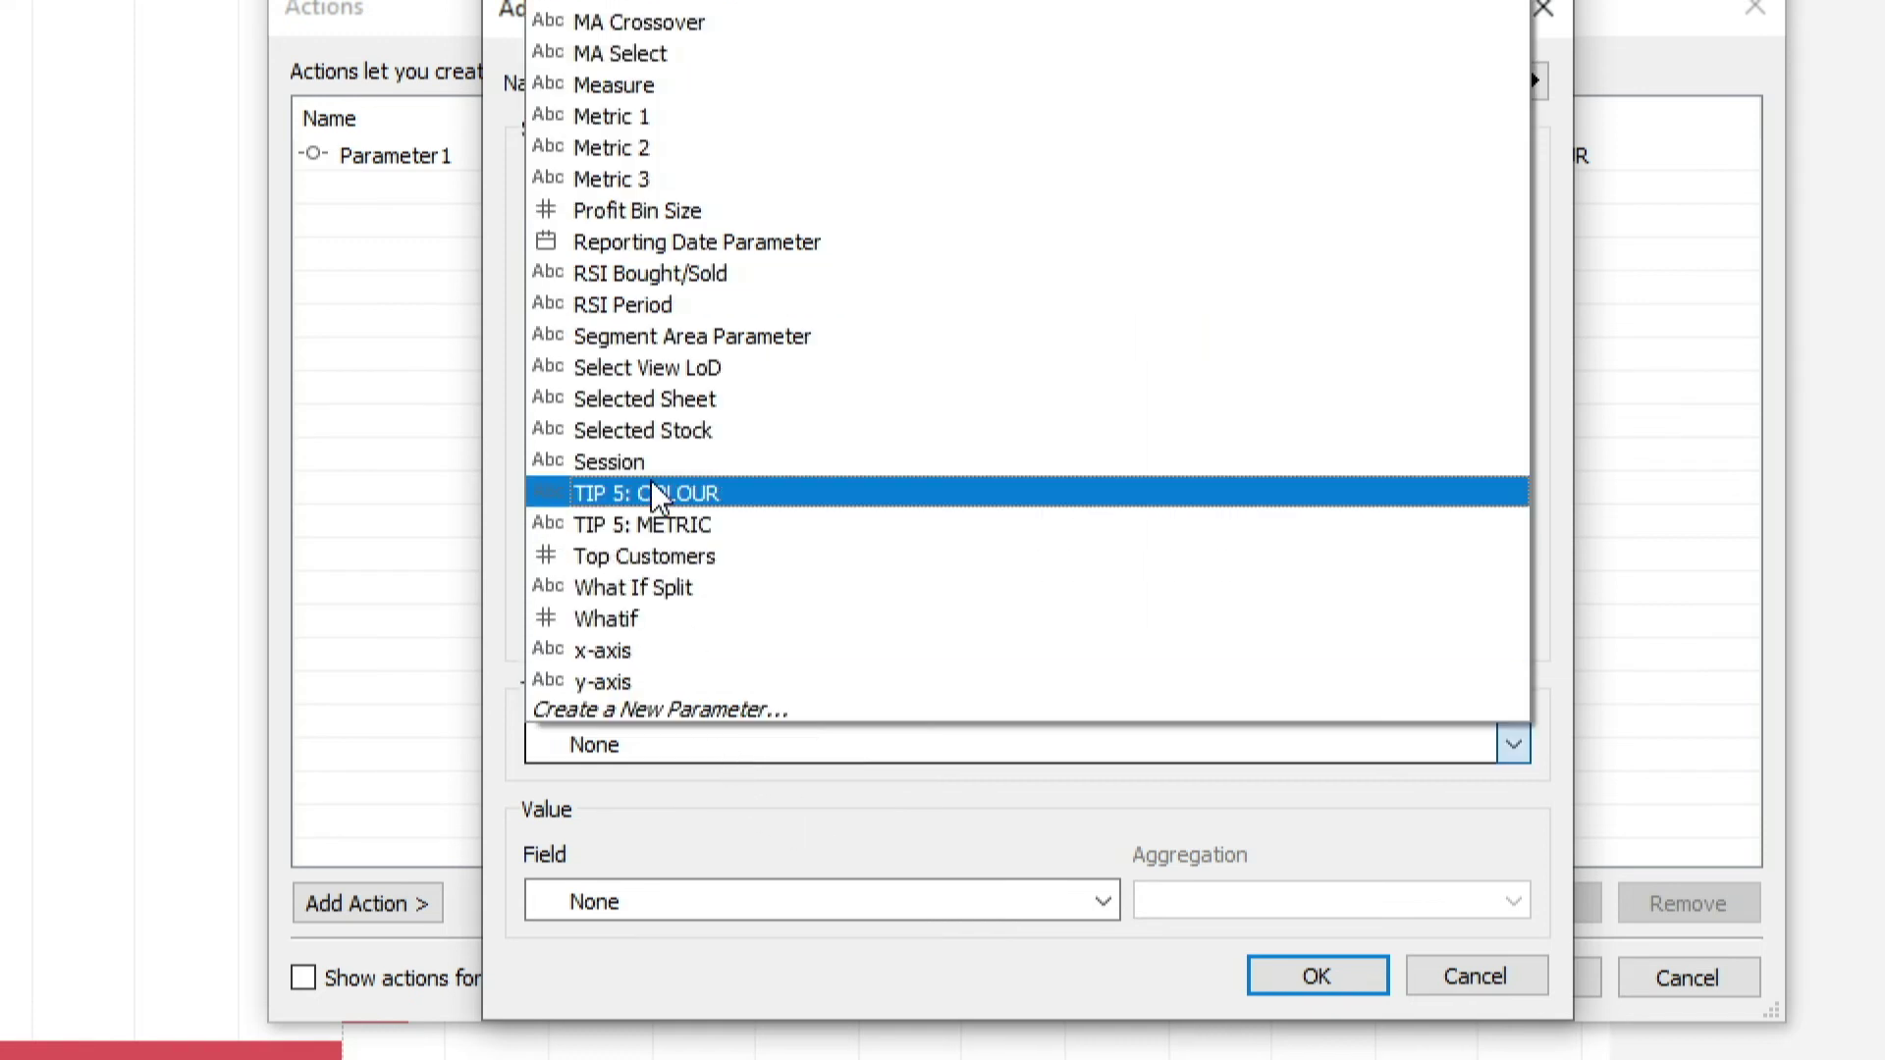
left_click(652, 525)
left_click(724, 901)
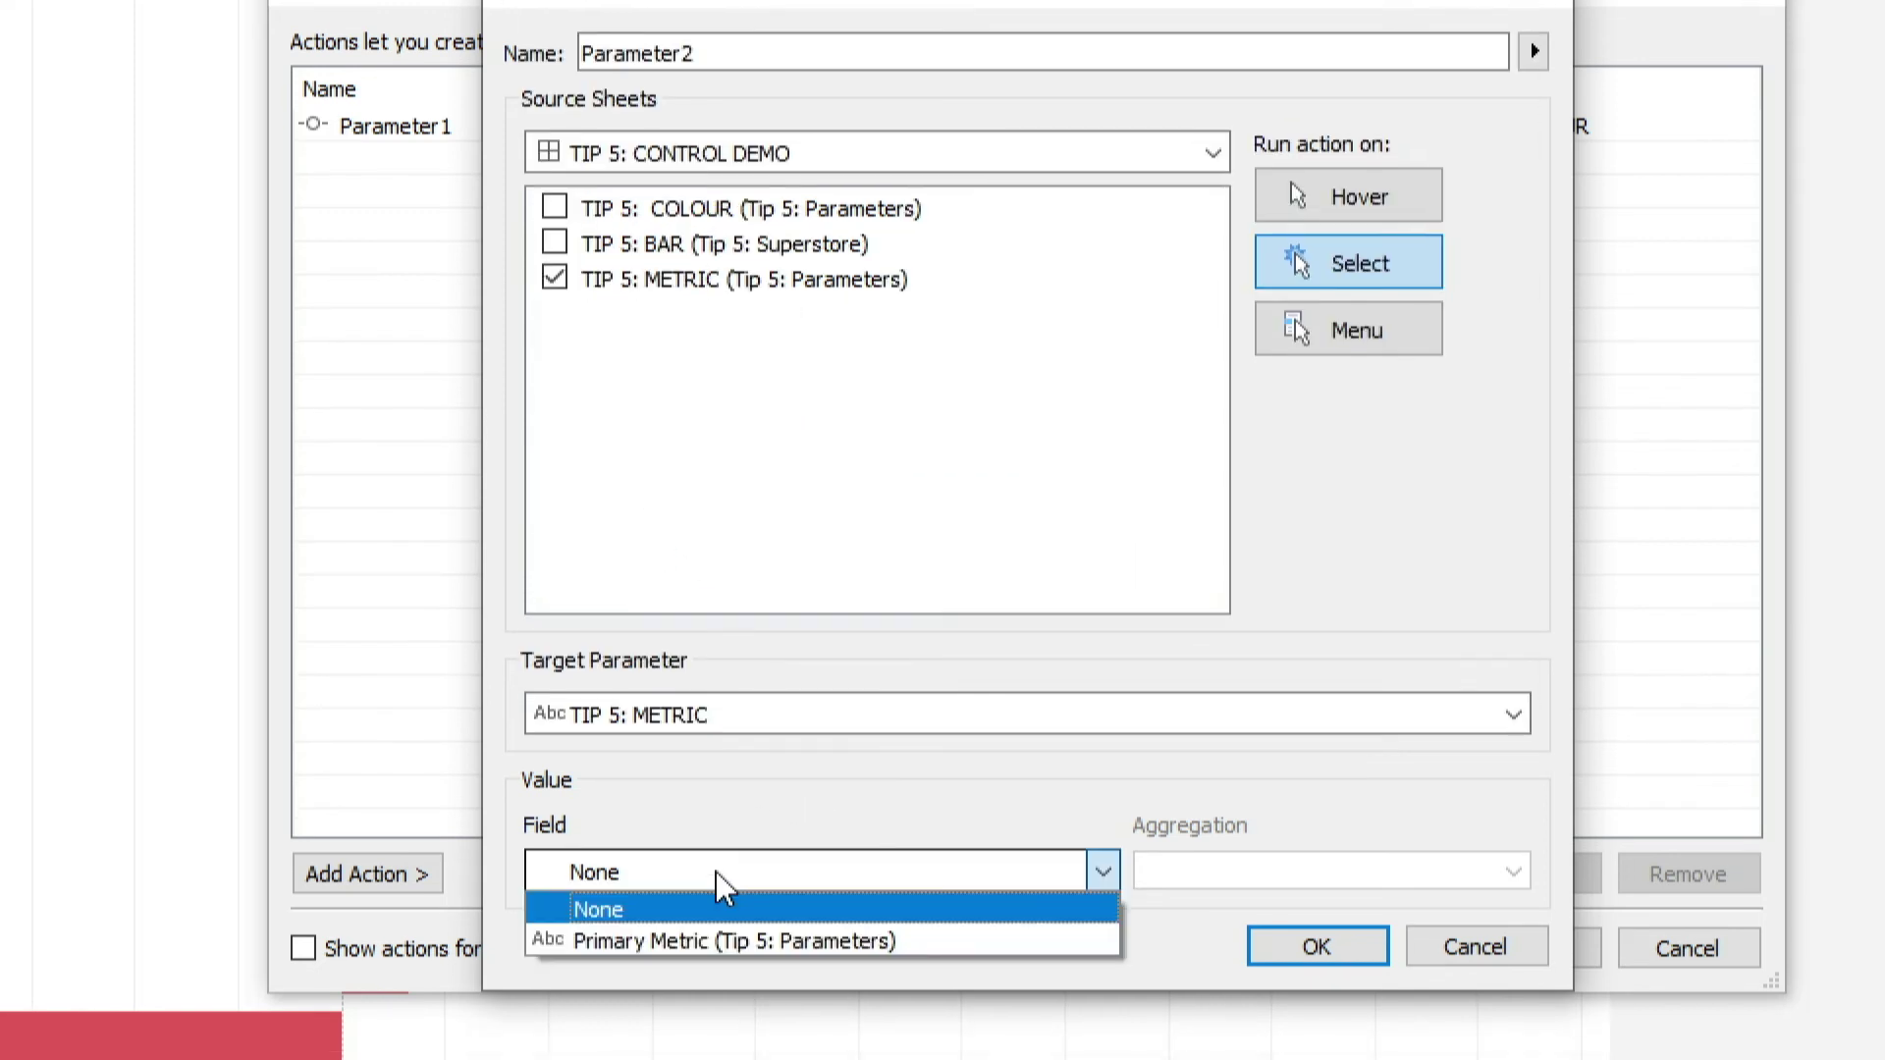
left_click(709, 937)
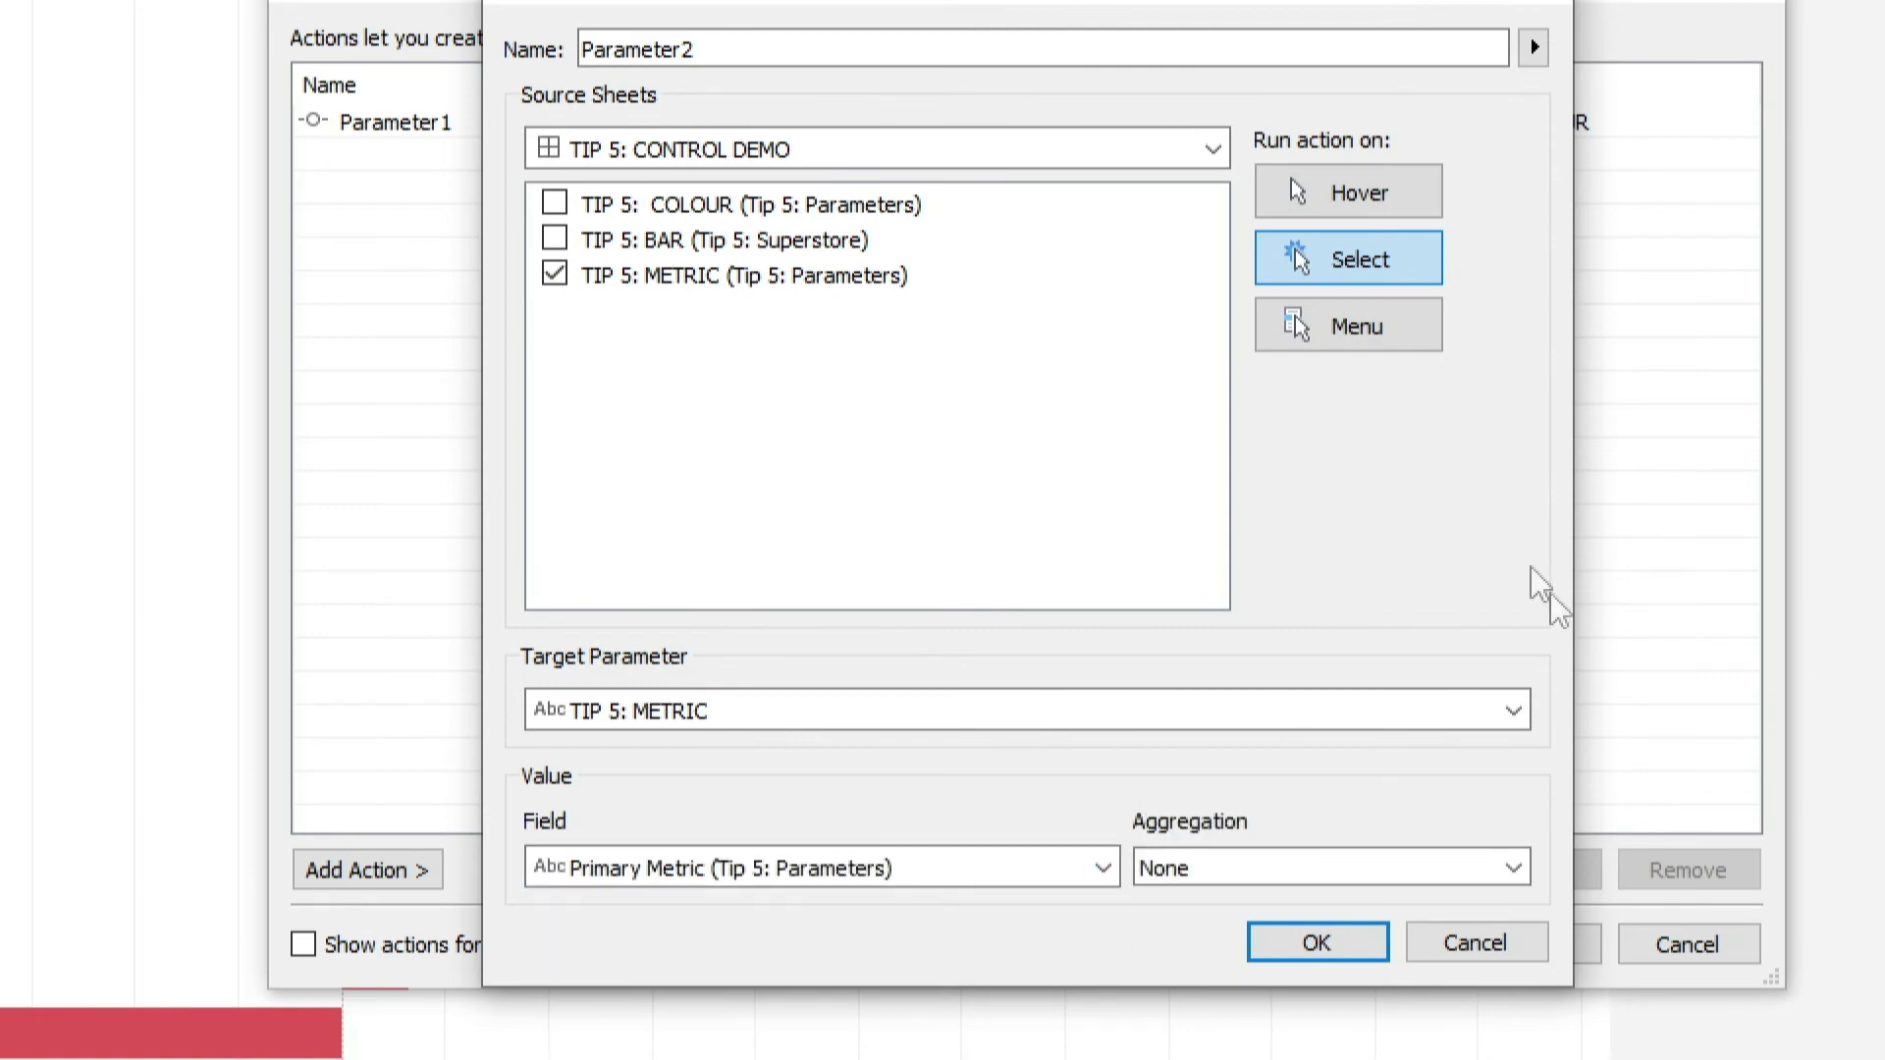
left_click(1366, 202)
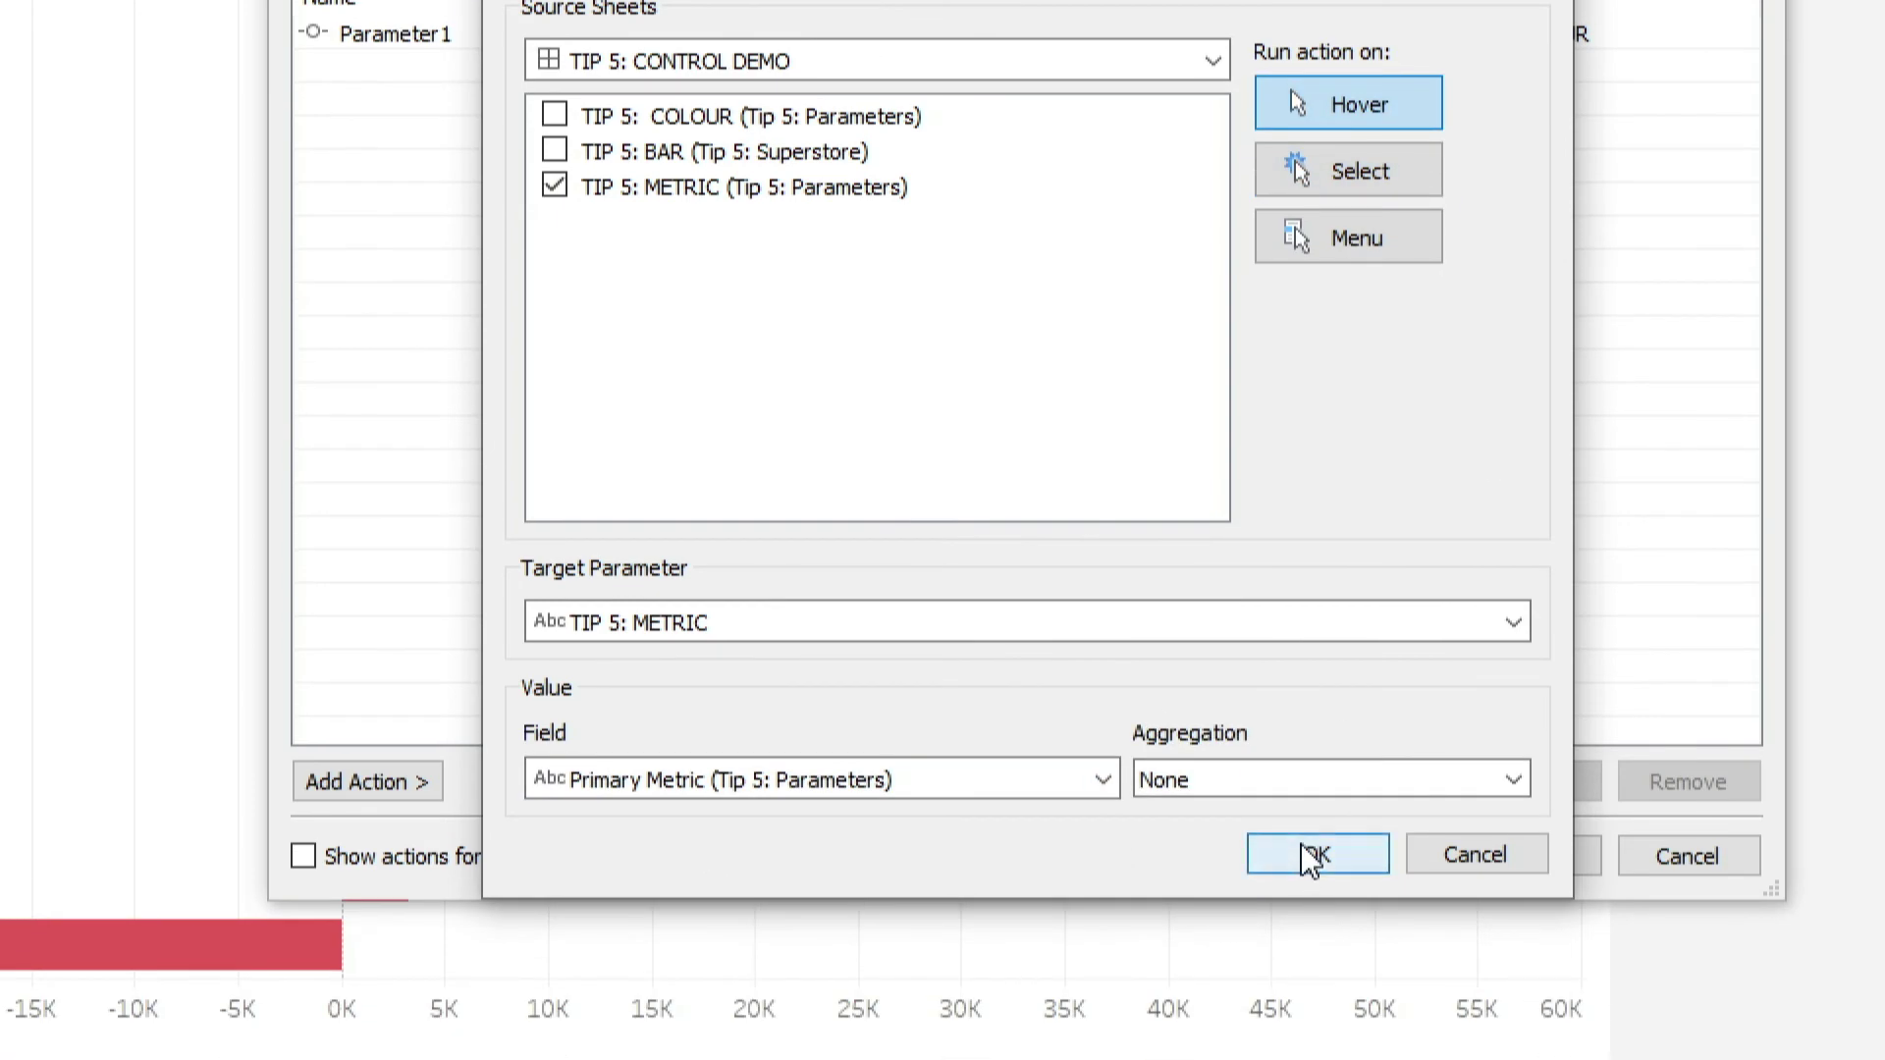
left_click(1314, 857)
left_click(1489, 850)
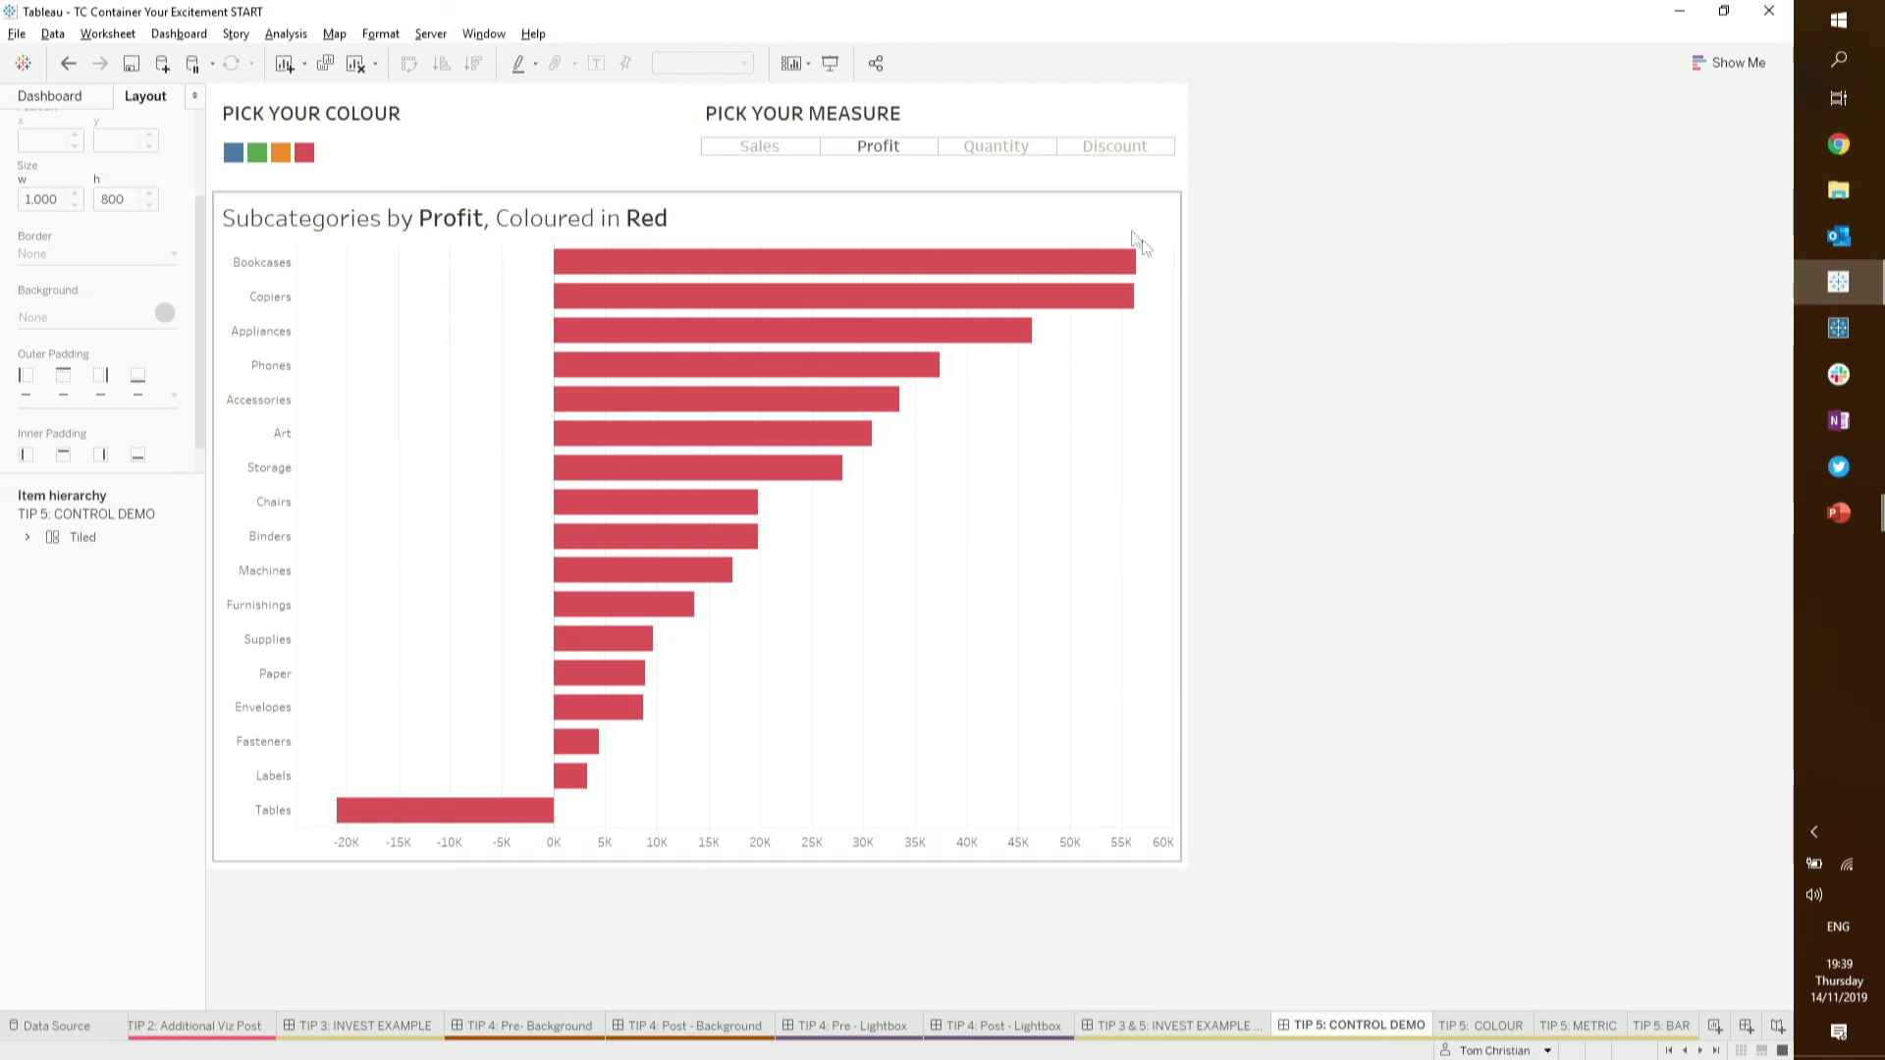
- Test the controls with the Sales measure and the orange, green and blue colours, ending on blue, and switch to the presentation slides
mouse_move(759, 149)
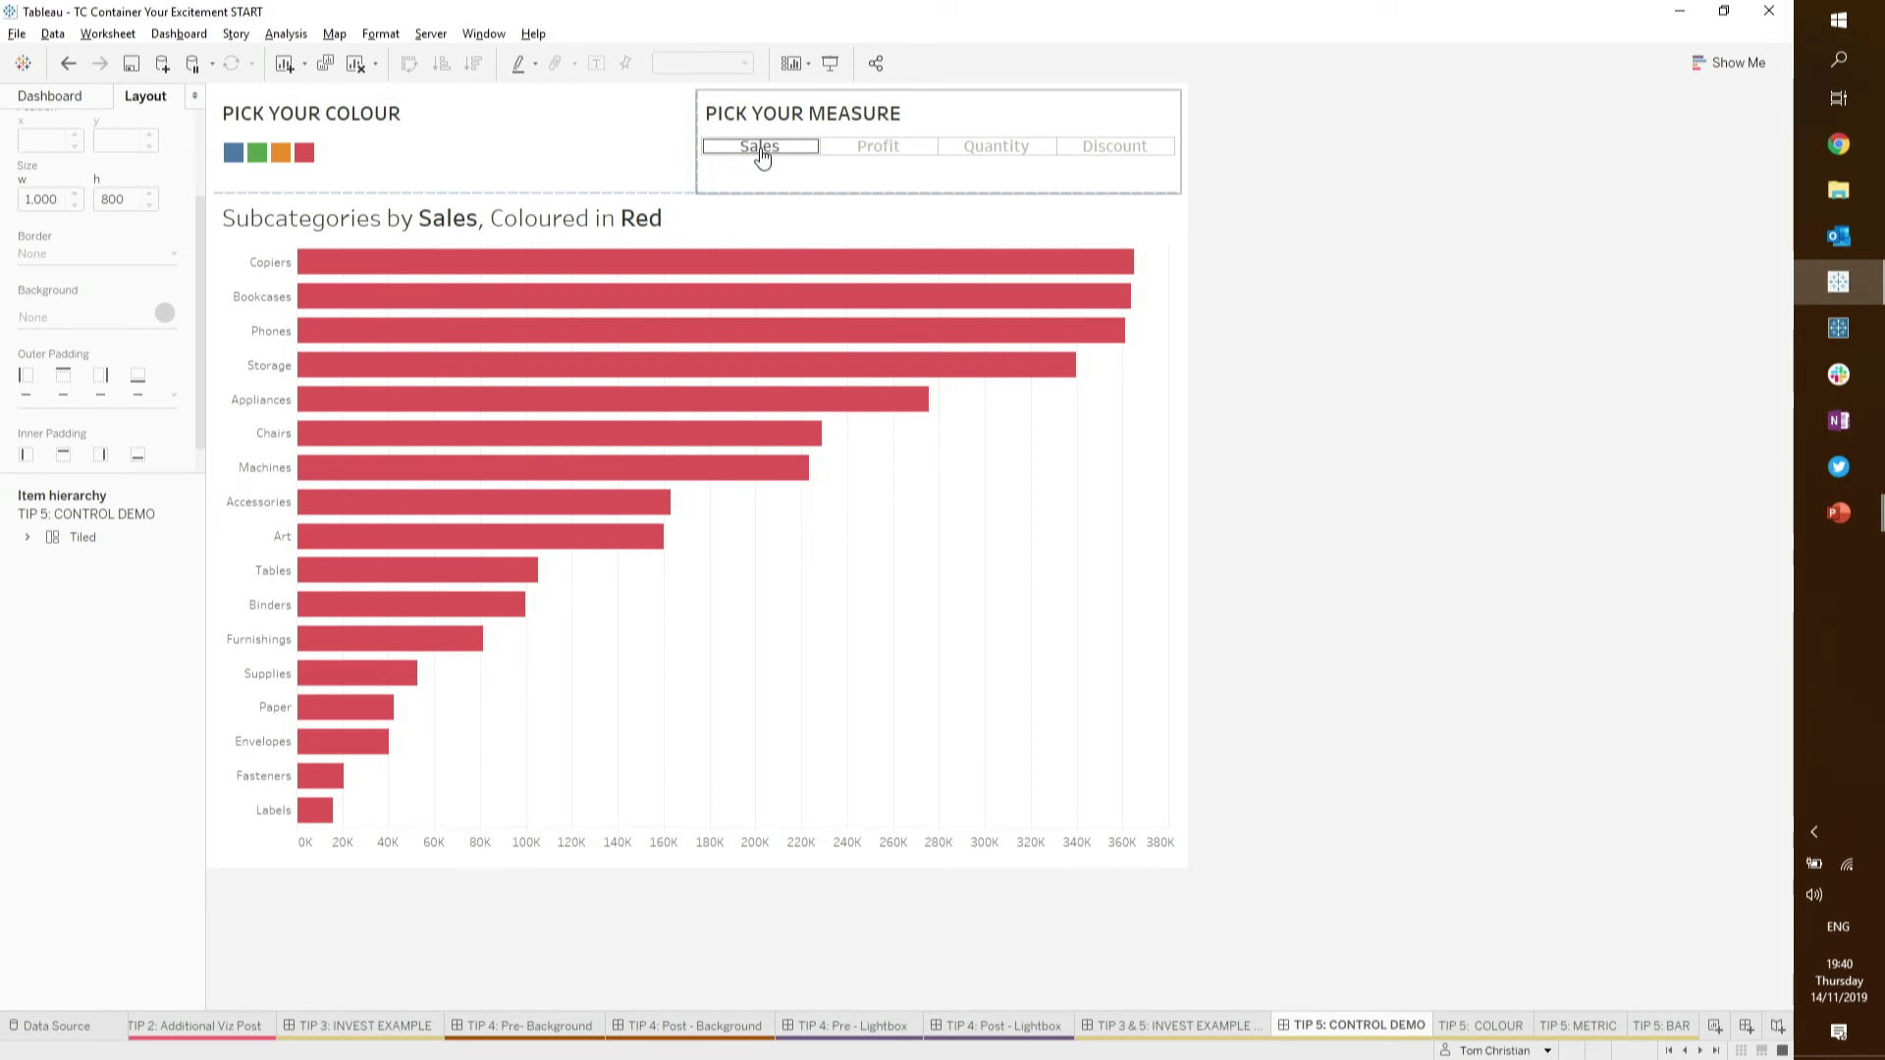
left_click(281, 152)
left_click(258, 153)
left_click(232, 155)
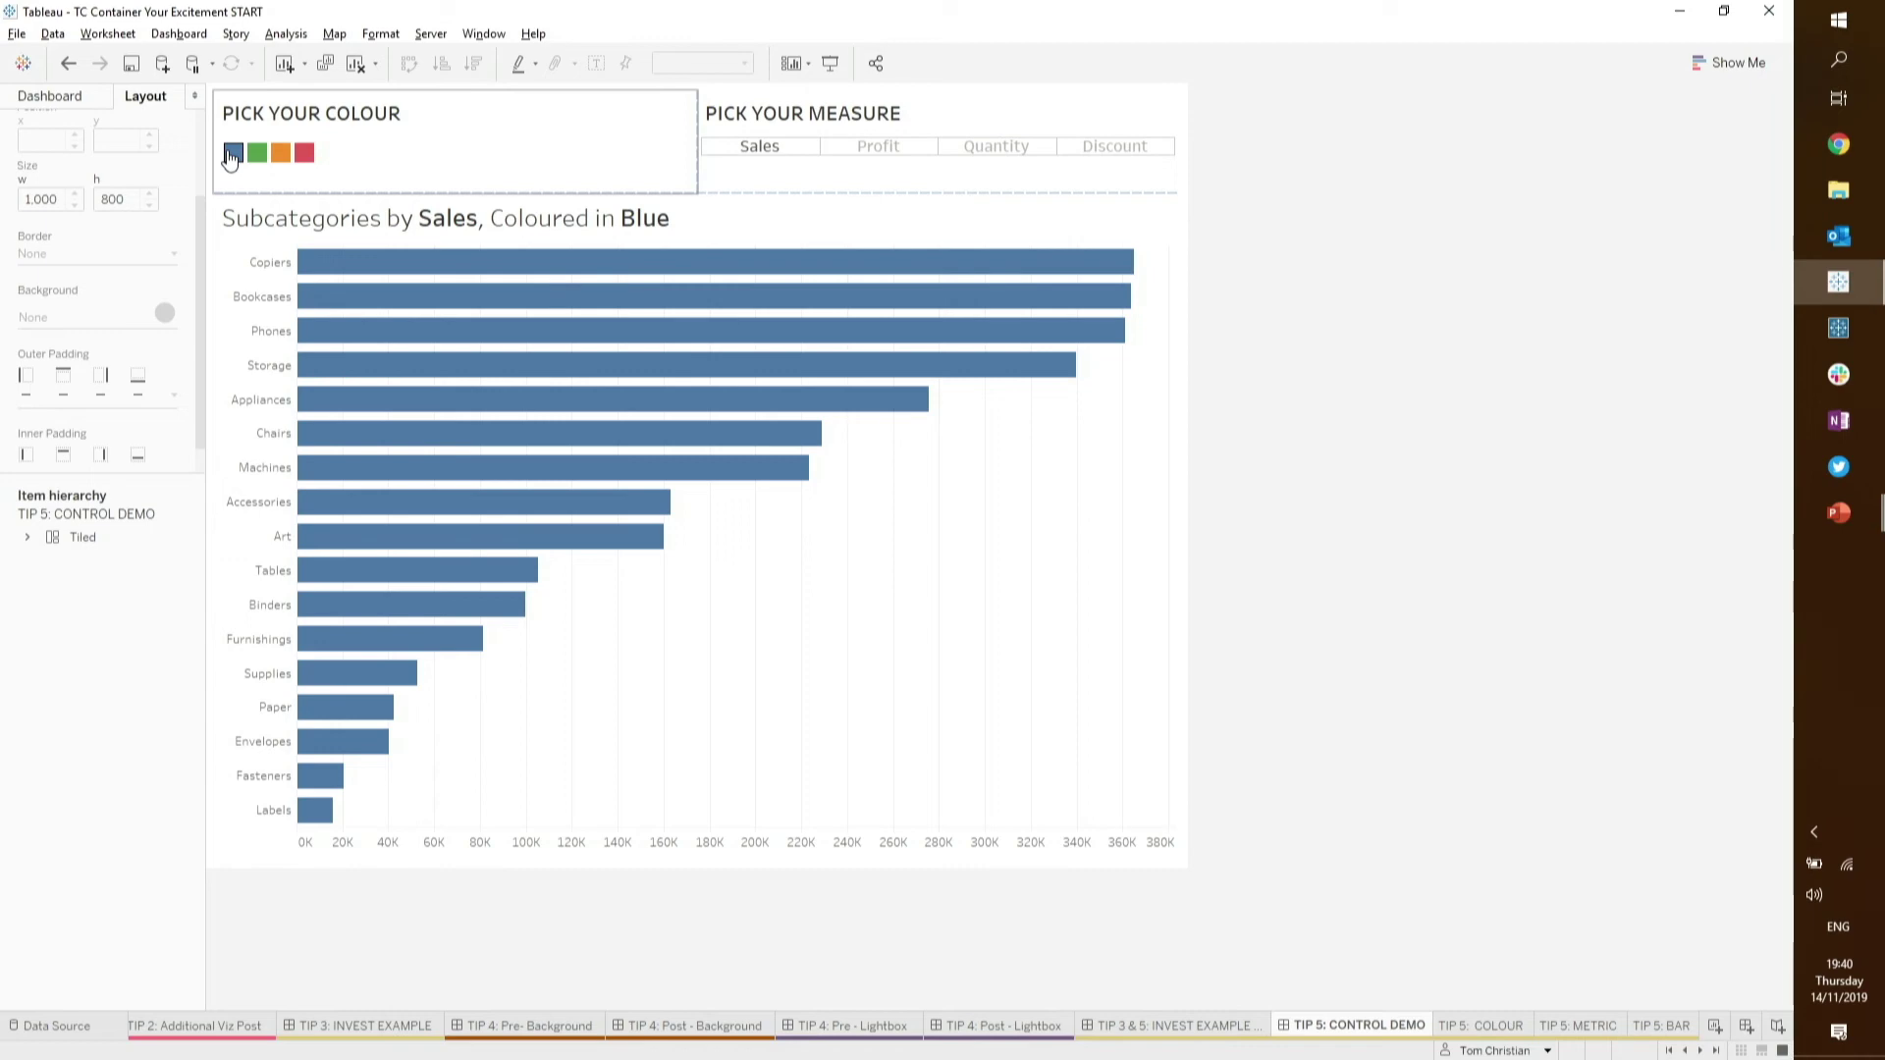
key("alt+Tab")
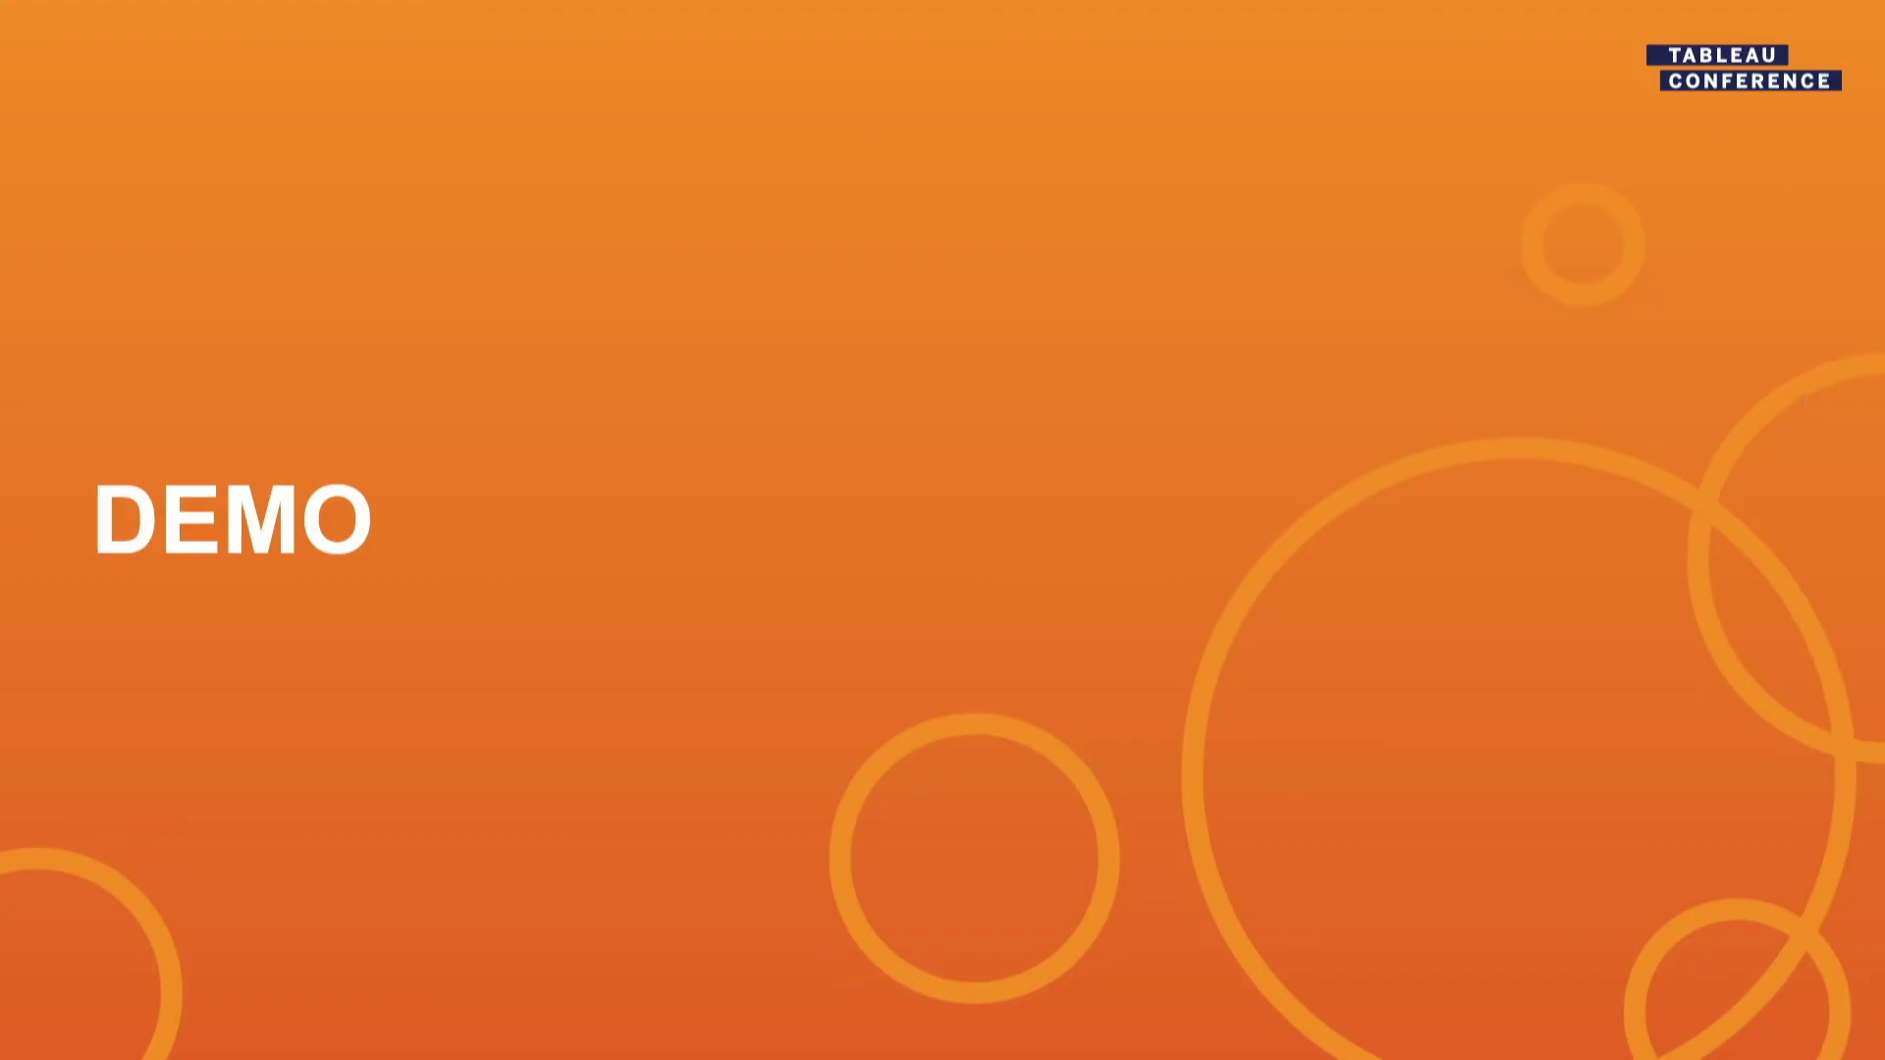